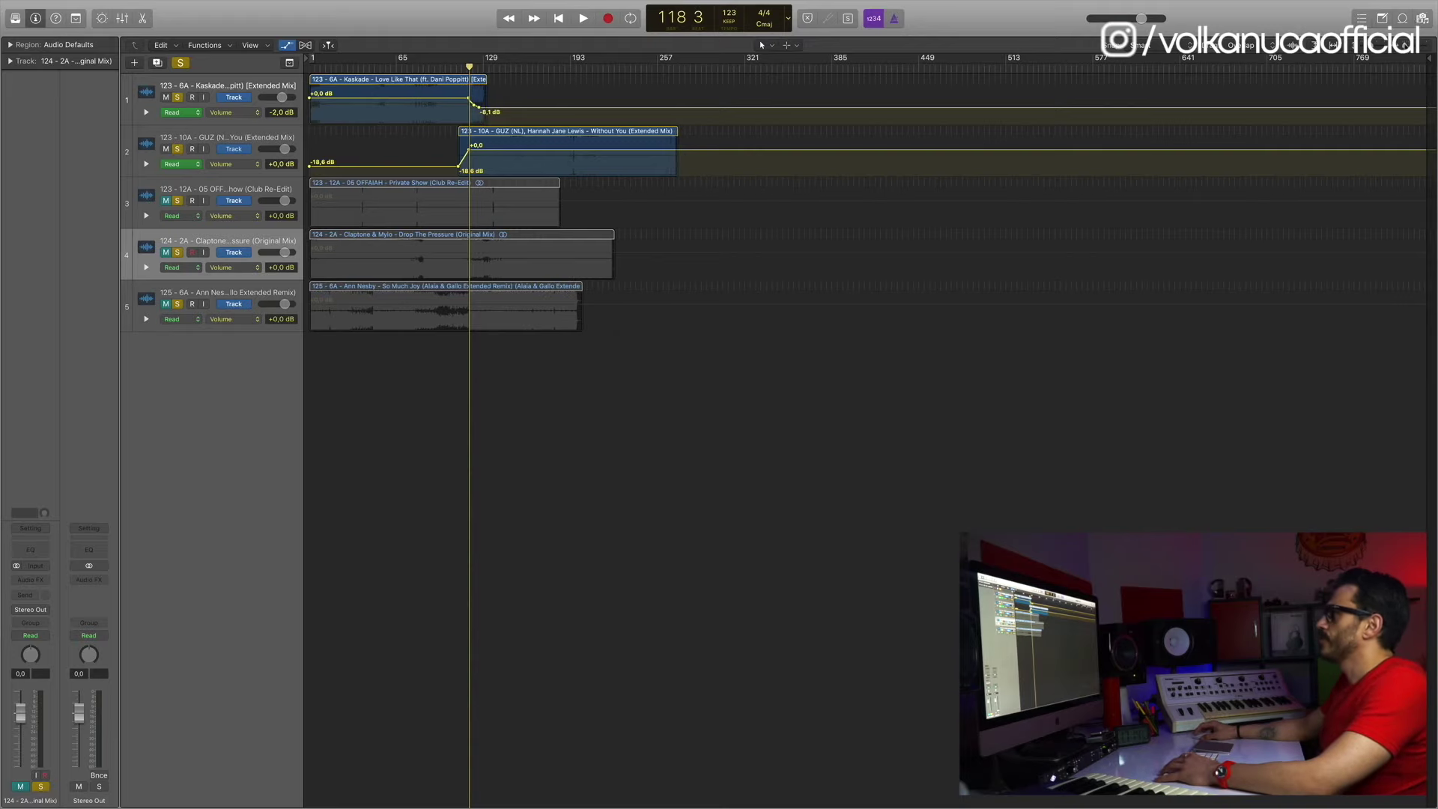
Trim the silence from the beginning of the "Drop The Pressure" region and move the region back to bar 1
key("super+Right")
key("super+Right")
key("super+Right")
key("super+Right")
key("super+Right")
key("super+Right")
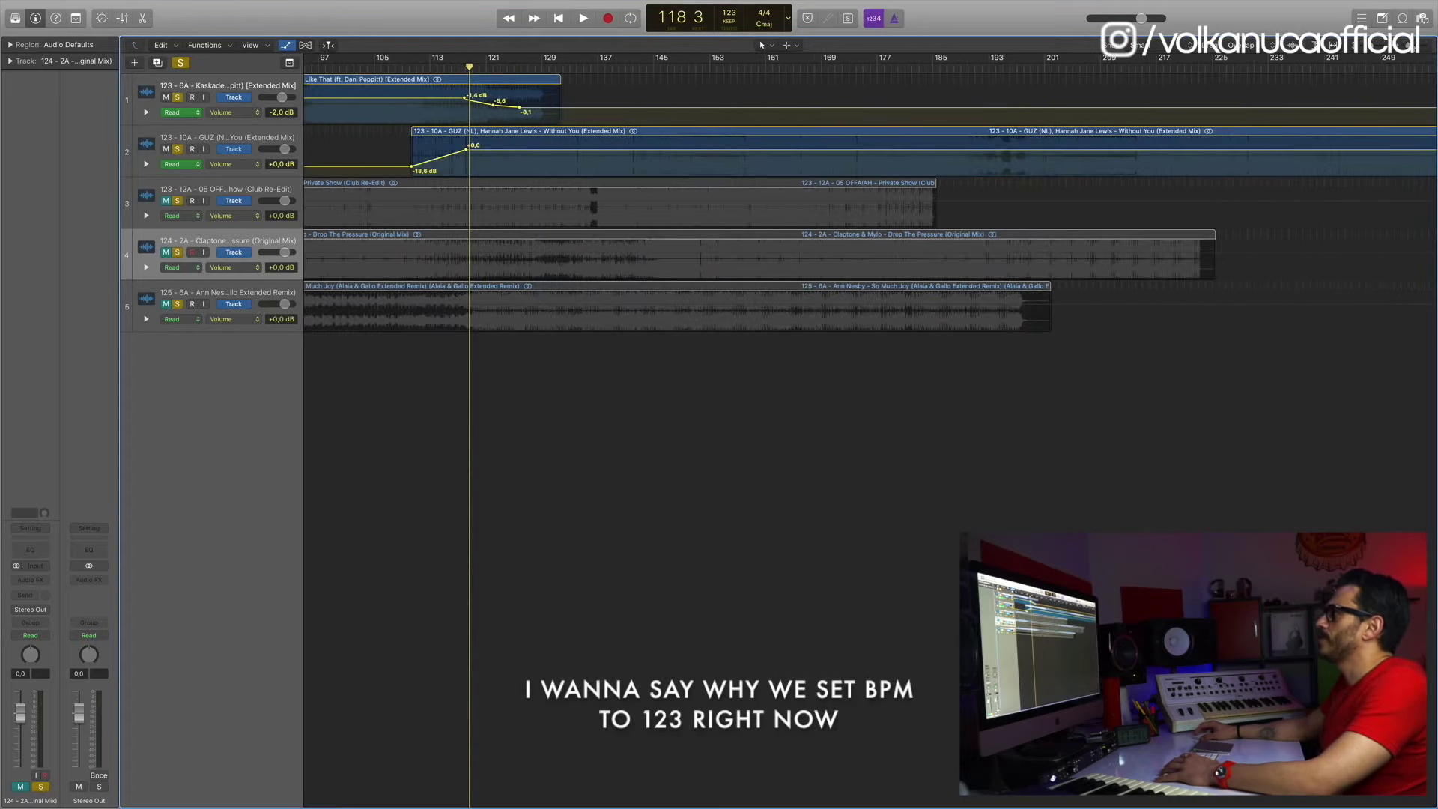
key("super+Right")
key("super+Right")
key("super+Right")
key("super+Right")
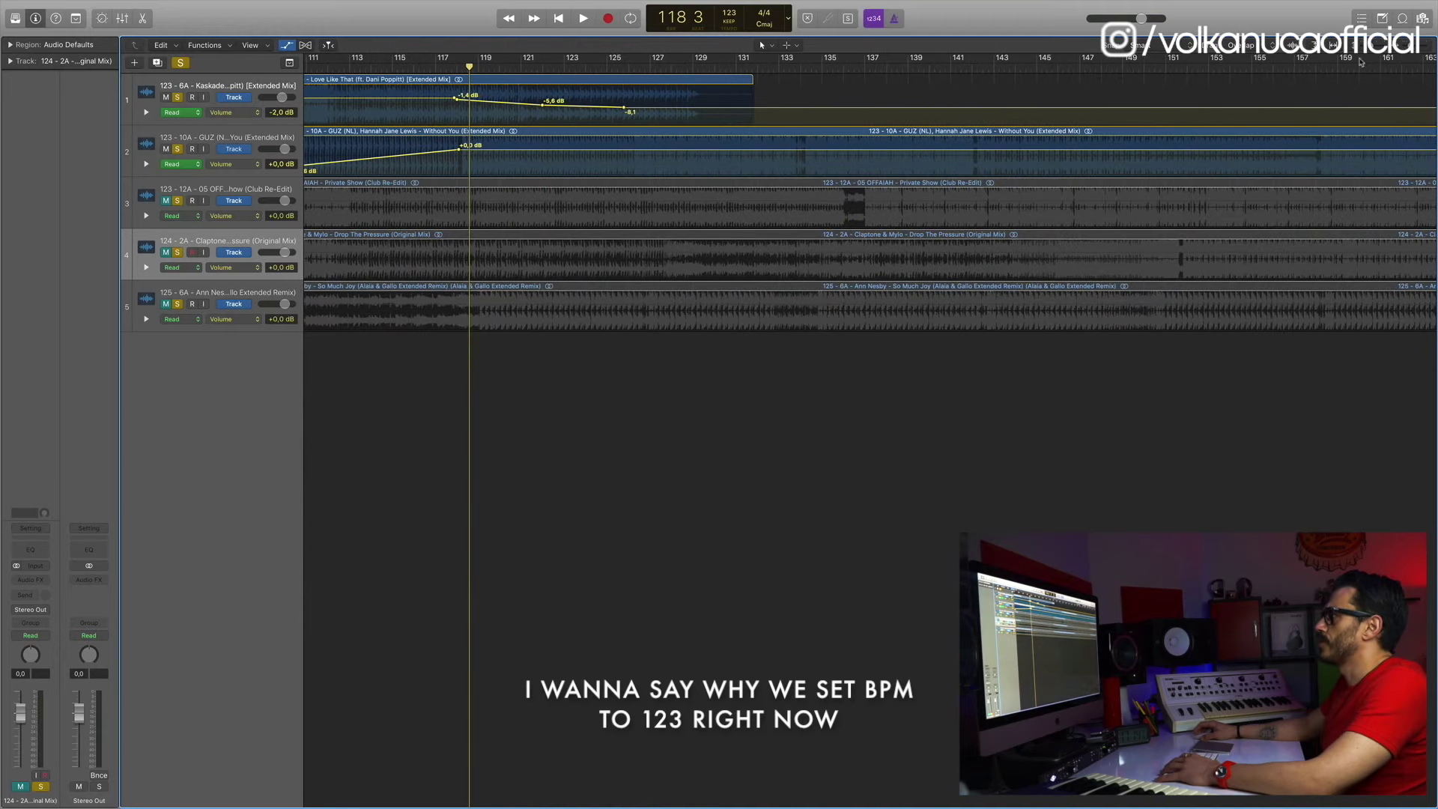
scroll(869, 203, "left", 20)
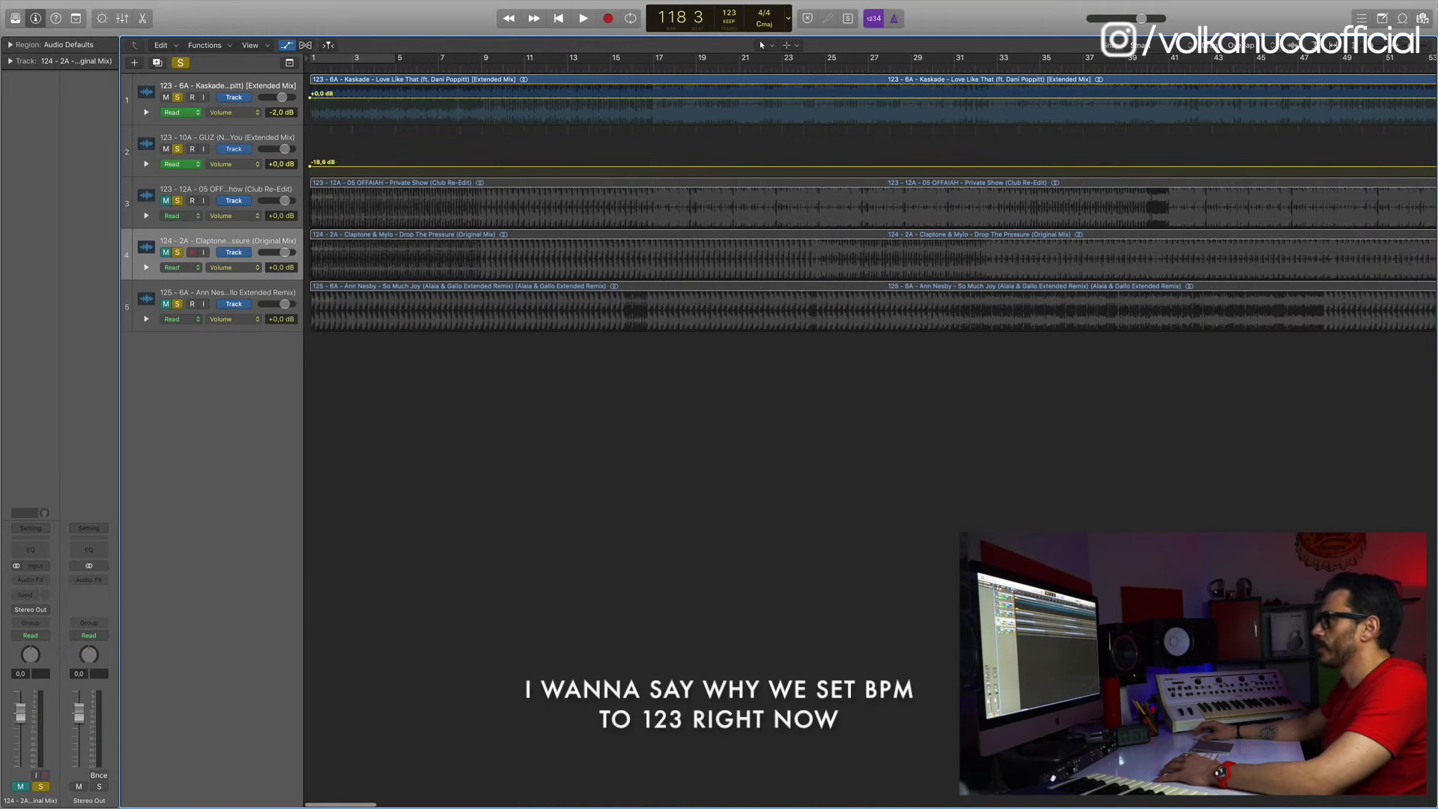
key("super+Right")
key("super+Right")
key("super+Right")
key("super+Right")
key("super+Right")
key("super+Right")
key("super+Right")
key("super+Right")
key("super+Right")
key("super+Right")
key("super+Right")
key("super+Right")
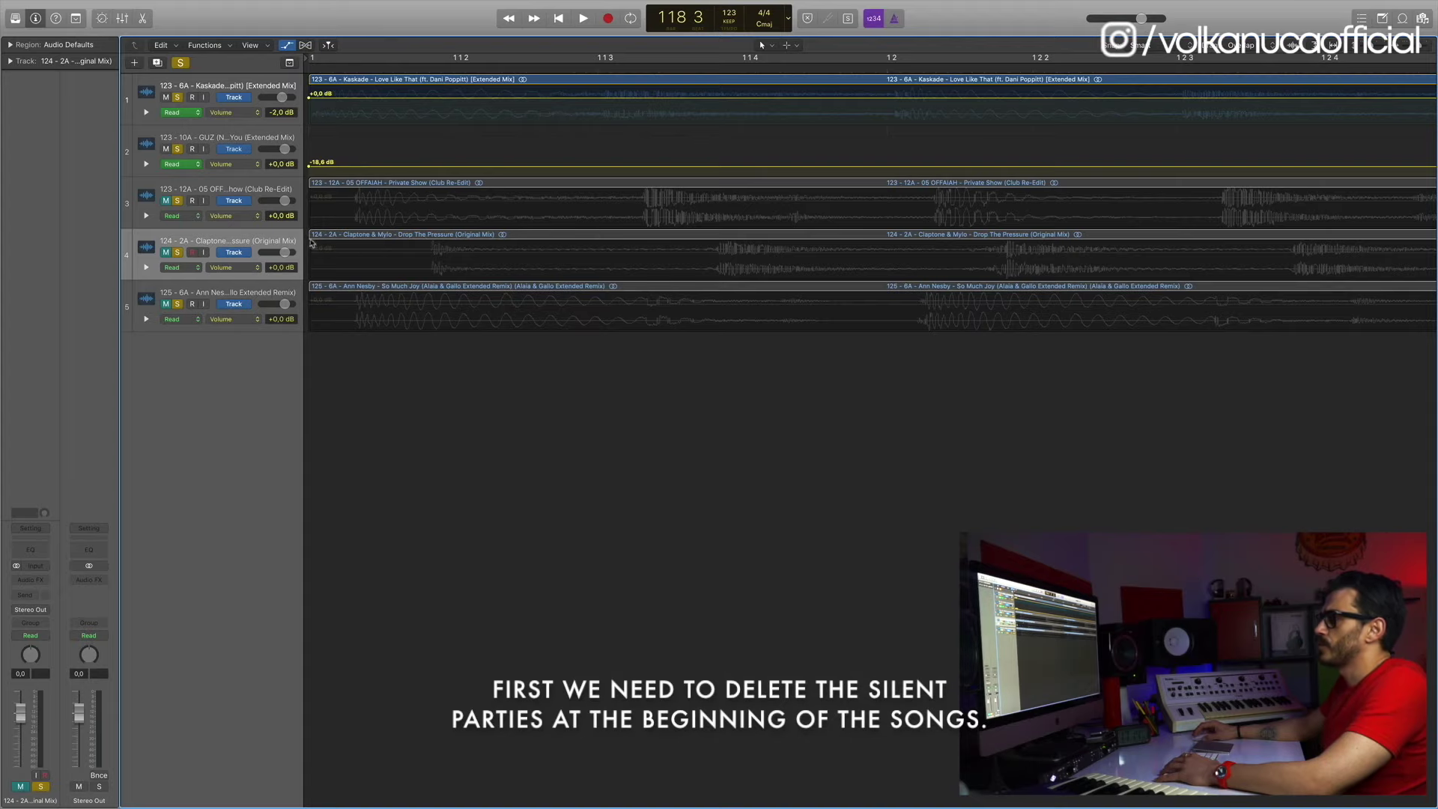
left_click_drag(307, 233, 433, 236)
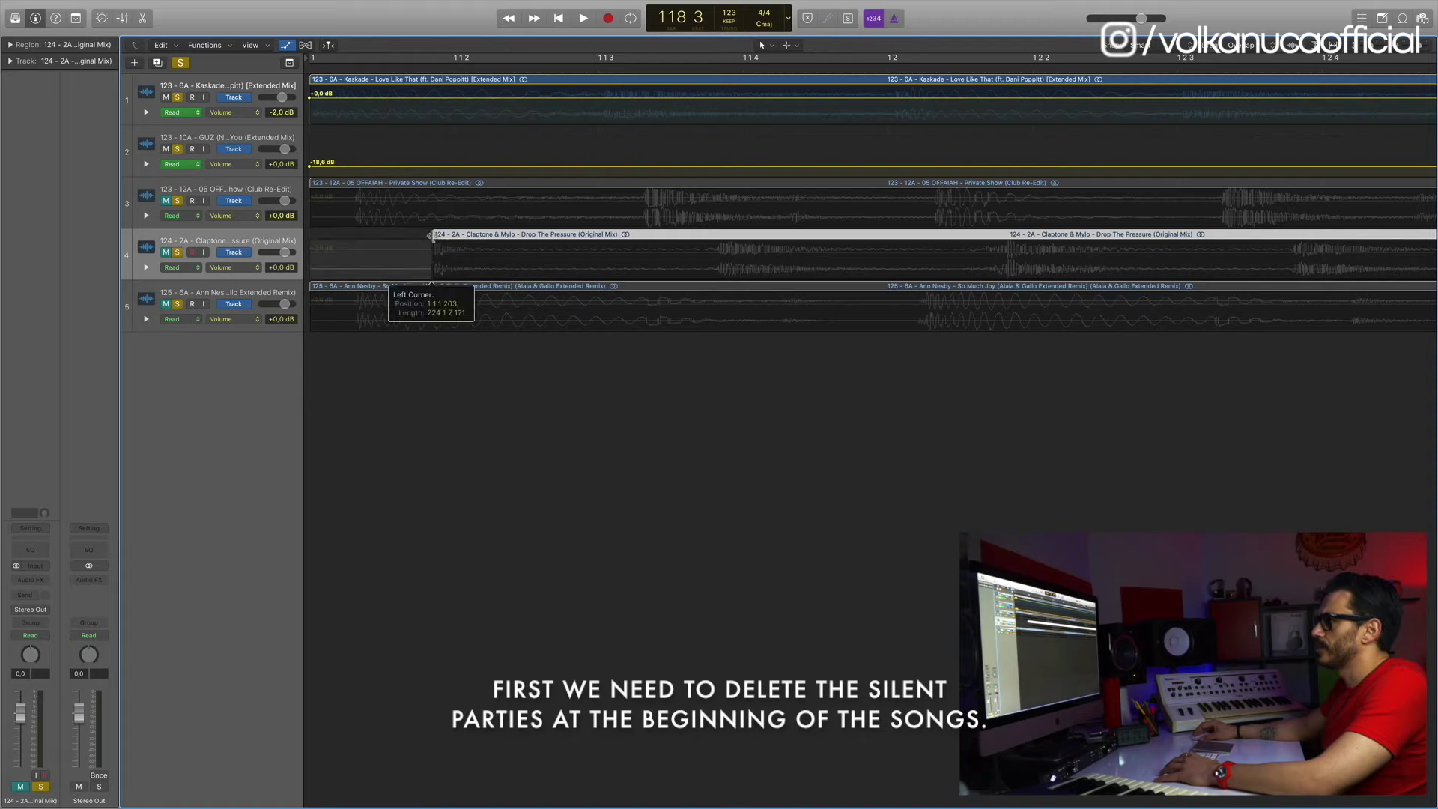
left_click_drag(433, 236, 299, 238)
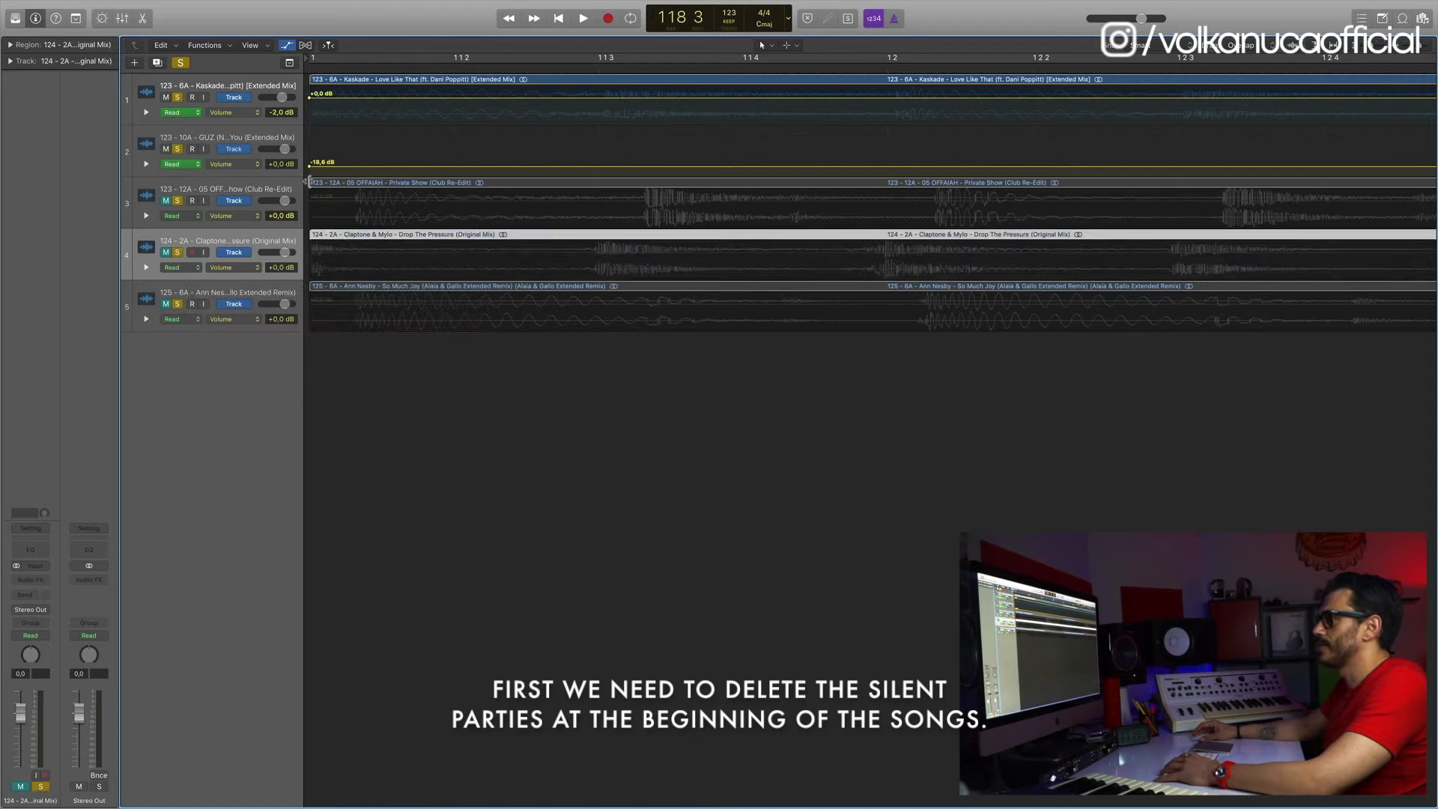
Trim the silent beginnings of the "Private Show" and "So Much Joy" regions and align both with bar 1
mouse_move(310, 182)
left_mouse_down()
mouse_move(373, 184)
mouse_move(328, 184)
left_mouse_up()
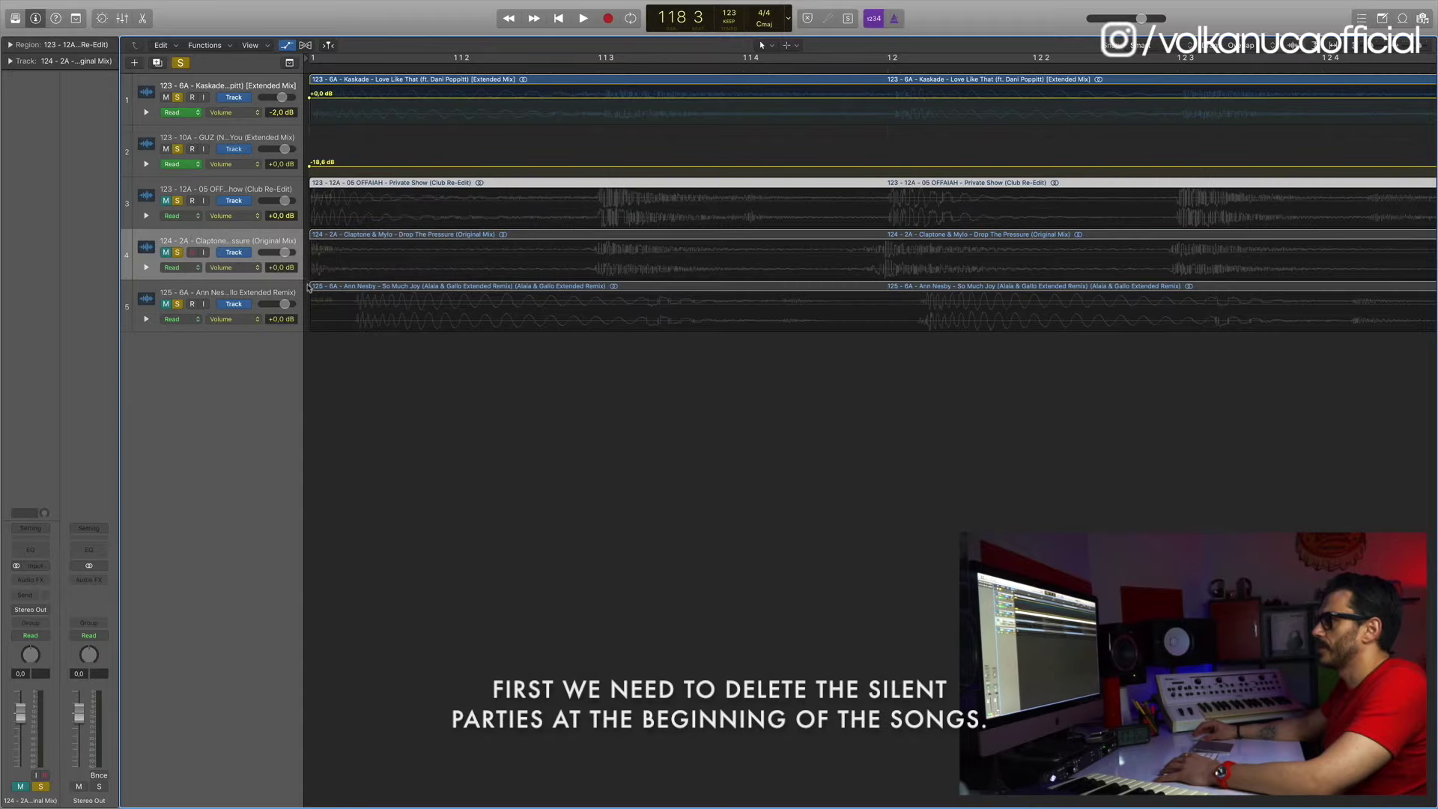
left_click_drag(309, 286, 357, 285)
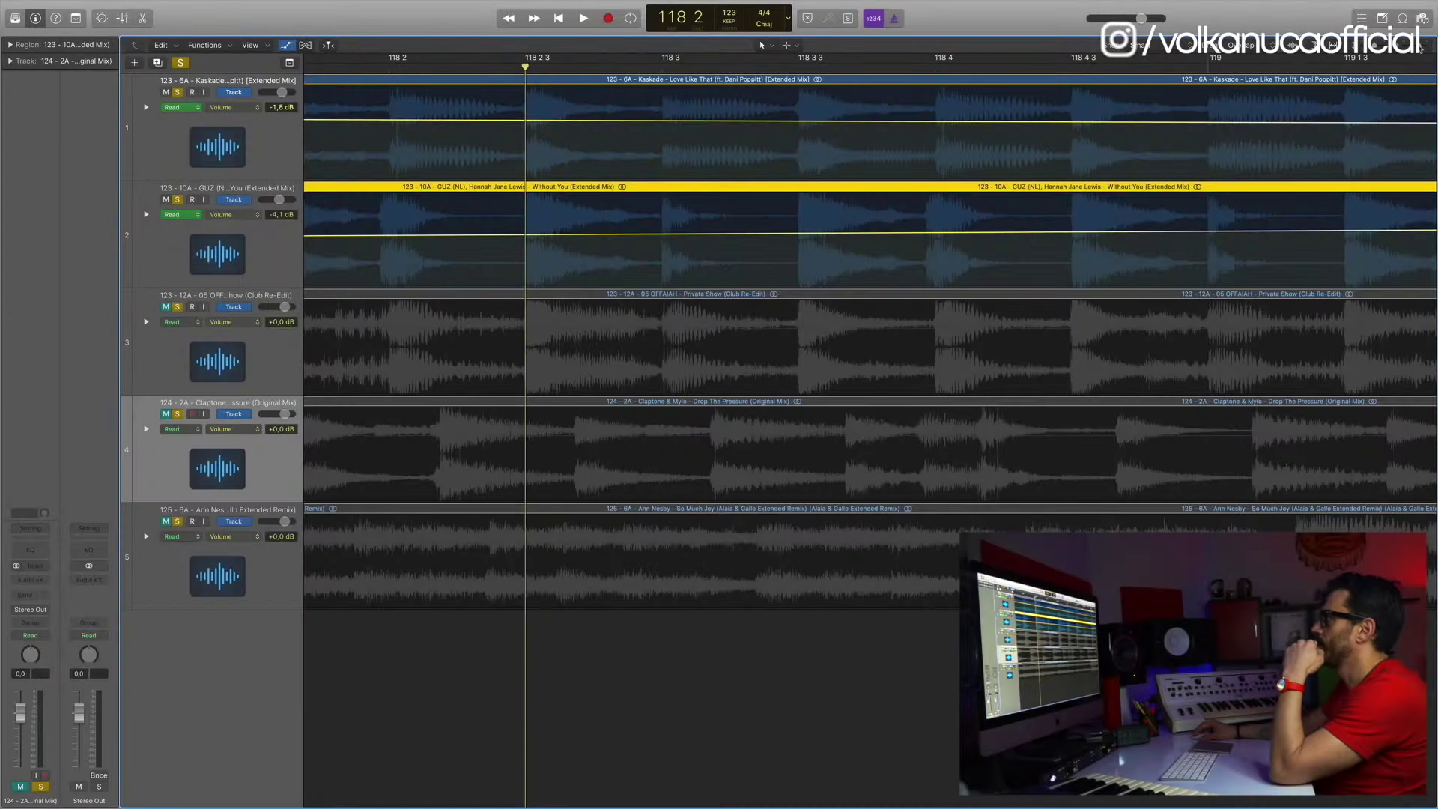
Check the eight-bar structure of the songs from the start, placing the playhead at bar 9 and moving it to bar 25
key("super+Left")
key("super+Left")
key("super+Left")
key("super+Left")
key("super+Left")
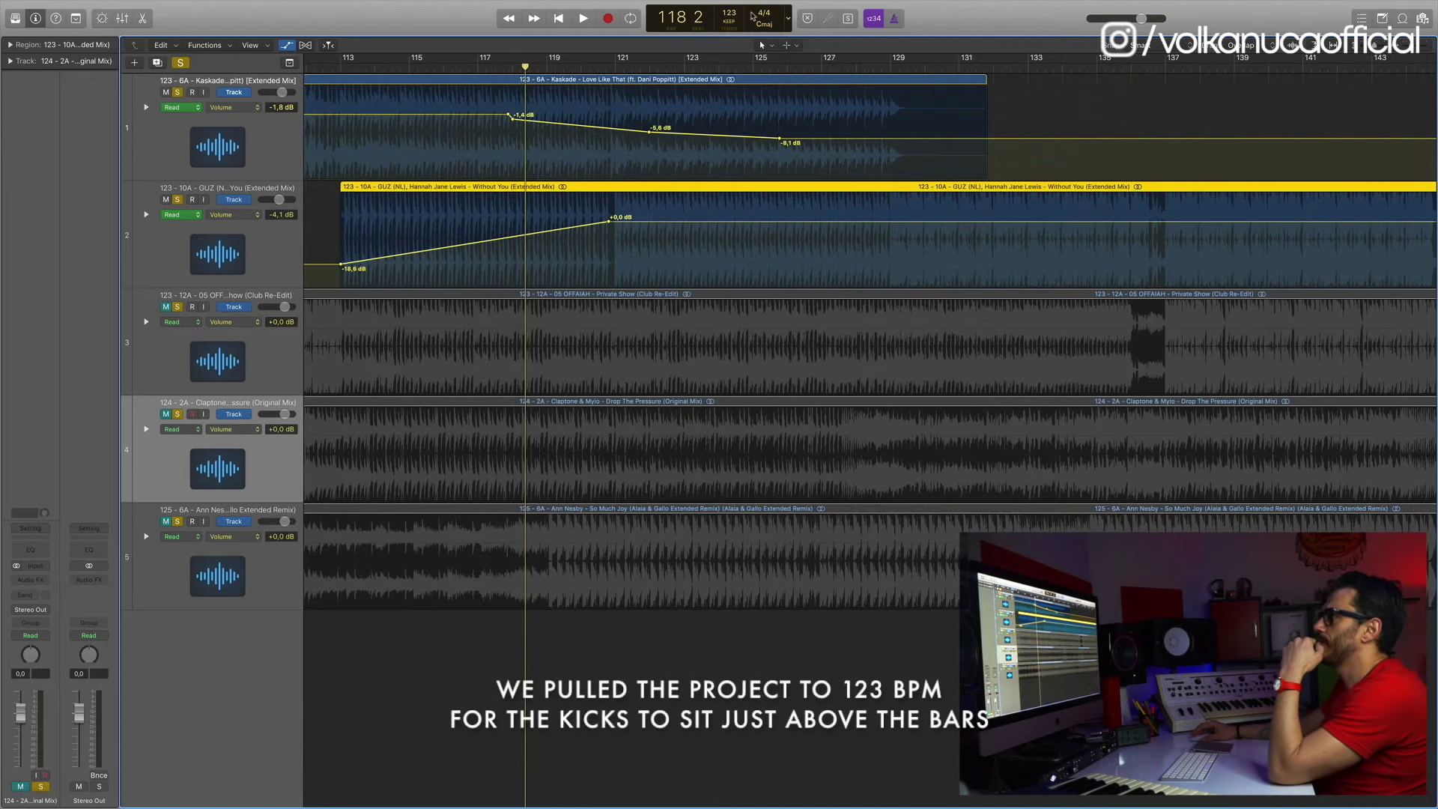
scroll(499, 93, "left", 20)
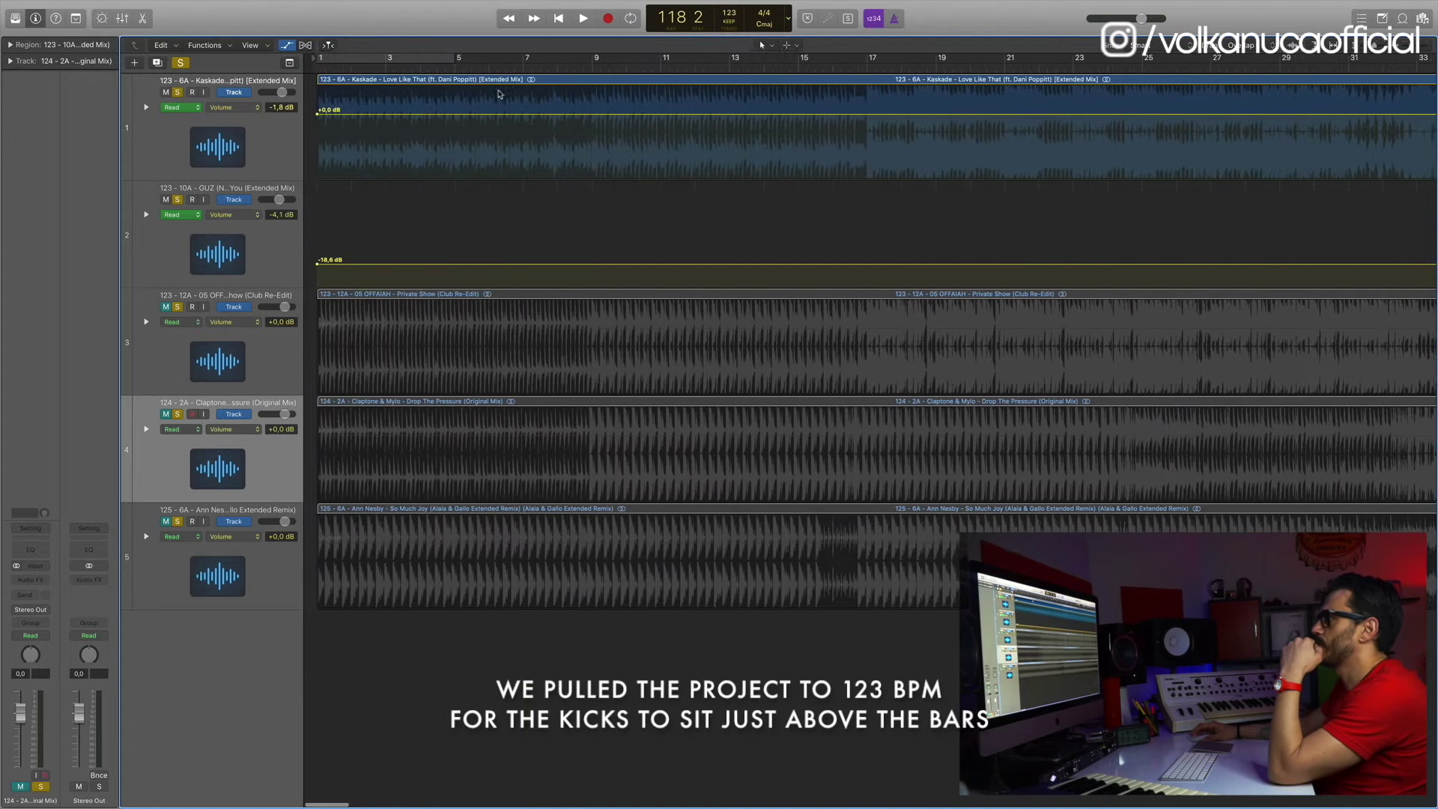
left_click(585, 65)
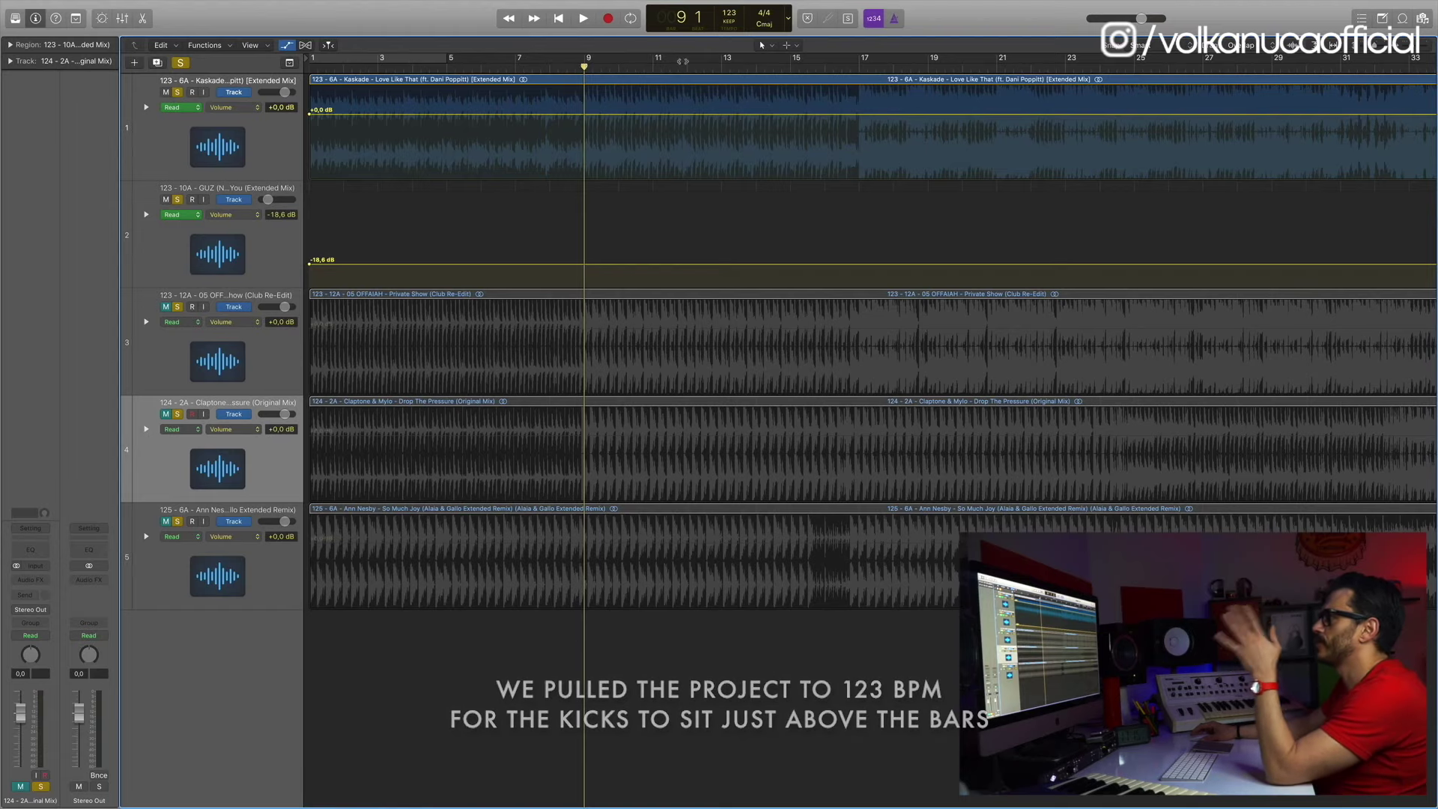
left_click_drag(627, 66, 1134, 66)
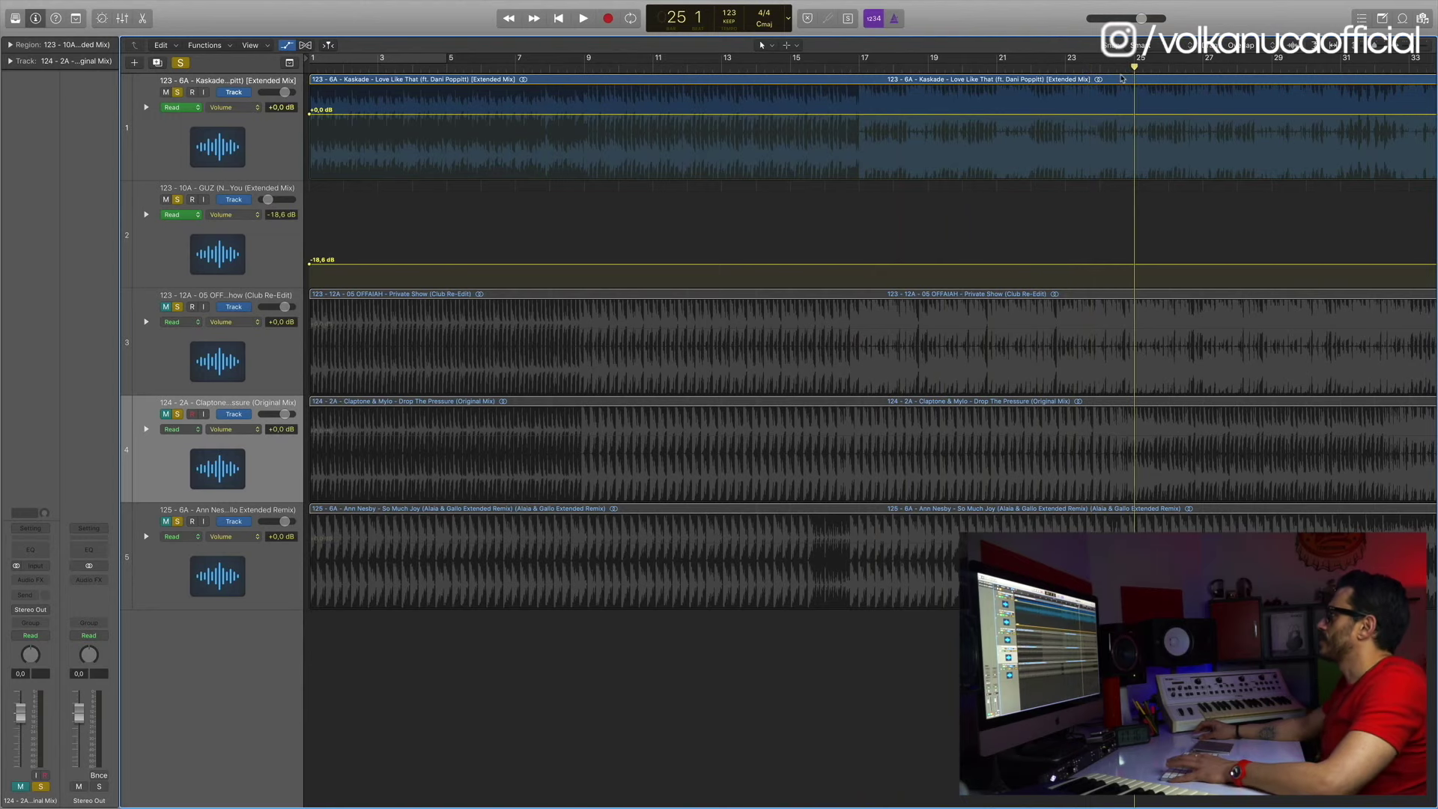
Mute the "Without You" track and play "Love Like That" from the start of its outro around bar 113
scroll(1122, 77, "right", 10)
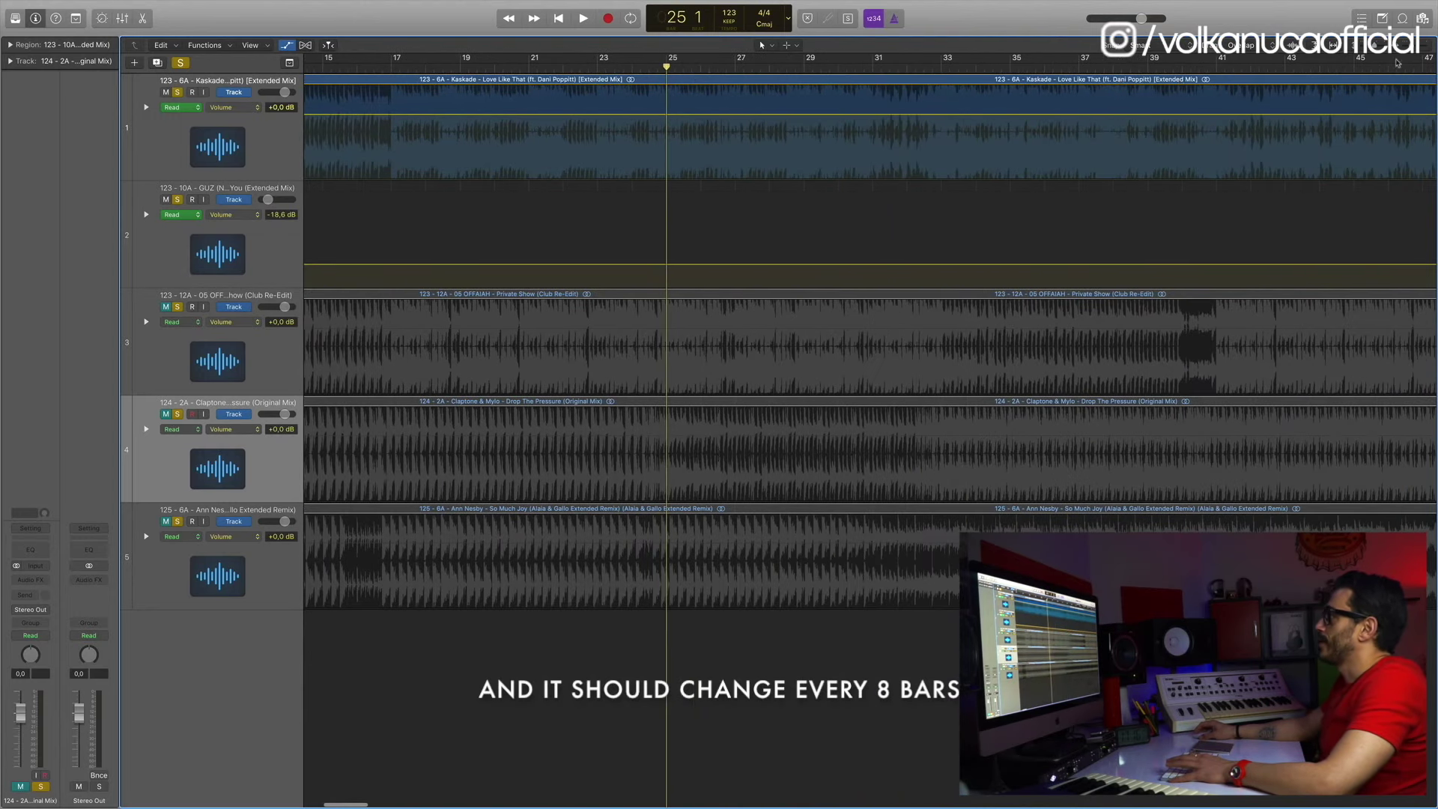
left_click_drag(1412, 49, 1405, 49)
scroll(1063, 123, "right", 5)
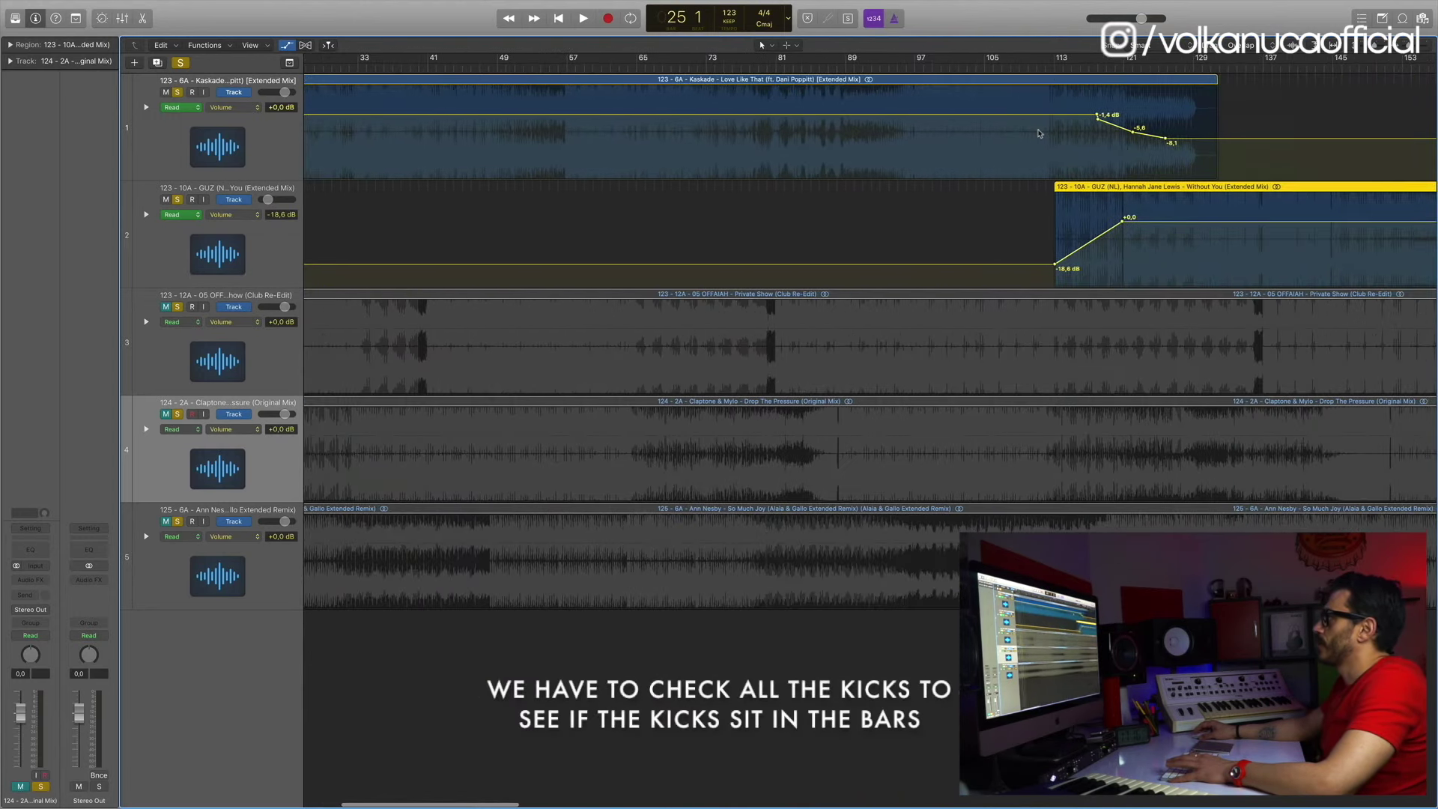
left_click_drag(1061, 64, 1064, 64)
left_click_drag(1406, 46, 1412, 46)
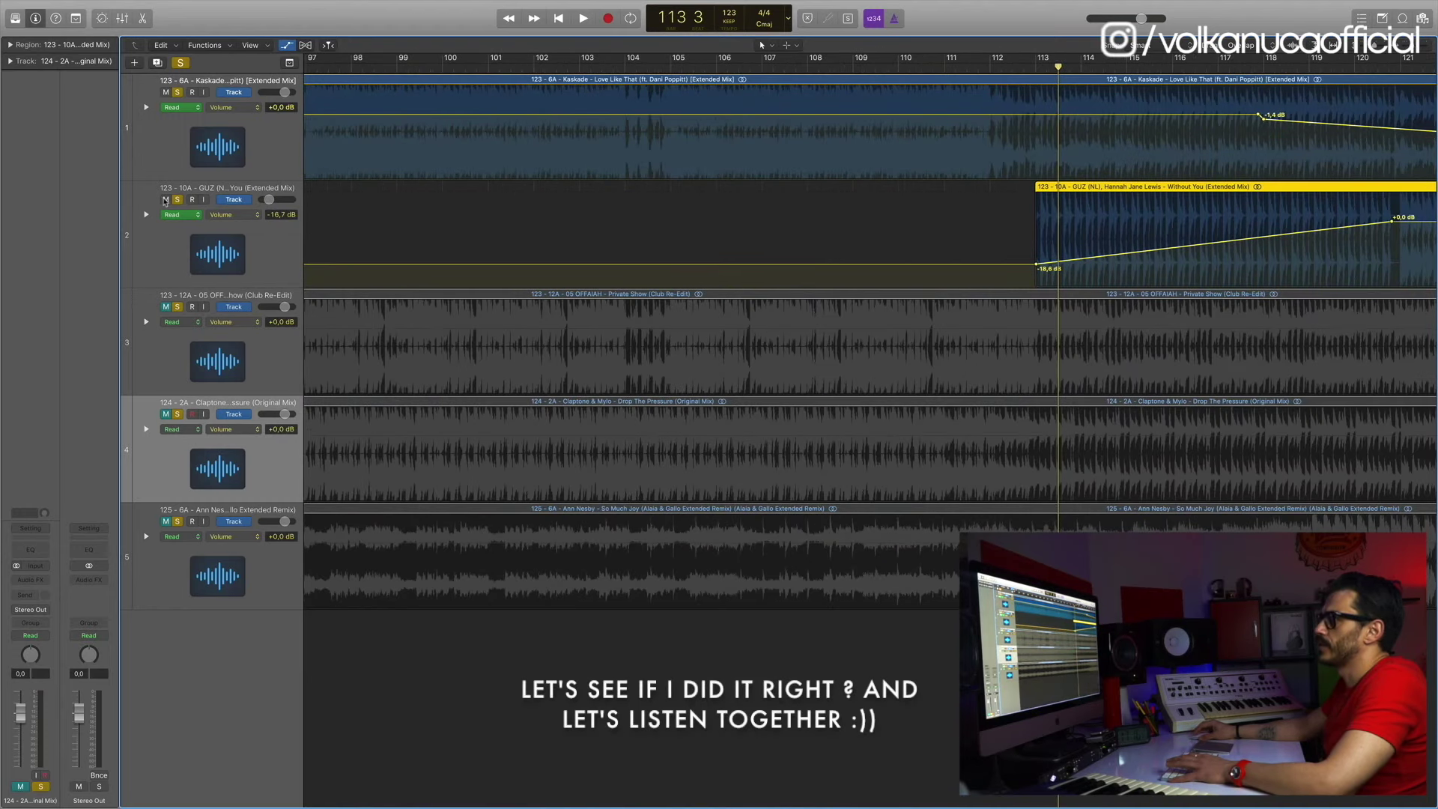
left_click(165, 200)
key("space")
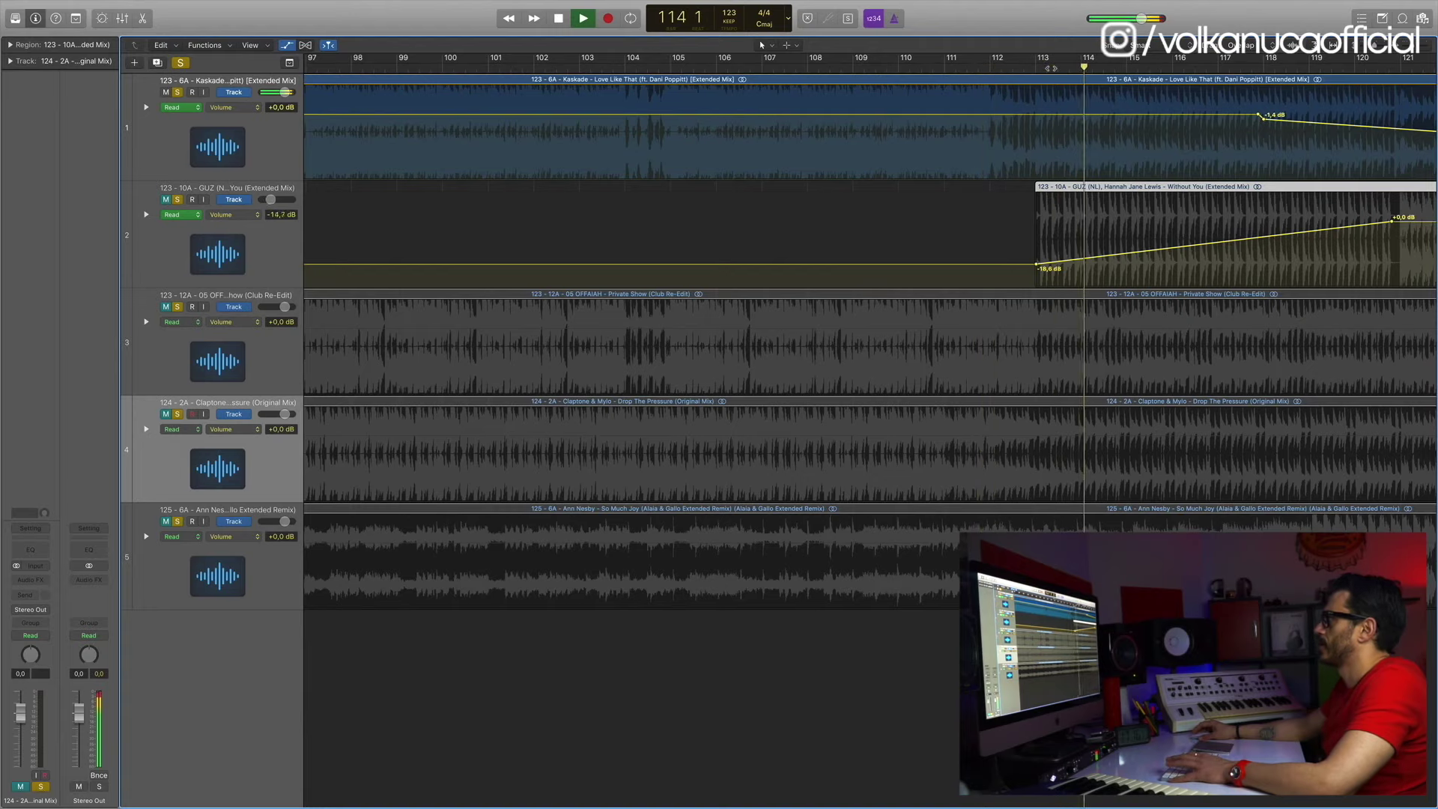
left_click_drag(1034, 67, 1036, 66)
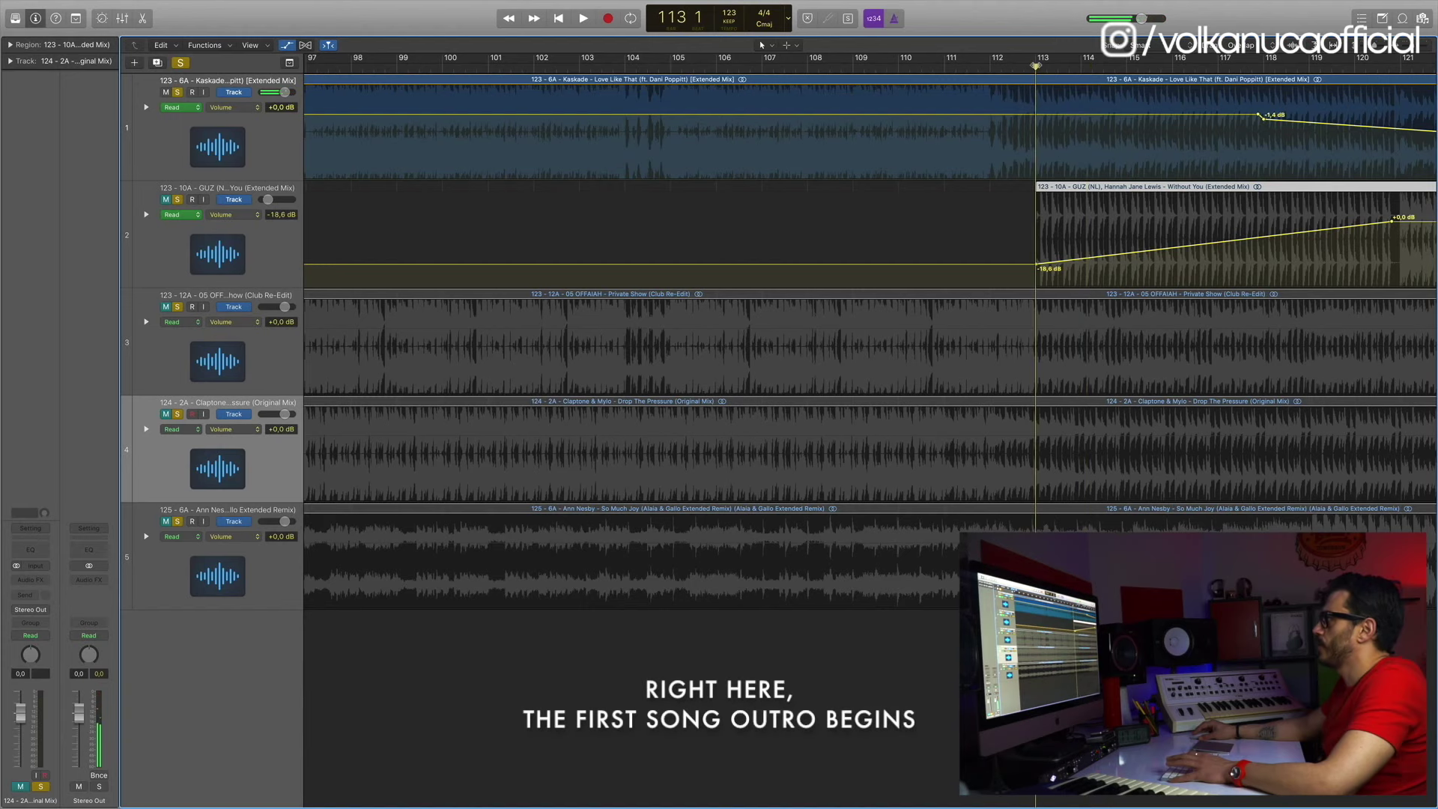
Move the playhead from bar 113 to bar 121 and play "Love Like That" across that mix point
scroll(1026, 75, "right", 5)
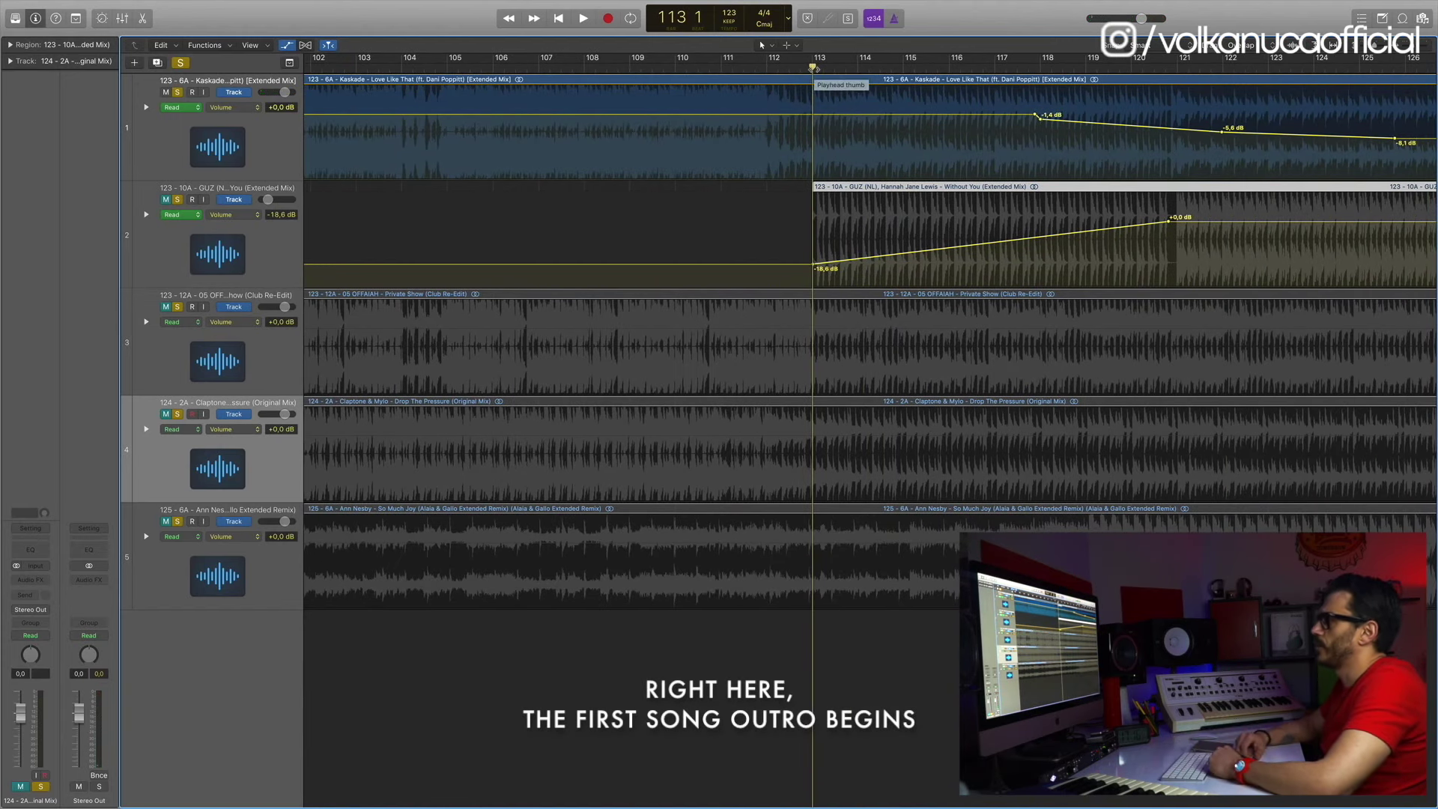
left_click_drag(815, 69, 1161, 68)
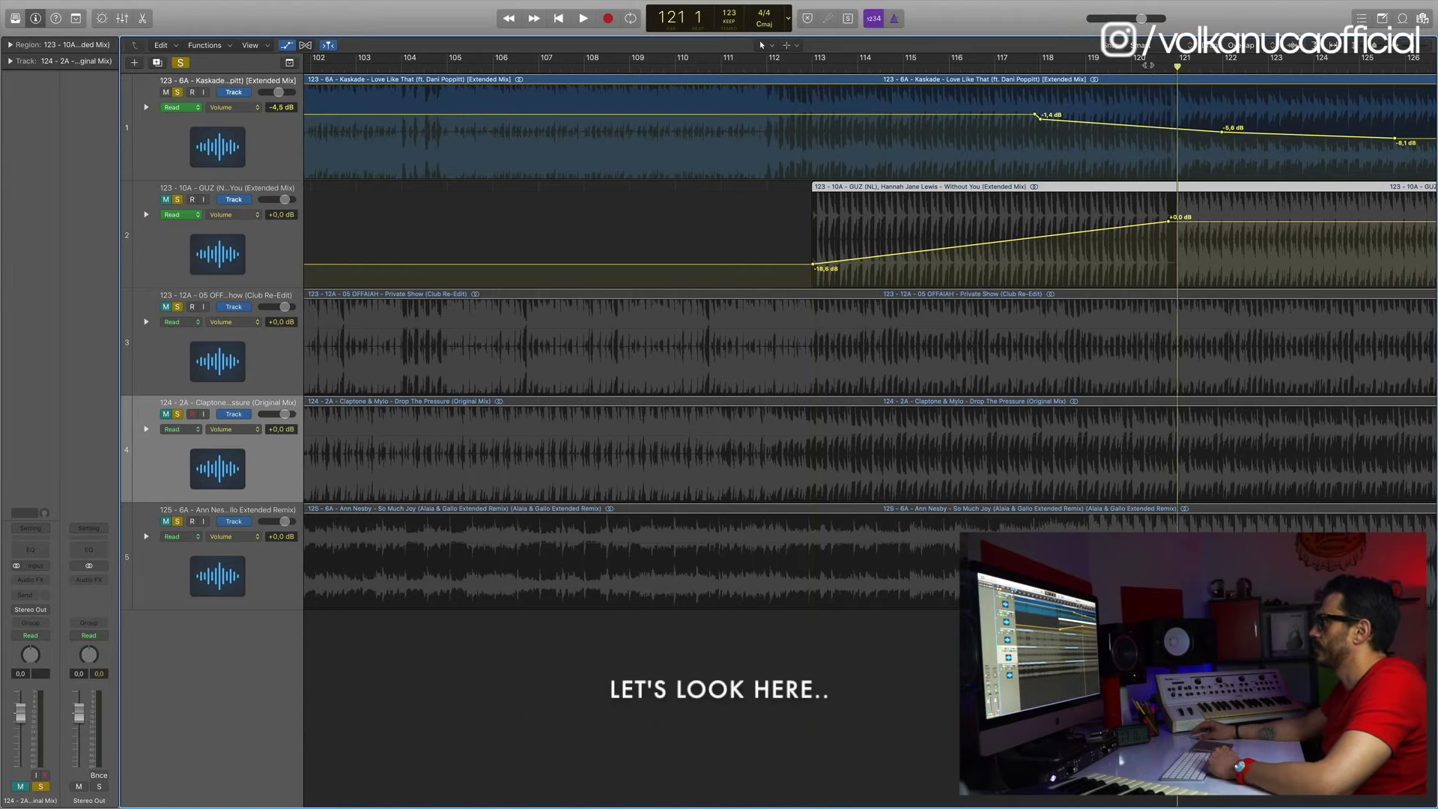
left_click_drag(1177, 68, 1102, 68)
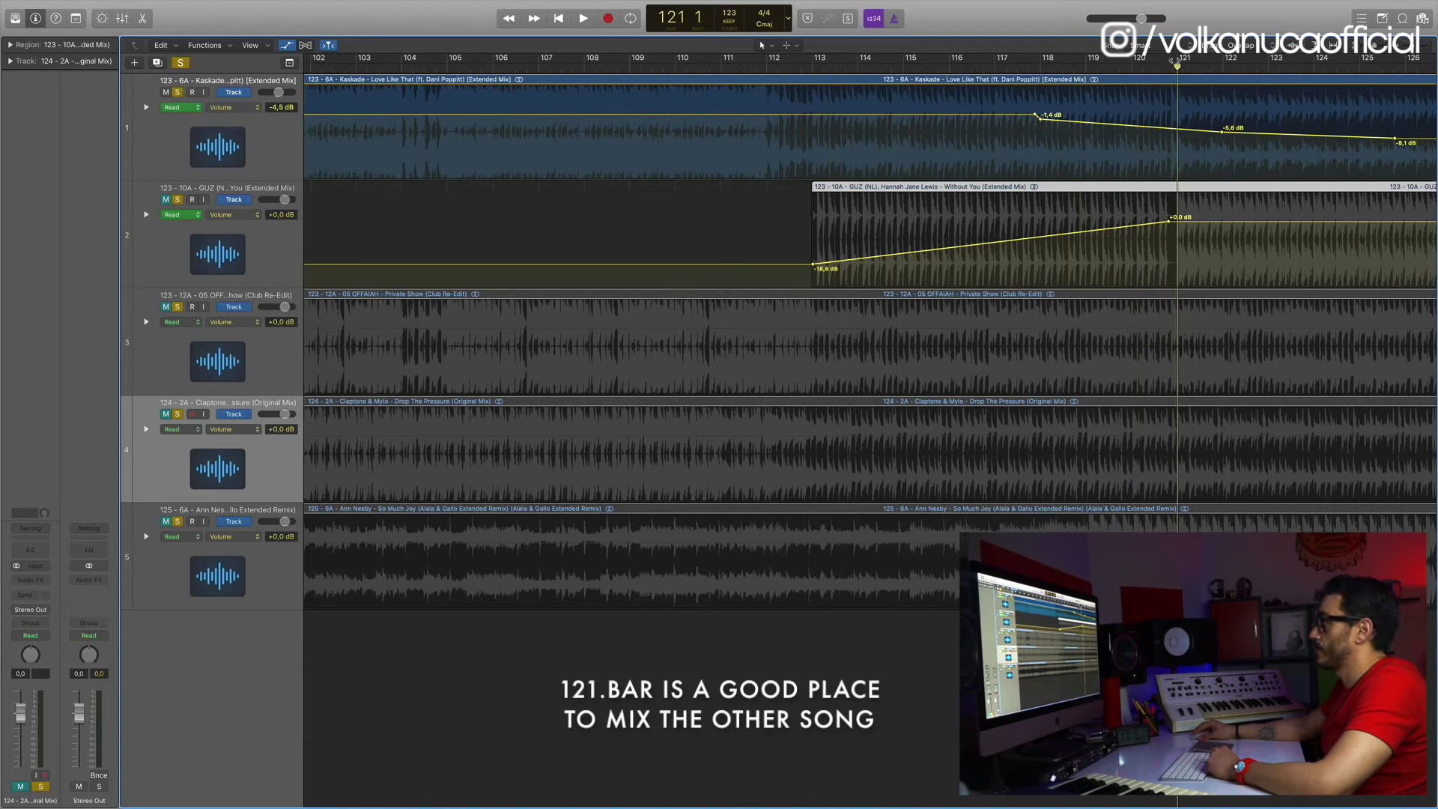
left_click_drag(1166, 66, 1124, 65)
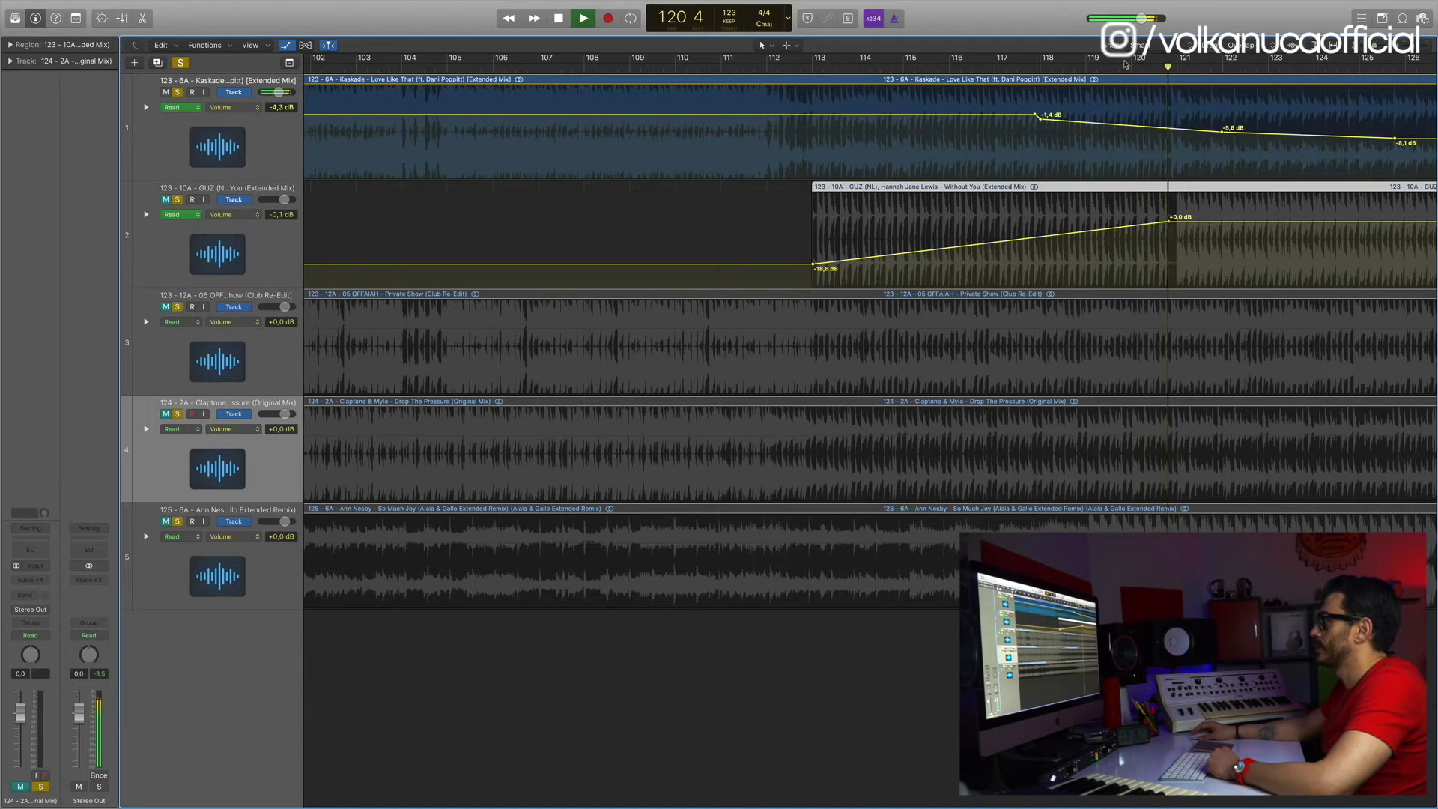
left_click_drag(1419, 46, 1385, 66)
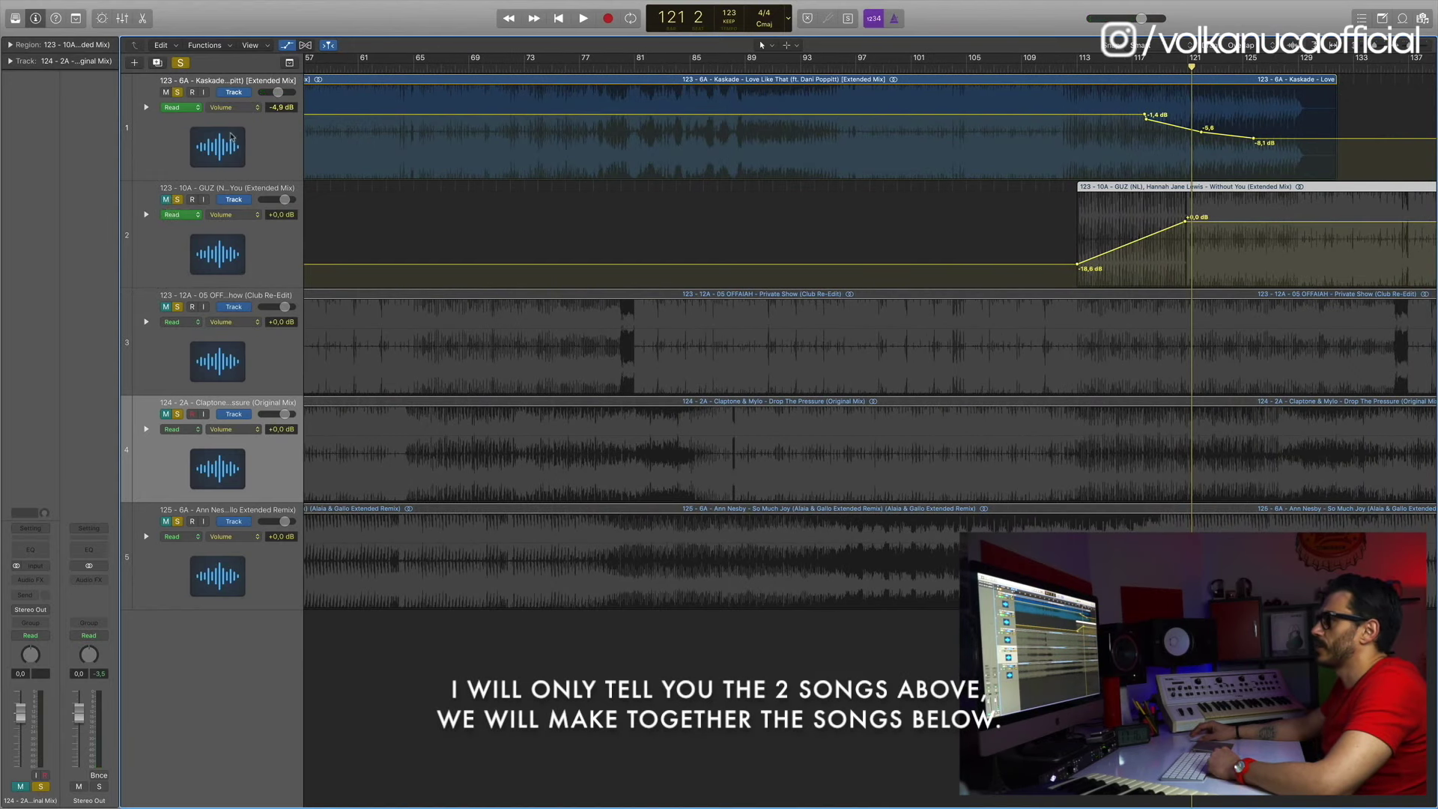
Unmute the "Without You" track and play both songs together from bar 113
left_click(165, 200)
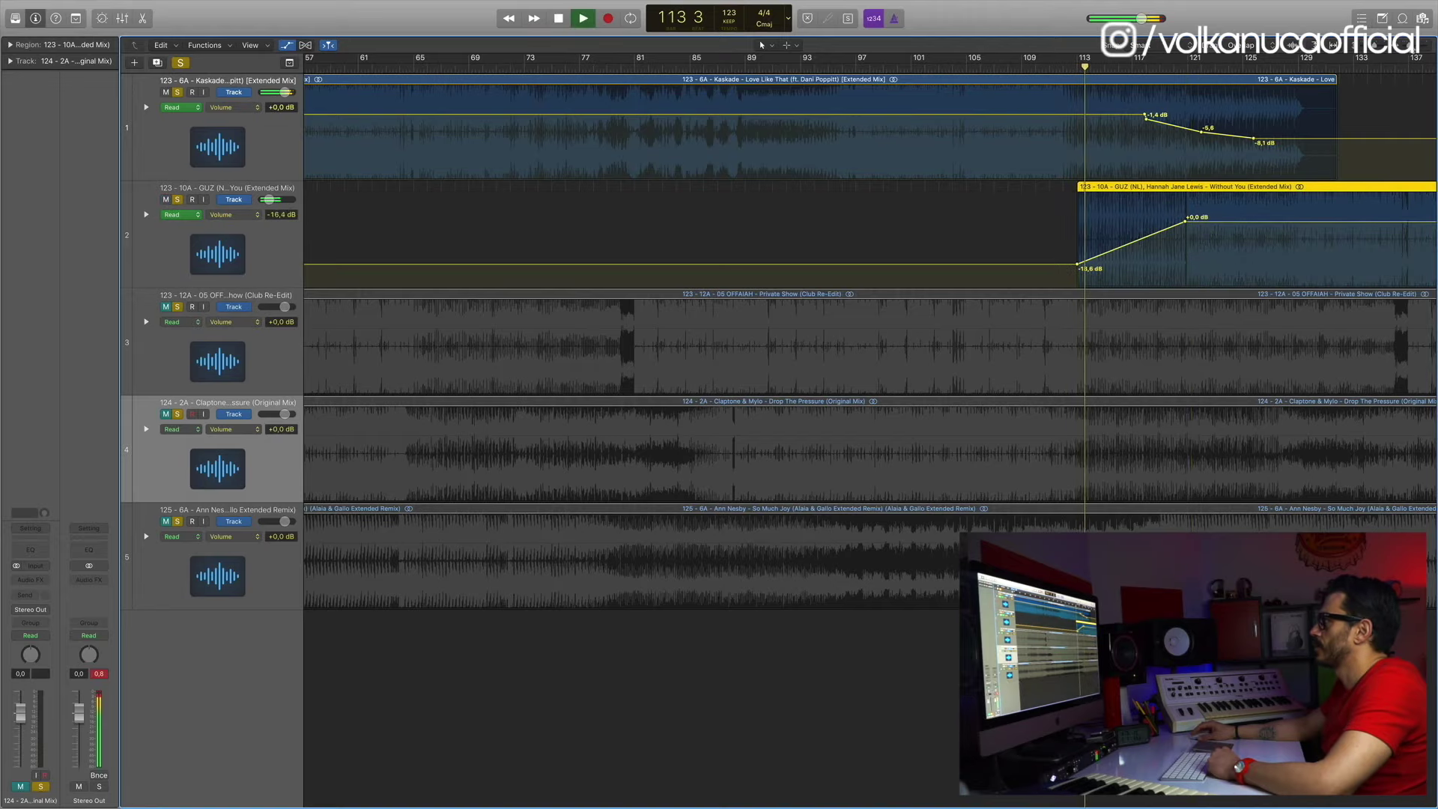
scroll(1295, 126, "up", 5)
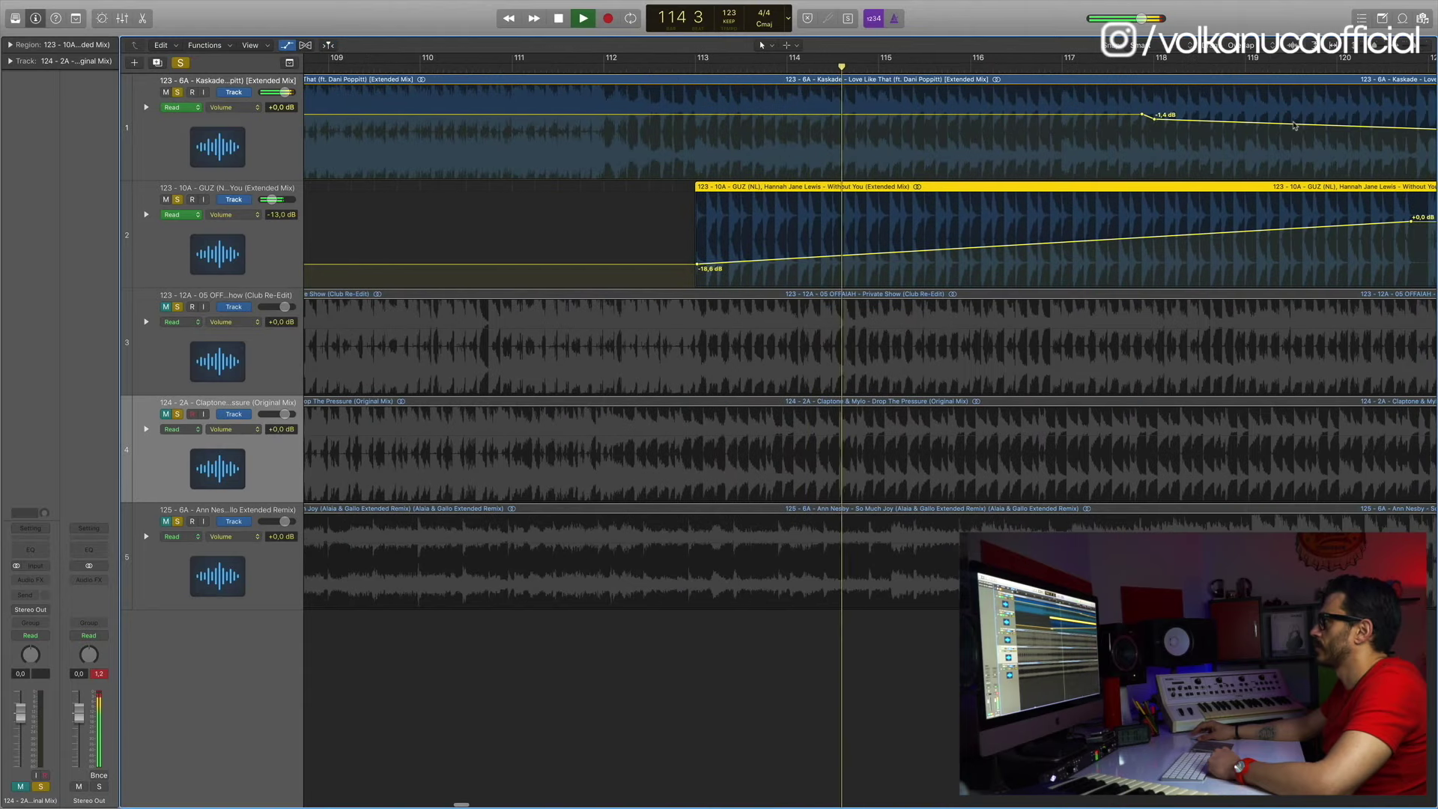
Shift the "Love Like That" volume fade to start at -1.4 dB near bar 121 and end at -8.1 dB near bar 129
scroll(1296, 125, "right", 5)
left_click_drag(830, 120, 1095, 123)
left_click_drag(820, 118, 1092, 114)
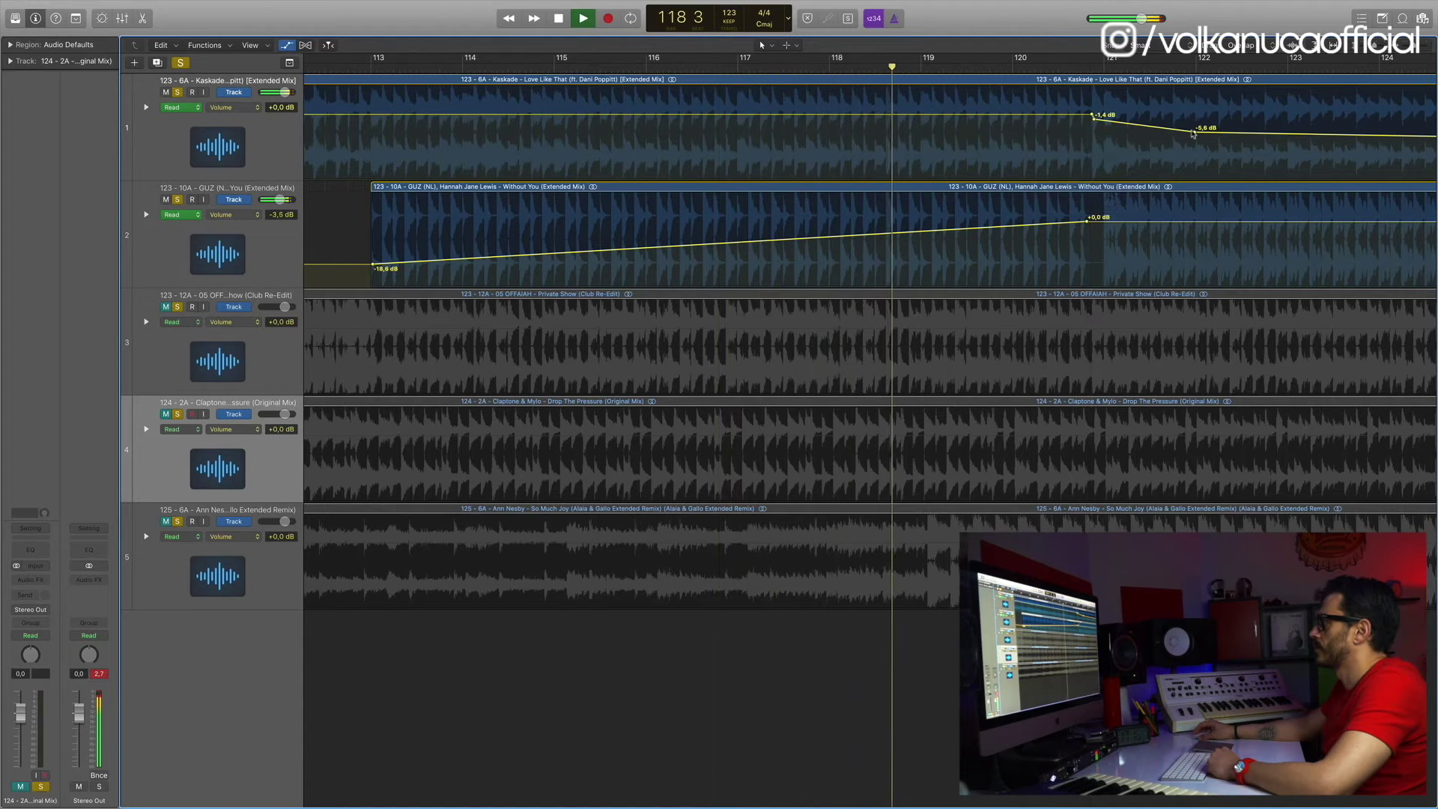
left_click_drag(1193, 133, 1339, 147)
key("space")
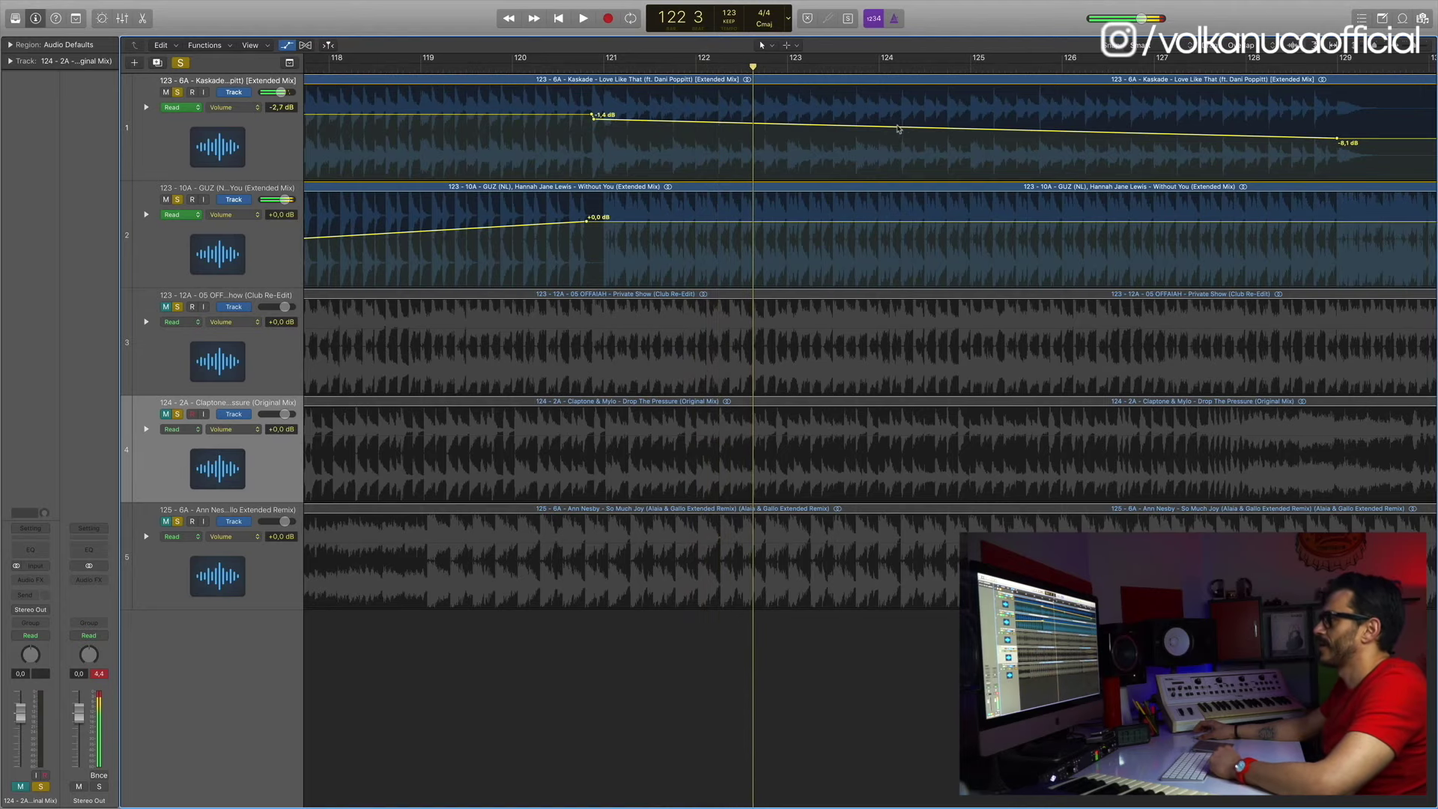
Compare the kicks of the two upper songs between bars 113 and 121 and play the crossfade from just before bar 121
scroll(632, 144, "left", 5)
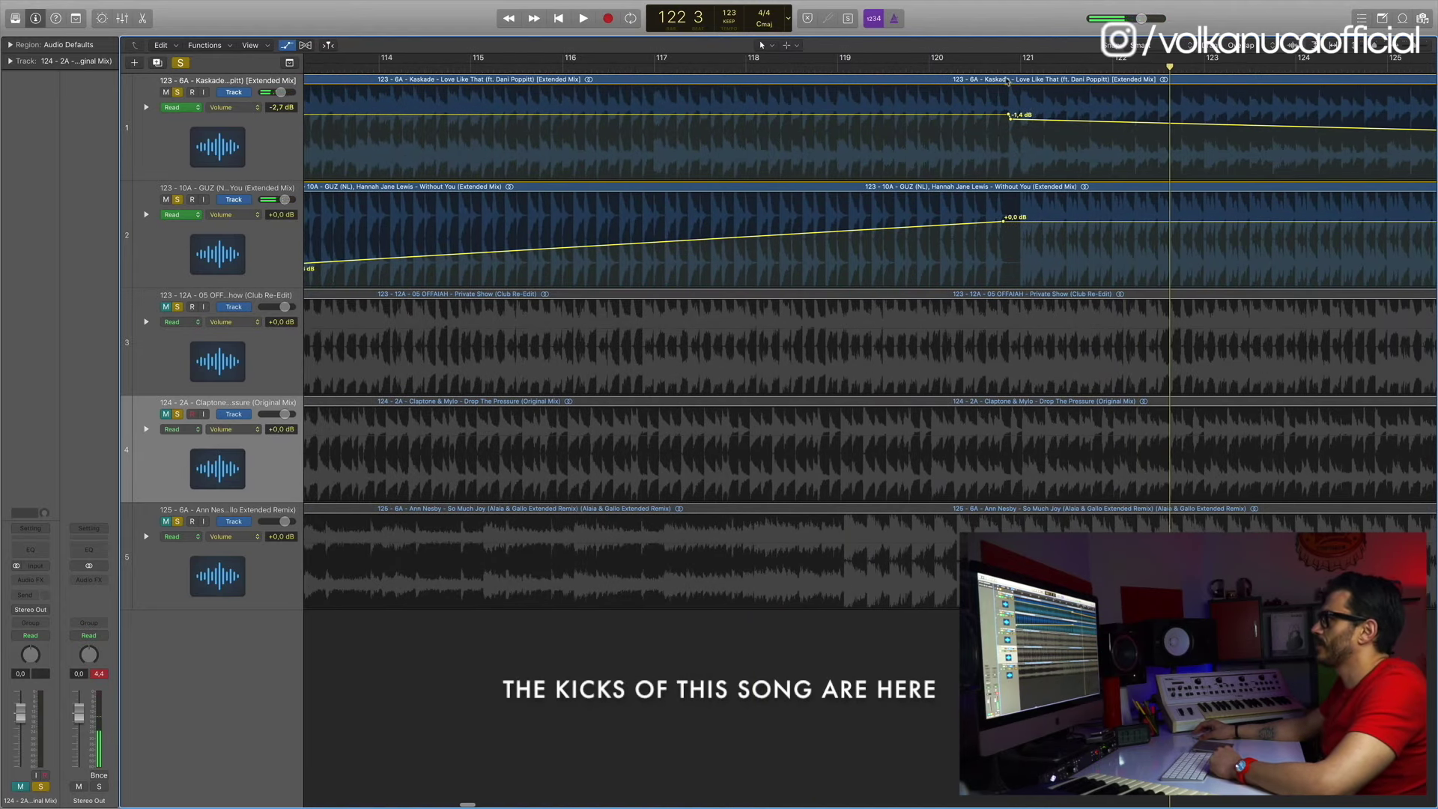
scroll(871, 338, "left", 3)
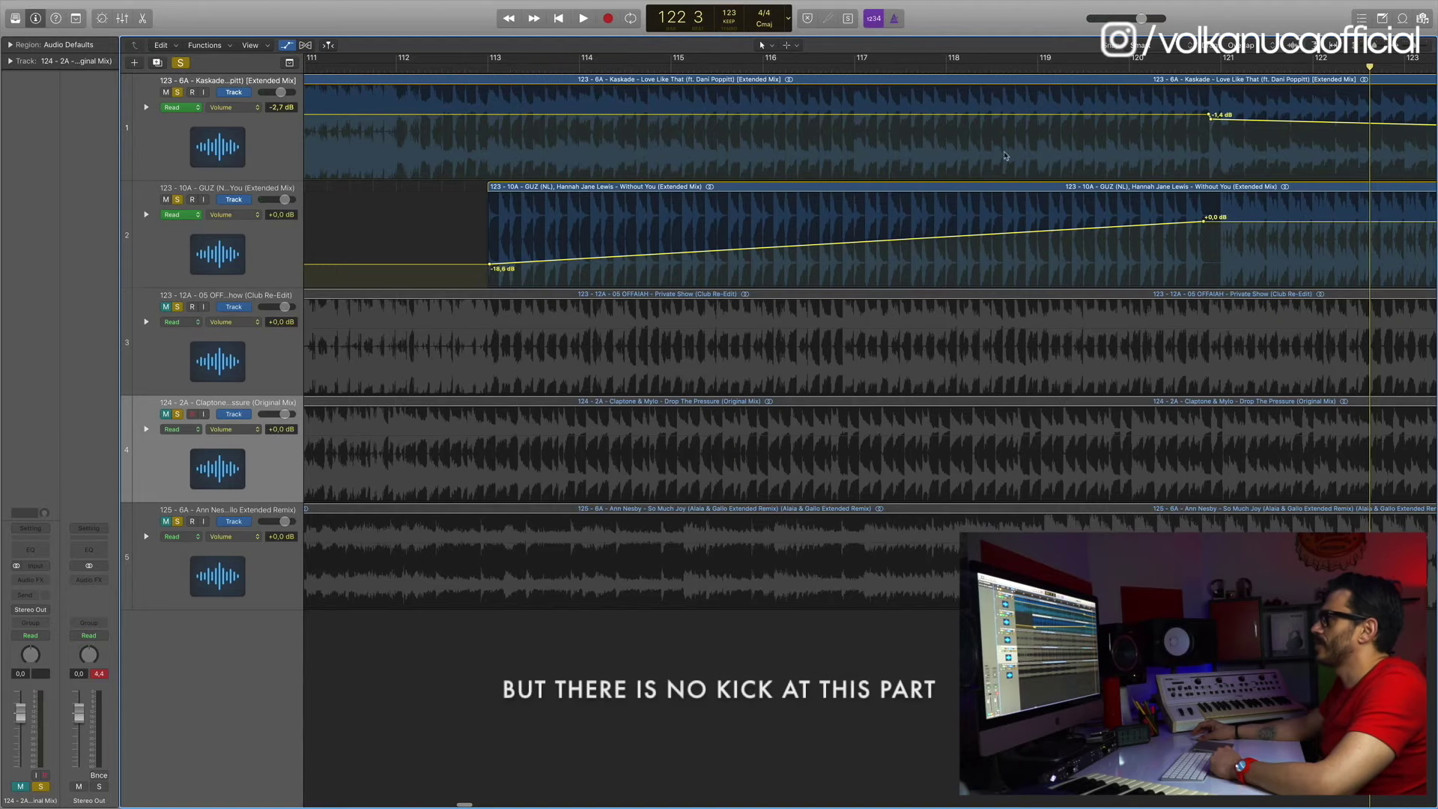
scroll(1131, 170, "left", 4)
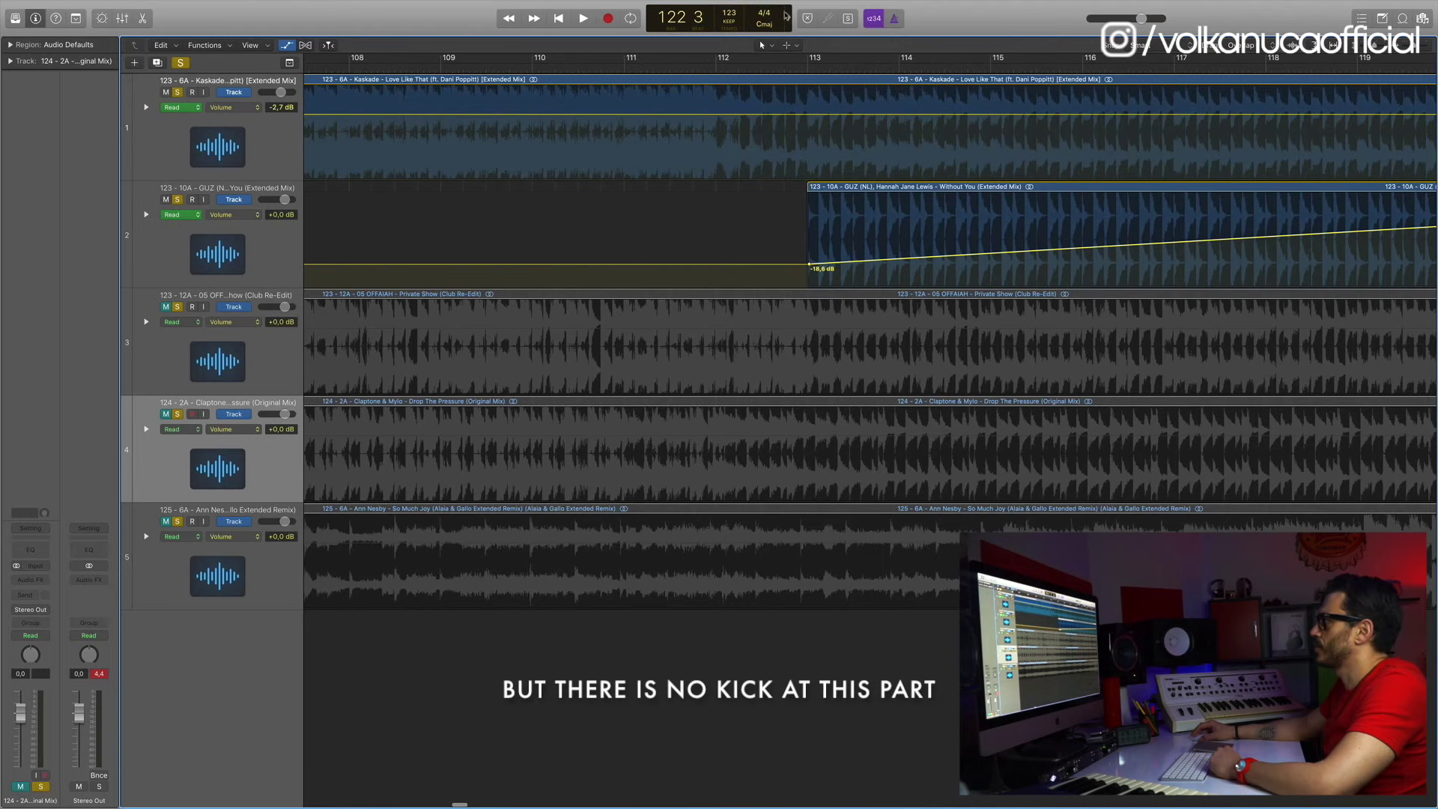
scroll(1003, 156, "right", 4)
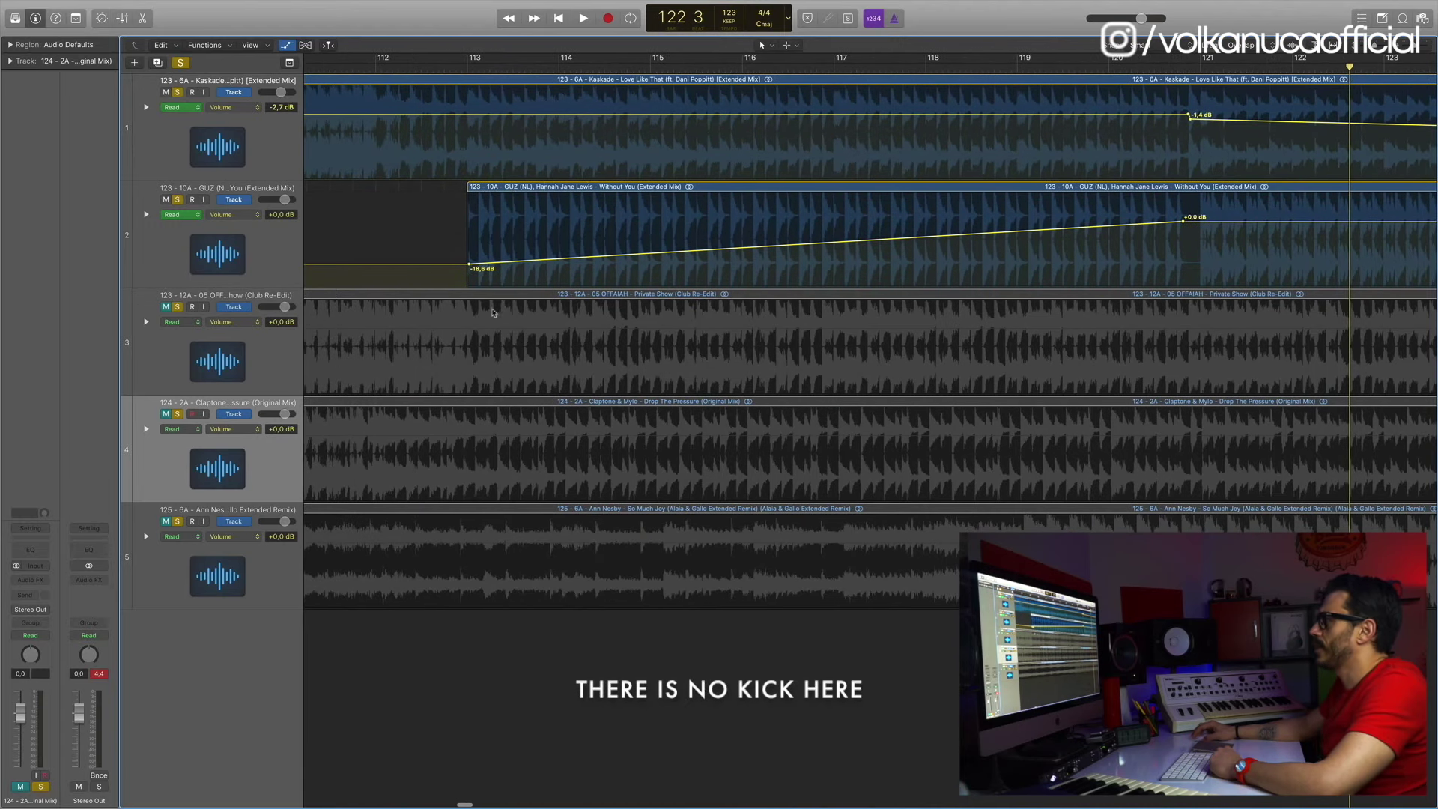
scroll(1201, 197, "right", 2)
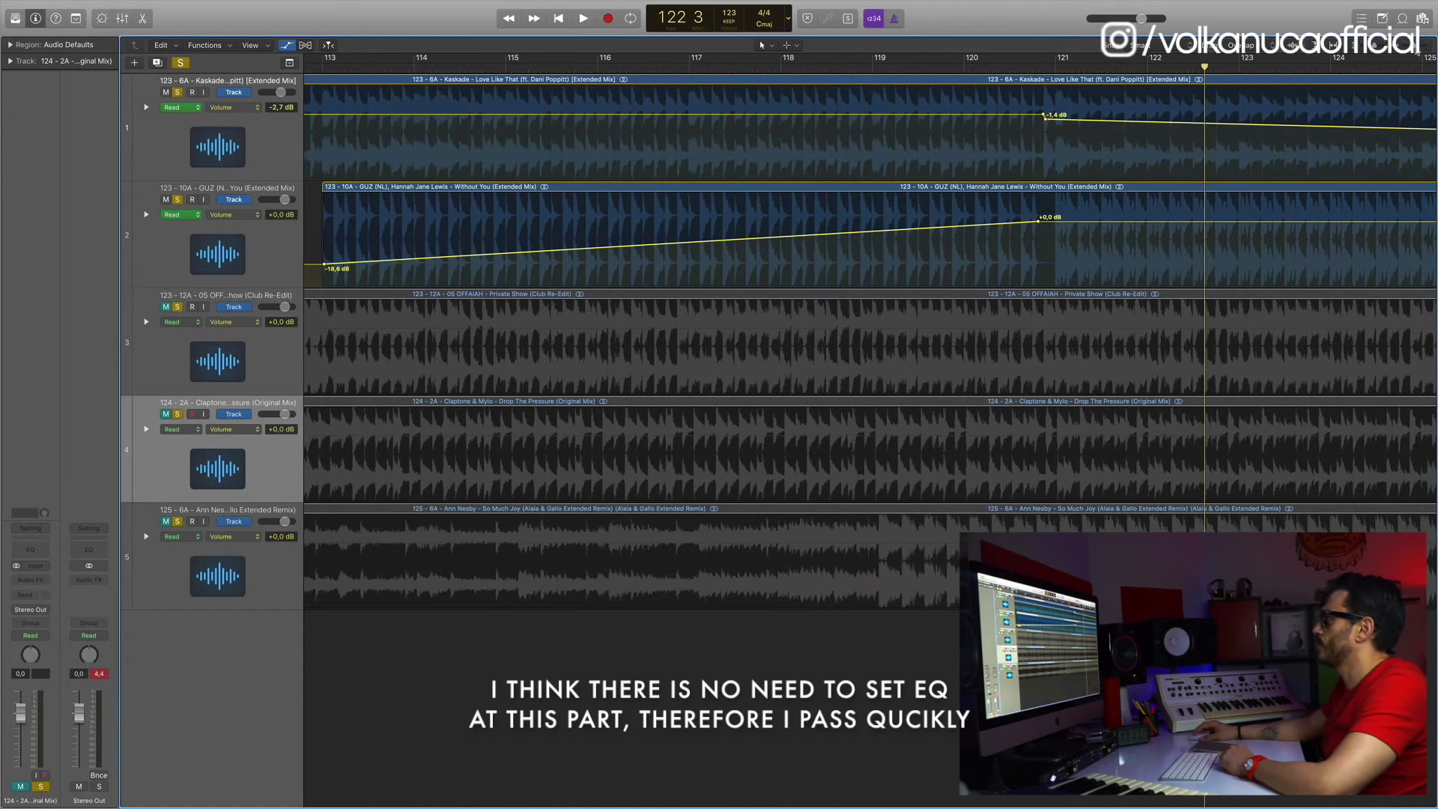
key("super+Left")
key("super+Left")
key("super+Left")
scroll(992, 155, "right", 3)
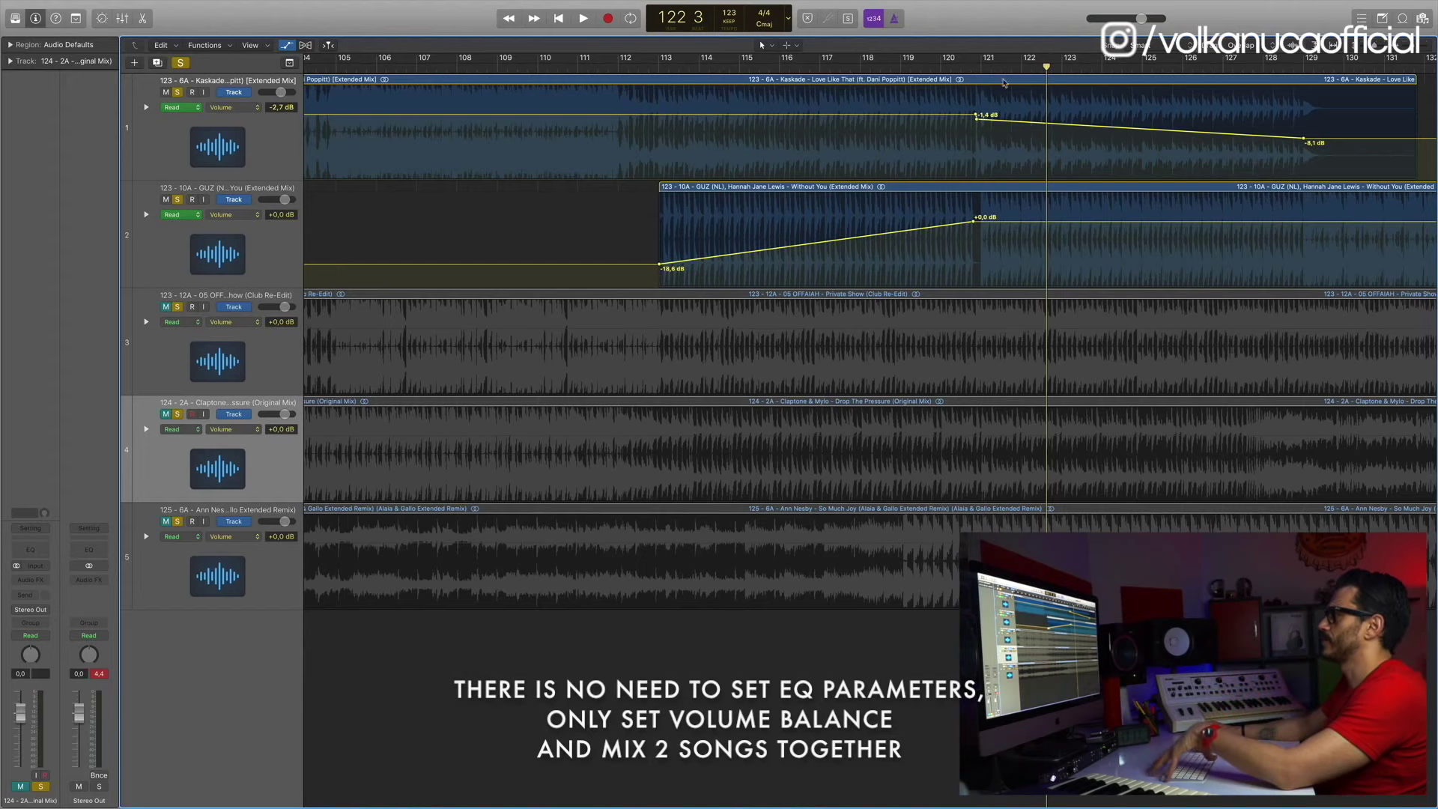
left_click(951, 65)
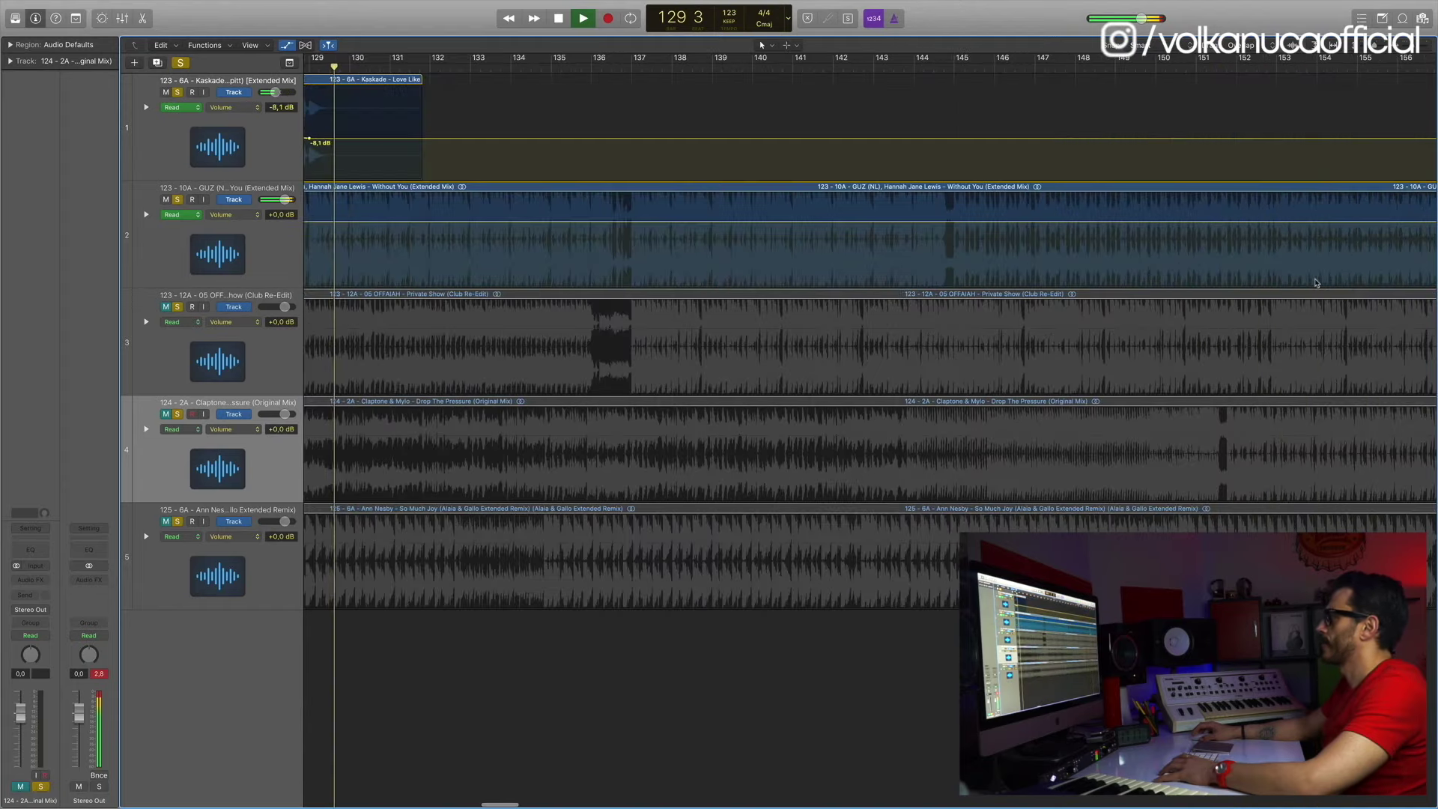
Stop playback and bring the start of the arrangement into view for all five songs
key("super+Left")
key("super+Left")
key("super+Left")
key("super+Left")
key("super+Left")
key("super+Left")
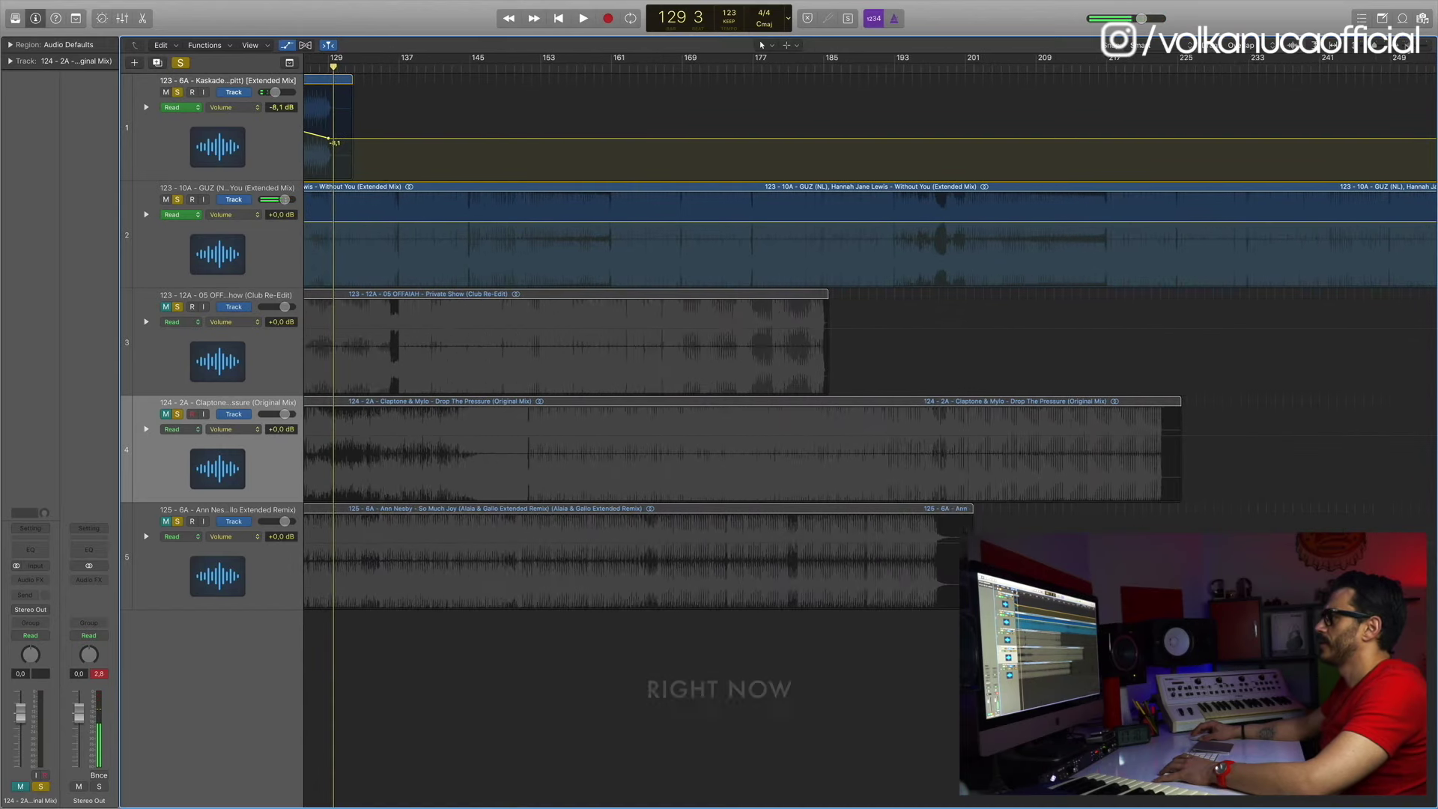
scroll(867, 237, "left", 15)
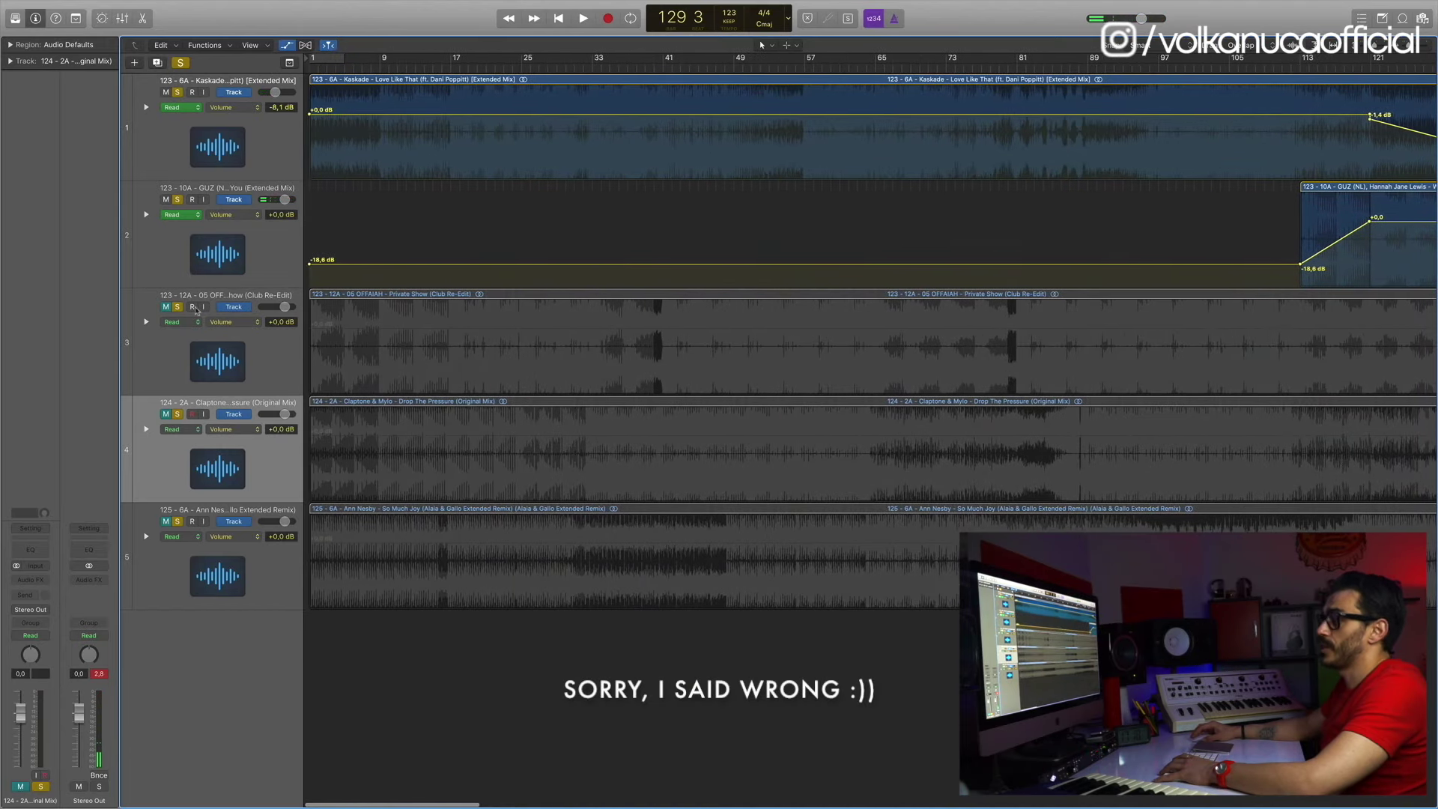
Move the "Private Show" song to about bar 264, near the end of "Without You", and leave its track muted
left_click(166, 308)
left_click_drag(342, 298, 1106, 321)
scroll(1106, 321, "right", 10)
left_click_drag(592, 297, 1141, 307)
scroll(824, 337, "right", 10)
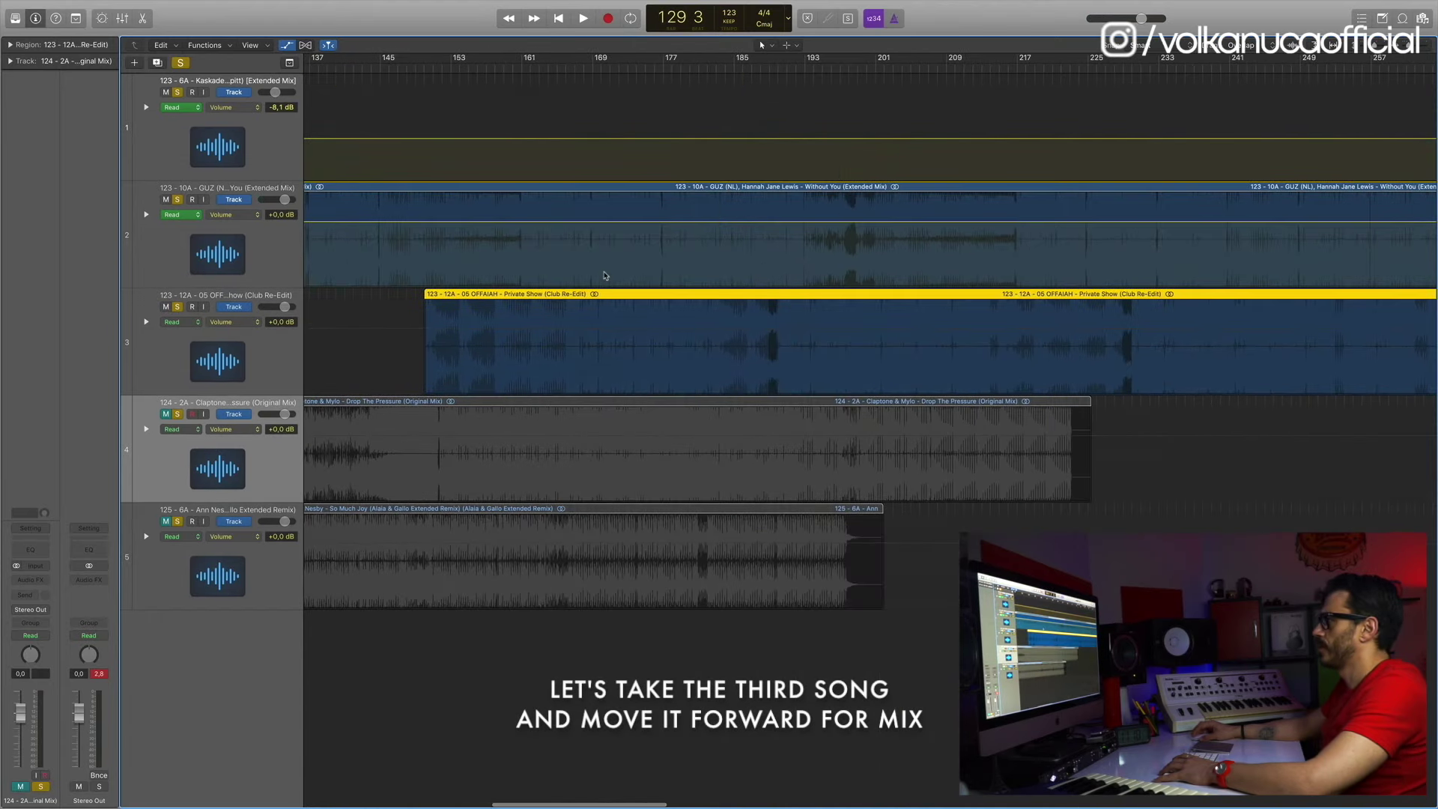
left_click_drag(443, 298, 1041, 299)
scroll(824, 314, "right", 8)
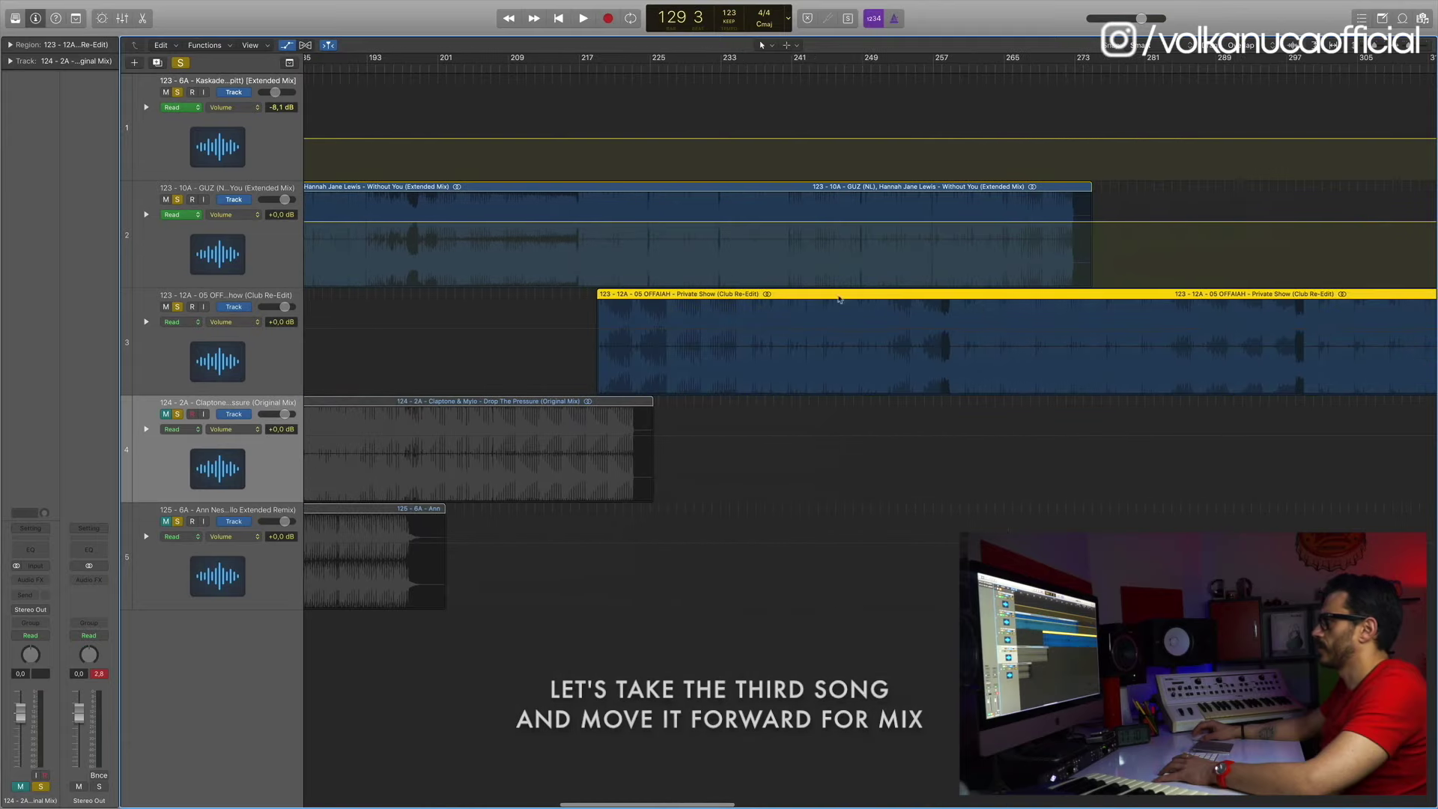
left_click_drag(642, 295, 1039, 300)
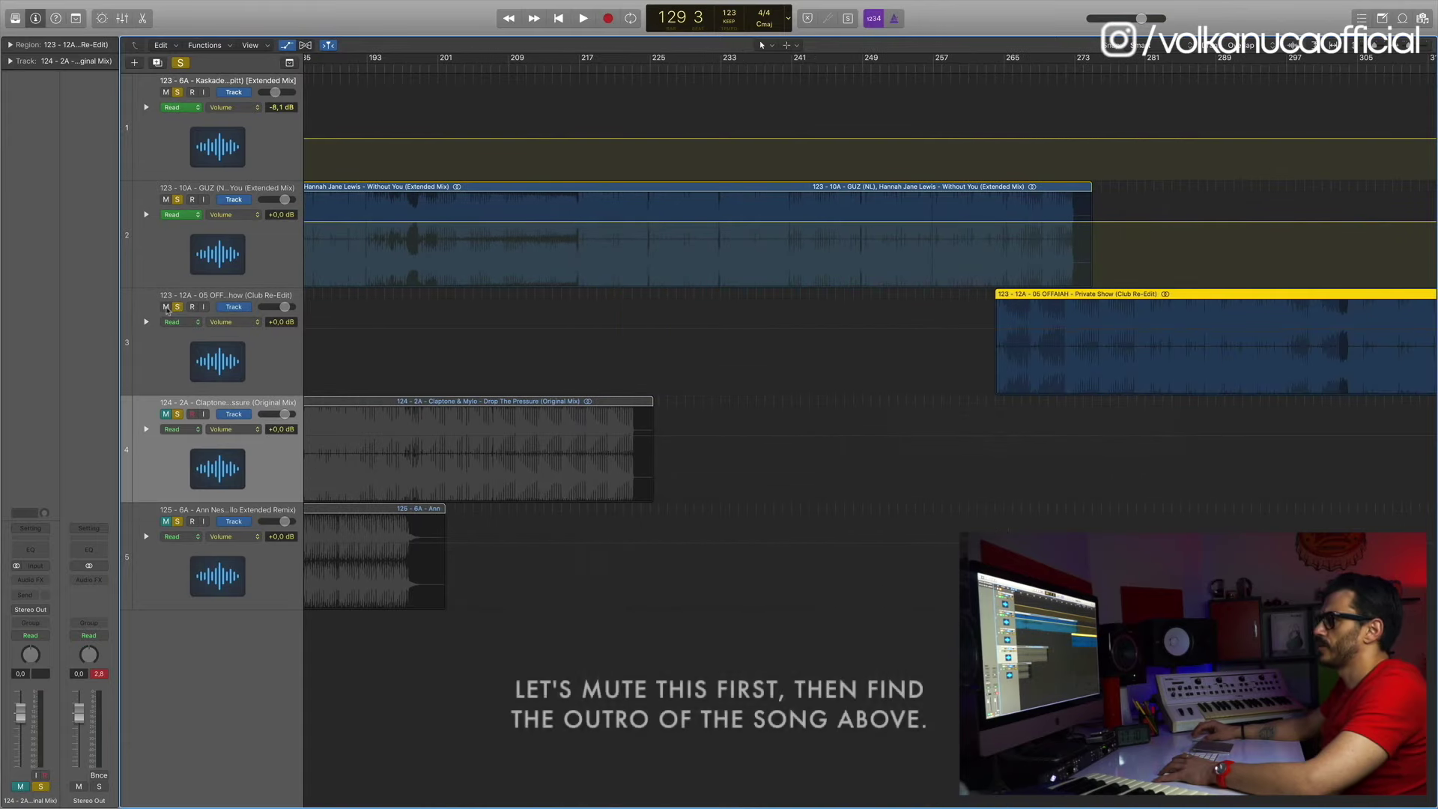
key("m")
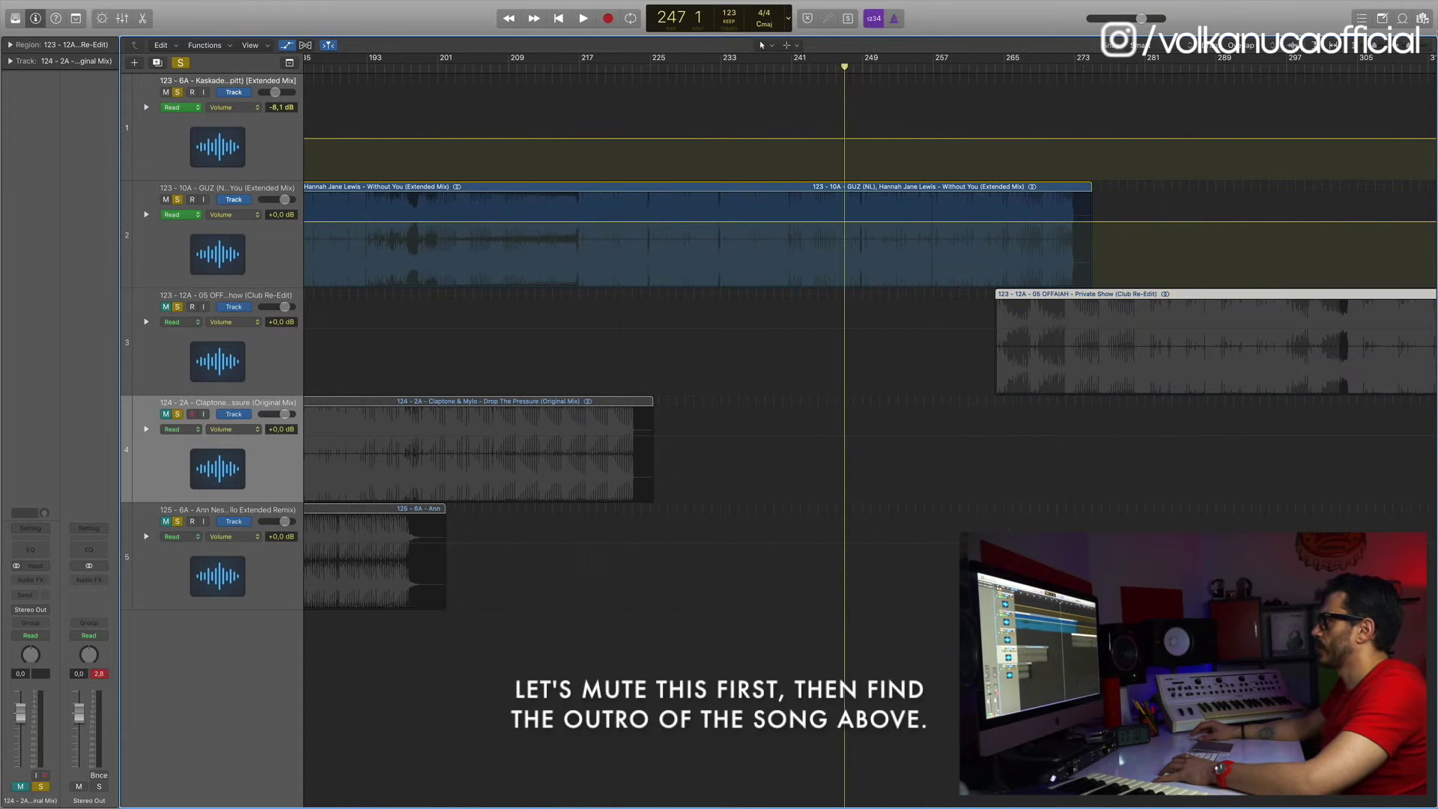
Play the outro of "Without You" around bar 257 and inspect its end to find where the transition should start
left_click_drag(1408, 48, 1415, 48)
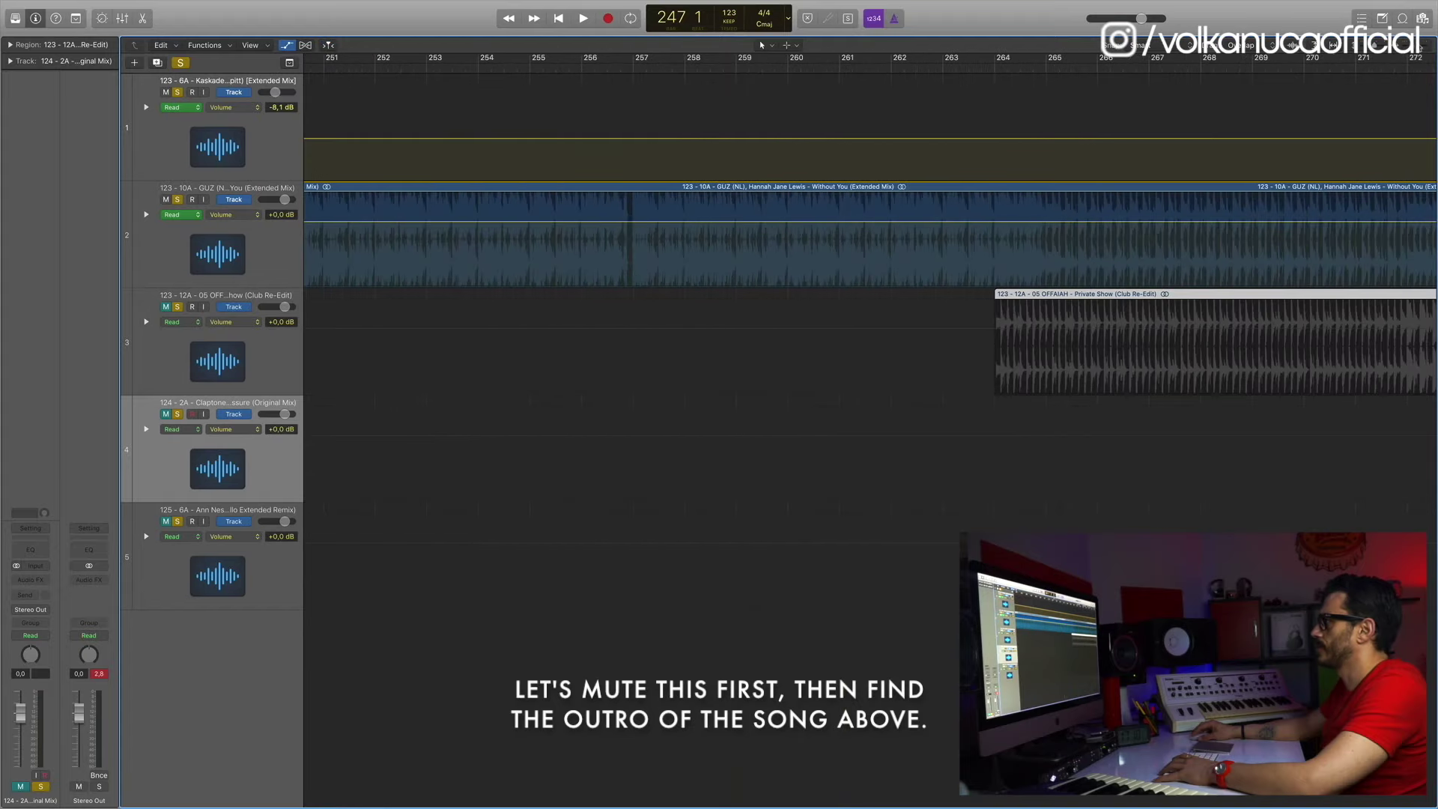
key("space")
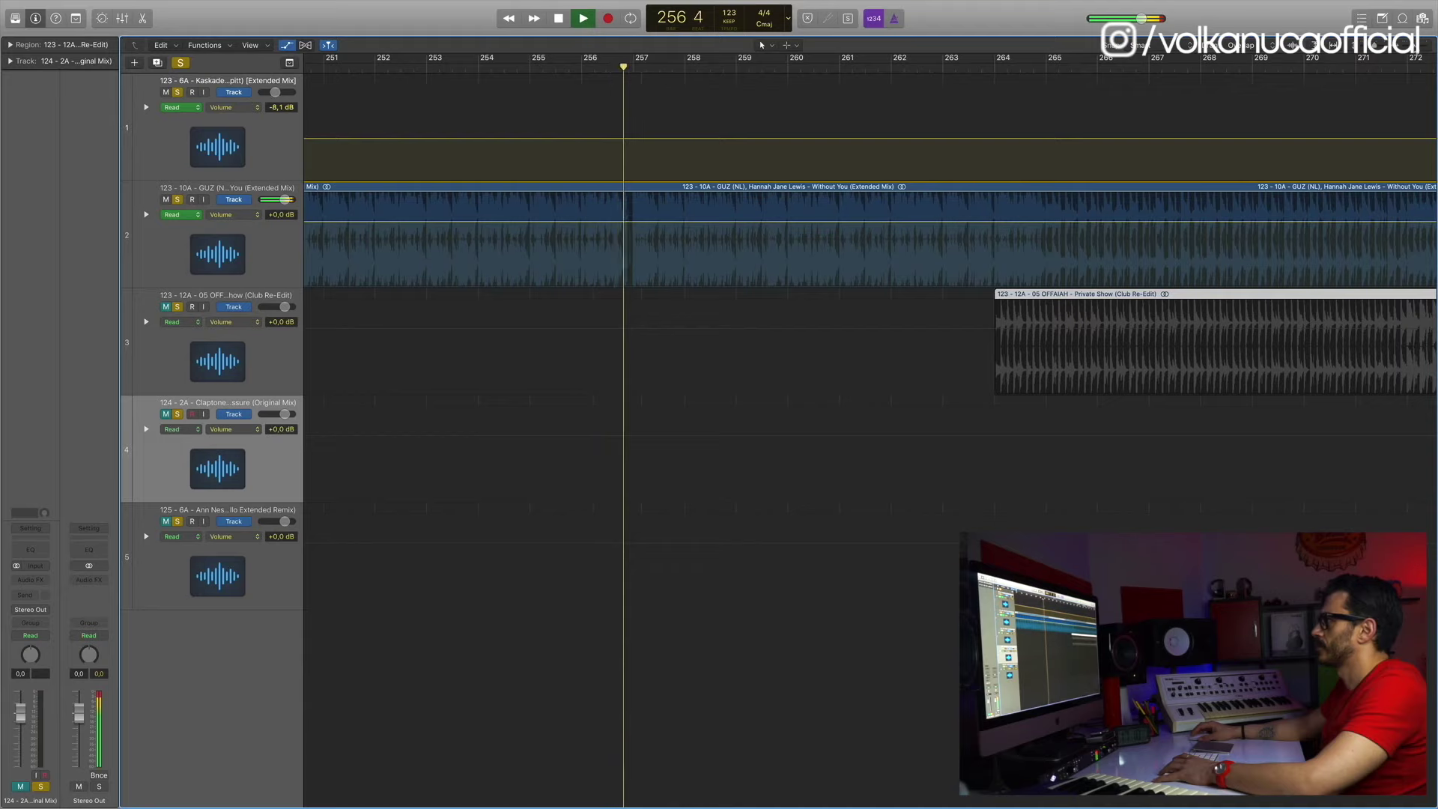
key("super+Left")
key("super+Left")
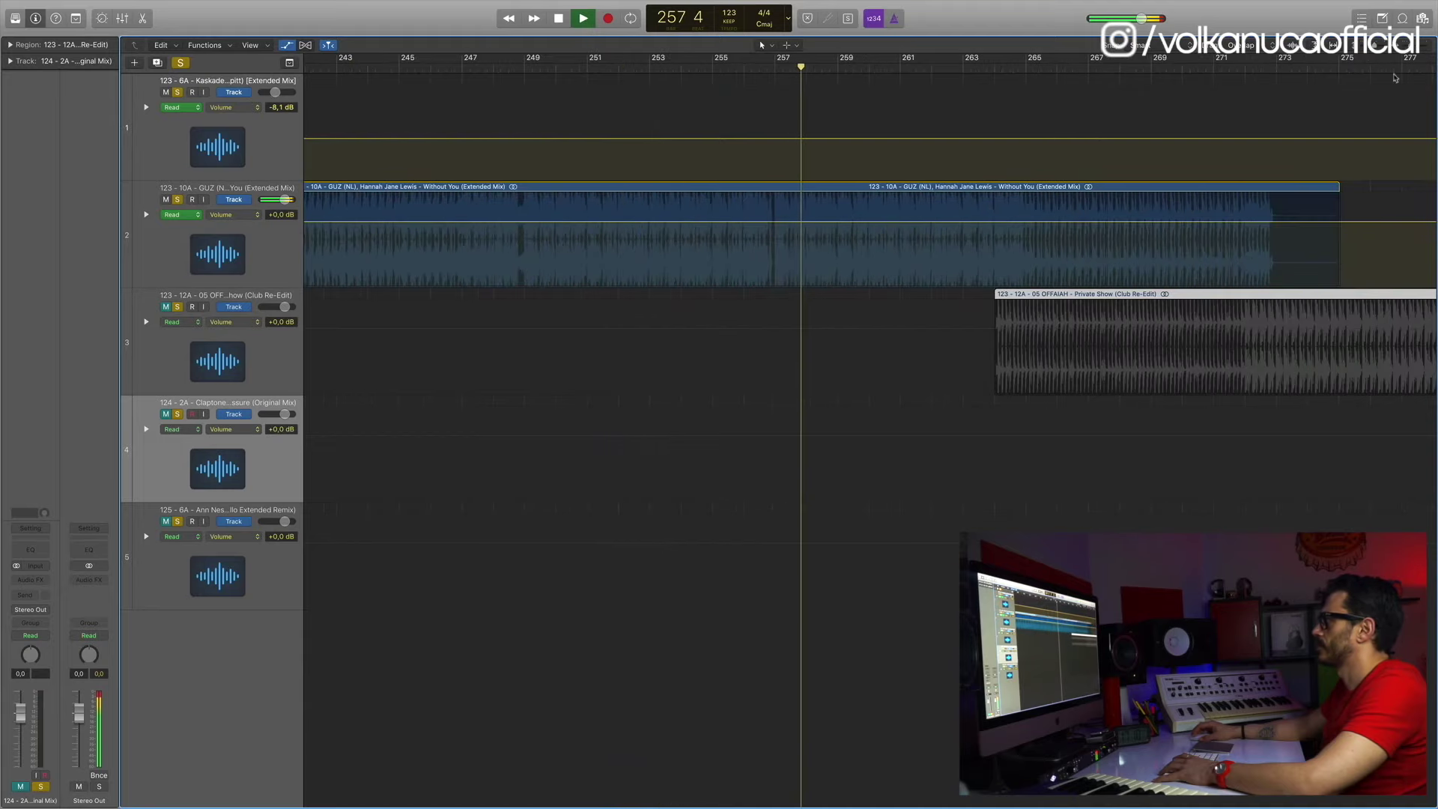
scroll(1323, 151, "right", 10)
key("space")
scroll(1223, 168, "left", 15)
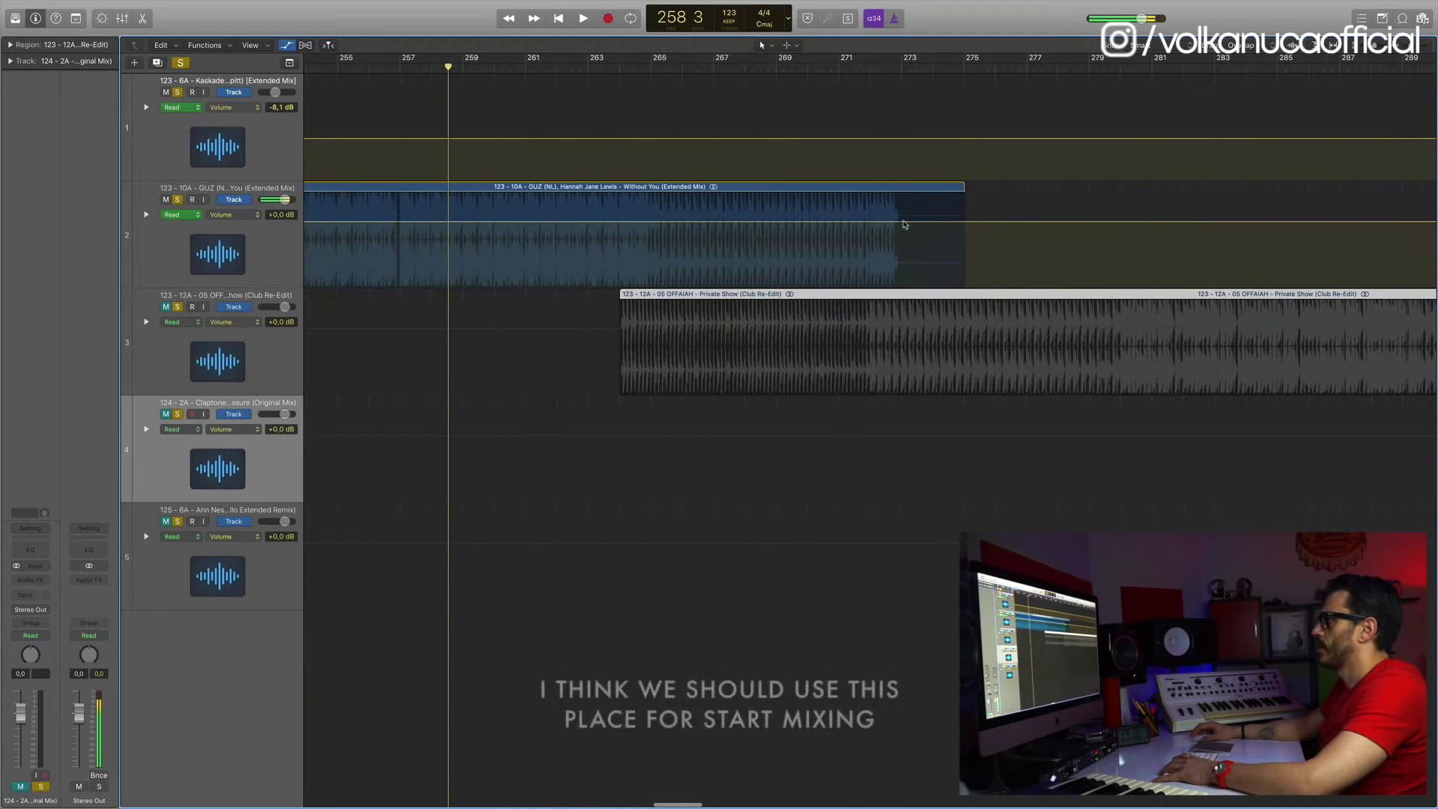
Set the playhead to bar 257, move the "Private Show" song to start there, and unmute its track
left_click_drag(825, 71, 841, 64)
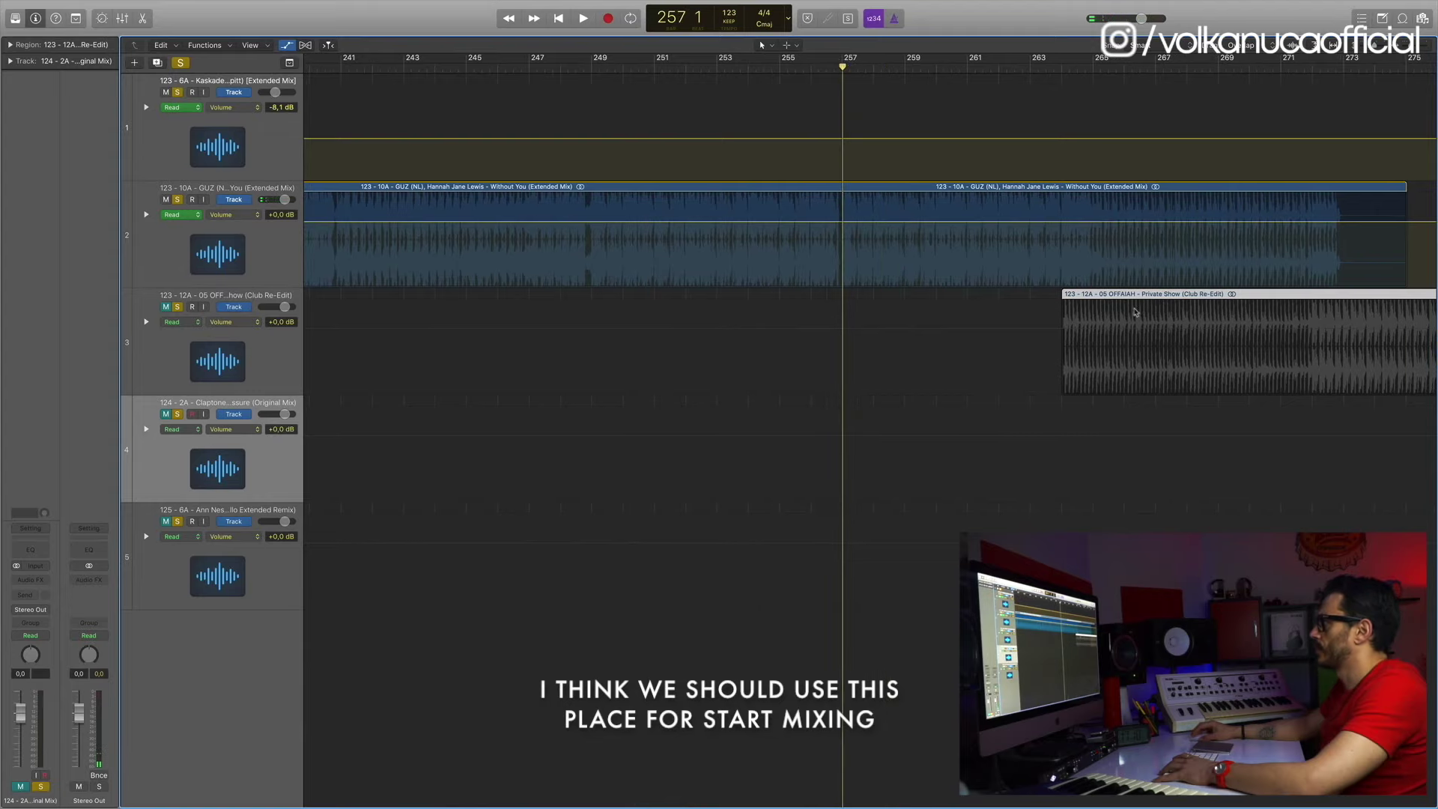
left_click_drag(1108, 295, 911, 293)
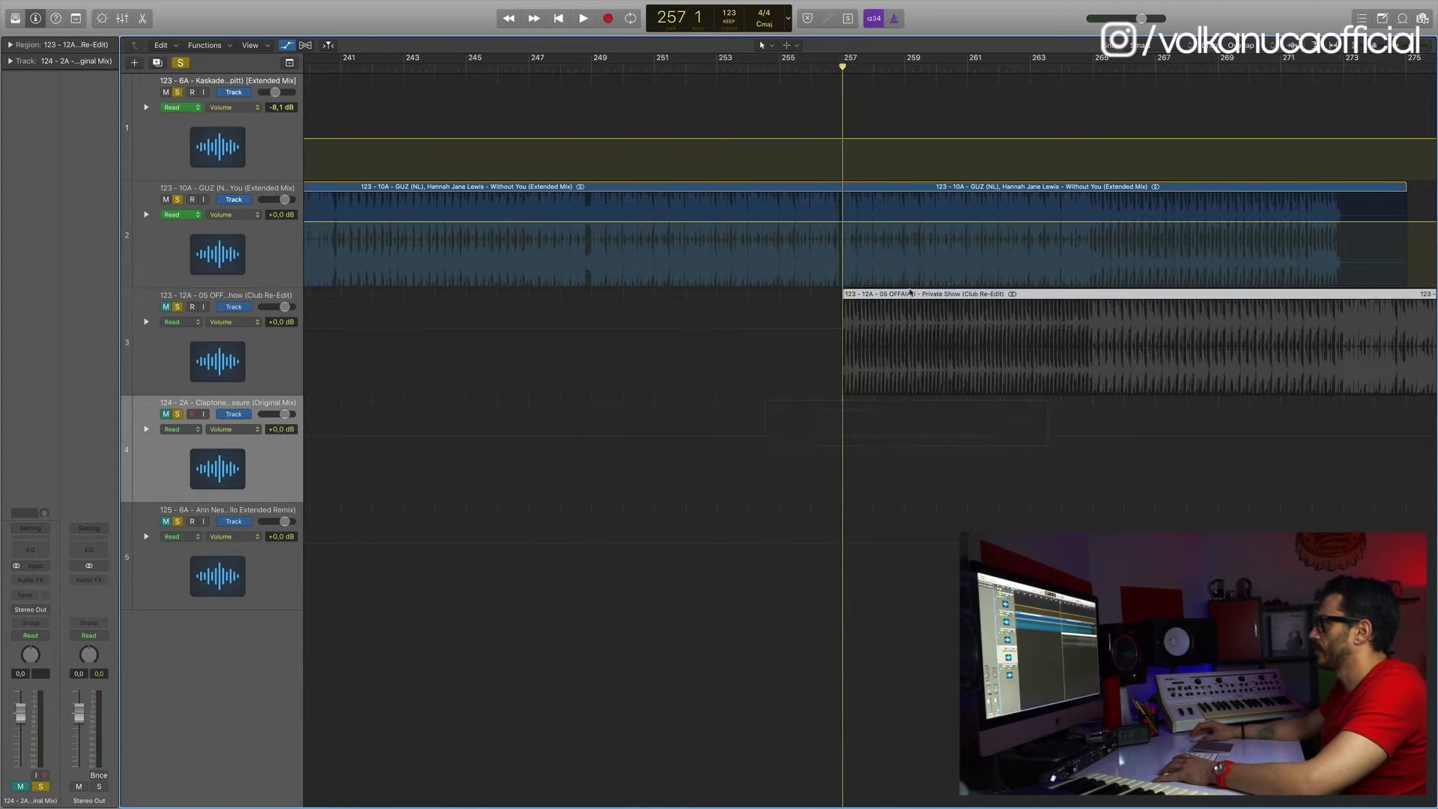
left_click(167, 306)
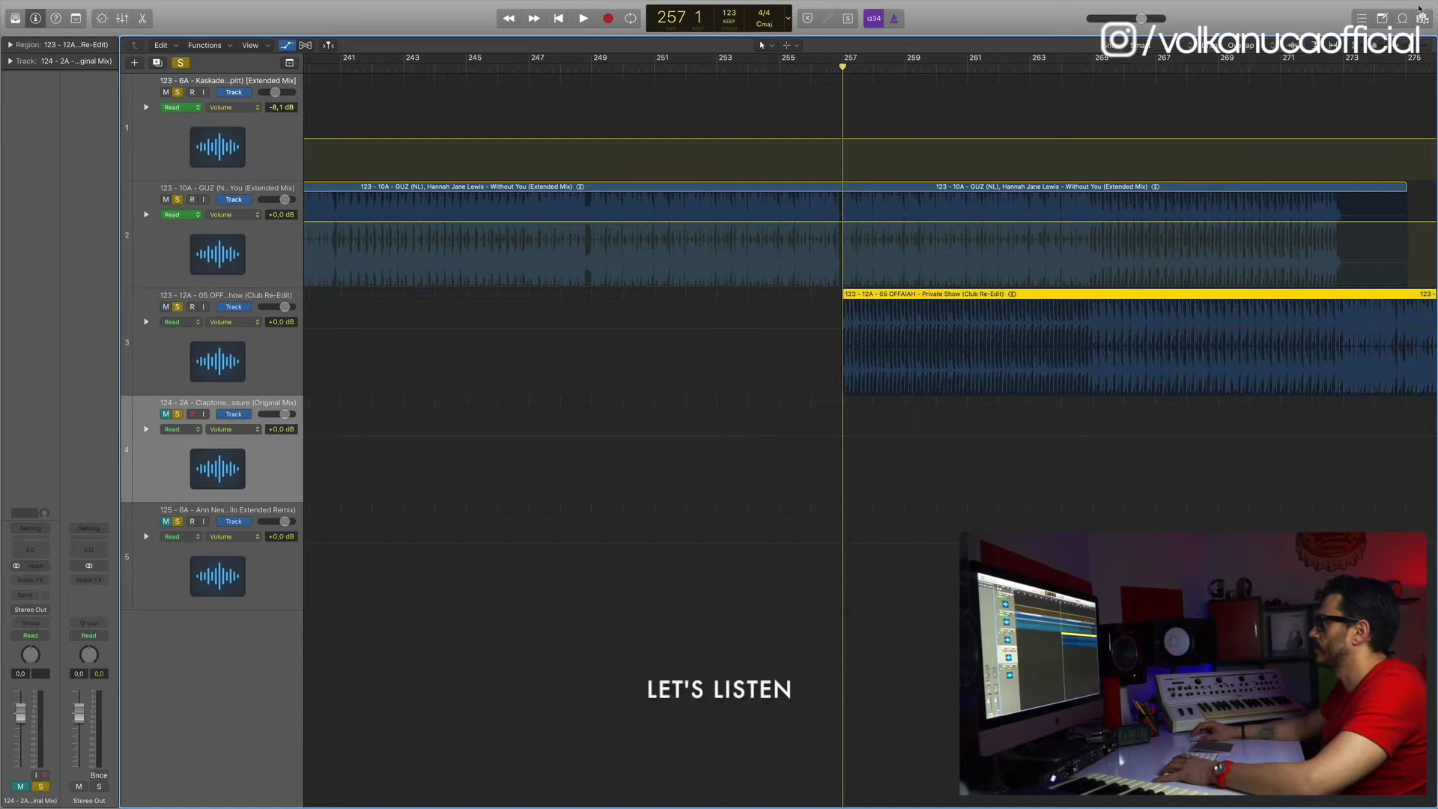
Compare the kick alignment of "Without You" and "Private Show" throughout bar 257 at close zoom
left_click_drag(1413, 47, 1426, 48)
scroll(967, 82, "right", 10)
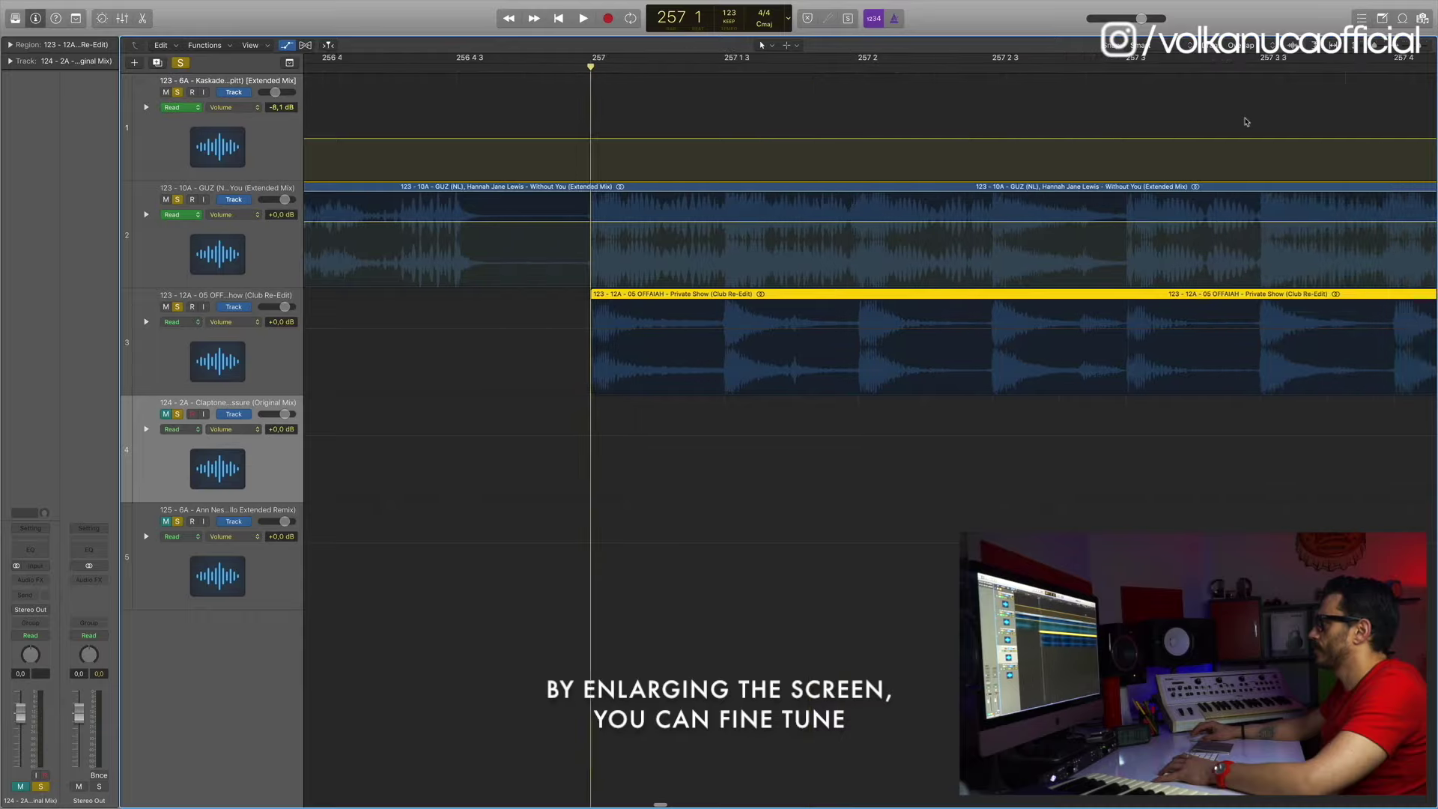
left_click_drag(950, 62, 823, 60)
left_click_drag(1150, 71, 1227, 68)
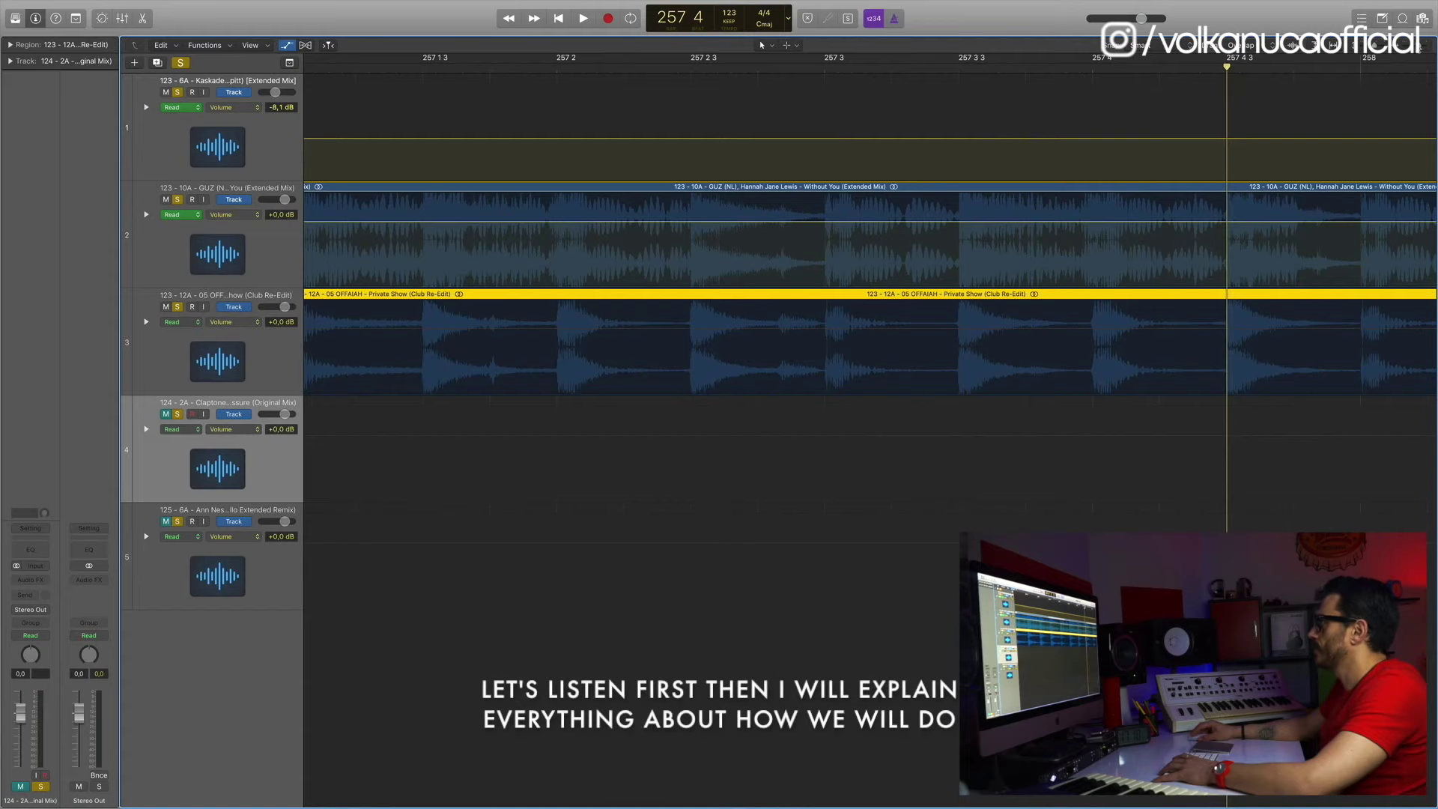
Play "Without You" and "Private Show" together through their overlap up to about bar 266
key("super+Left")
key("super+Left")
key("super+Left")
key("super+Left")
key("super+Left")
key("super+Left")
key("super+Left")
key("super+Left")
key("super+Left")
key("super+Left")
scroll(1297, 137, "right", 4)
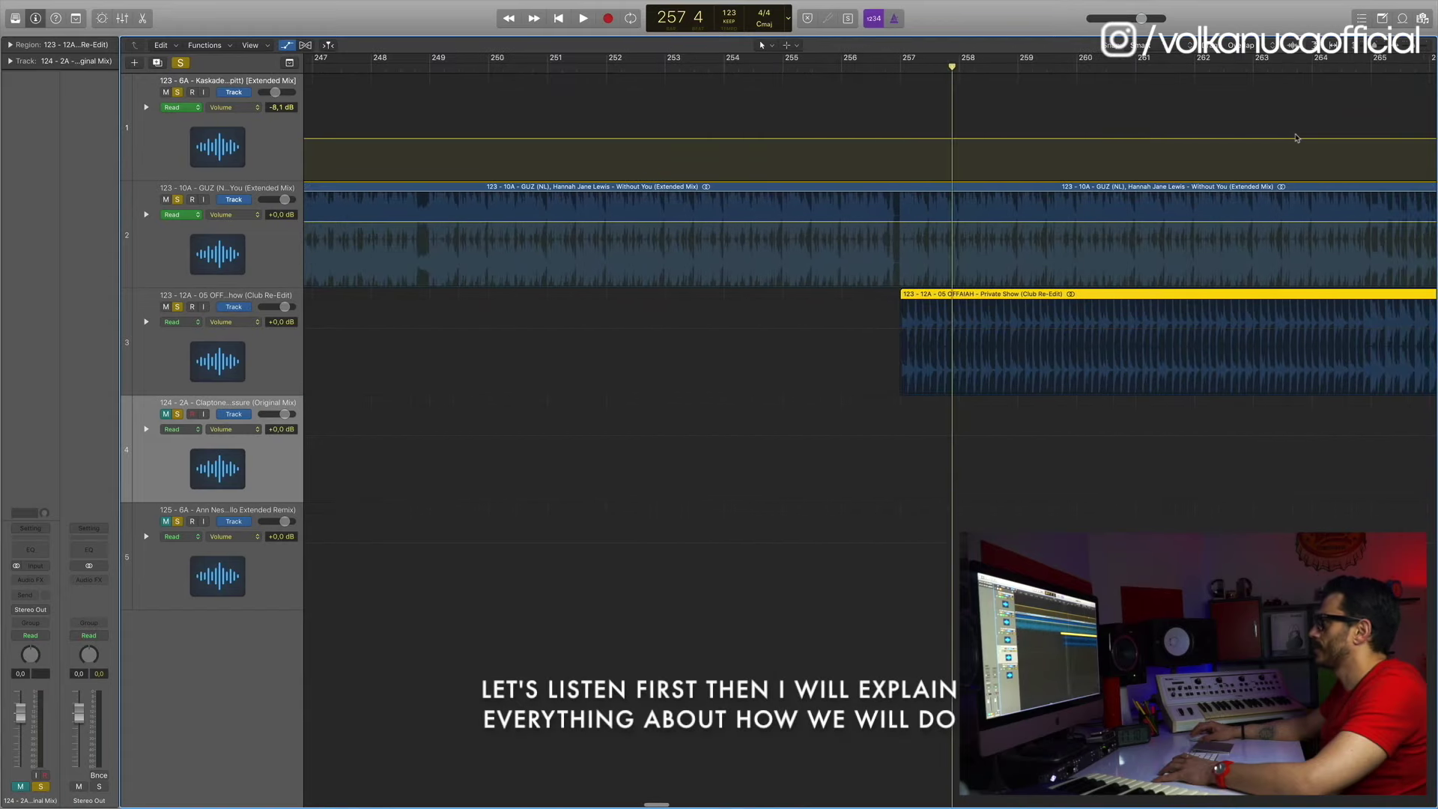
key("space")
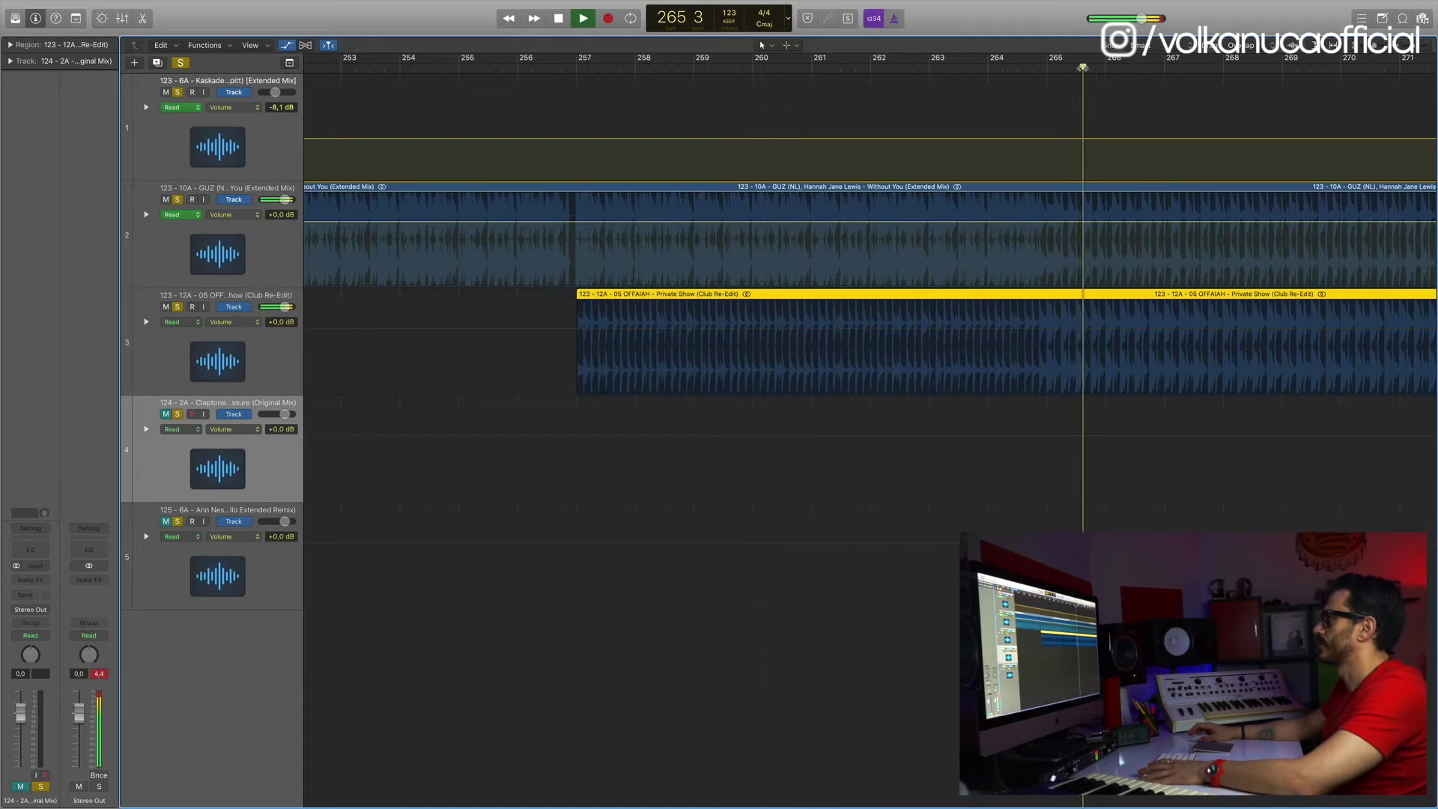
key("space")
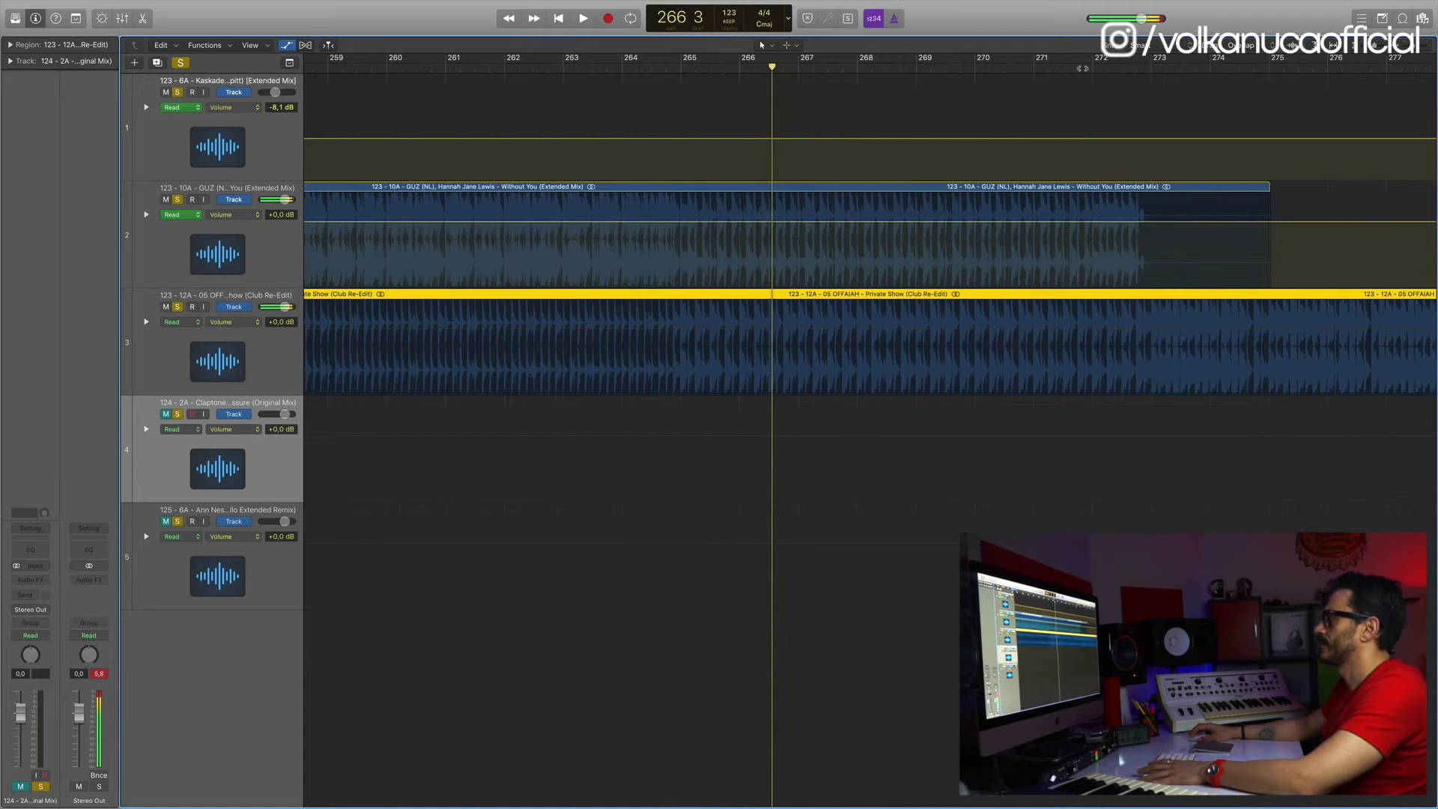
Add volume automation points on "Without You" at bar 265 that drop its level from 0 to -1.4 dB
scroll(804, 137, "left", 5)
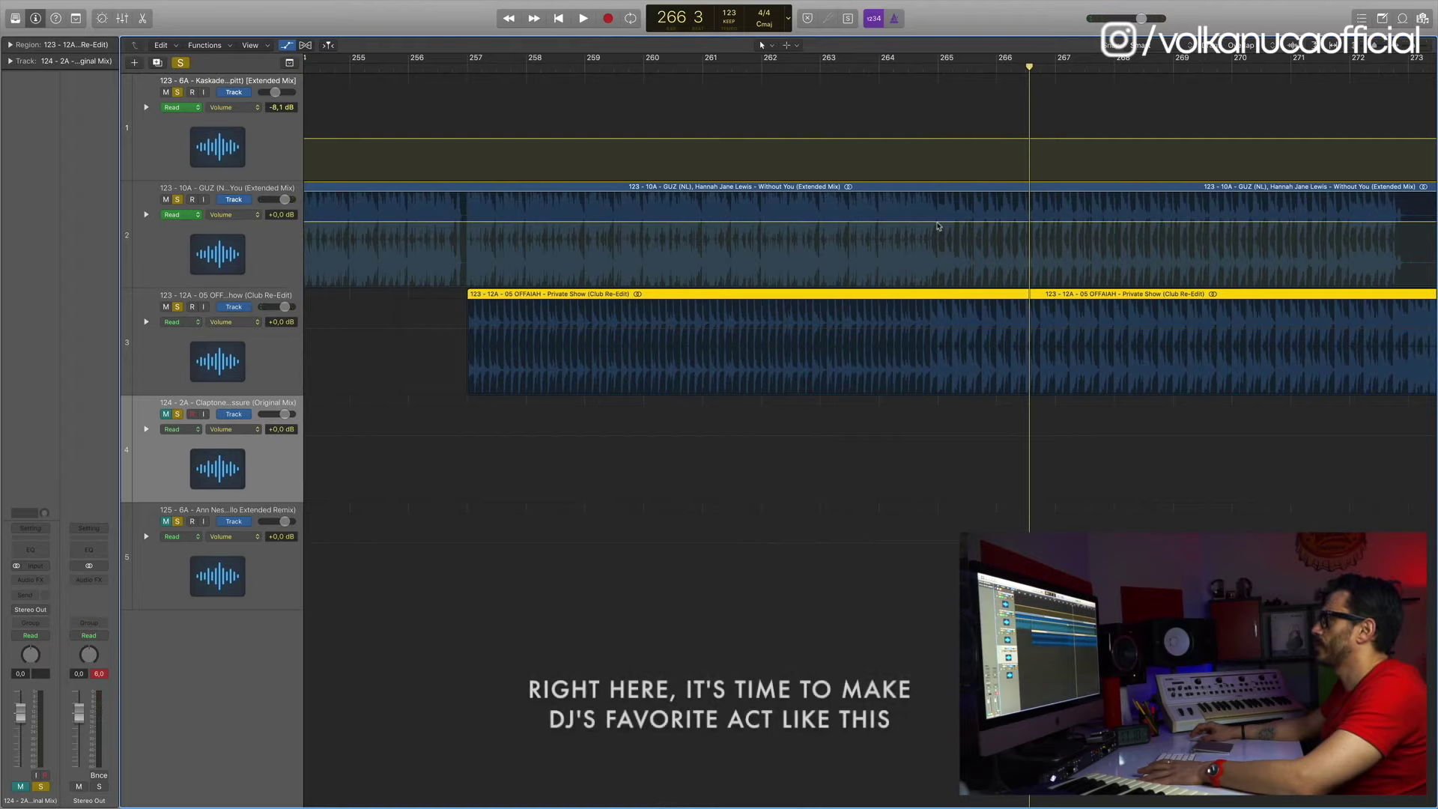
left_click(937, 222)
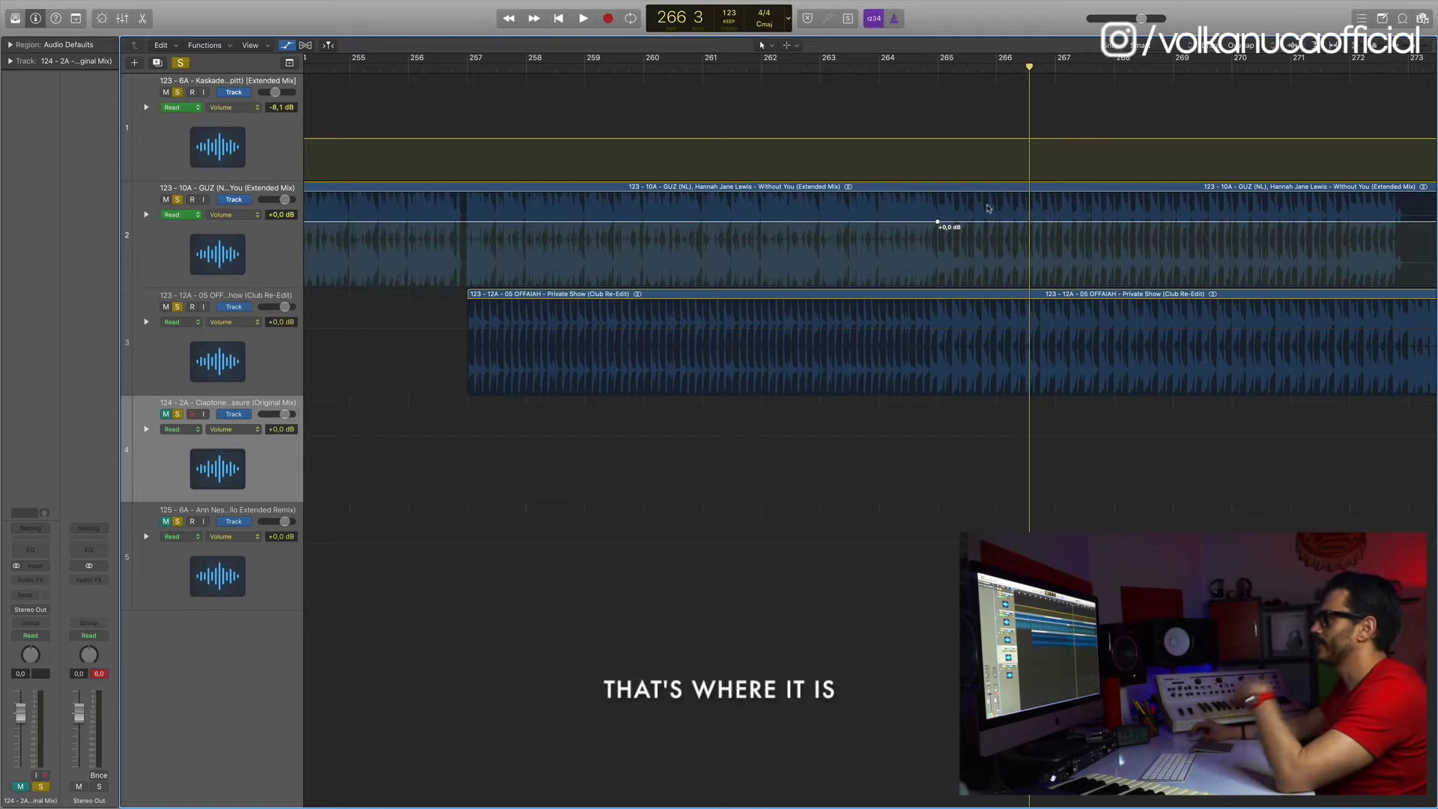
left_click(931, 68)
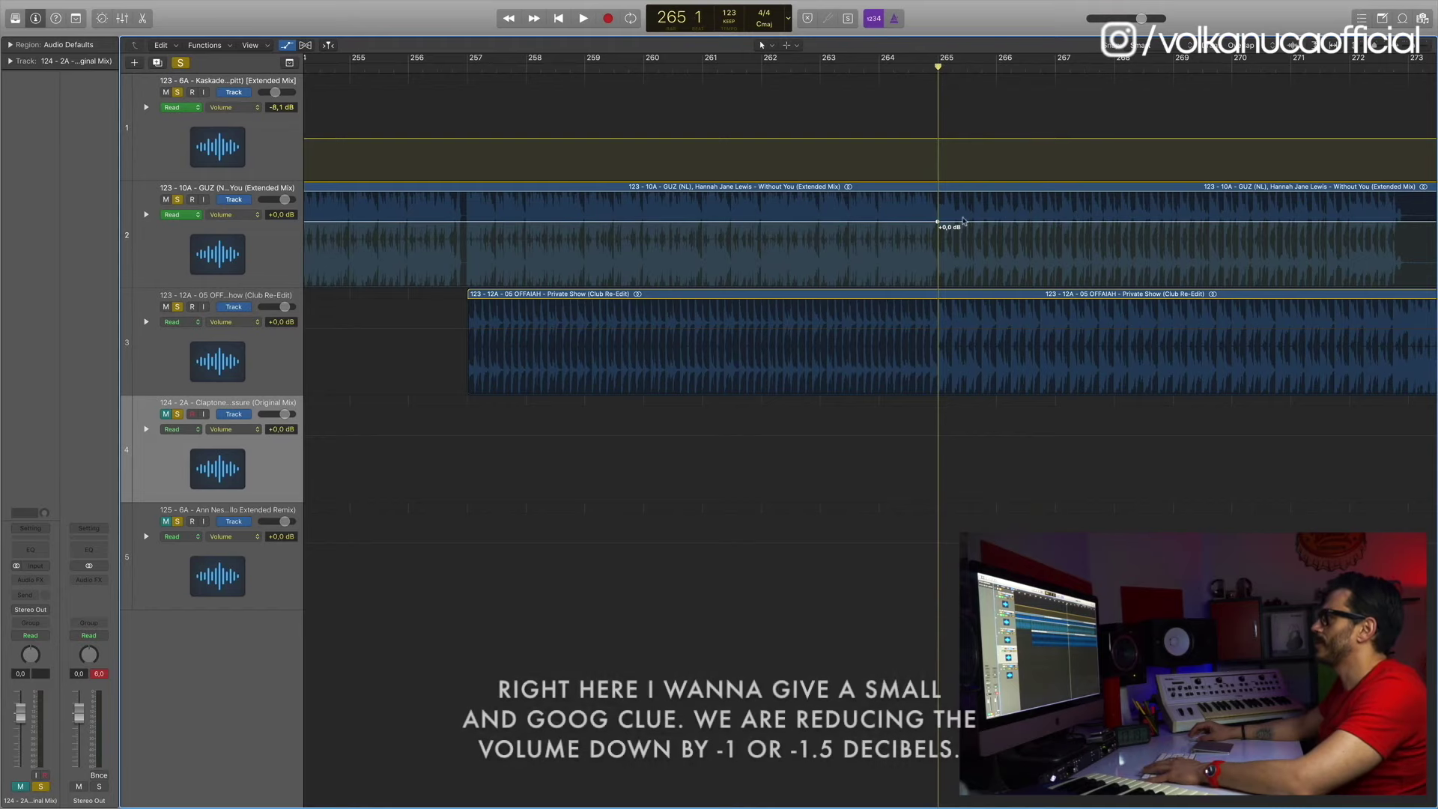
left_click(938, 222)
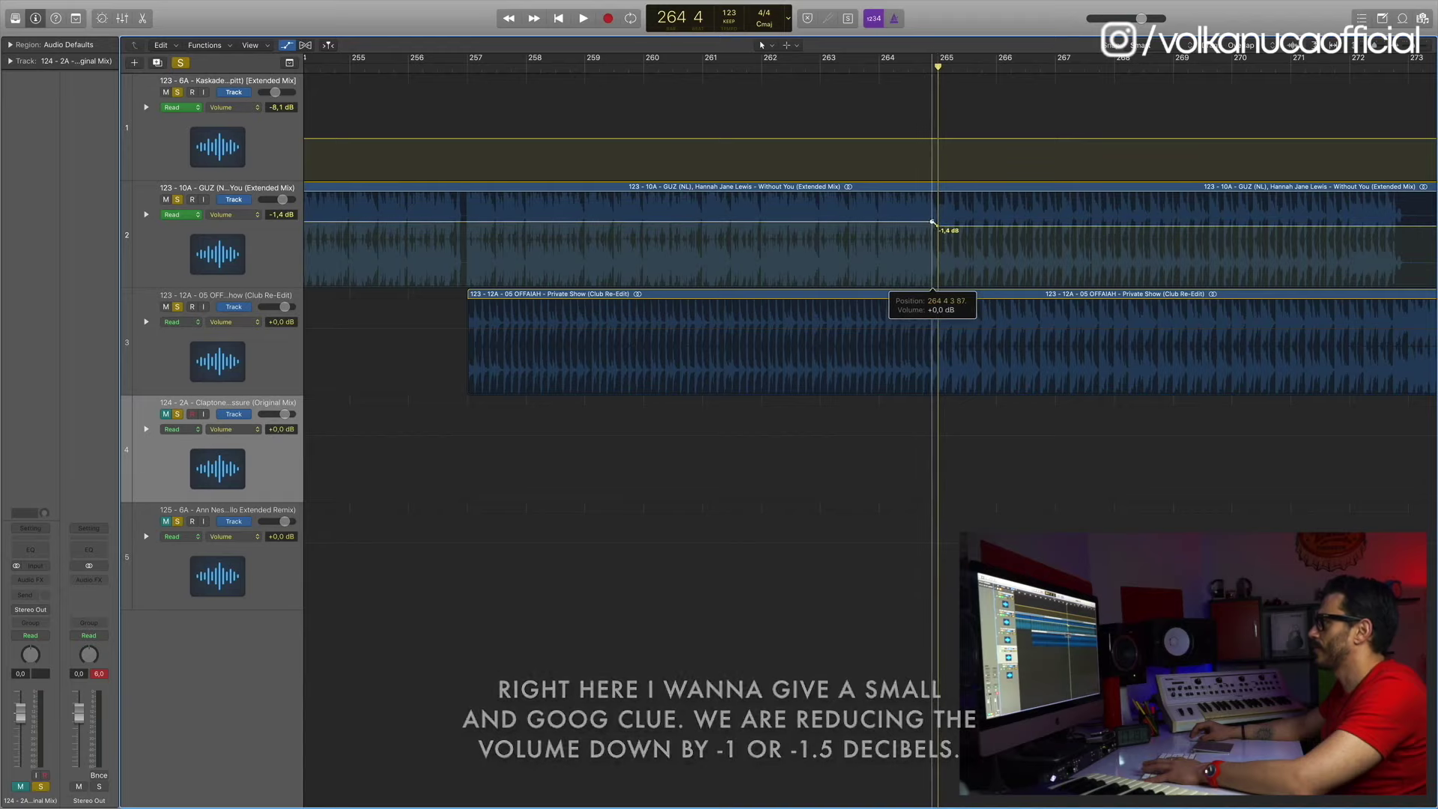
Fade in "Private Show" with volume automation rising from -20.8 dB at bar 257 to 0 dB at bar 265
left_click(955, 332)
left_click(940, 331)
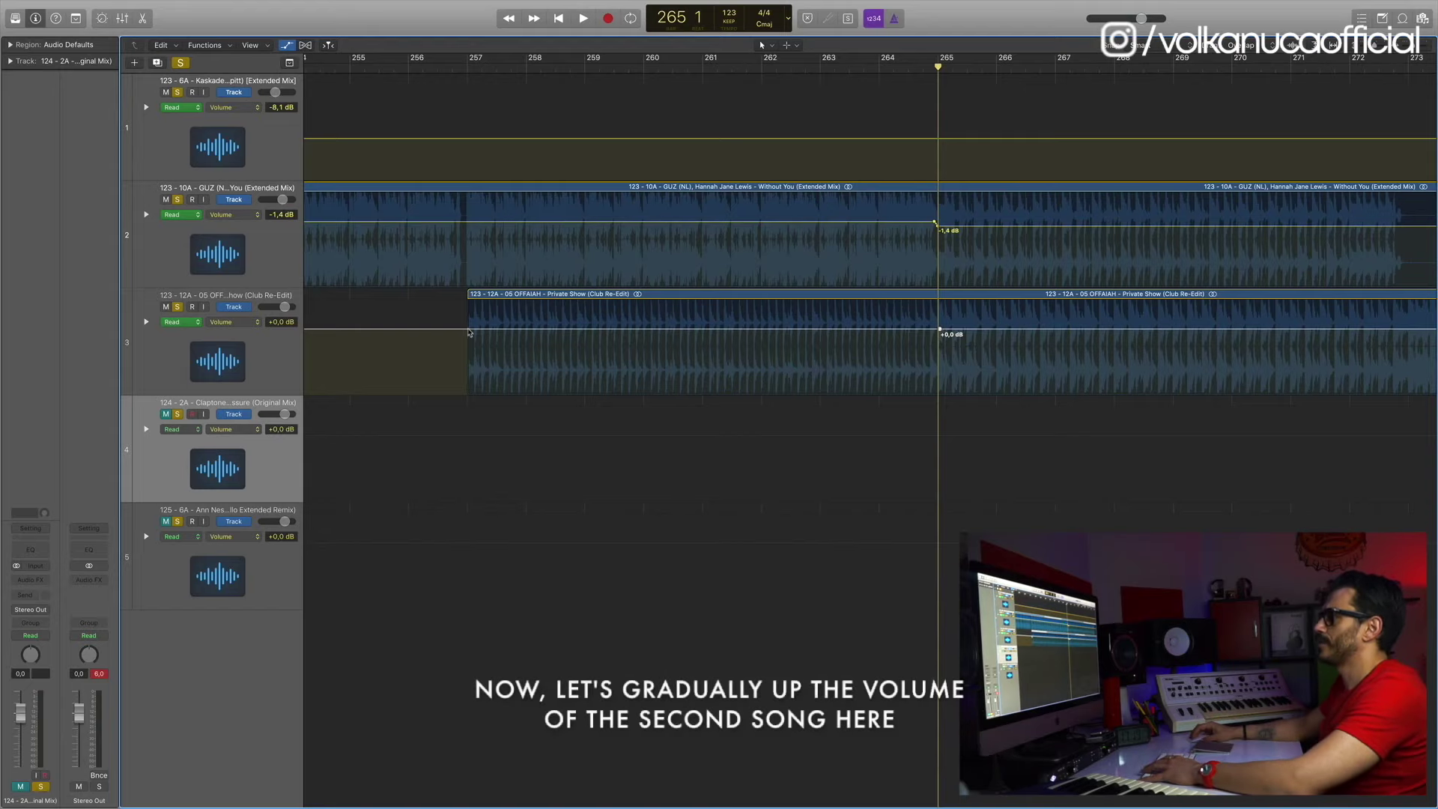
left_click_drag(467, 328, 468, 374)
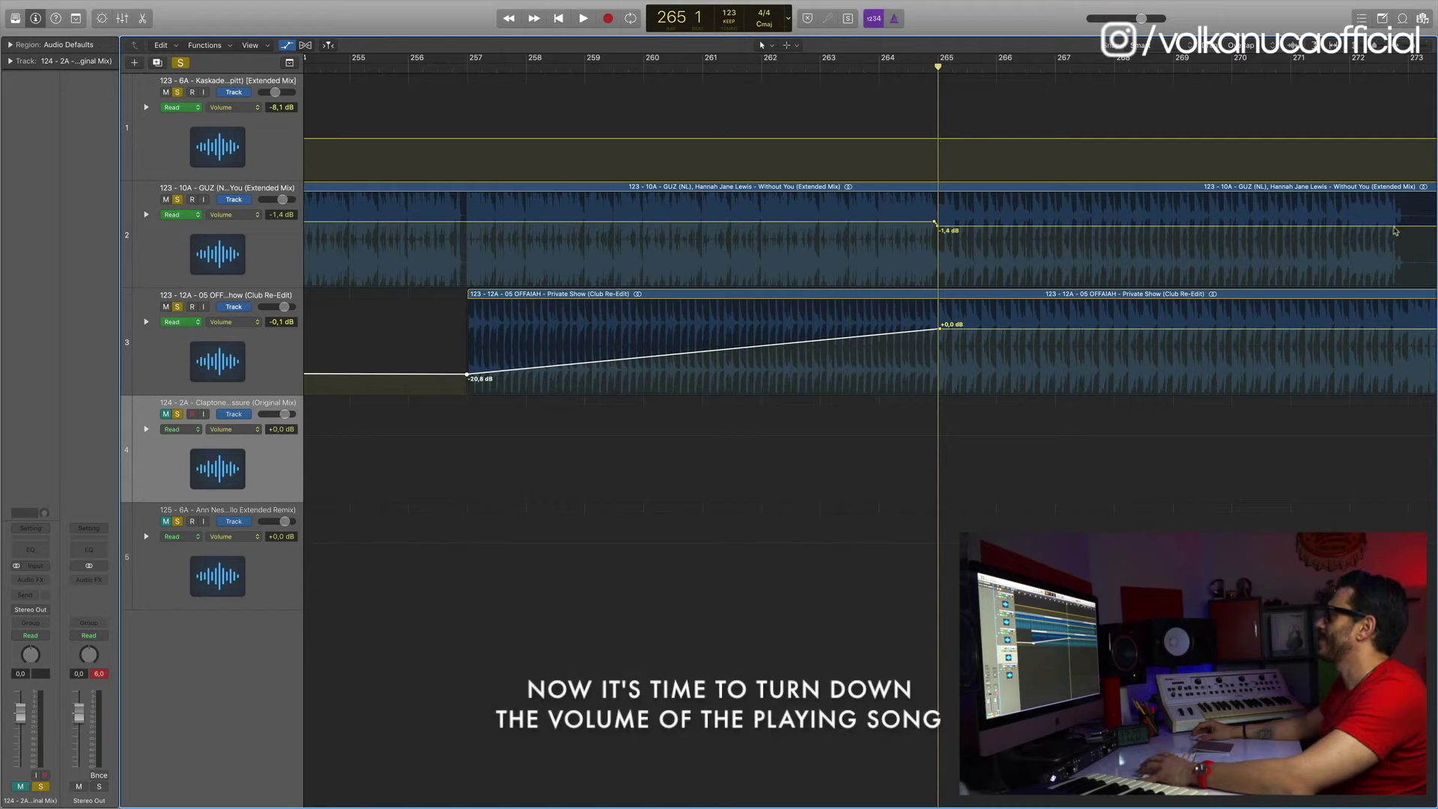
Fade the "Without You" volume from bar 265 down to -5.5 dB at the end of its audio, just before bar 273
left_click(1394, 226)
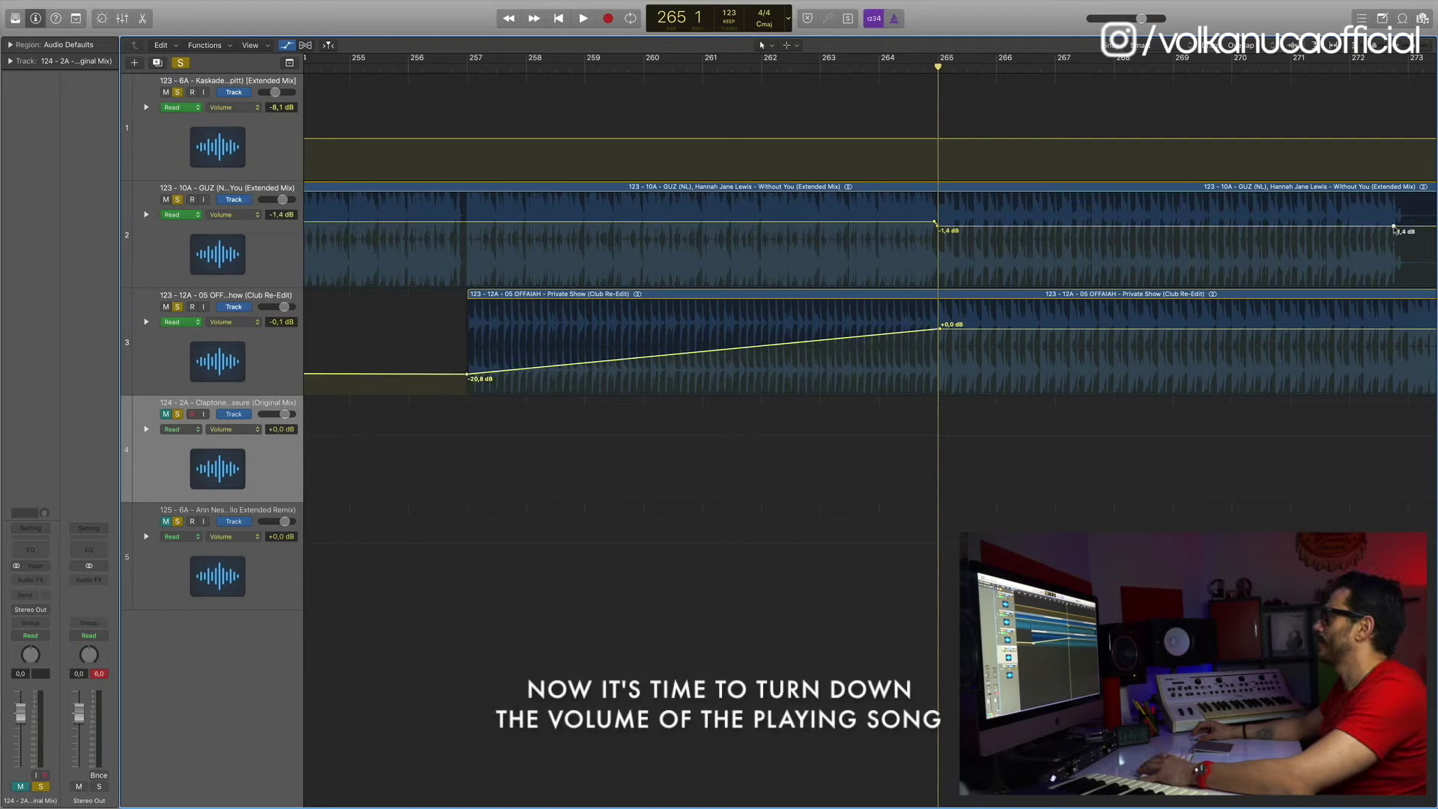
left_click(1394, 226)
left_click_drag(1394, 229, 1394, 240)
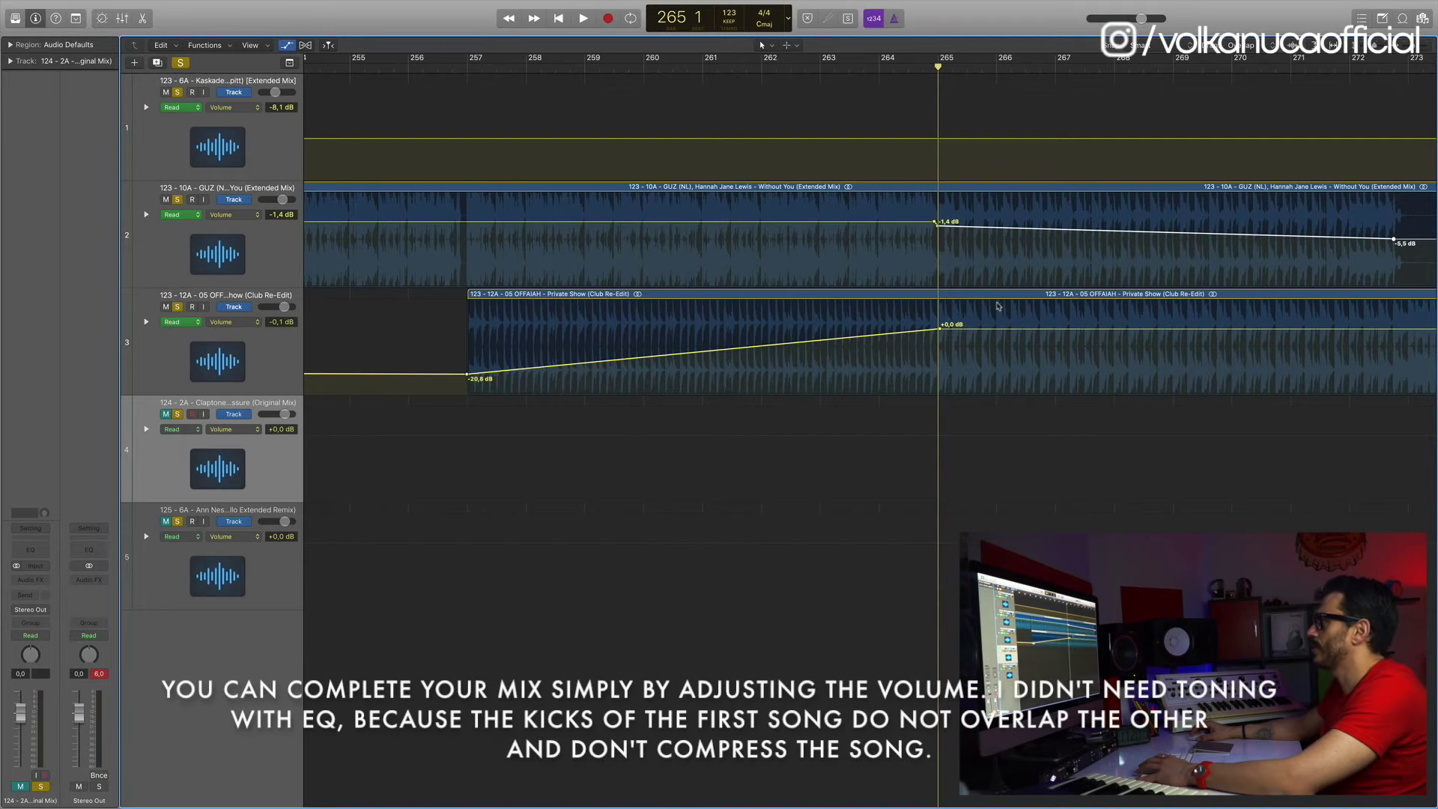
Play the crossfade from about bar 261 past the end of "Without You", and replay its ending from about bar 271
scroll(1061, 197, "right", 1)
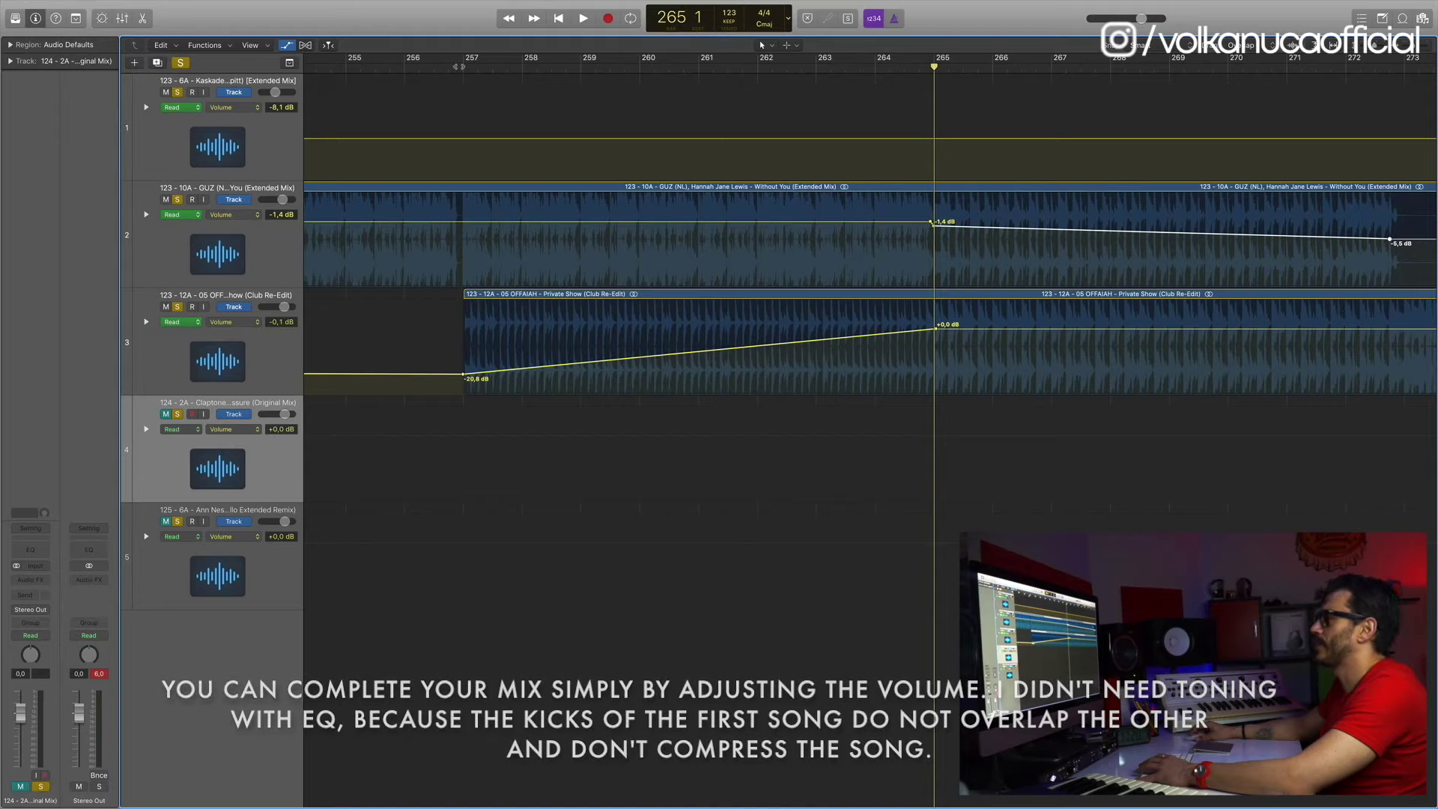
left_click(458, 73)
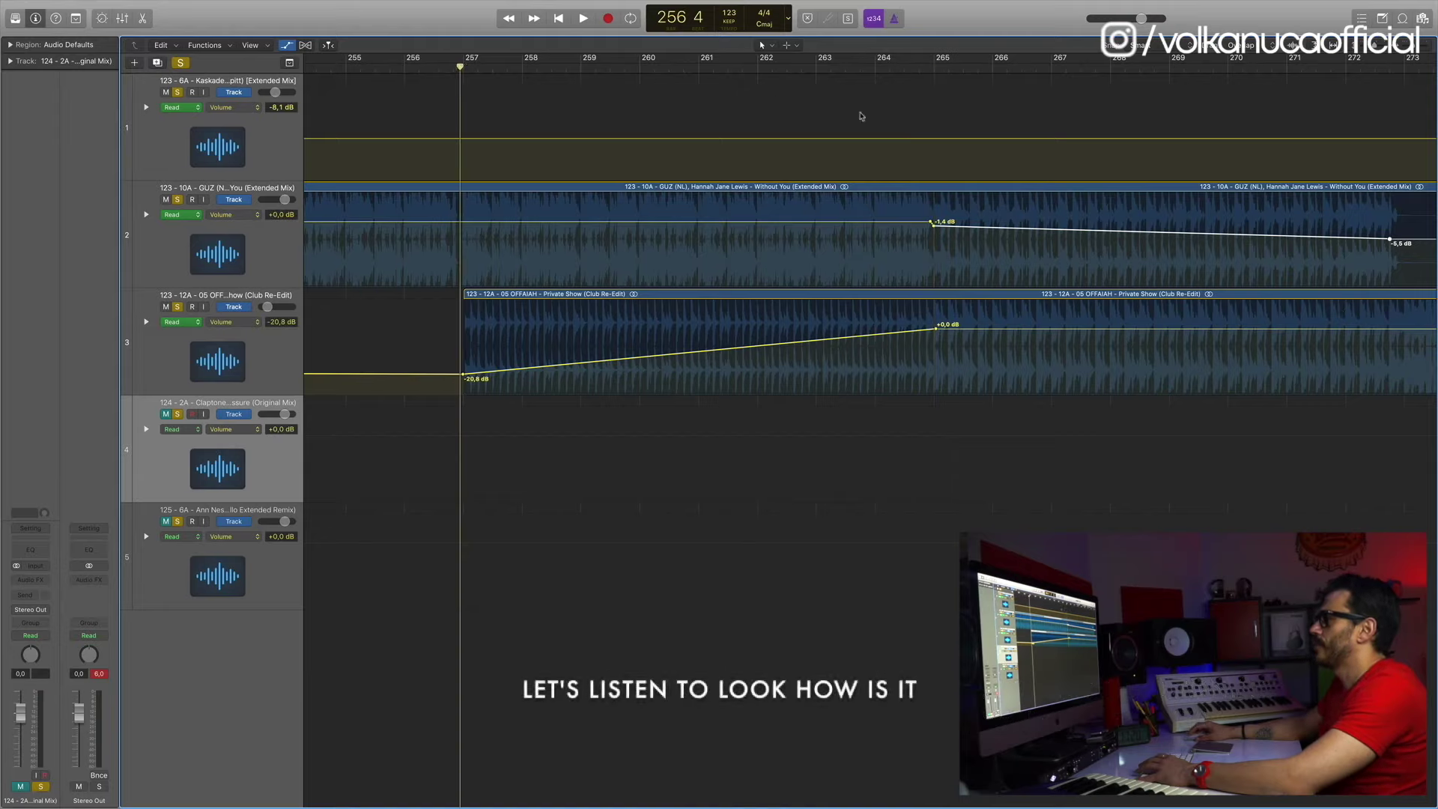
scroll(862, 117, "right", 2)
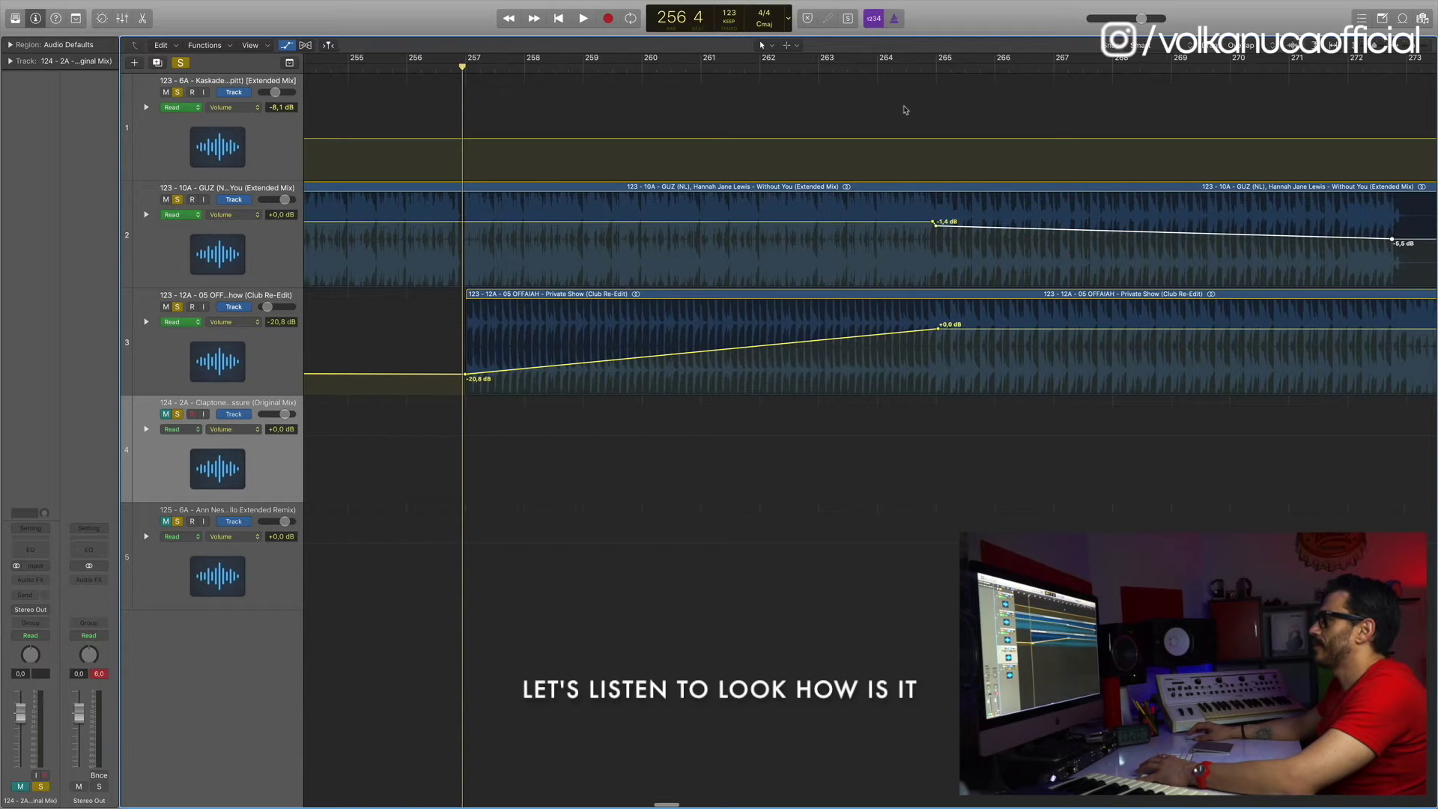
left_click(719, 66)
key("space")
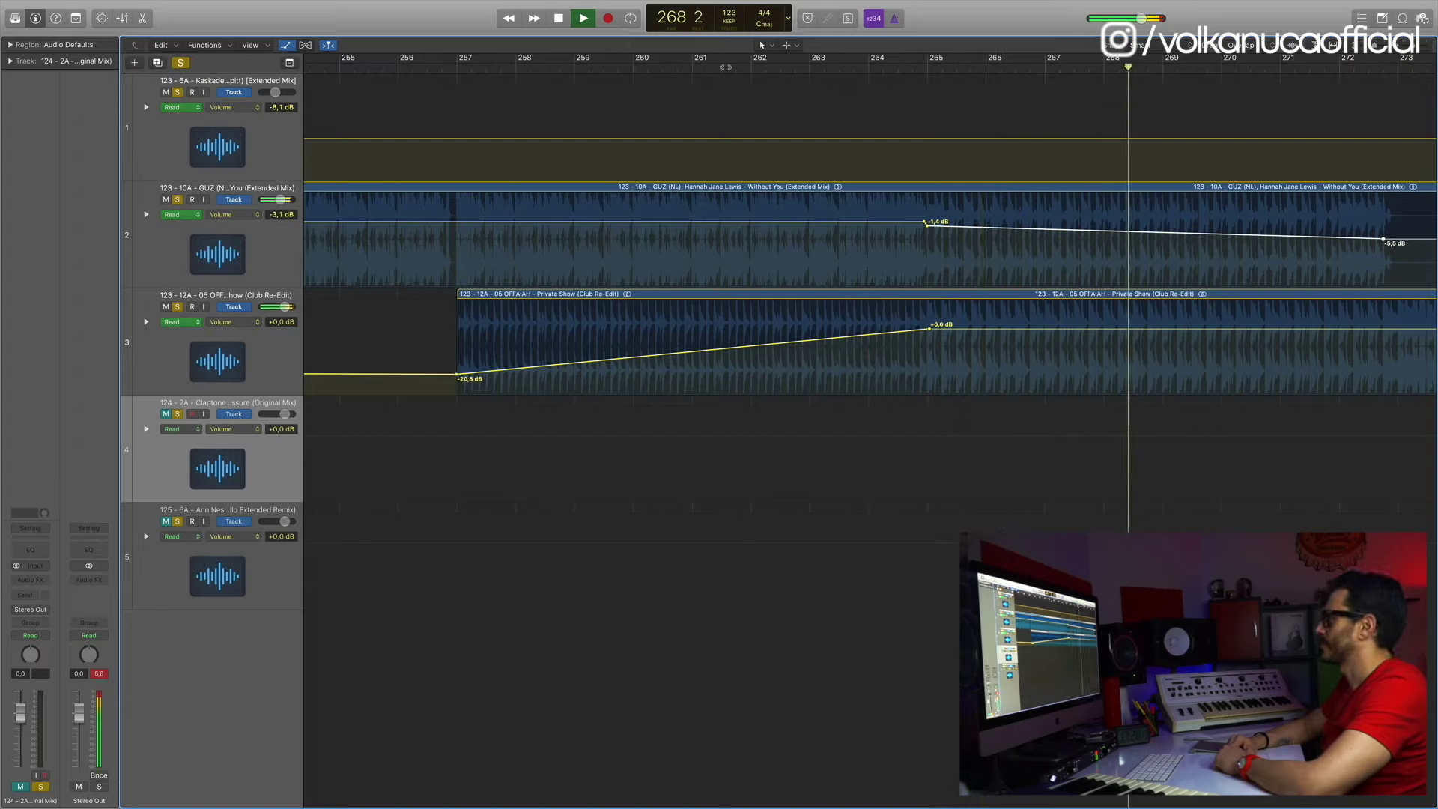
scroll(780, 98, "right", 5)
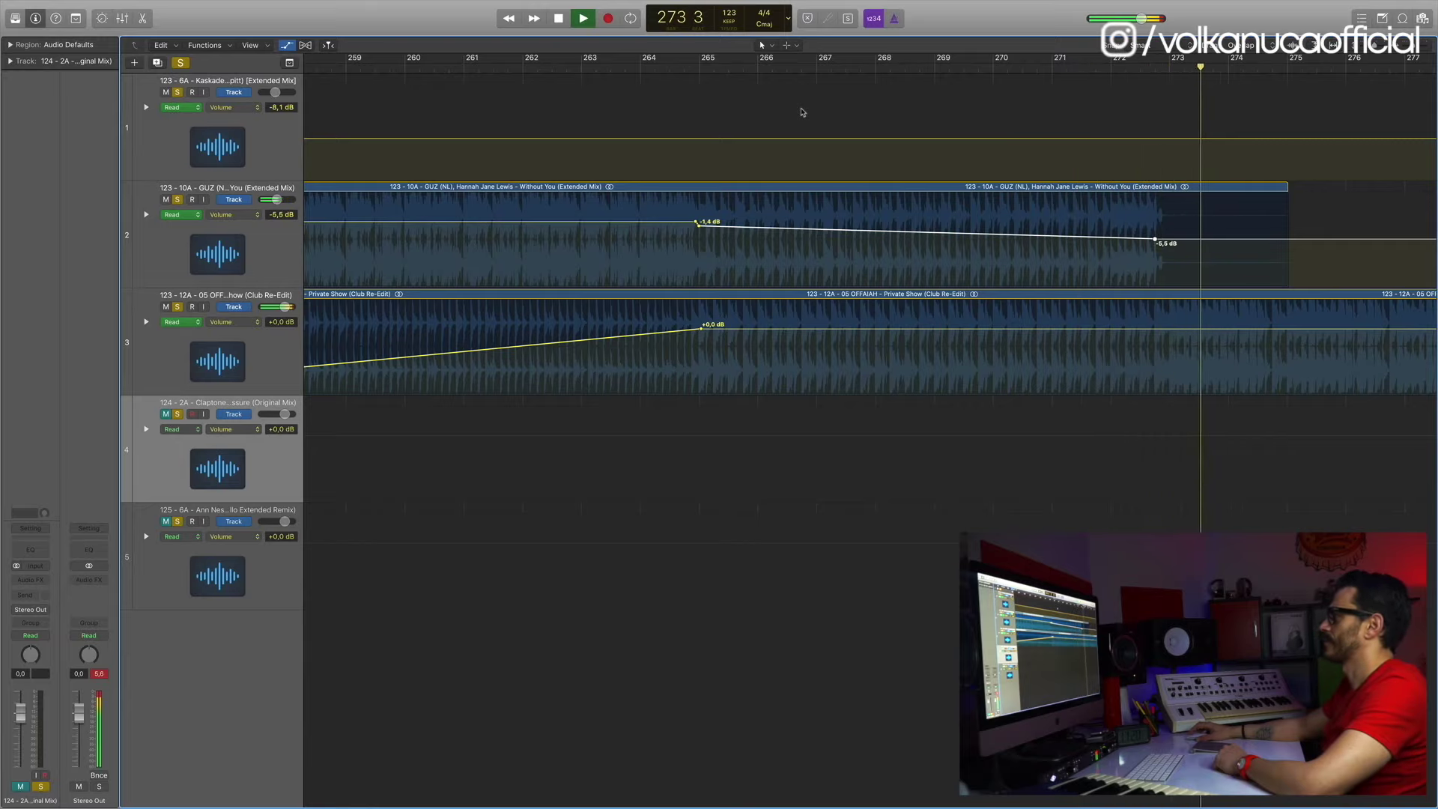
scroll(801, 112, "left", 5)
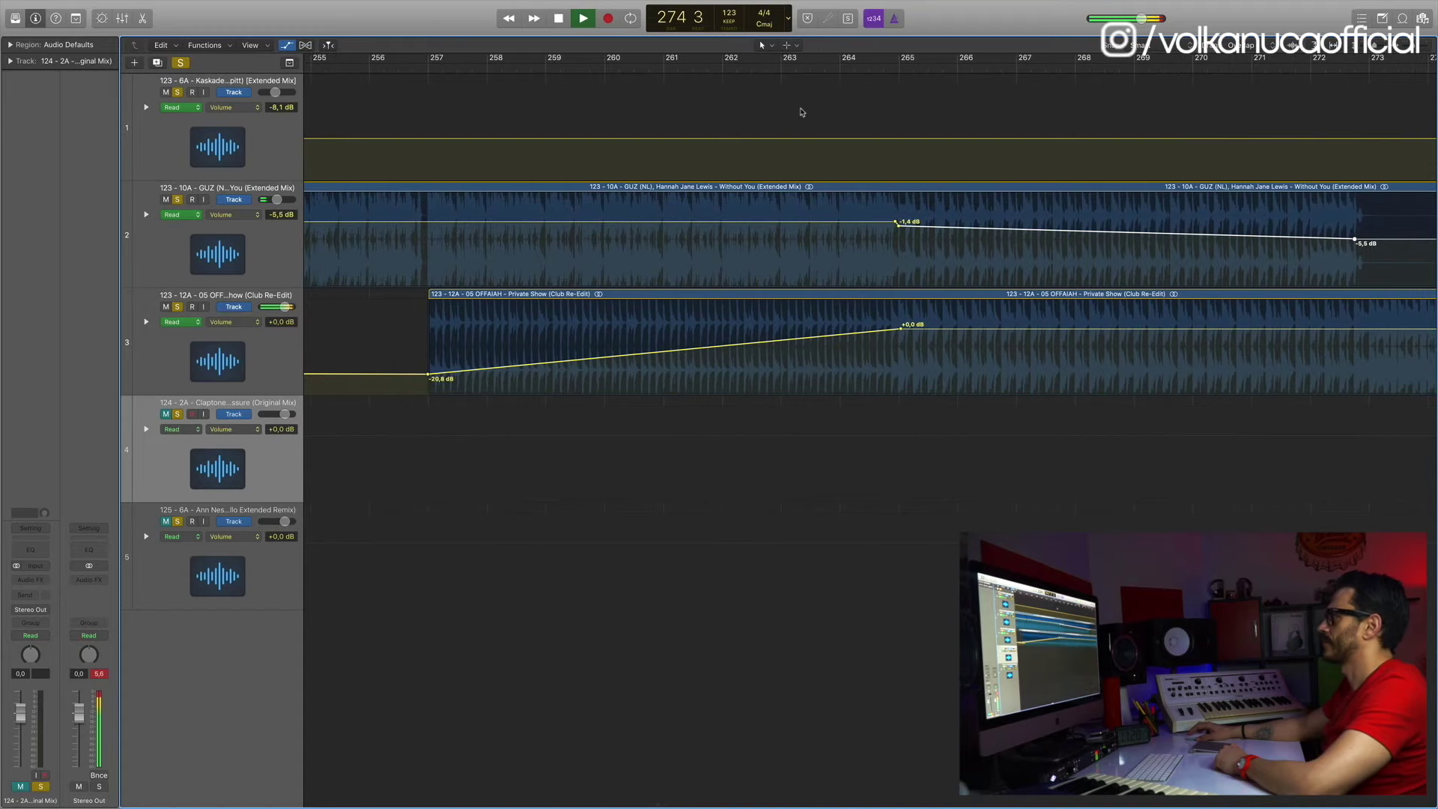
scroll(801, 113, "right", 6)
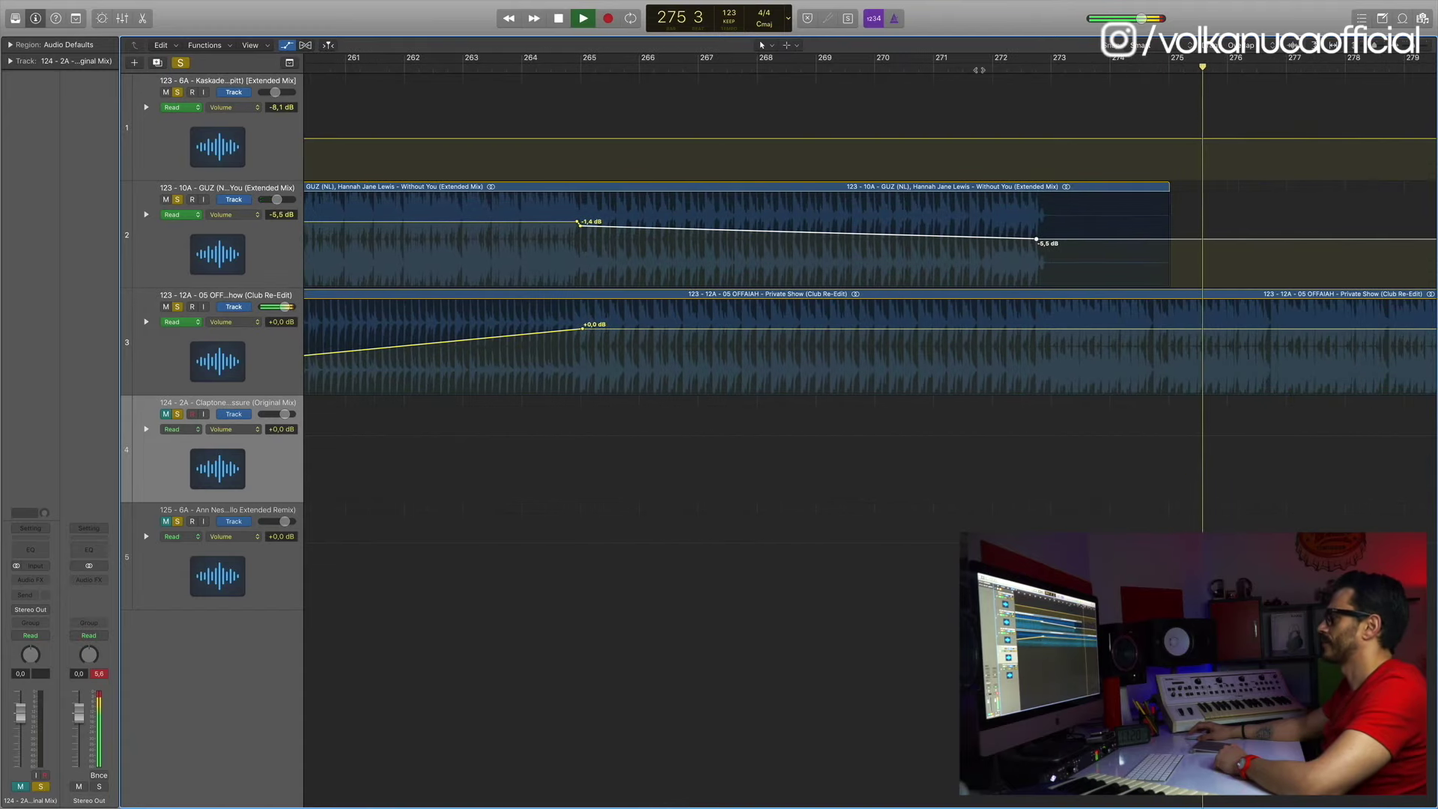
key("space")
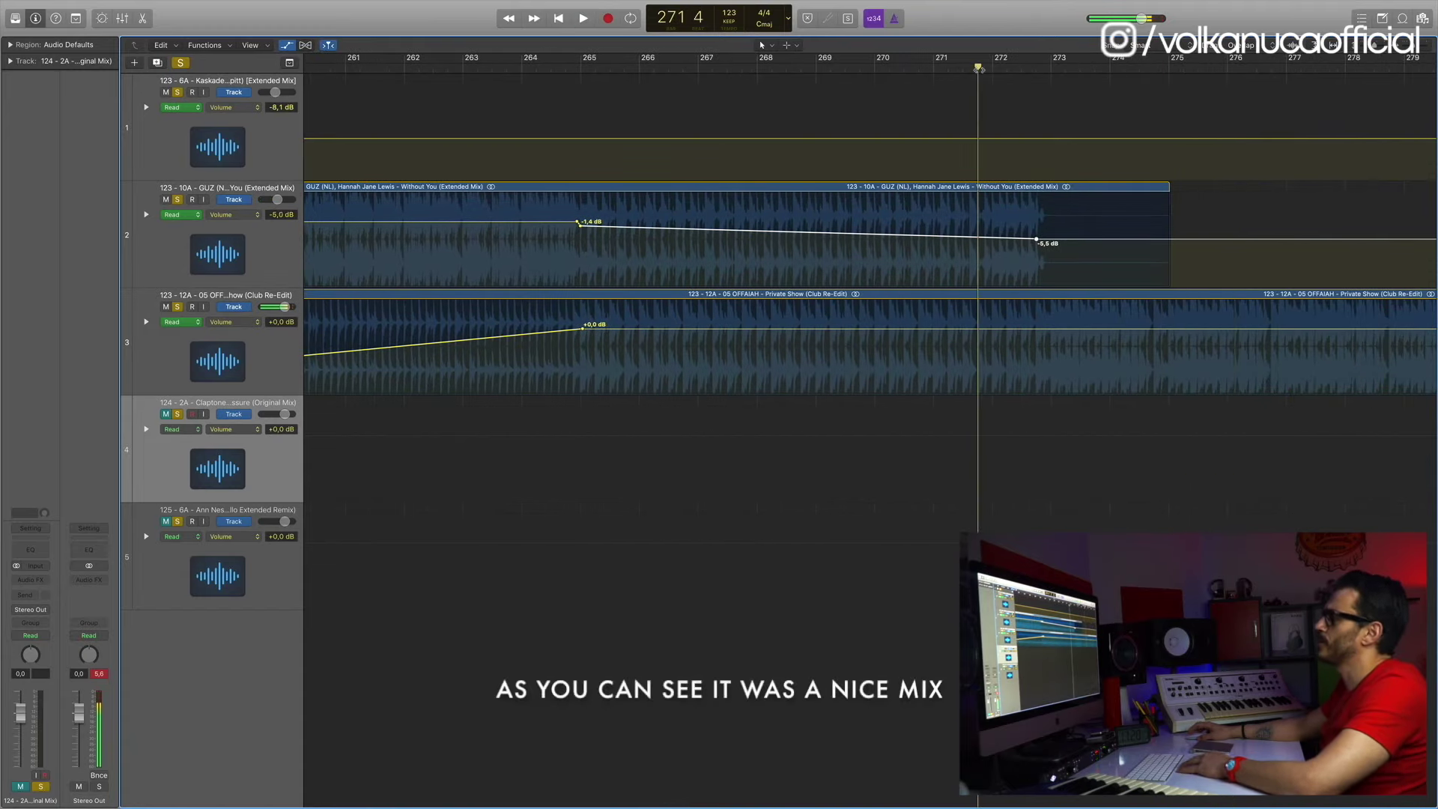
key("space")
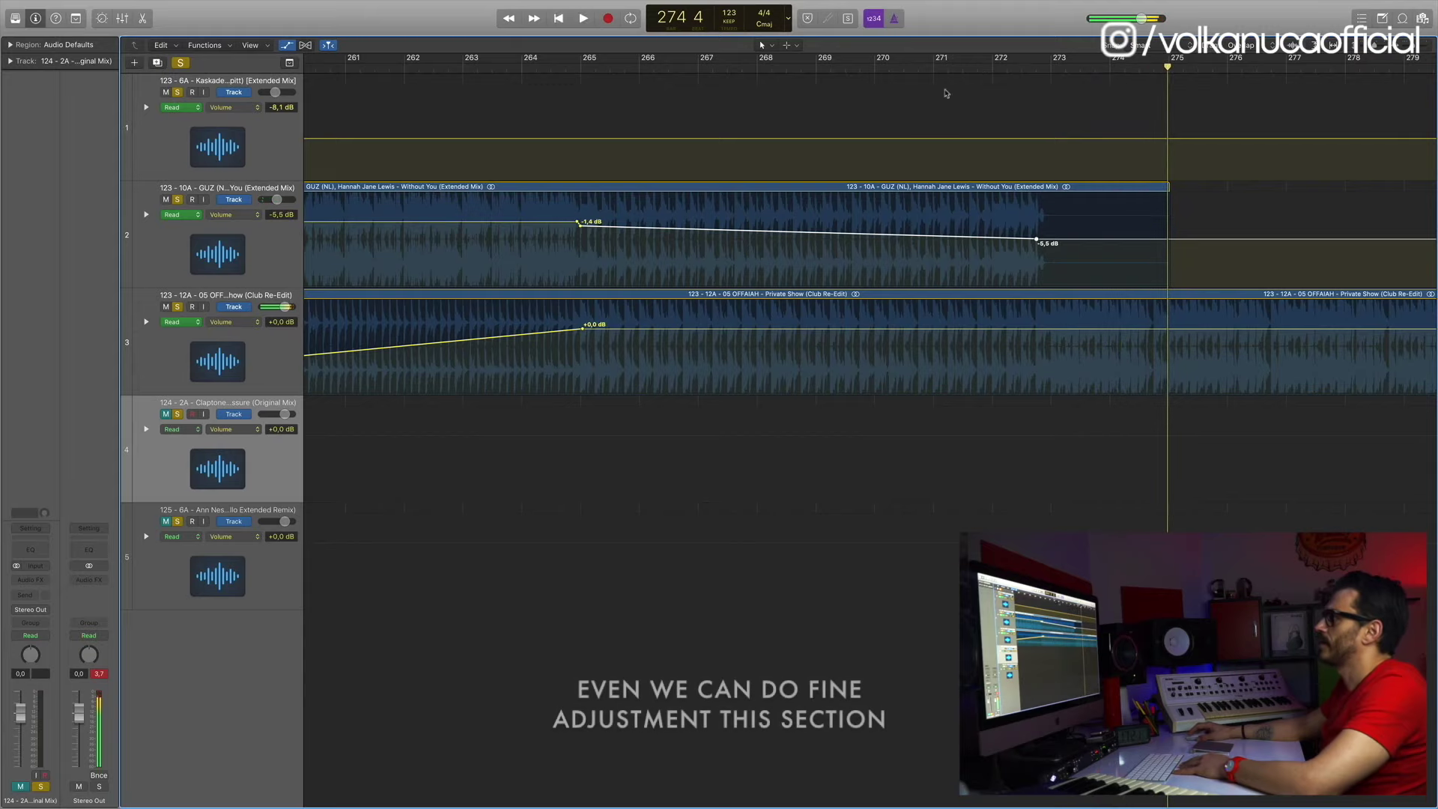
key("space")
Reshape the "Without You" fade to reach -6.4 dB just before bar 269 and -6.7 dB just before bar 273
left_click_drag(809, 236, 809, 239)
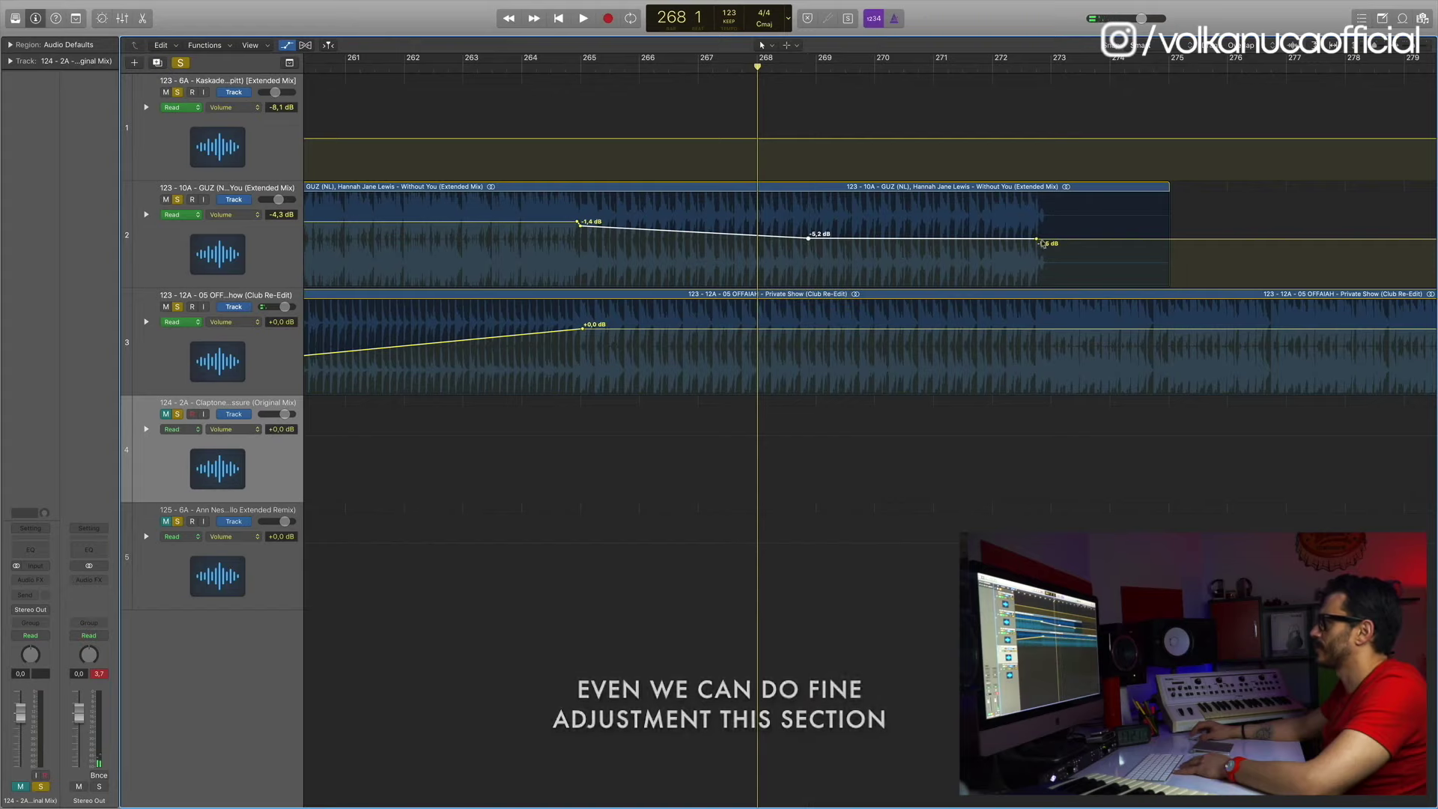
left_click_drag(1032, 239, 1035, 243)
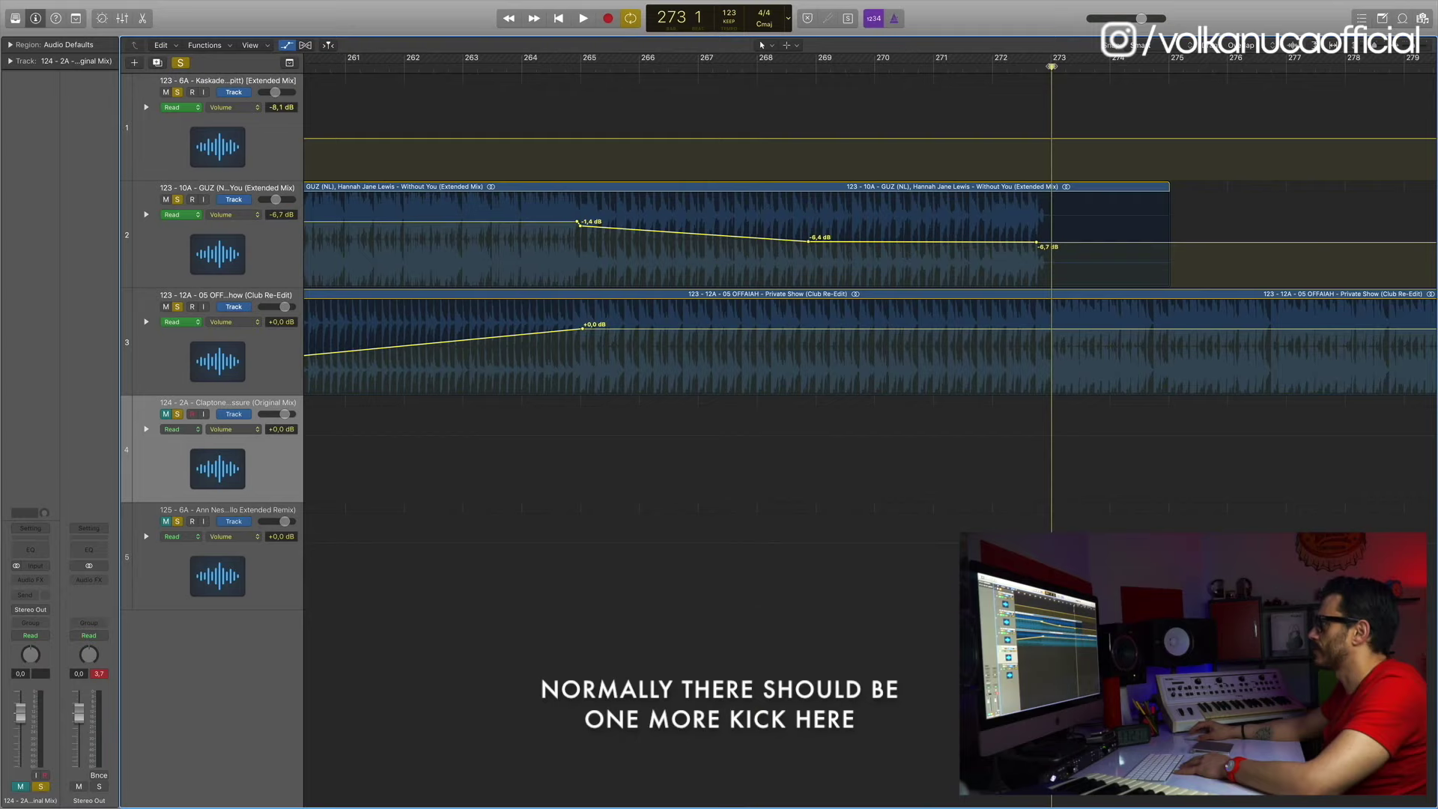
Lower the end point of the "Without You" volume fade to -14.2 dB, just before bar 273
left_click_drag(1039, 245, 1037, 261)
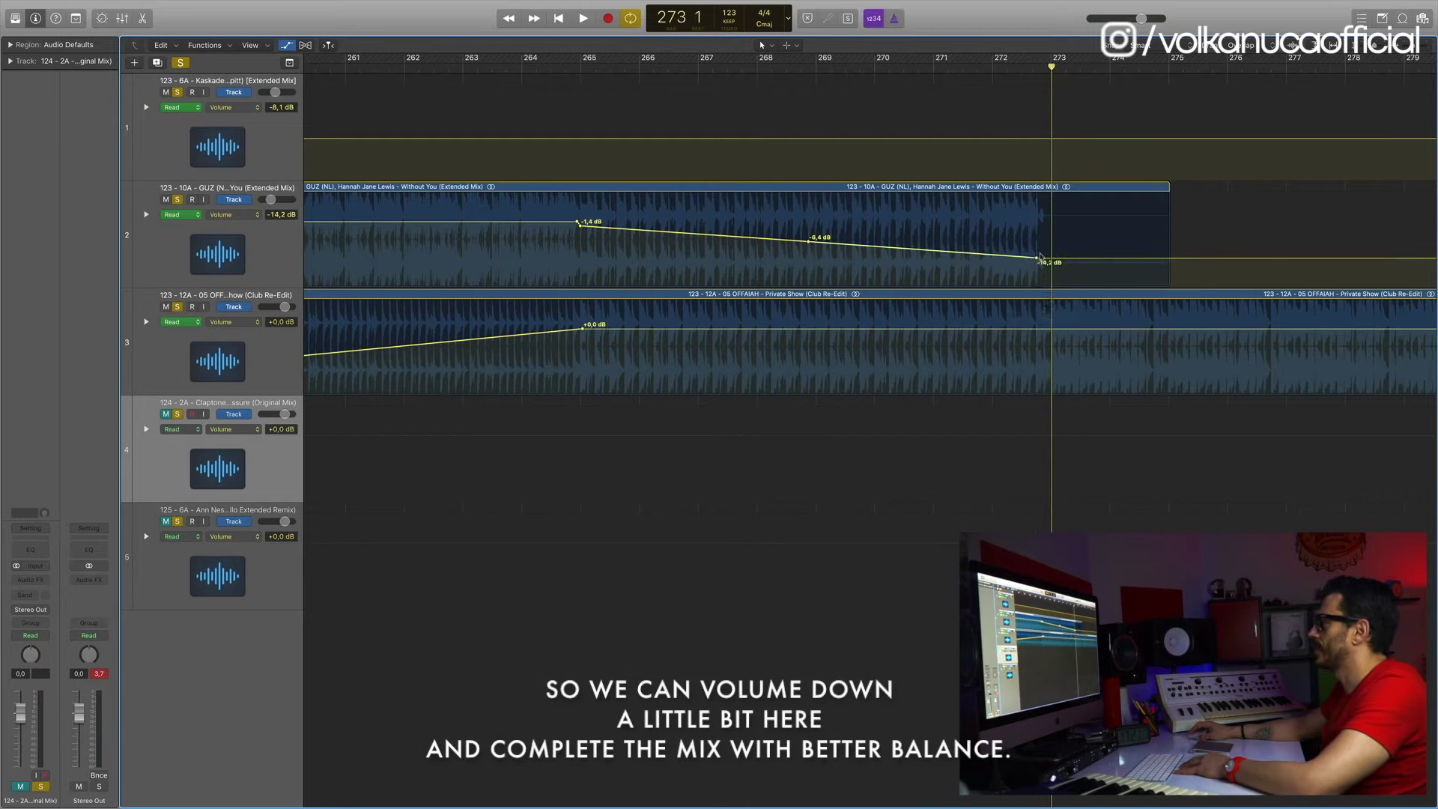
left_click_drag(1414, 46, 1391, 52)
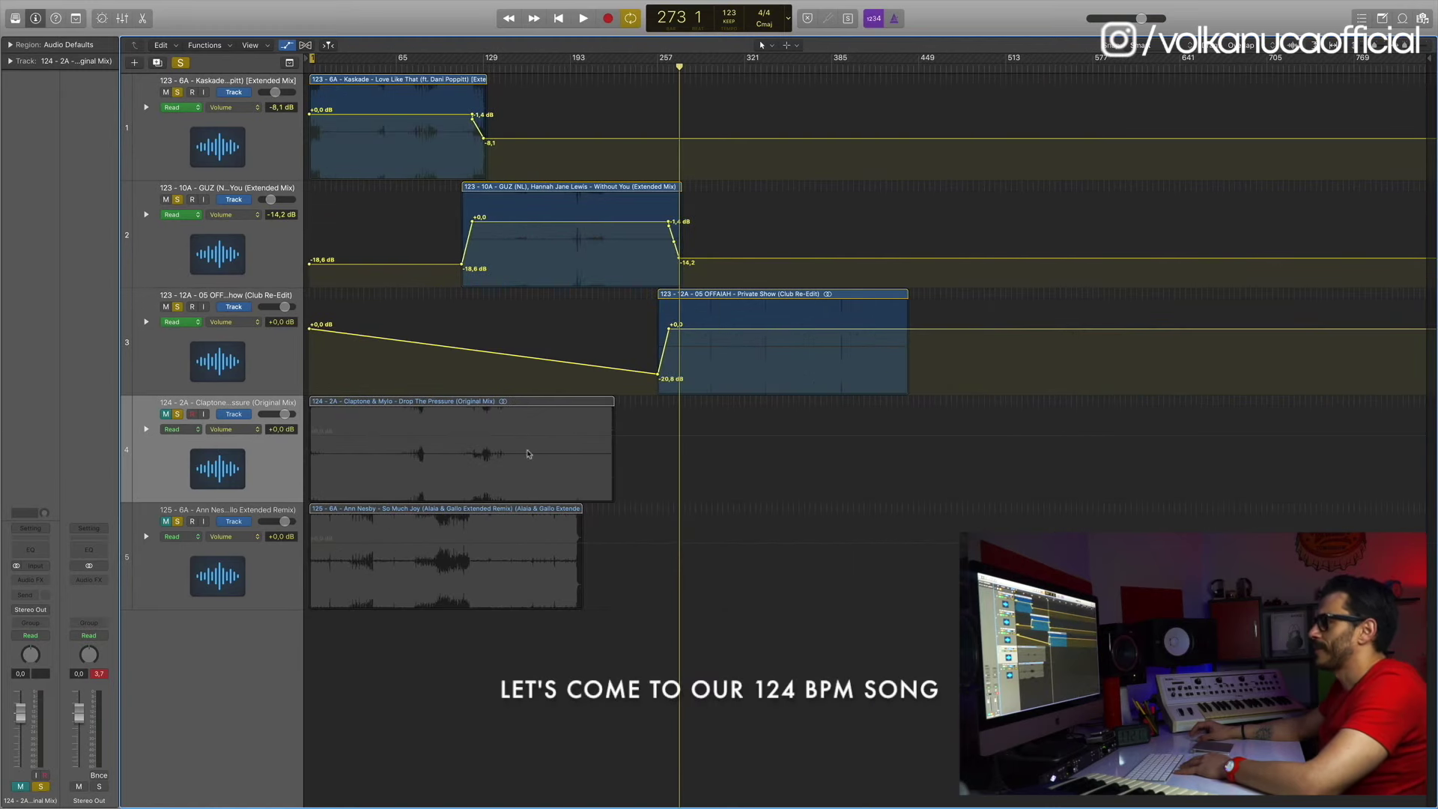
Unmute the "Drop The Pressure" track and delete the 0 dB volume automation point at bar 1 of "Private Show"
left_click(165, 414)
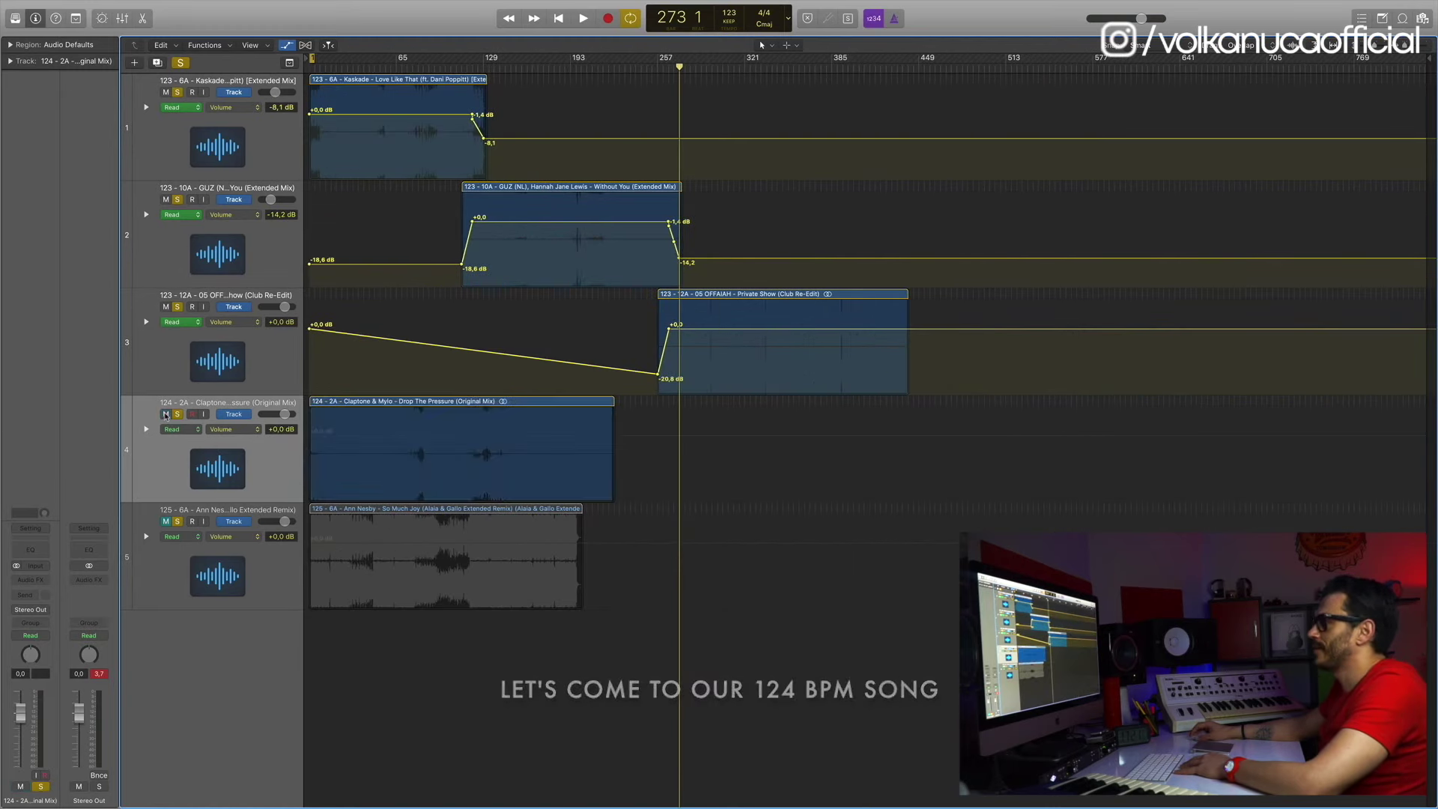
left_click_drag(1392, 47, 1399, 46)
scroll(588, 327, "left", 10)
scroll(334, 324, "right", 1)
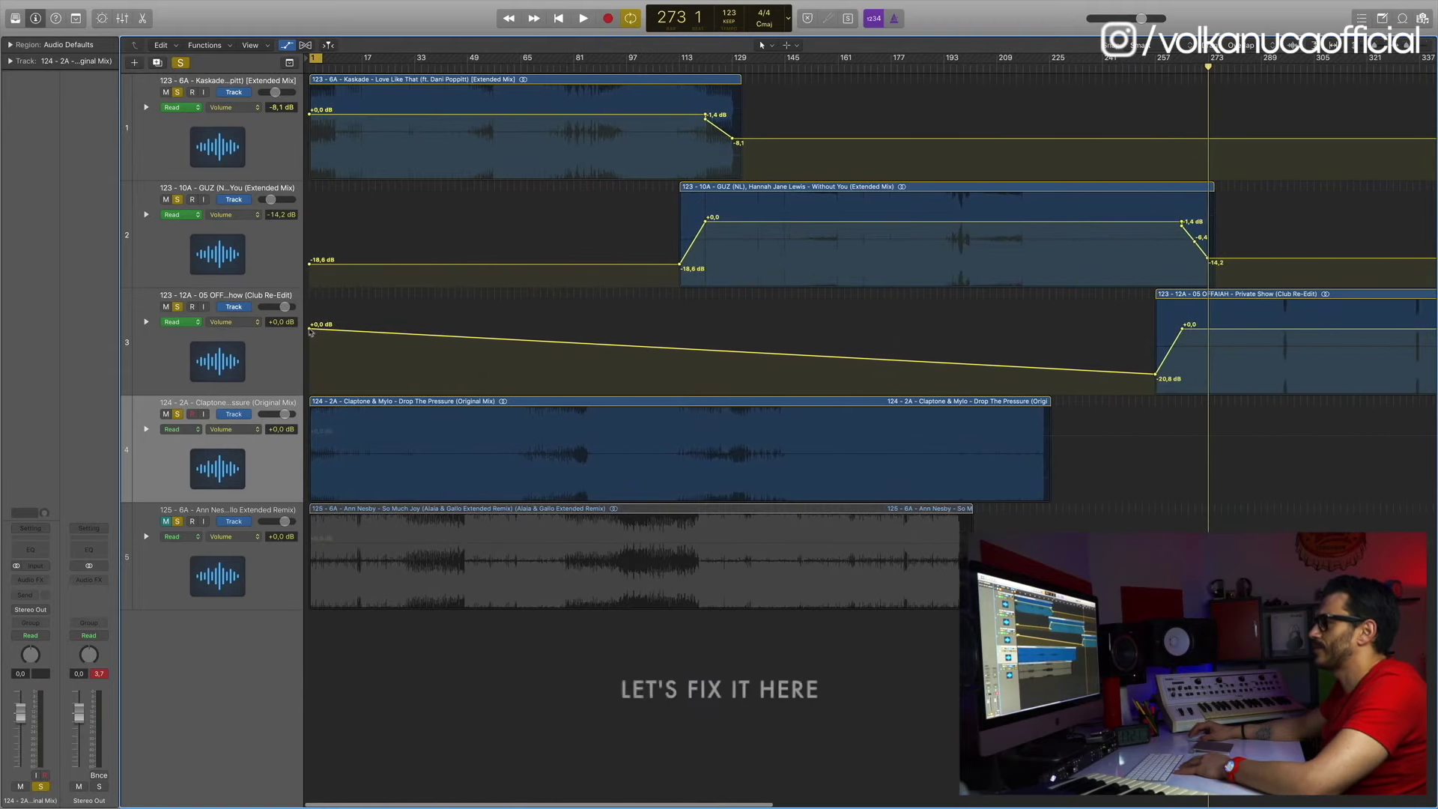
double_click(310, 328)
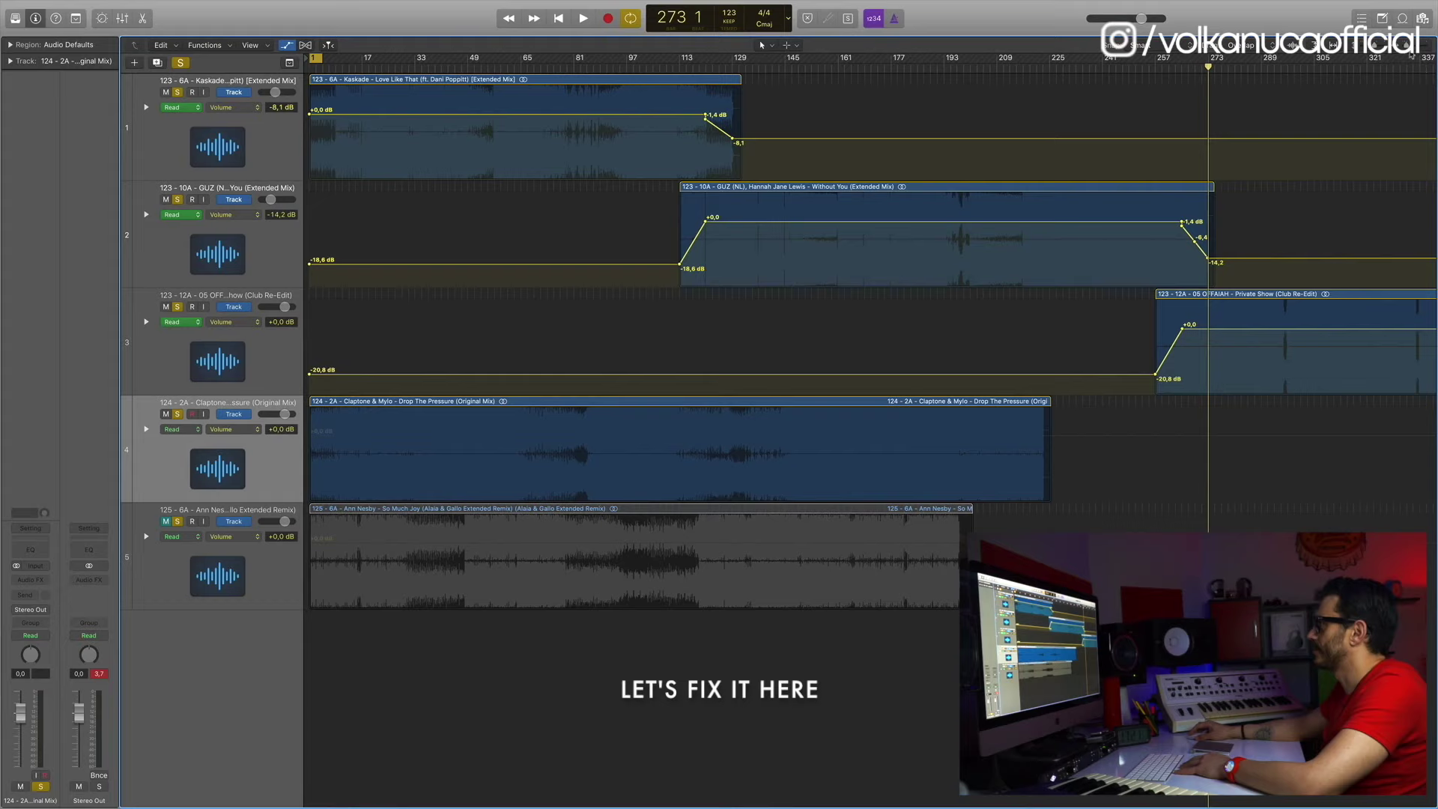
Move the "Drop The Pressure" region to start at bar 417, overlapping the end of "Private Show"
left_click_drag(1407, 47, 1404, 46)
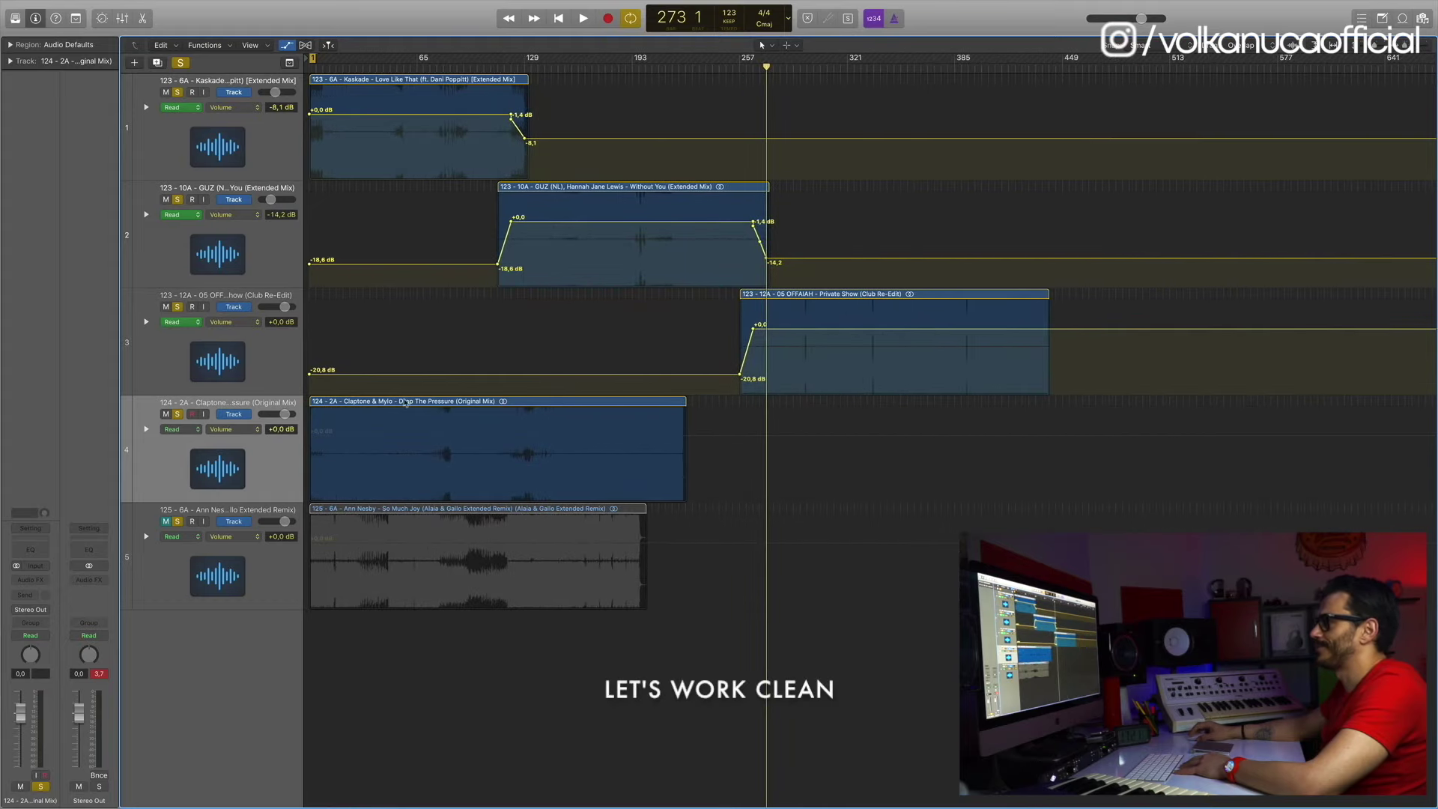
left_click_drag(370, 404, 1029, 397)
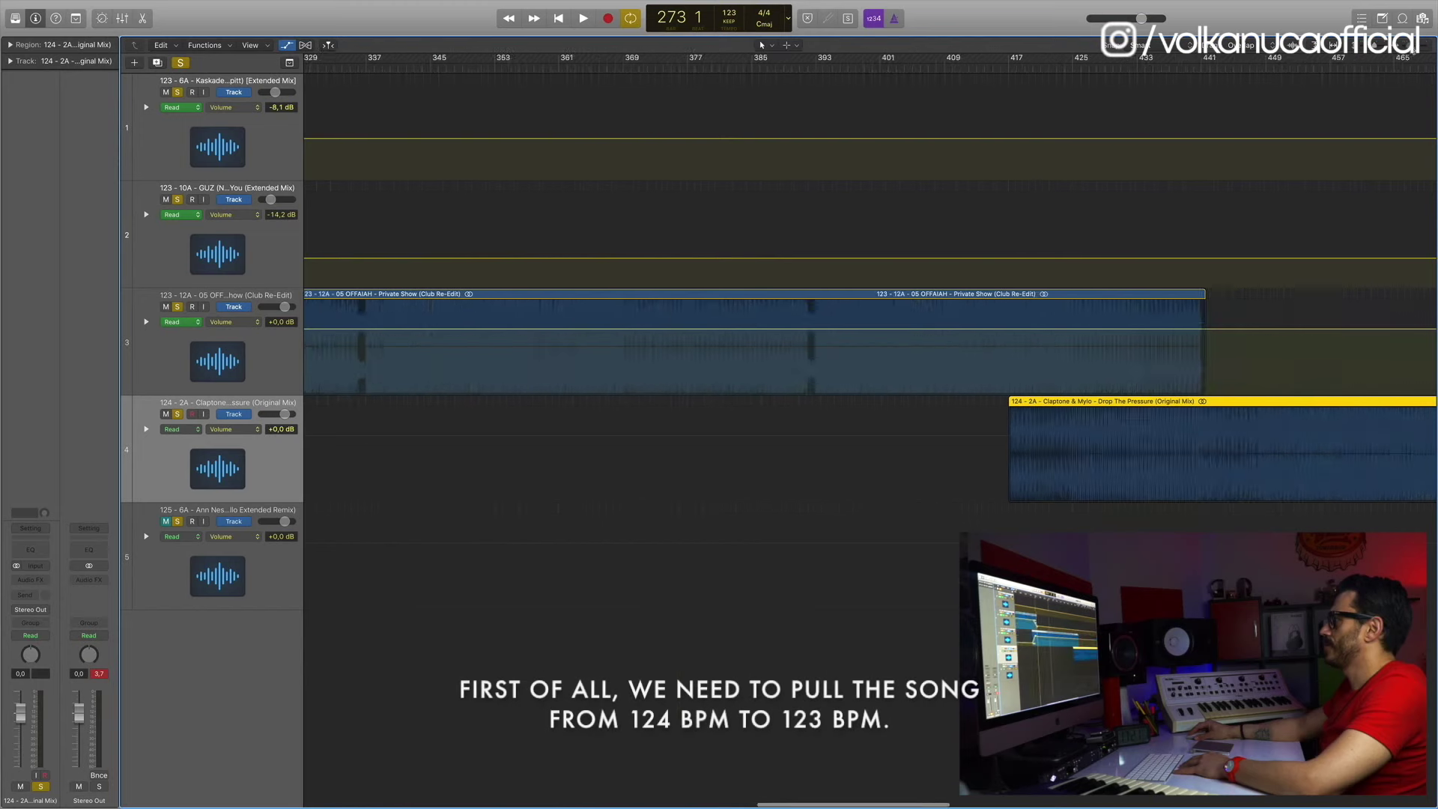
left_click_drag(1413, 49, 1402, 48)
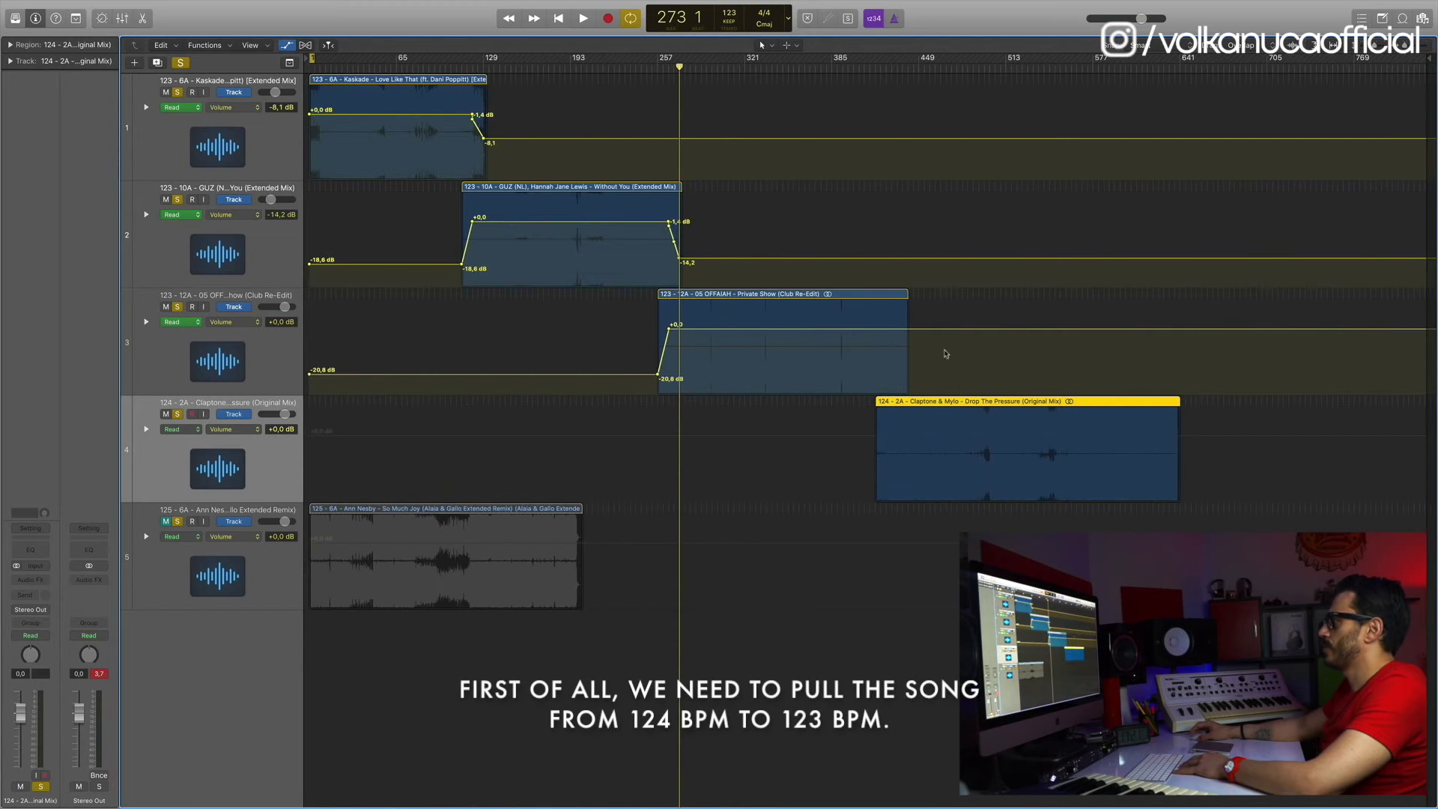
Stretch the "Drop The Pressure" audio file from 124 to 123 BPM with the Time and Pitch Machine, and close its window
double_click(934, 409)
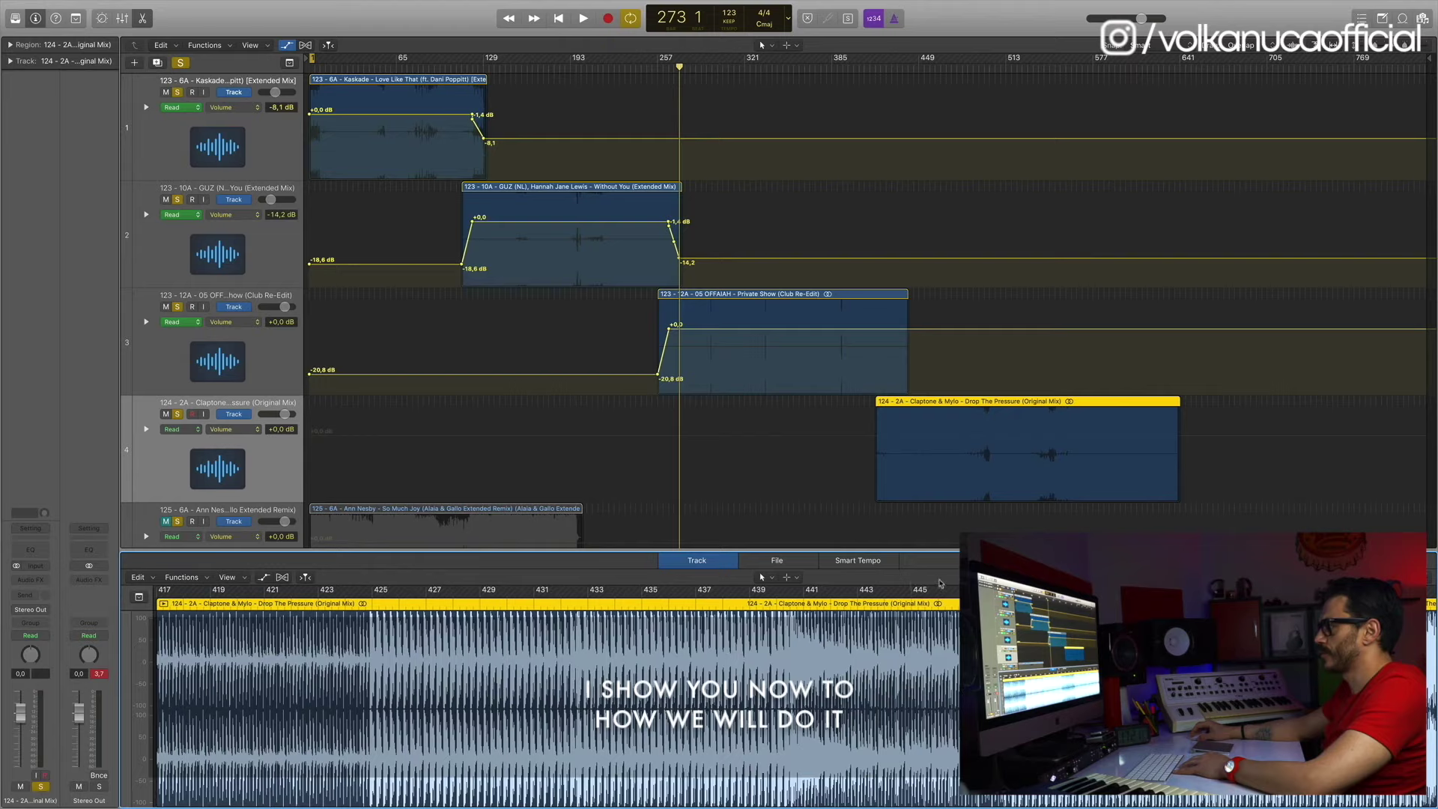
left_click(783, 563)
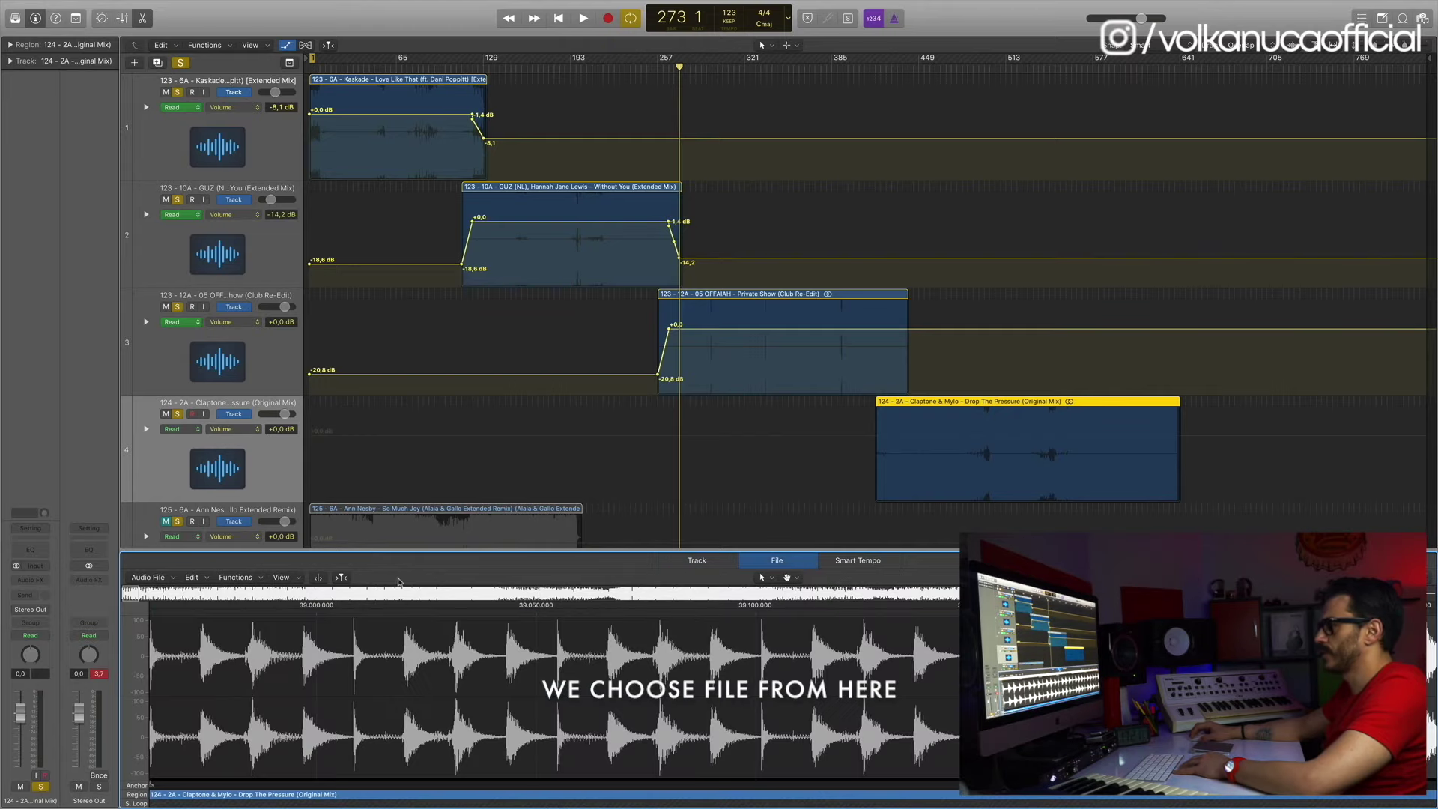
left_click(235, 577)
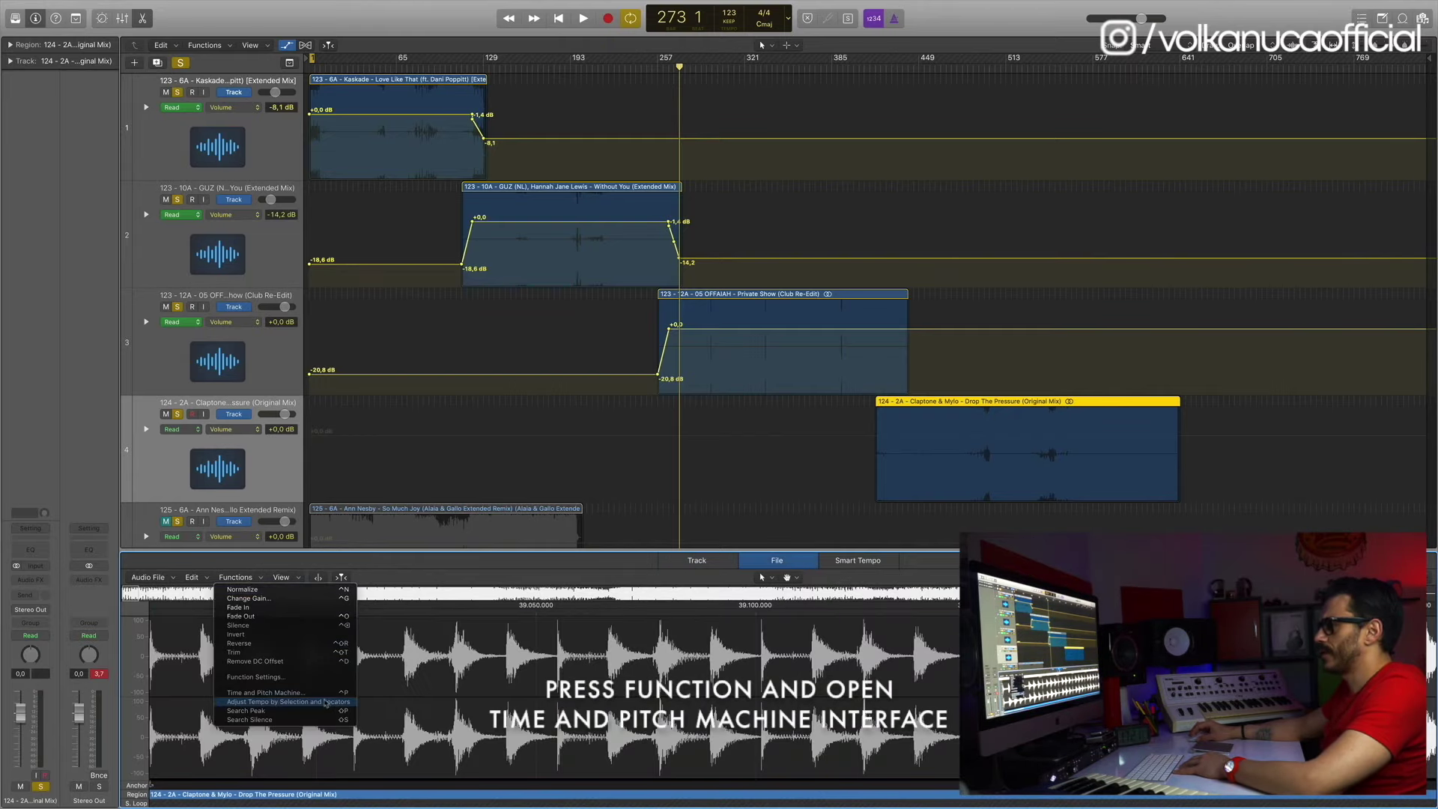
left_click(327, 694)
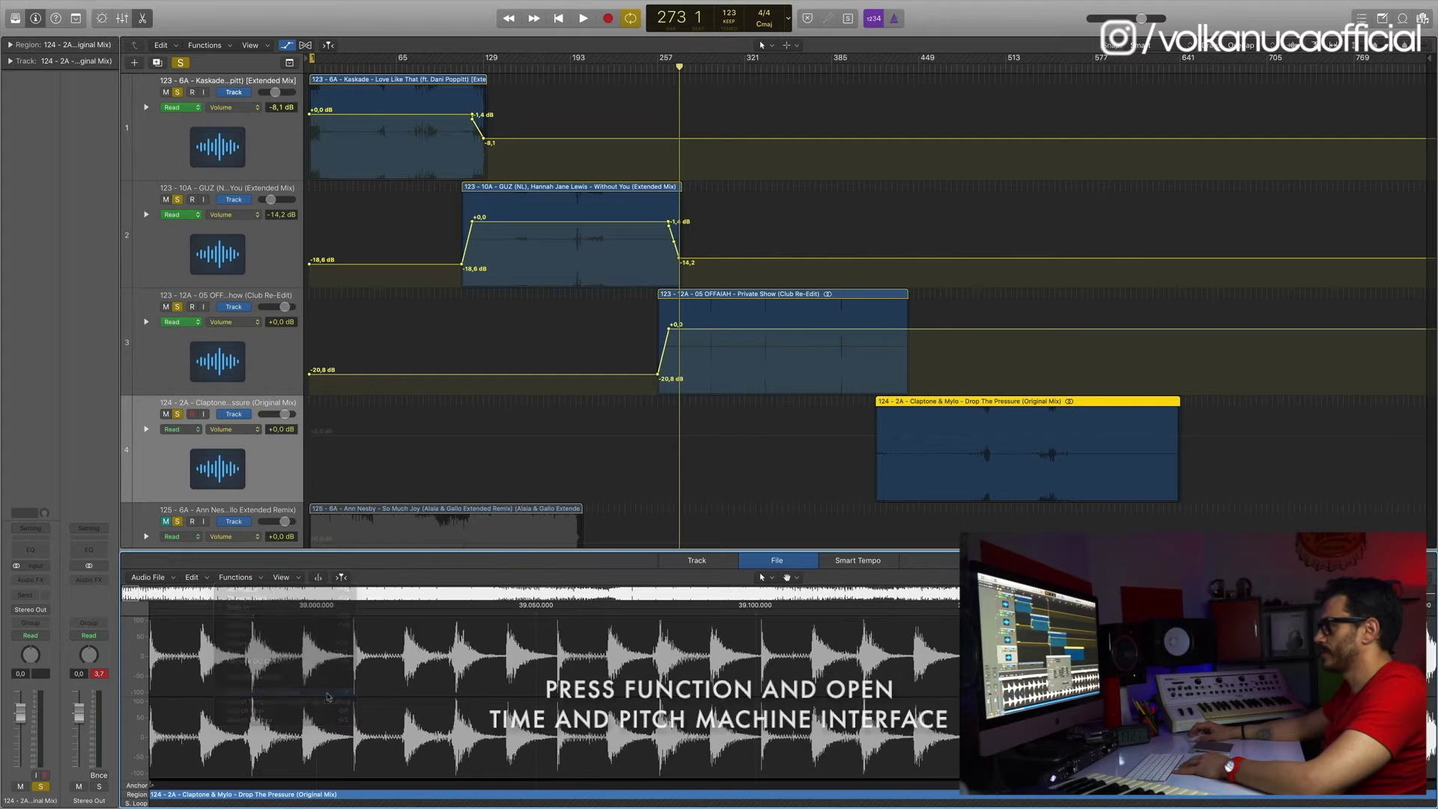
double_click(762, 577)
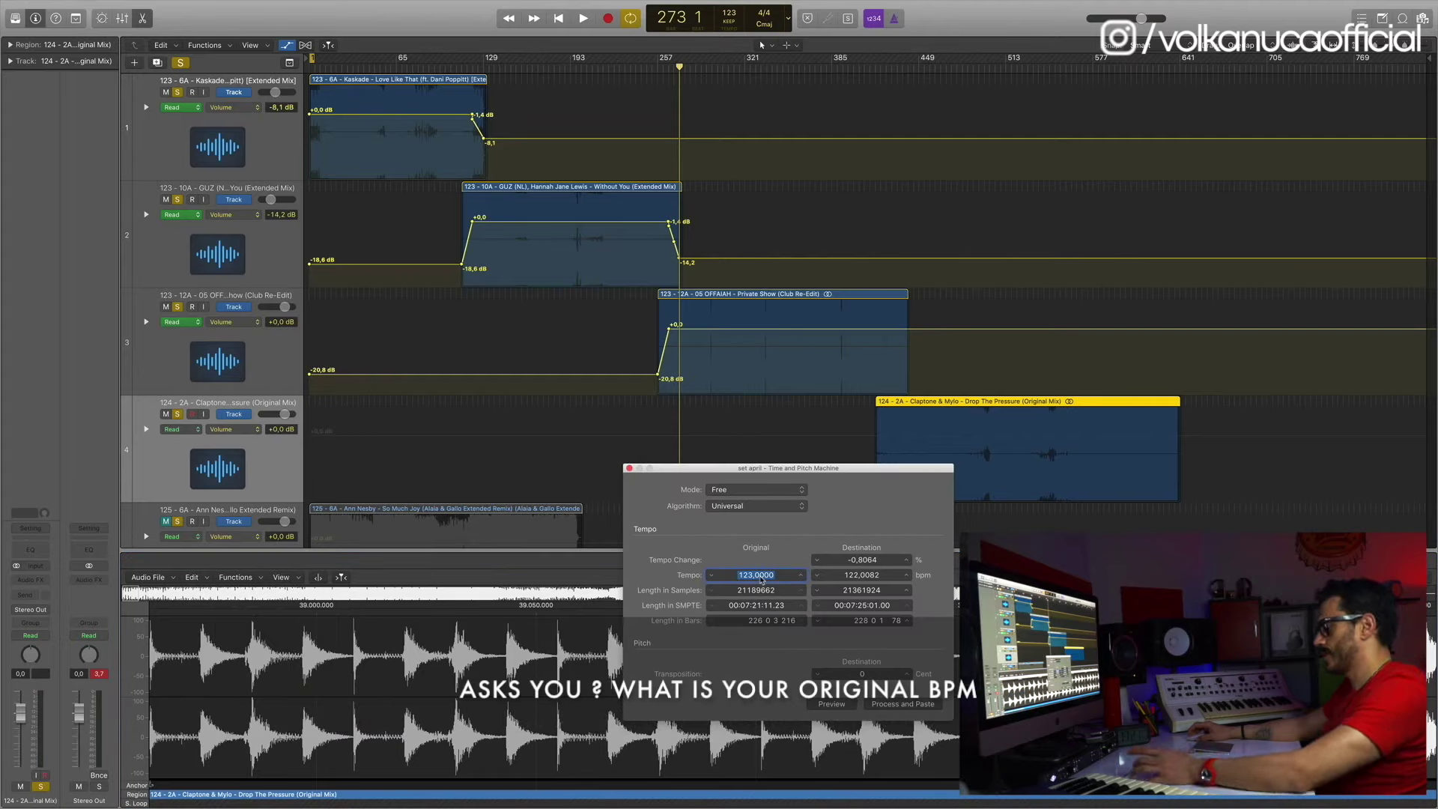
type("124")
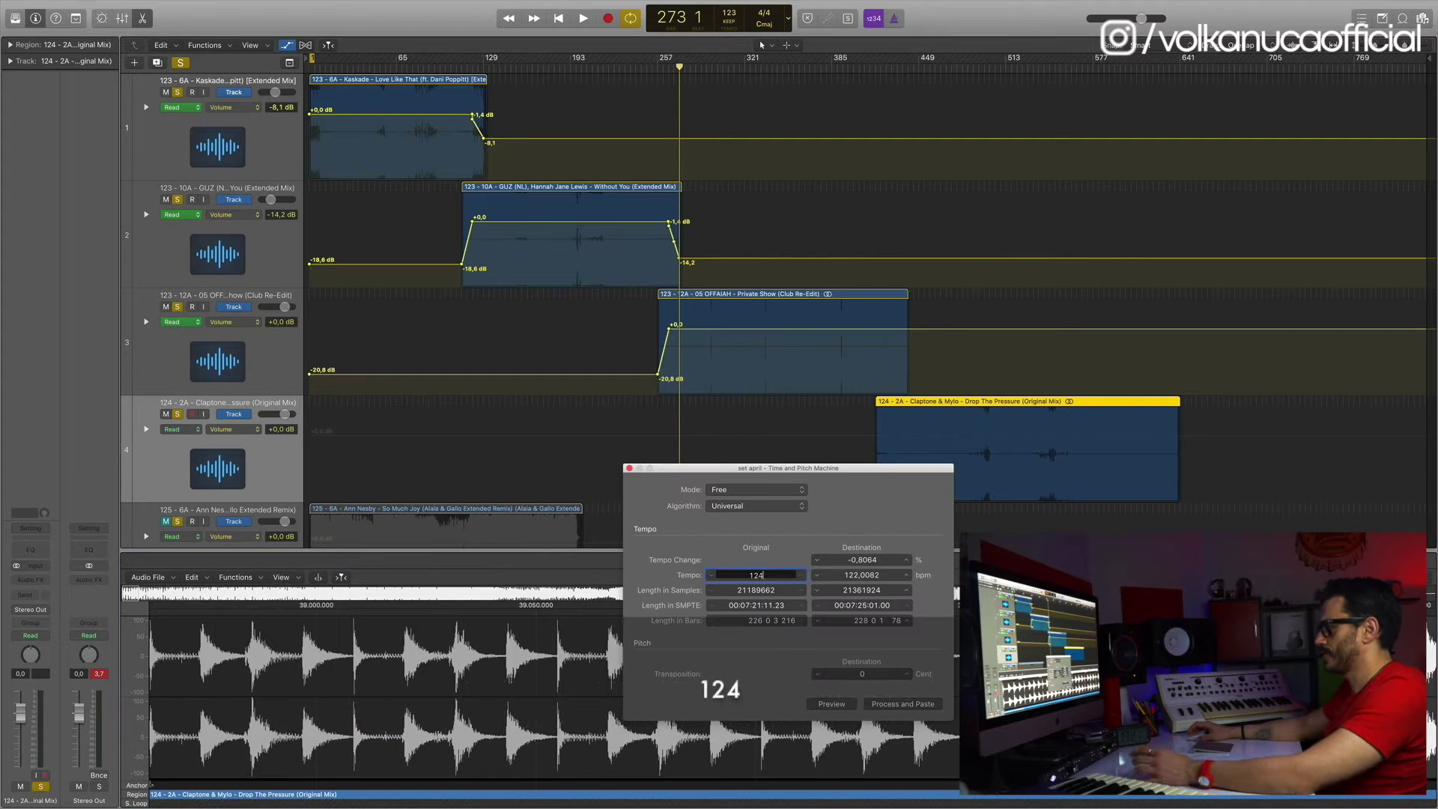
key("Tab")
type("1")
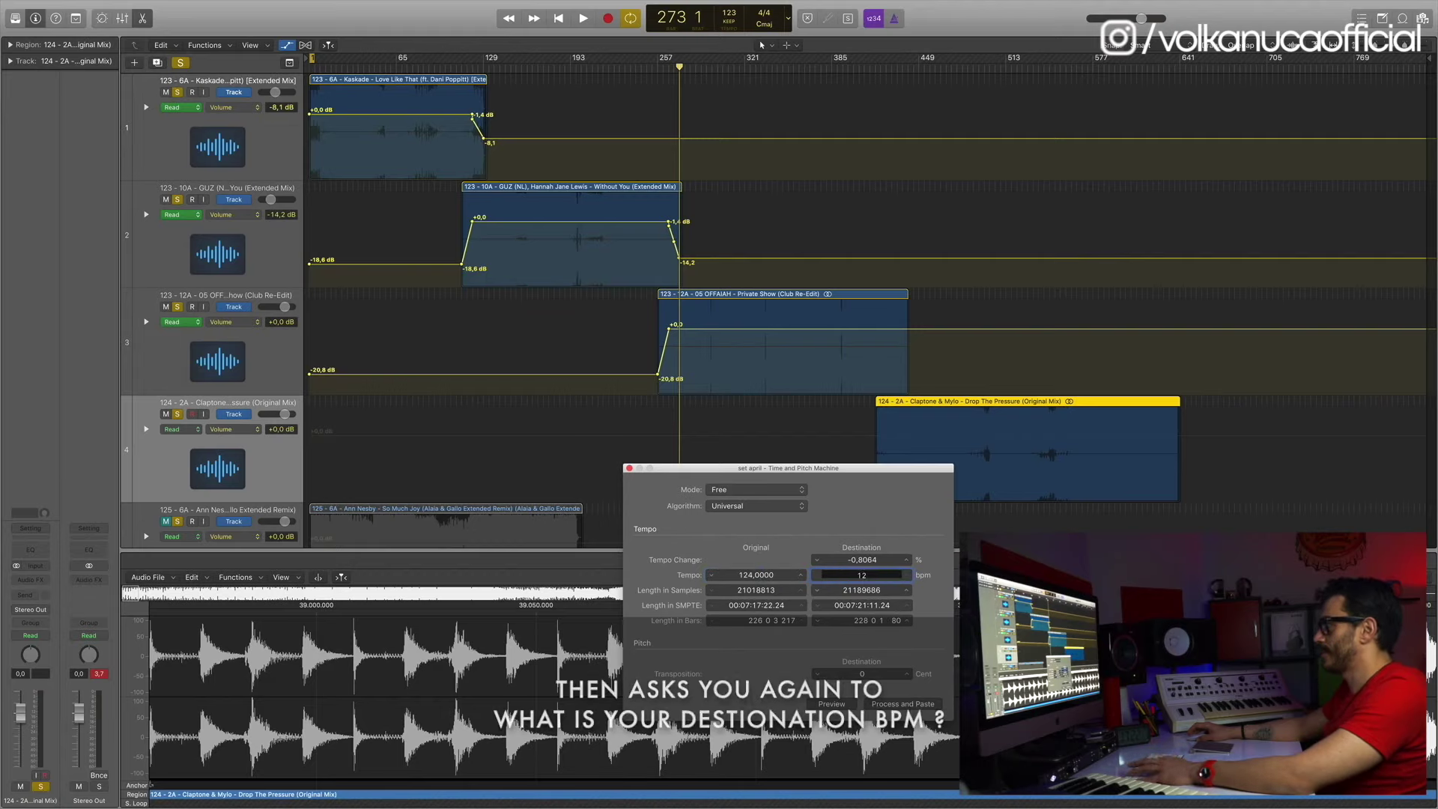
type("23")
key("Return")
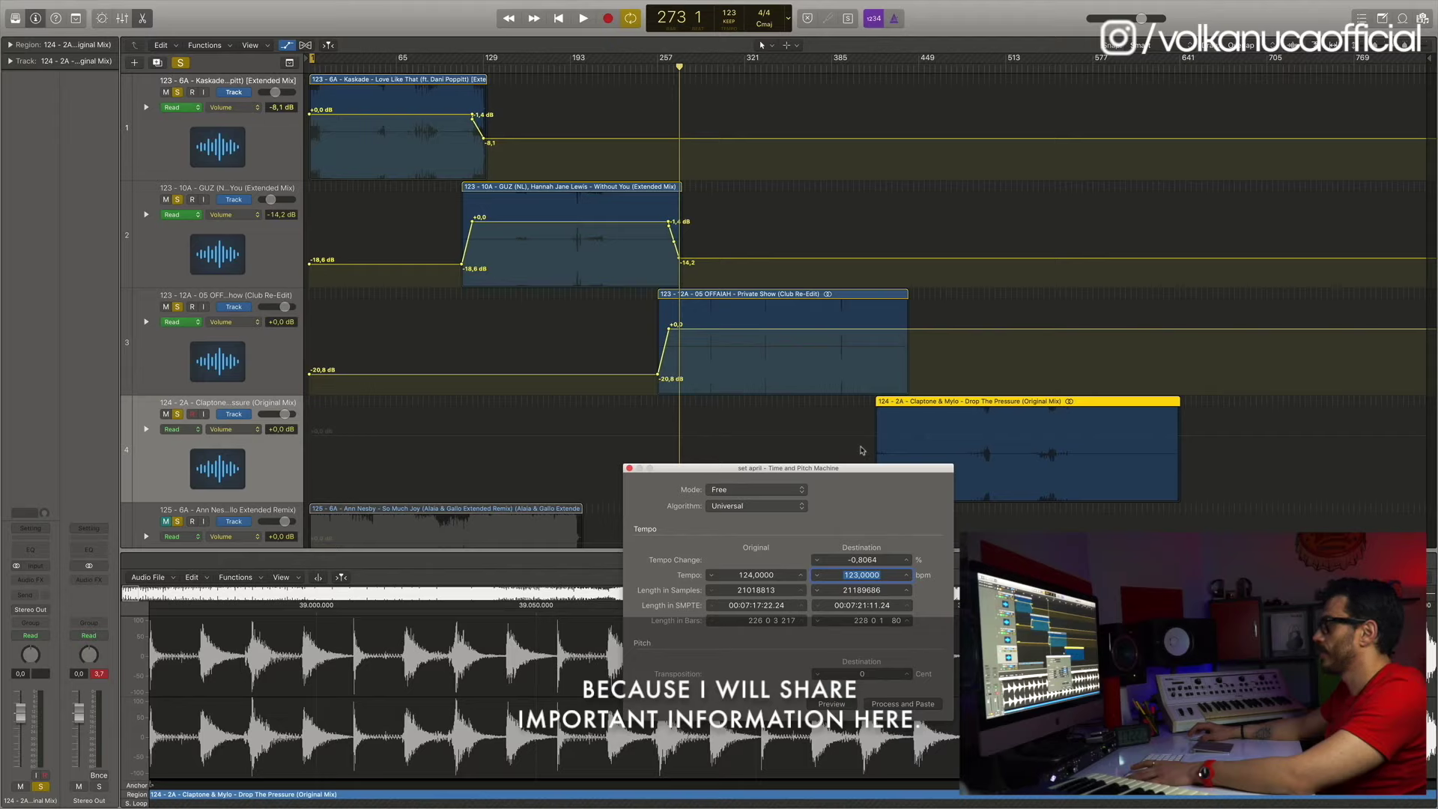
key("super+s")
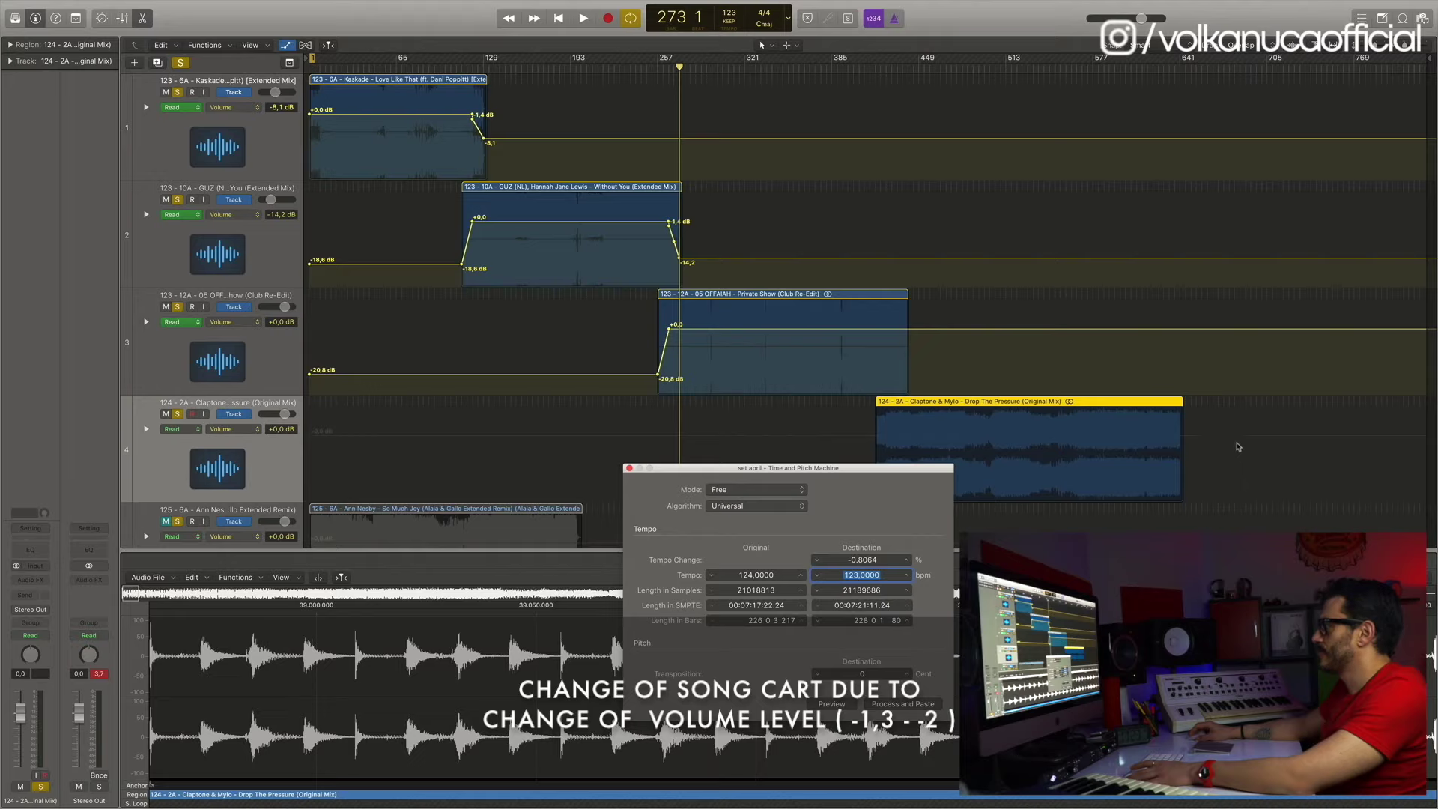
left_click(630, 469)
Start playback at bar 392 of "Private Show" and turn off cycle mode
key("super+Right")
key("super+Right")
key("super+Right")
key("super+Right")
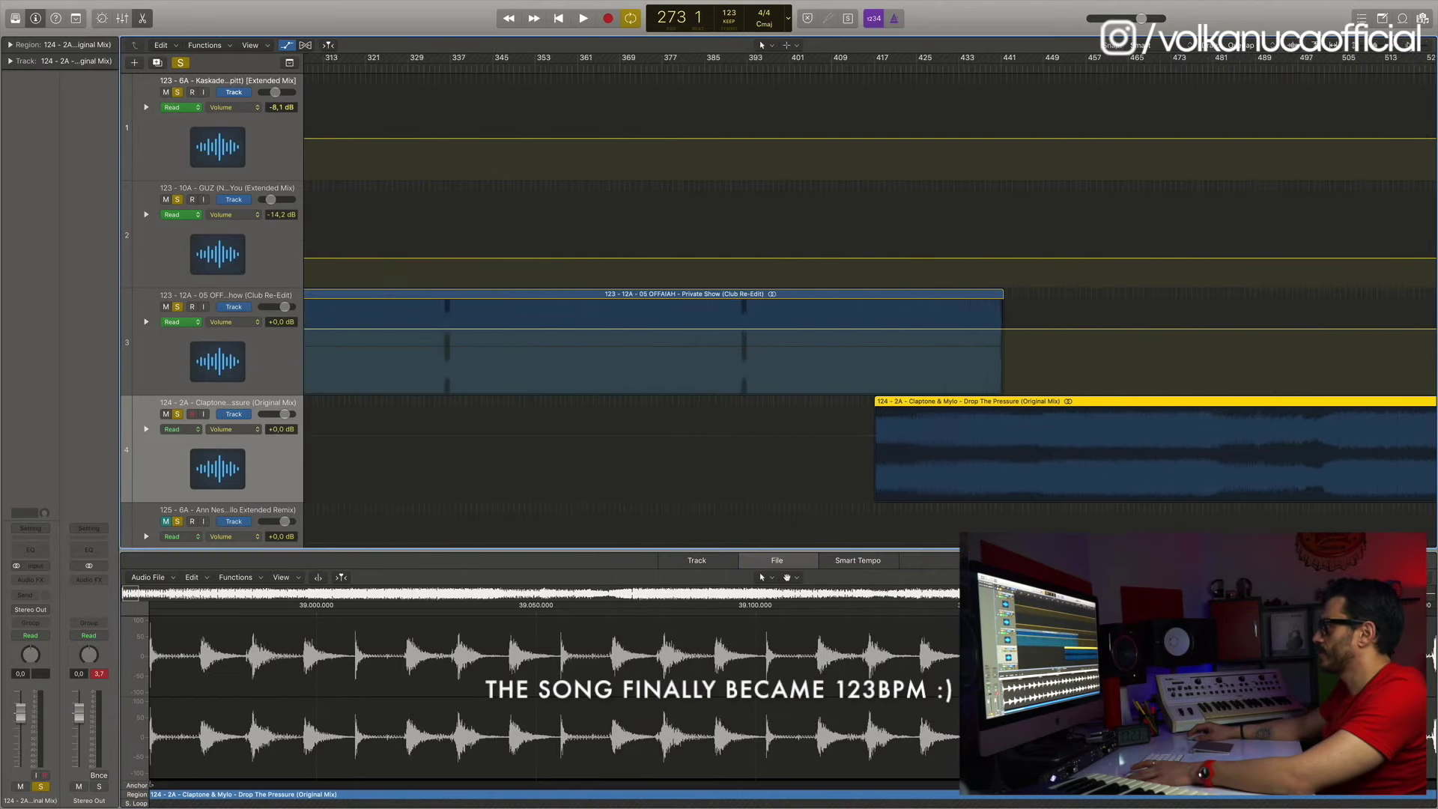
key("super+Right")
key("super+Right")
key("super+Right")
key("super+Right")
key("super+Right")
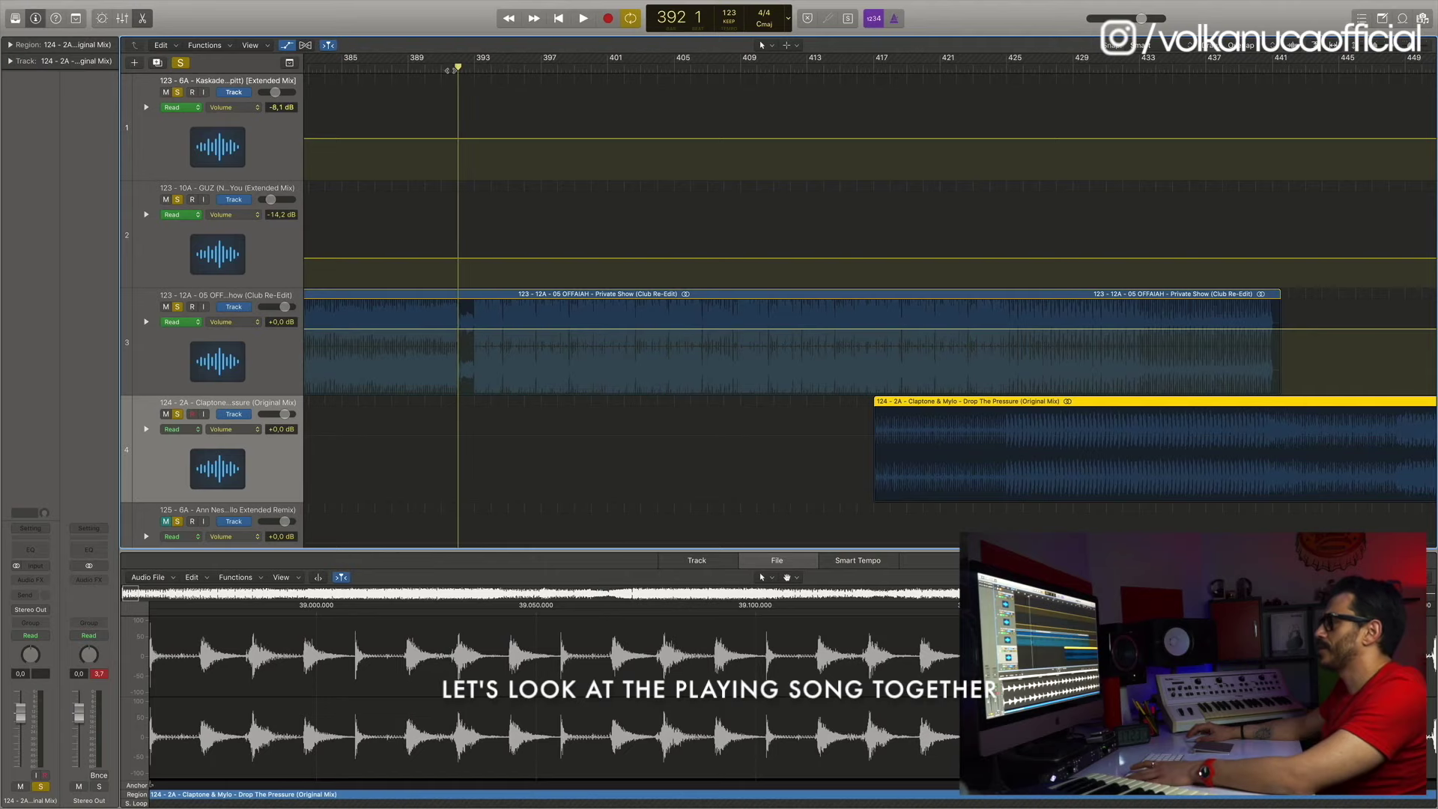
key("space")
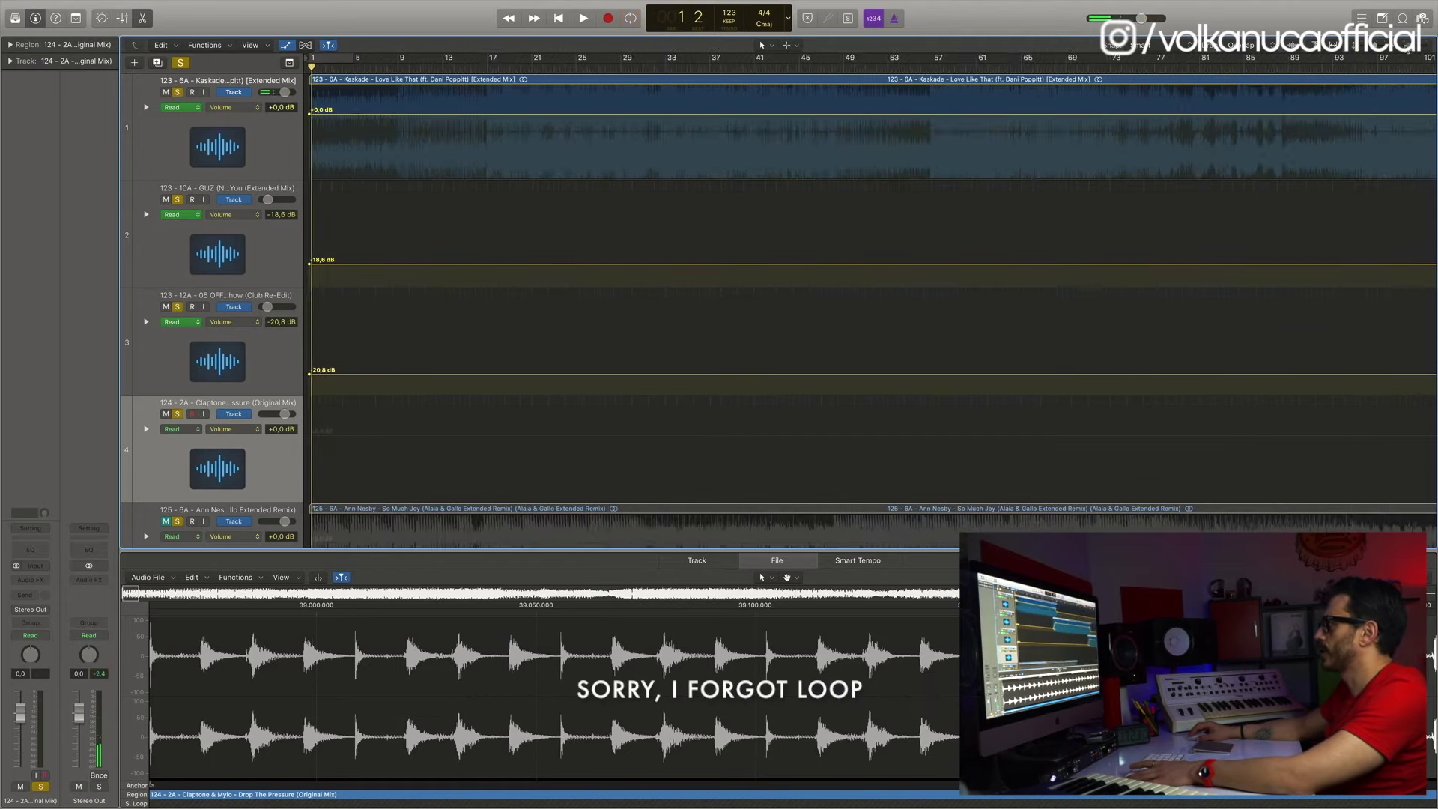
Listen to "Private Show" from about bar 402 and again from about bar 407 to locate its outro
key("z")
left_click(998, 70)
key("space")
key("z")
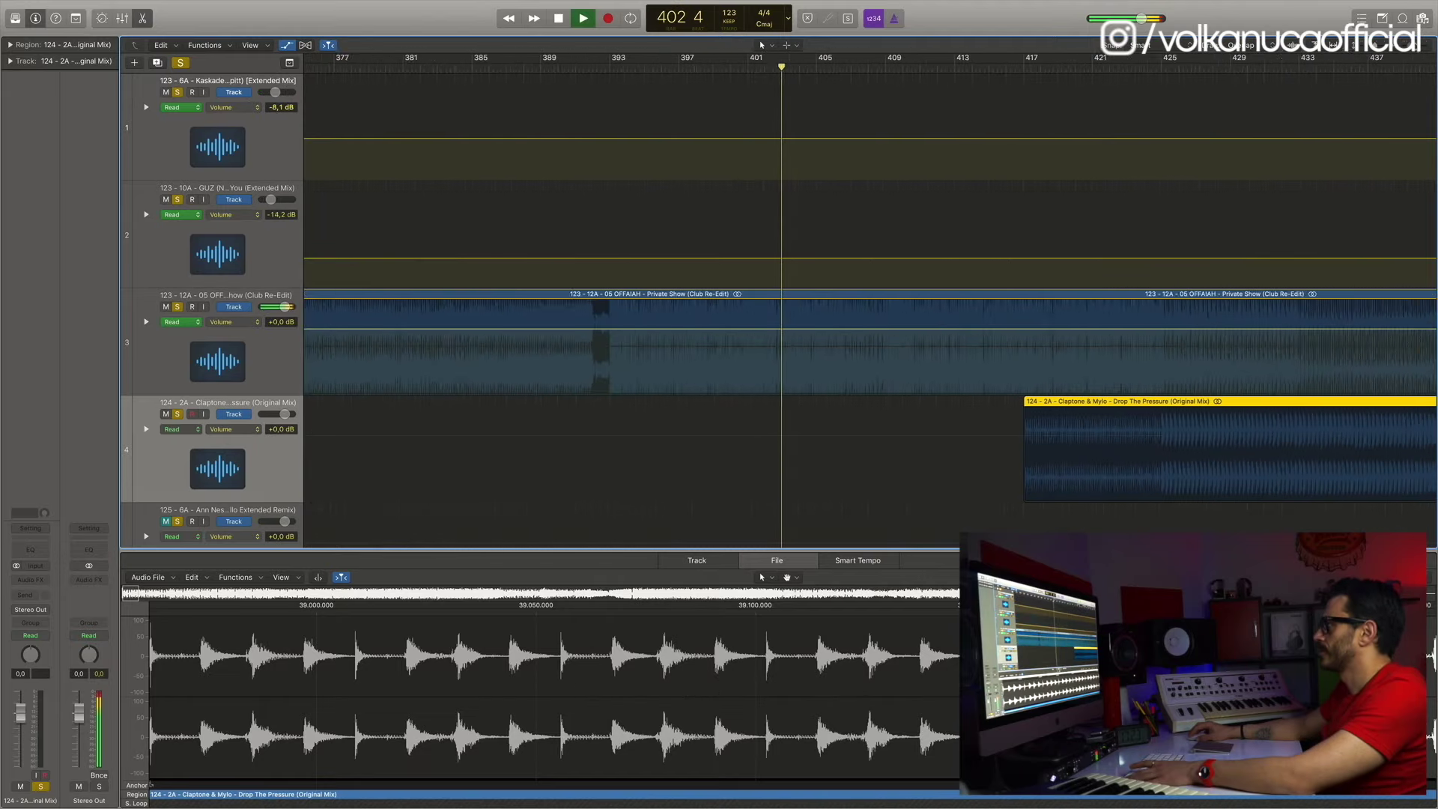
scroll(1035, 156, "right", 5)
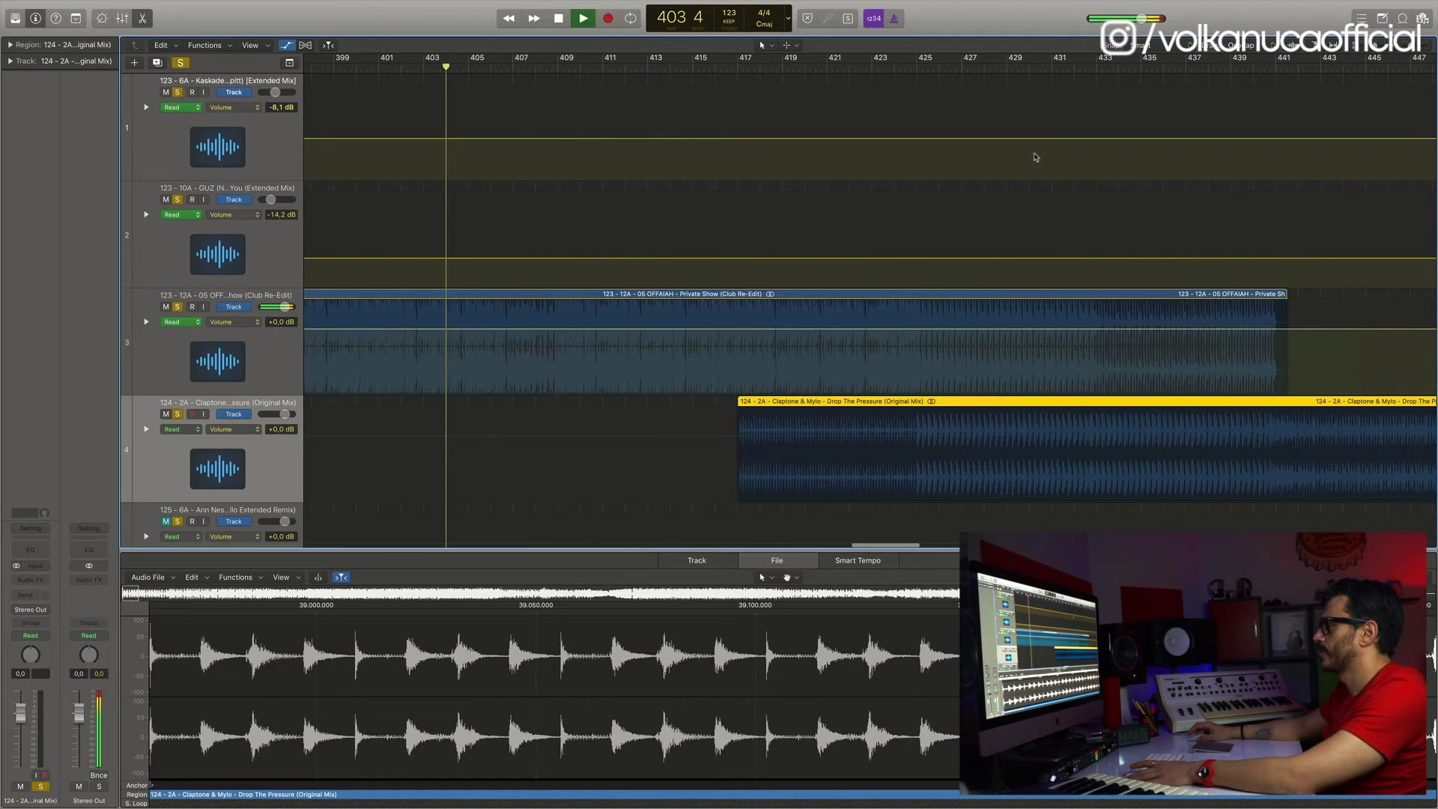
left_click(532, 67)
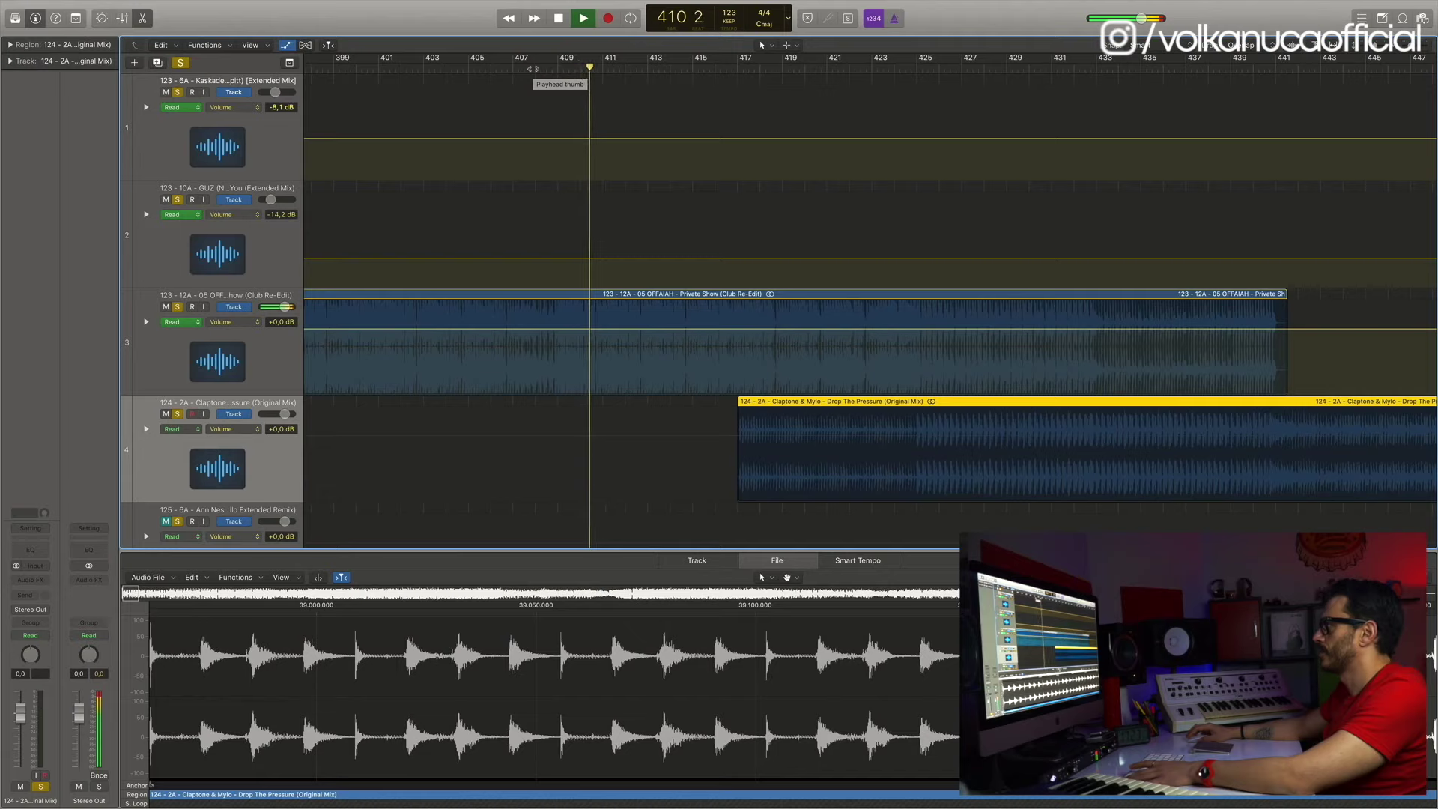
key("space")
Audition "Private Show" alone from about bar 416, and align the start of "Drop The Pressure" to the playhead at bar 417
left_click(706, 67)
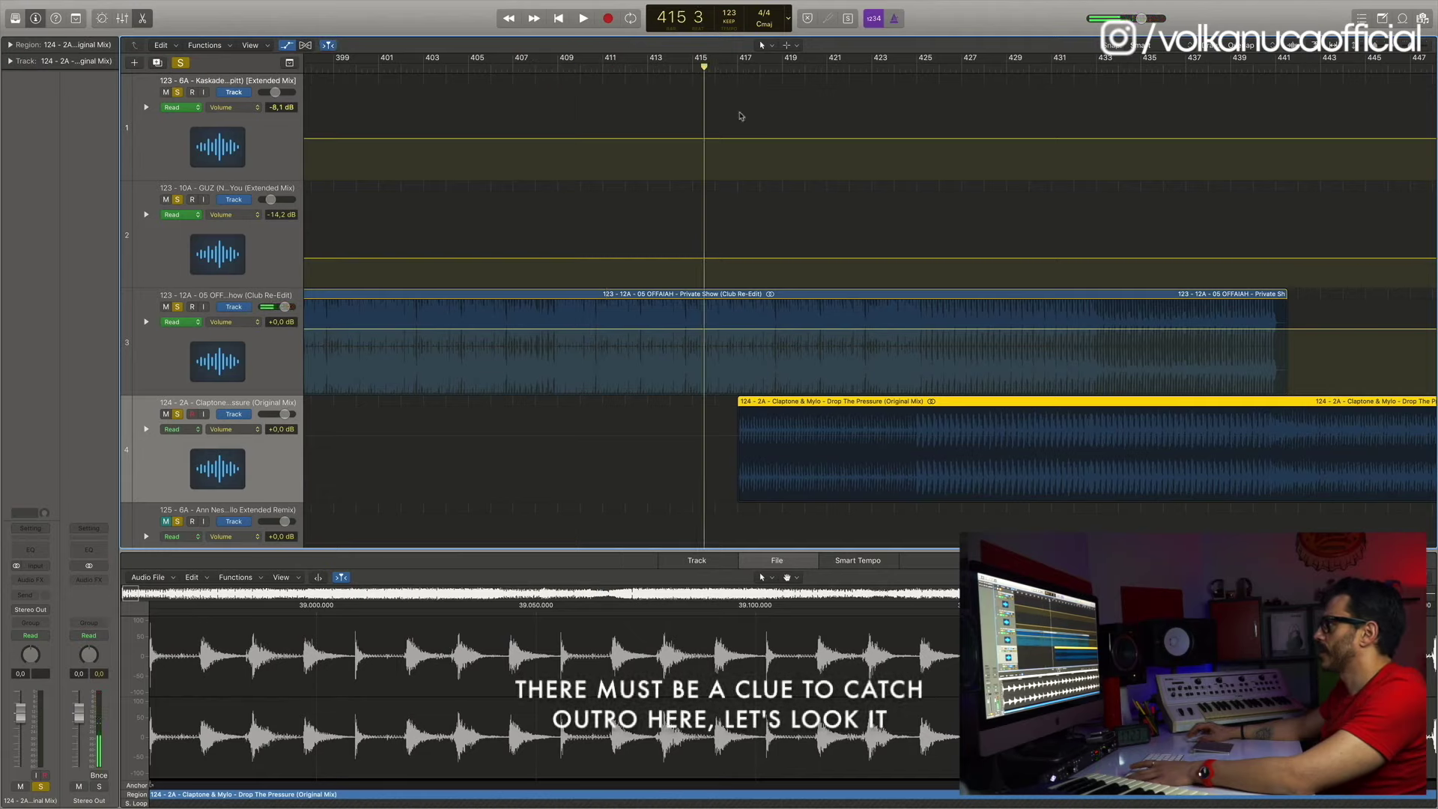
left_click_drag(862, 407, 956, 408)
left_click(715, 68)
key("space")
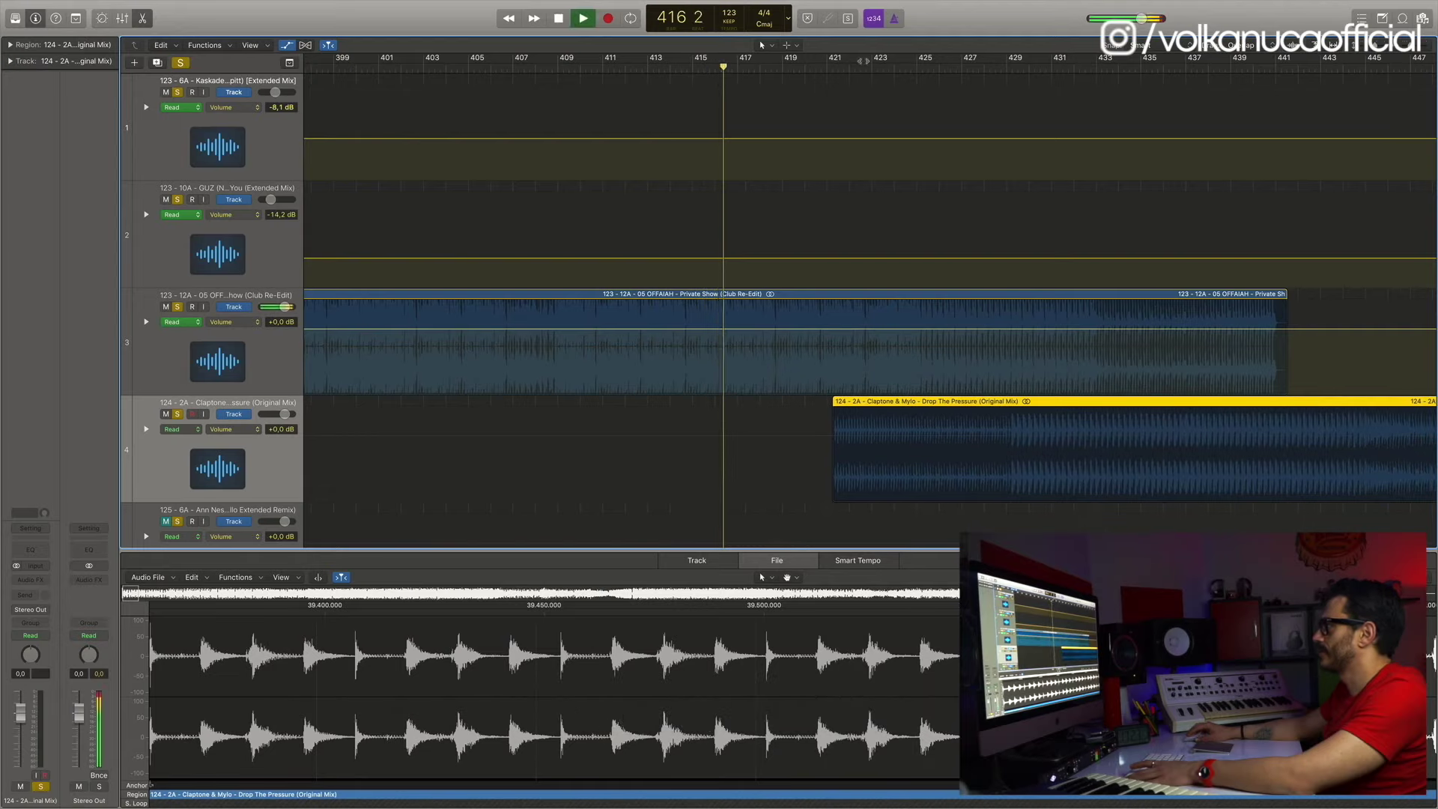
key("space")
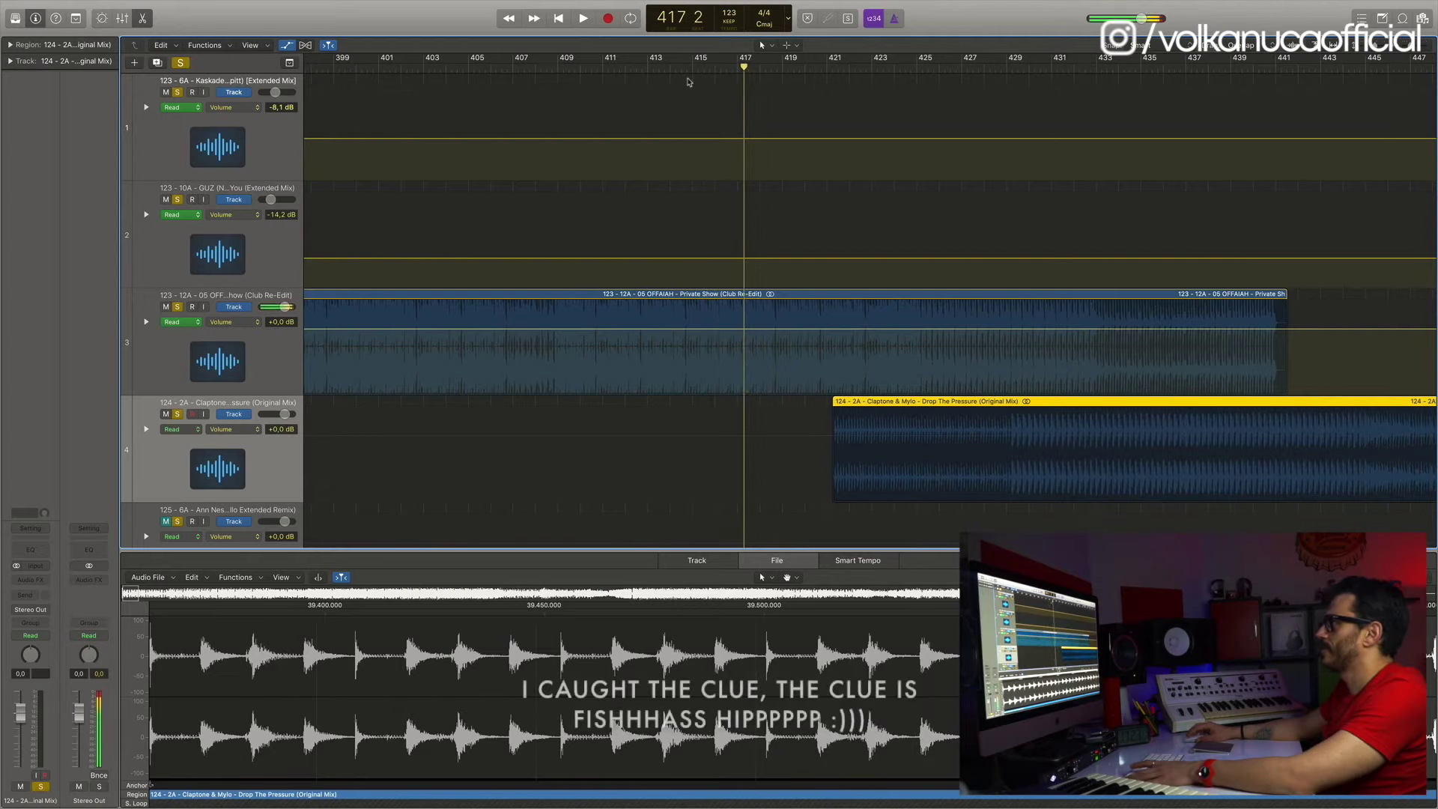
left_click_drag(727, 67, 735, 62)
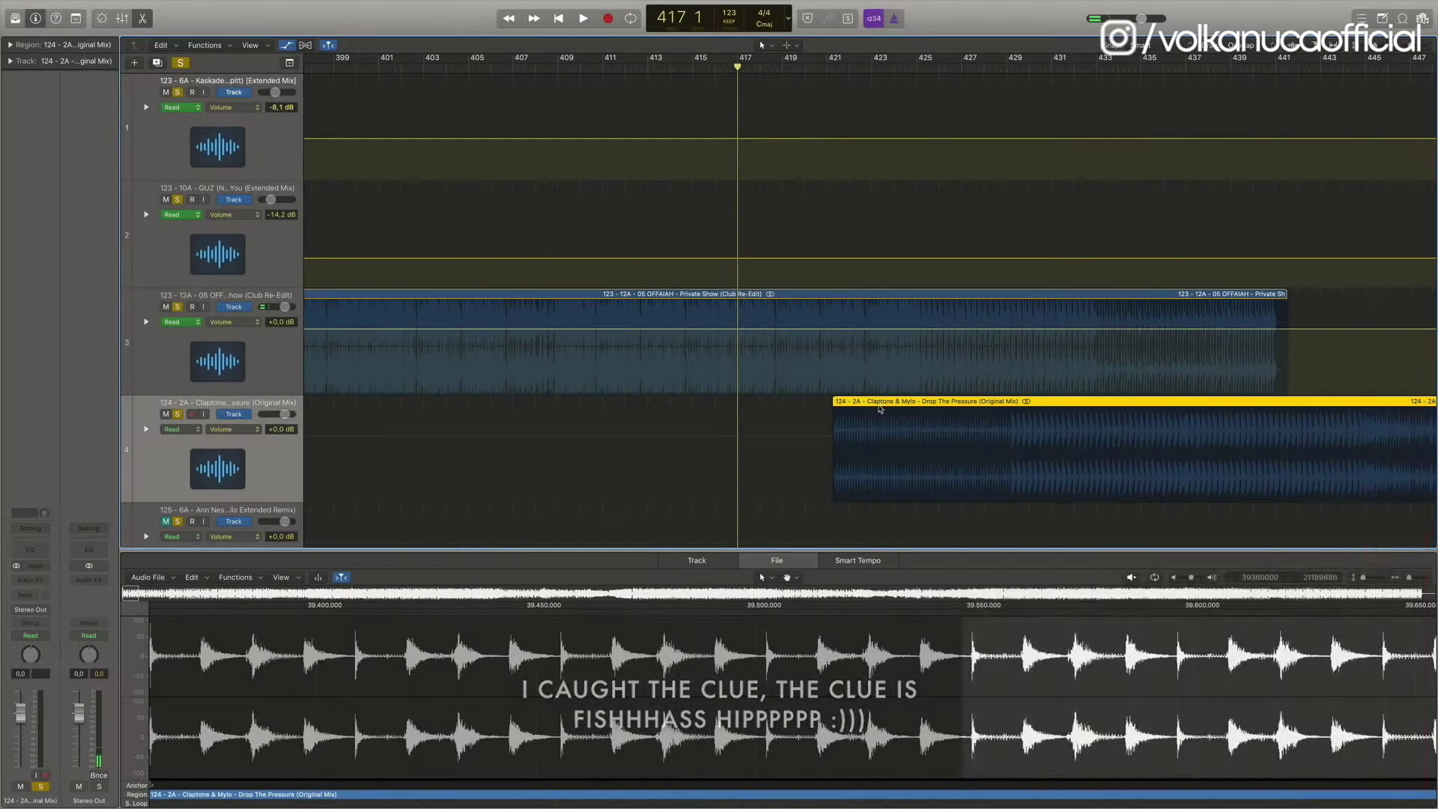
left_click_drag(880, 408, 785, 404)
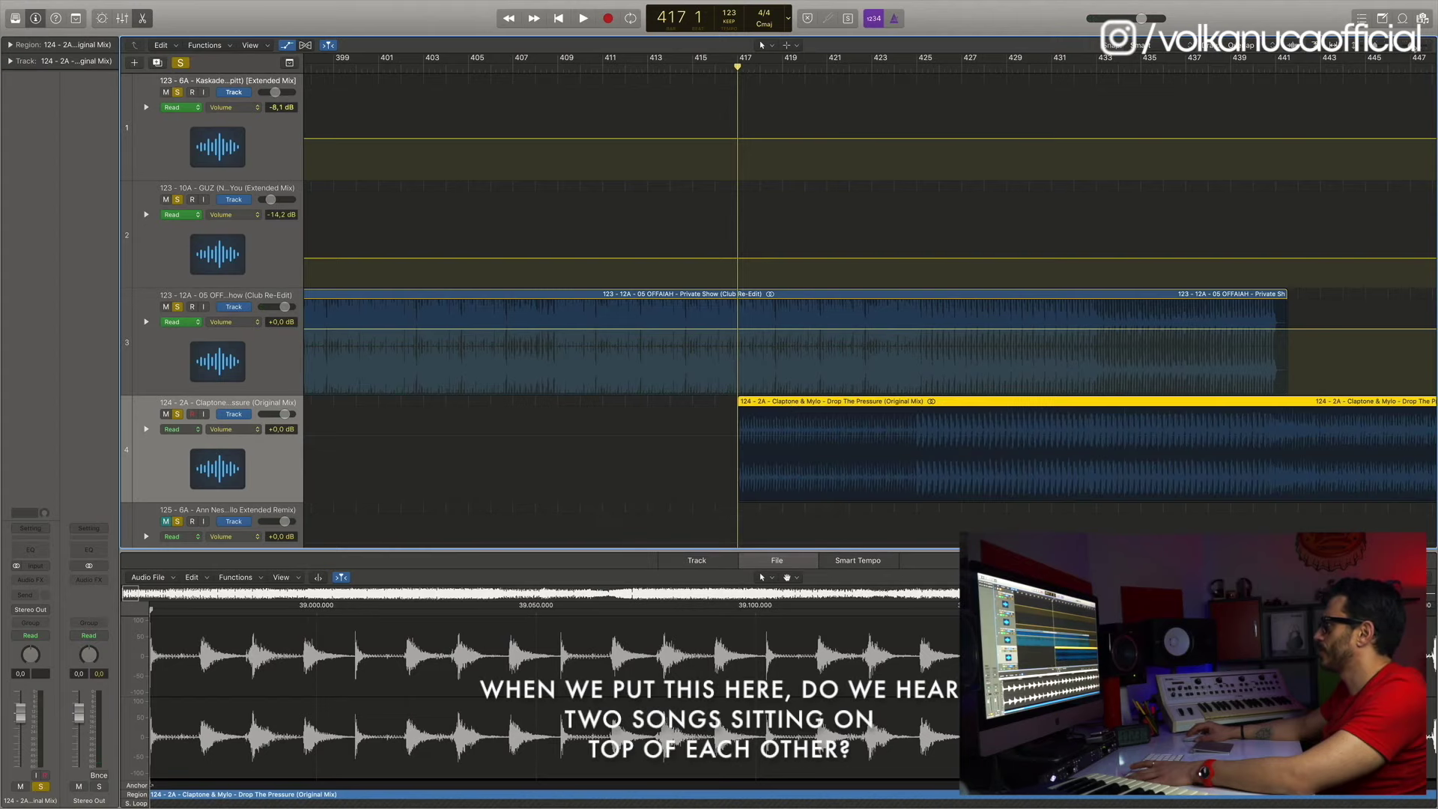
Examine and play the end of "Private Show" against "Drop The Pressure" from about bar 440 to just past bar 441
key("super+Right")
key("super+Right")
key("super+Right")
key("super+Right")
key("super+Right")
key("super+Right")
key("super+Right")
key("super+Right")
scroll(1162, 232, "right", 7)
scroll(1162, 232, "right", 10)
scroll(1162, 232, "right", 15)
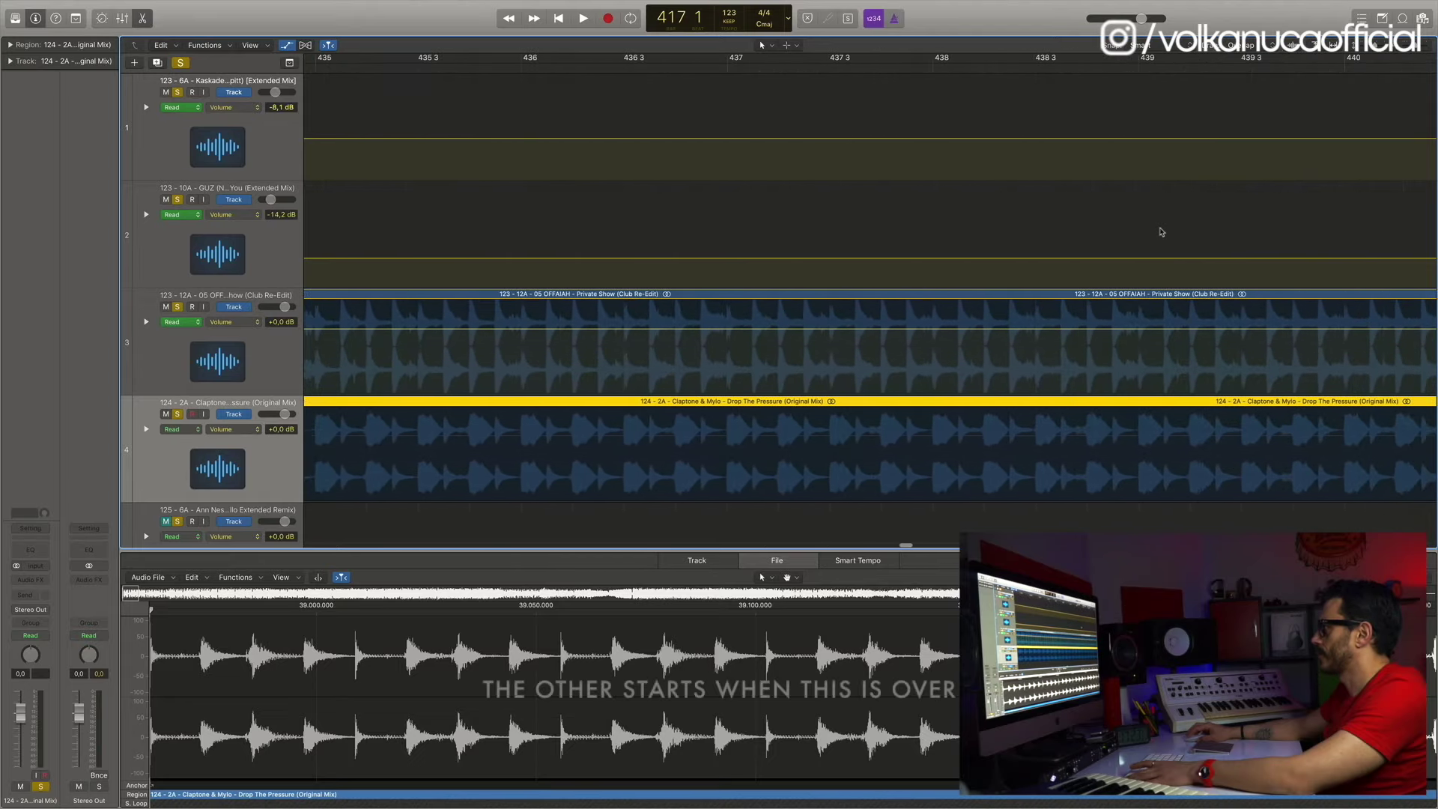
scroll(1162, 232, "right", 4)
double_click(981, 67)
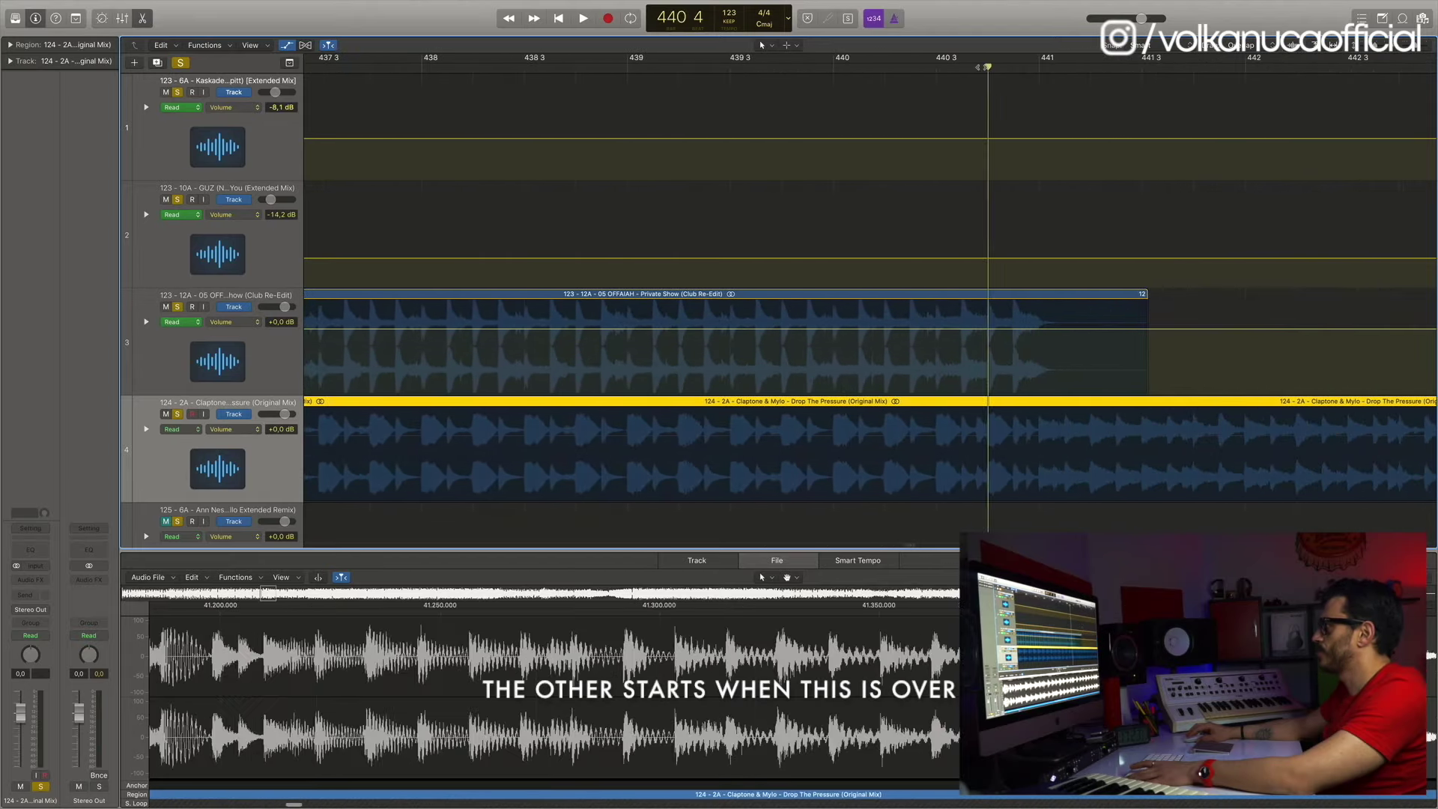
key("space")
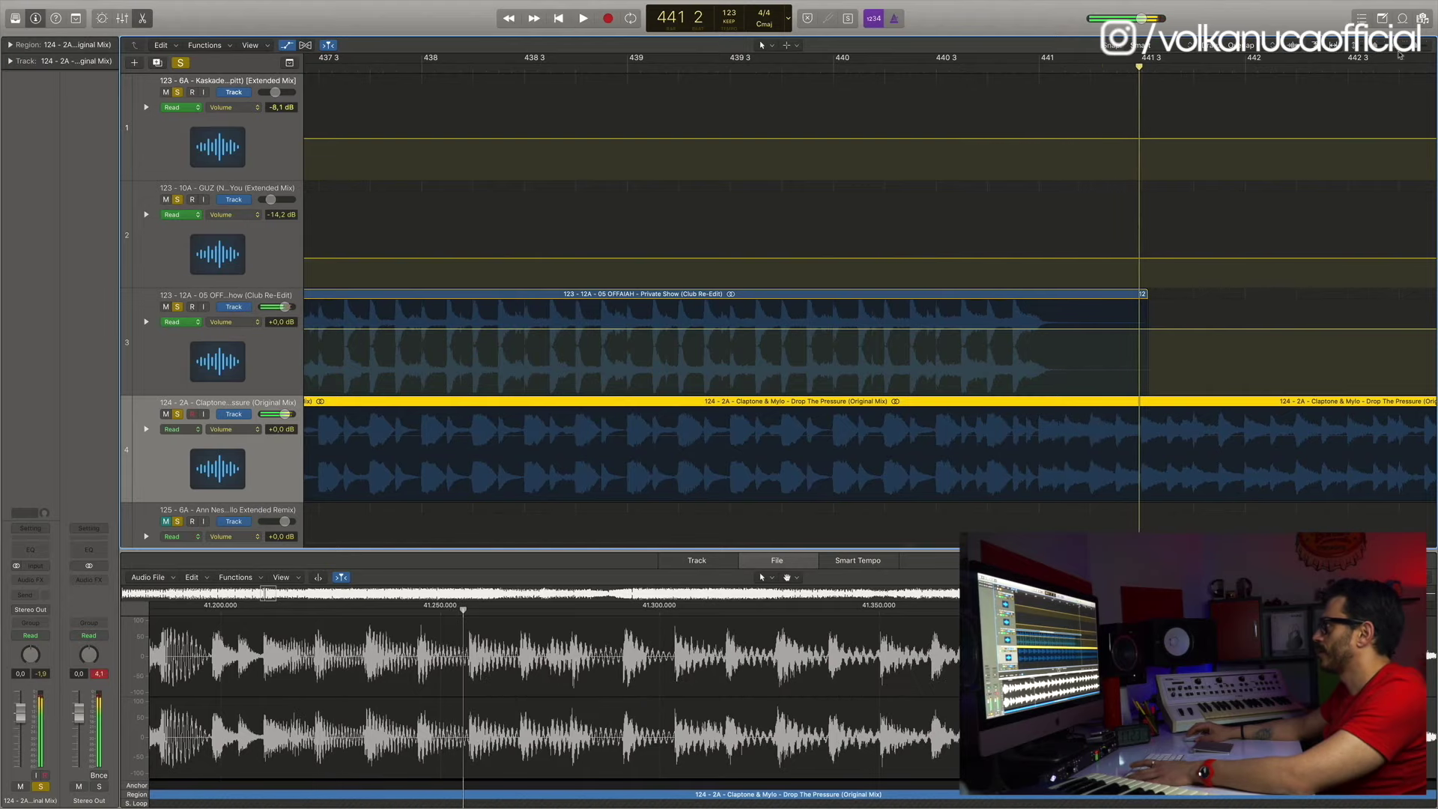
Play both songs together from about bar 422, and compare the alignment of their kicks at bar 426
left_click_drag(1414, 48, 1406, 49)
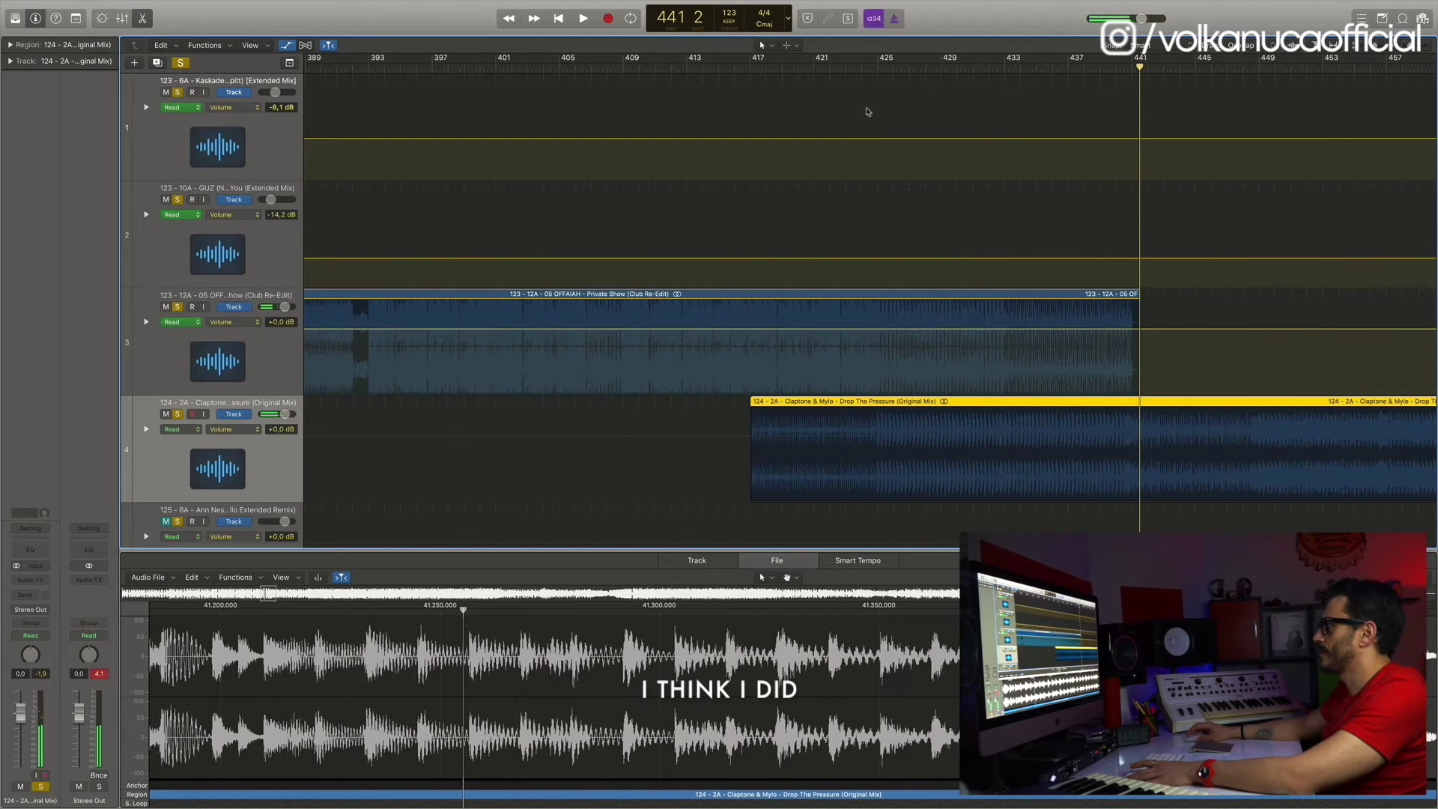
double_click(845, 74)
key("super+Right")
left_click_drag(1416, 50, 1422, 48)
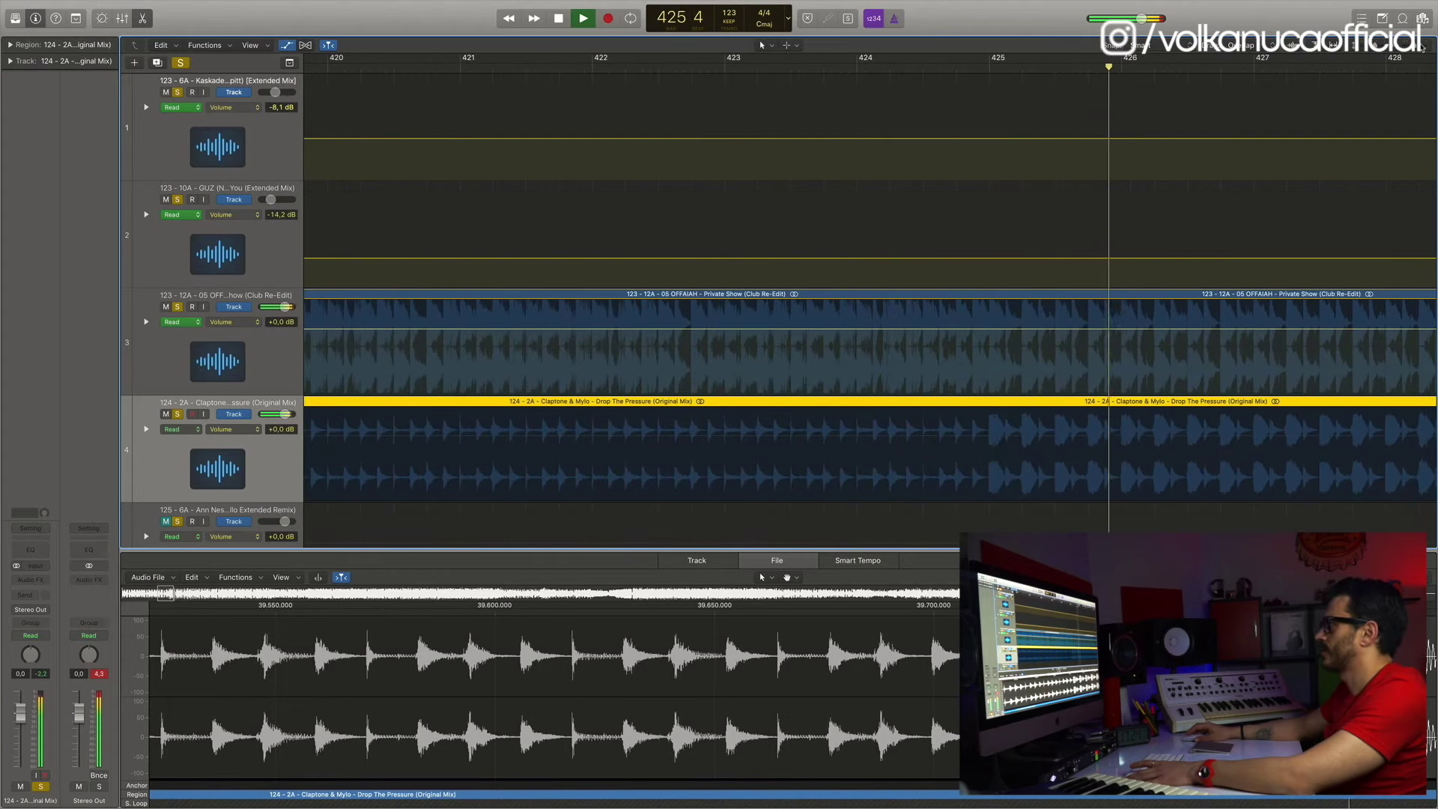
key("space")
left_click_drag(1422, 48, 1423, 46)
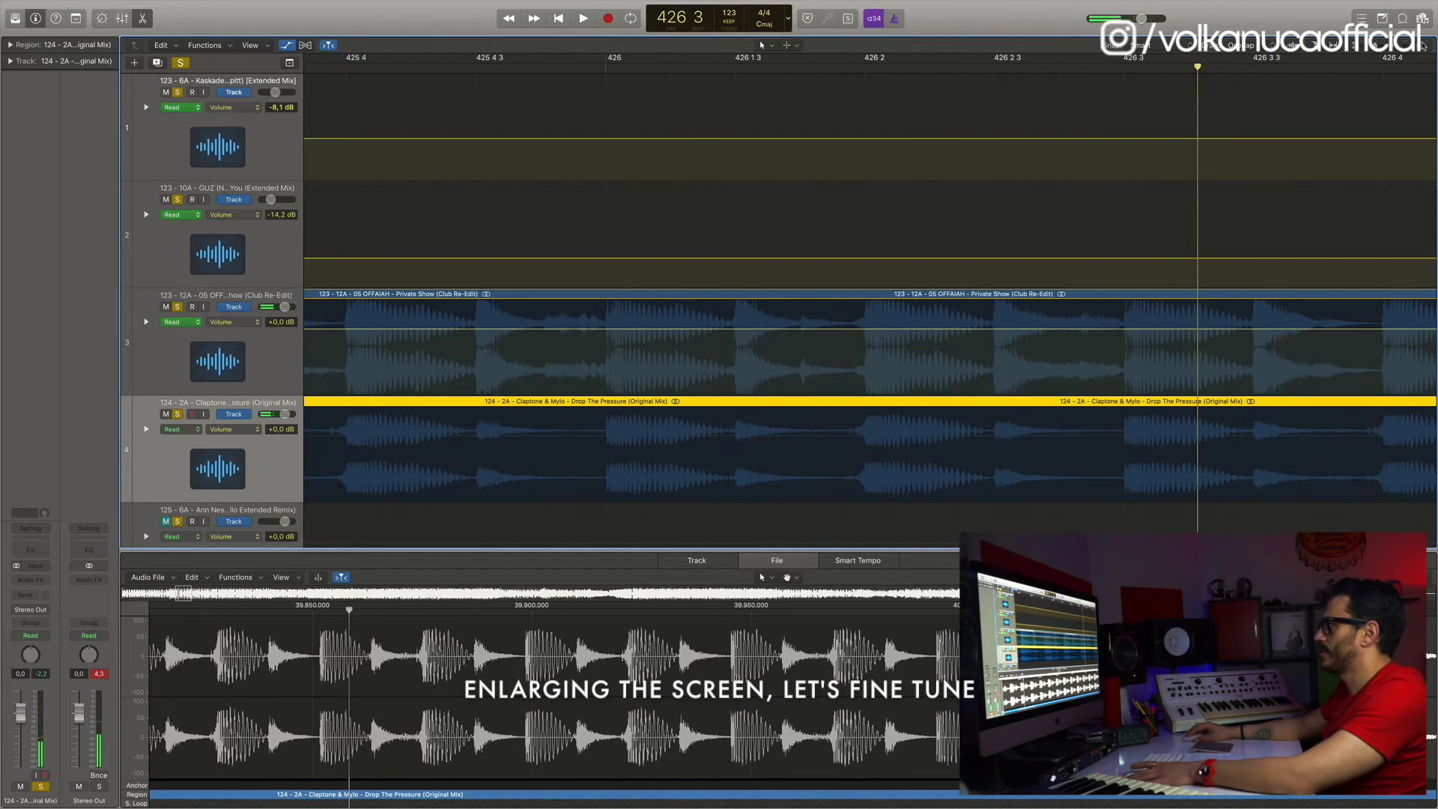
left_click(606, 65)
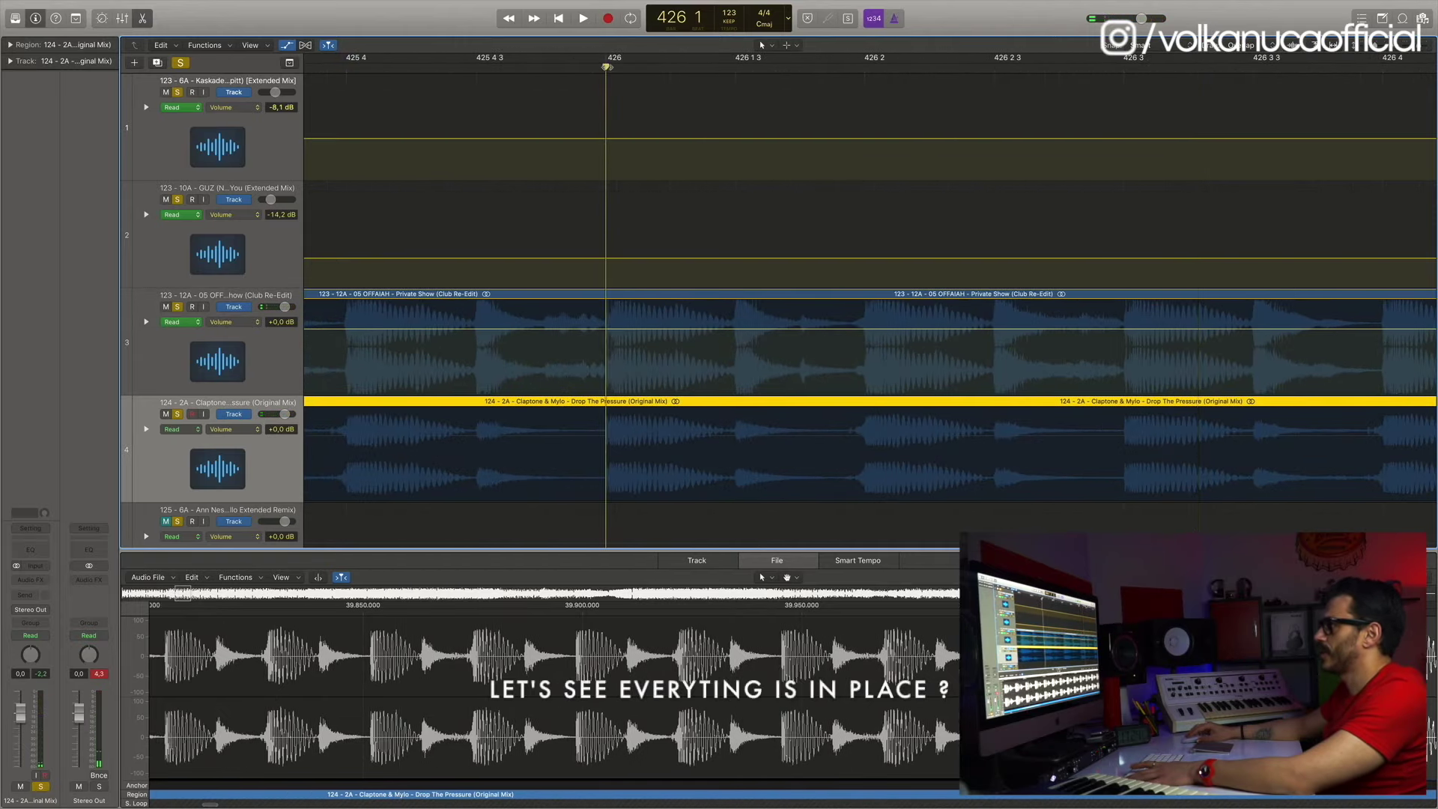
Fade in "Drop The Pressure" from -19.9 dB at bar 417 to 0 dB at bar 425, and lower "Private Show" to -1.4 dB from bar 425
left_click_drag(856, 68, 865, 68)
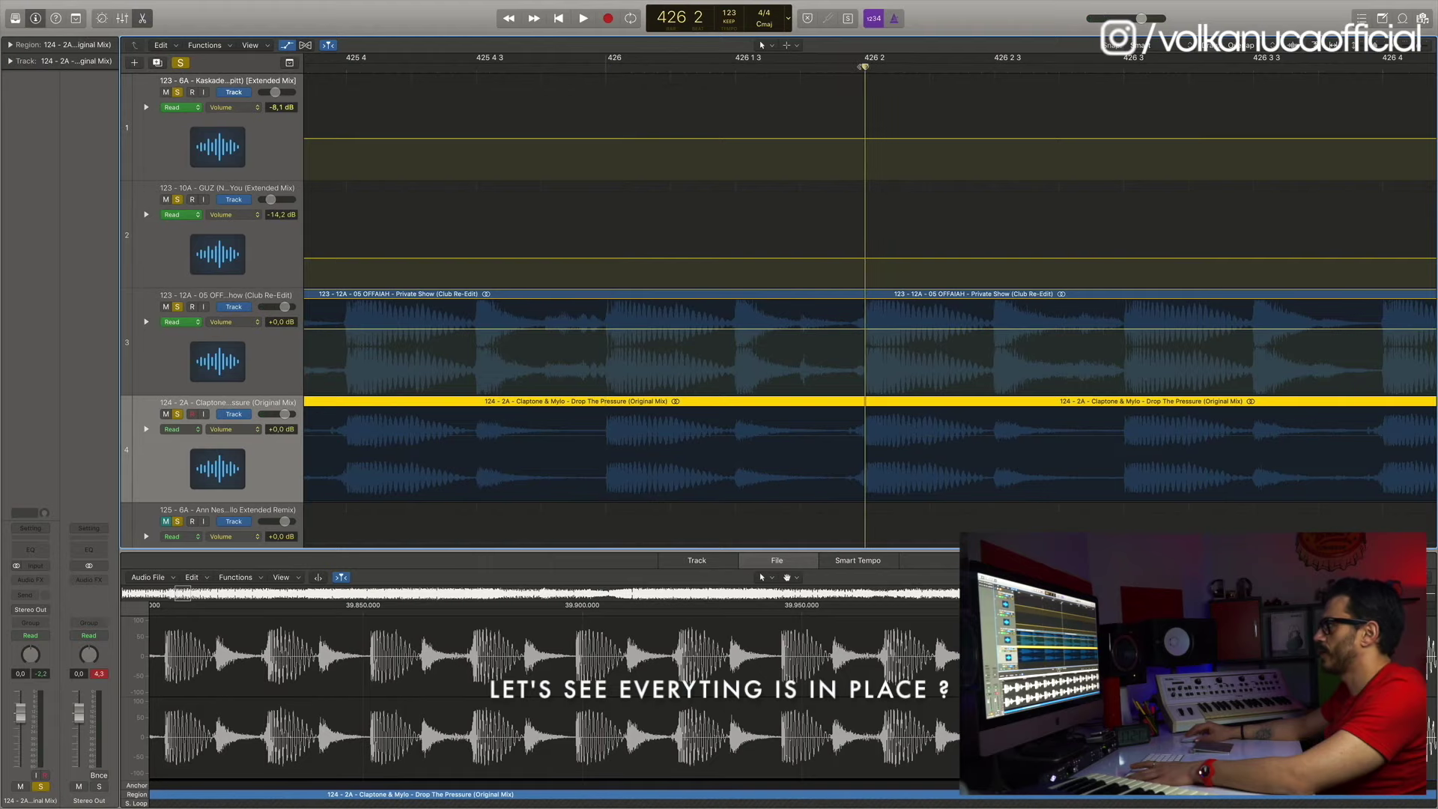
left_click_drag(1421, 49, 1403, 51)
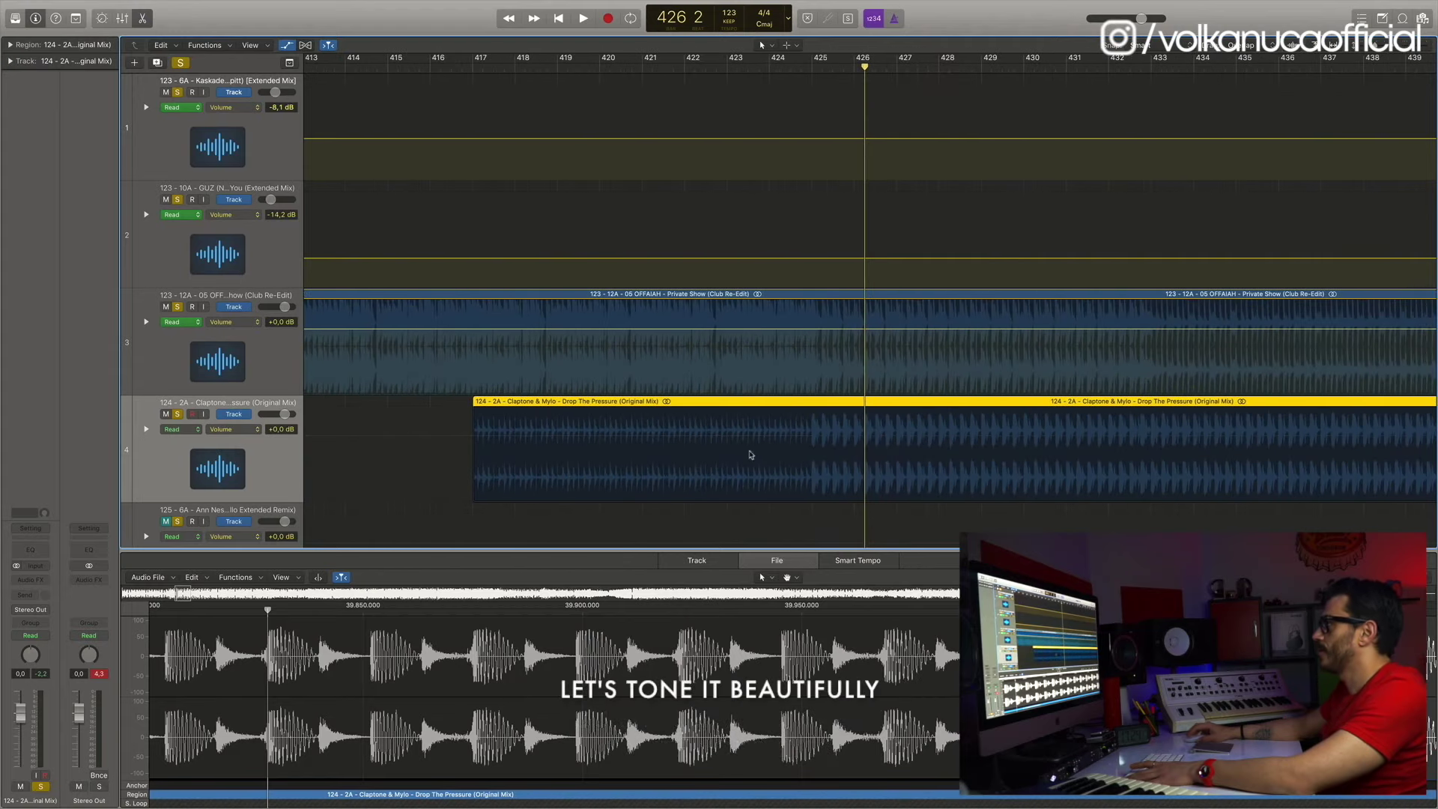
left_click(812, 440)
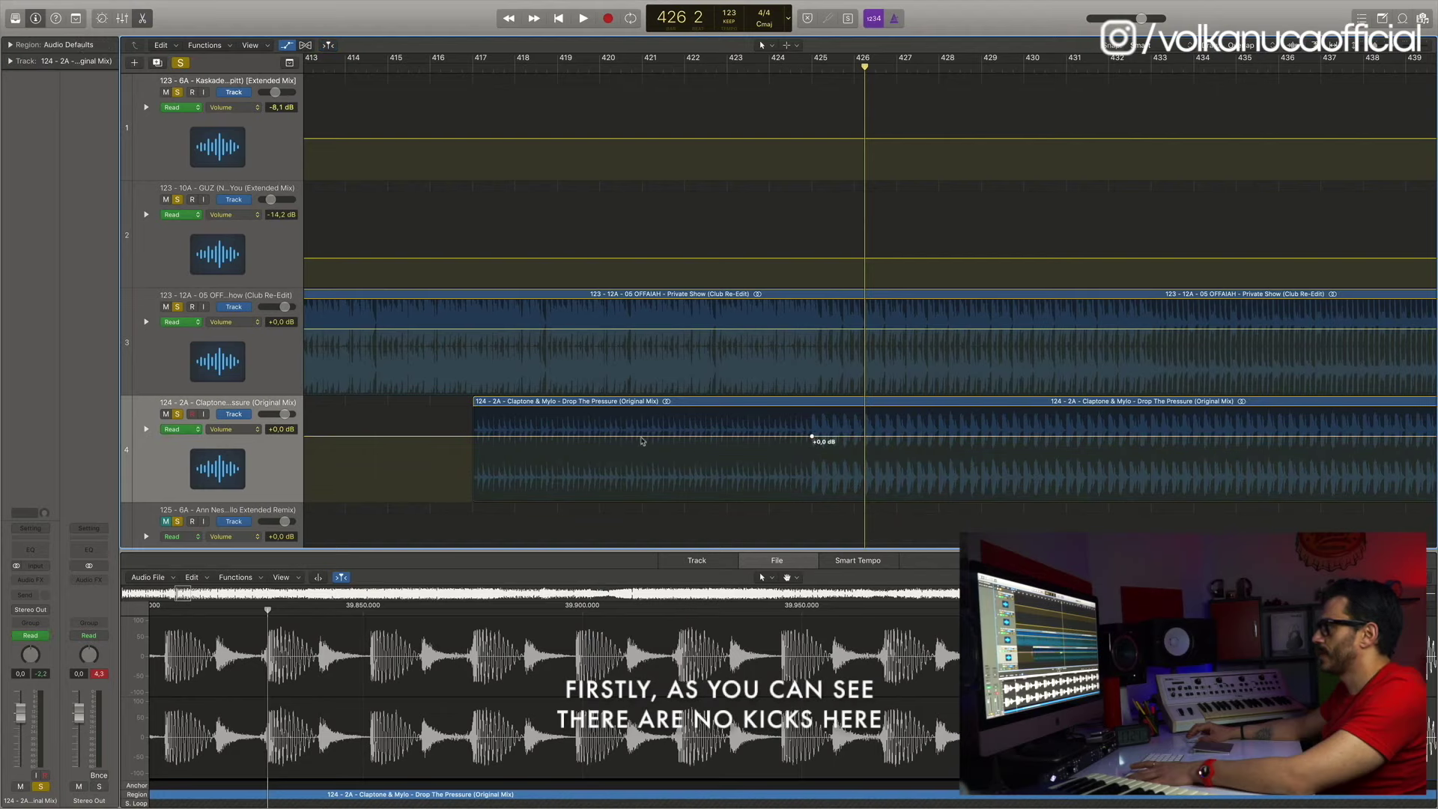
left_click(473, 439)
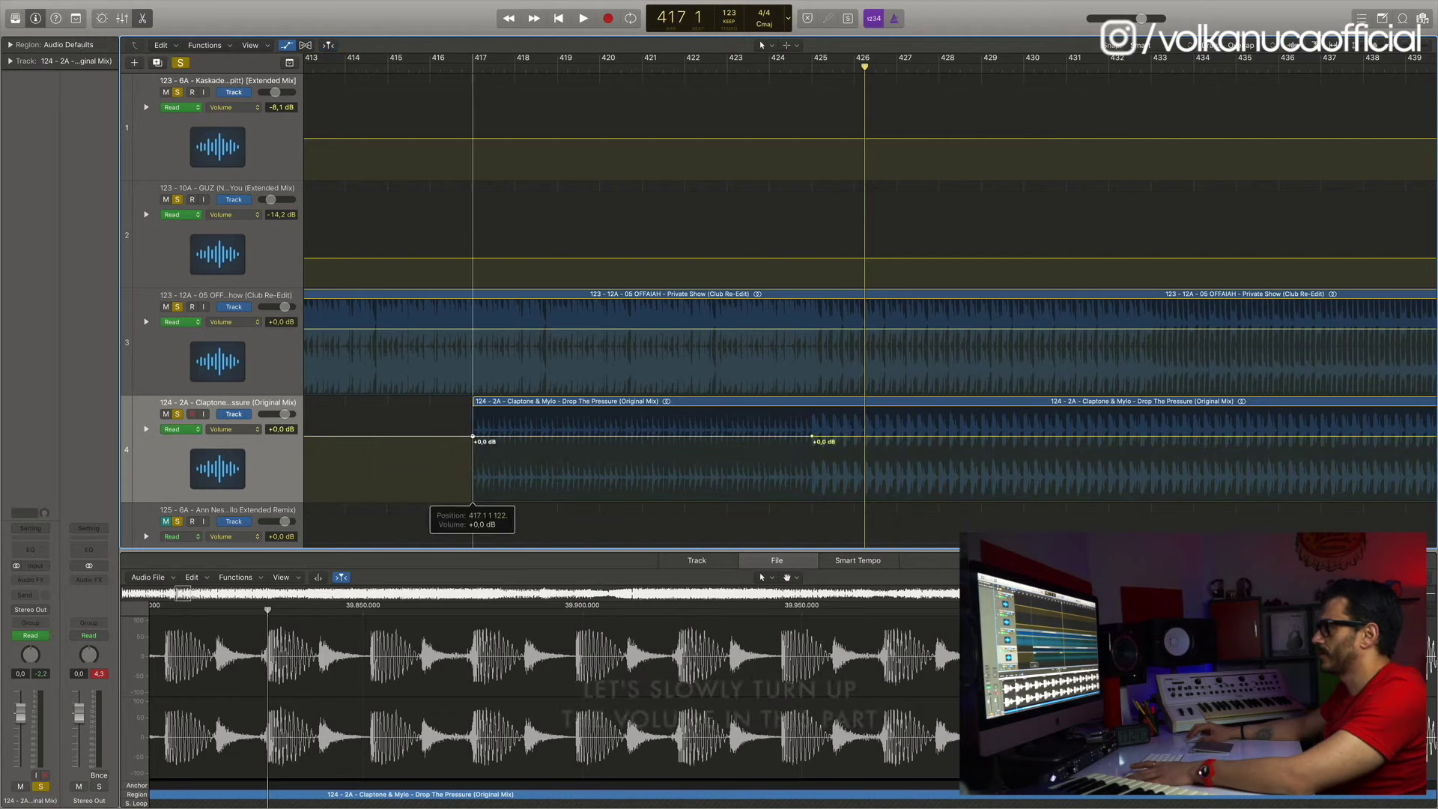
left_click_drag(472, 439, 473, 480)
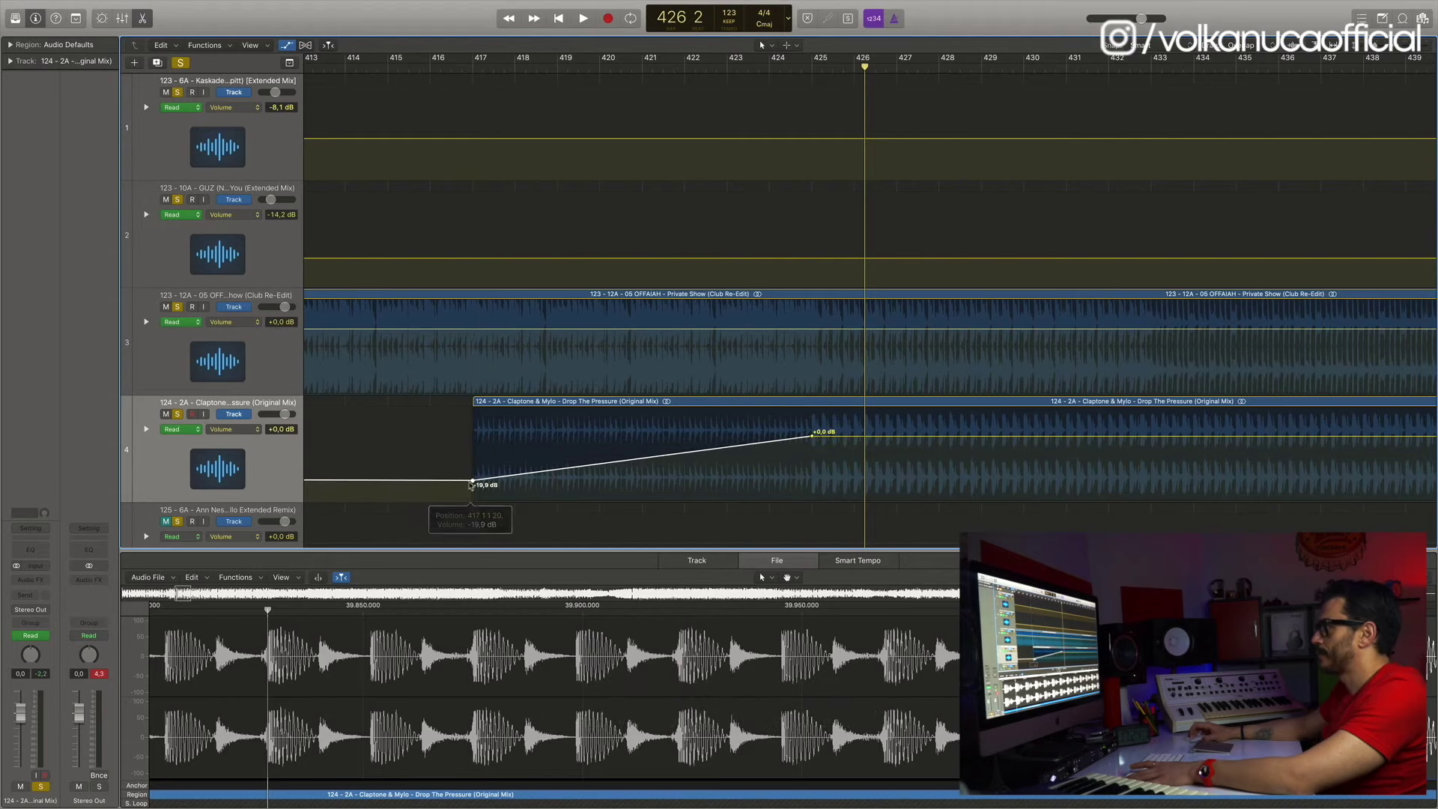
left_click_drag(815, 329, 809, 331)
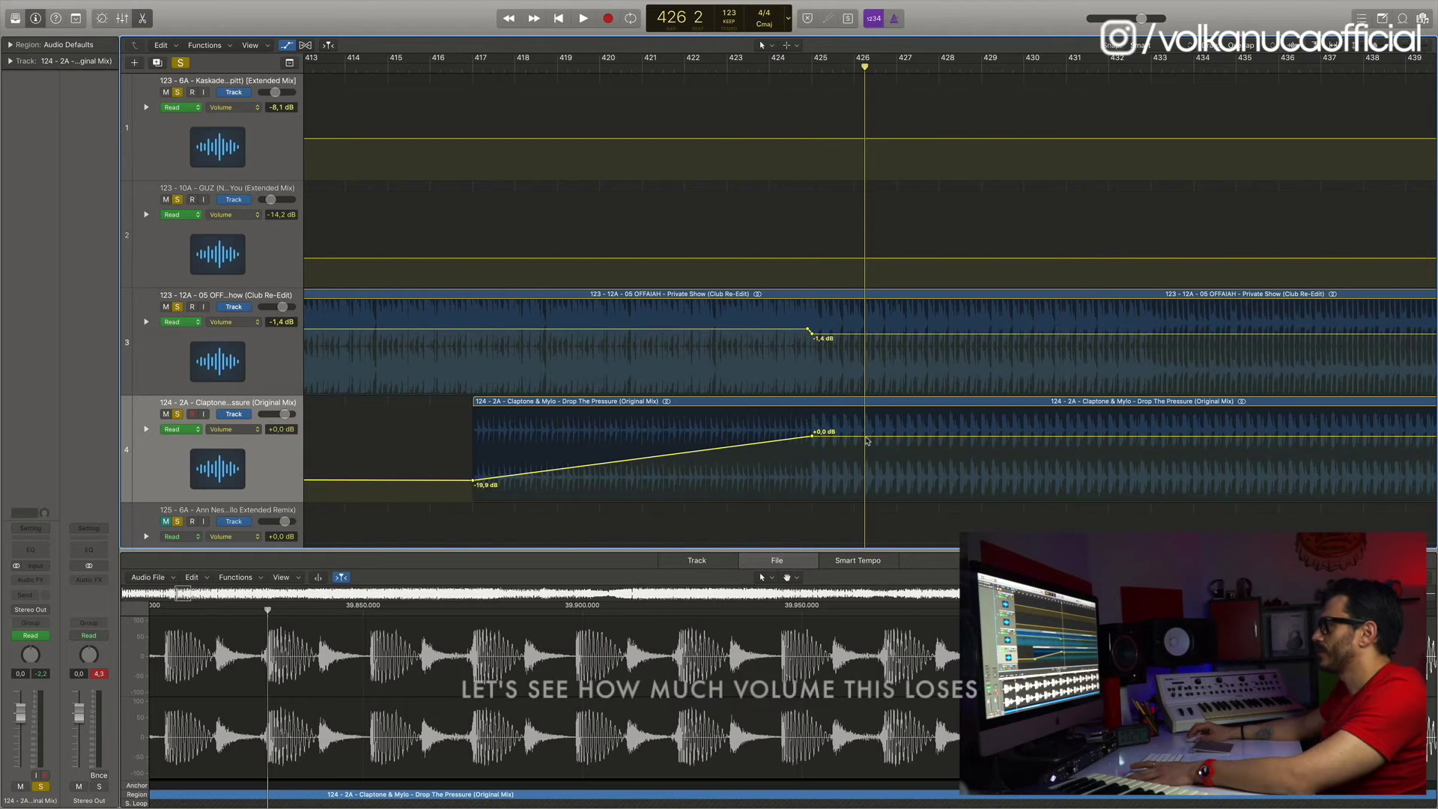
Play "Drop The Pressure" without "Private Show" from bar 425, and raise its volume from bar 425 onward to +2.1 dB
left_click(177, 307)
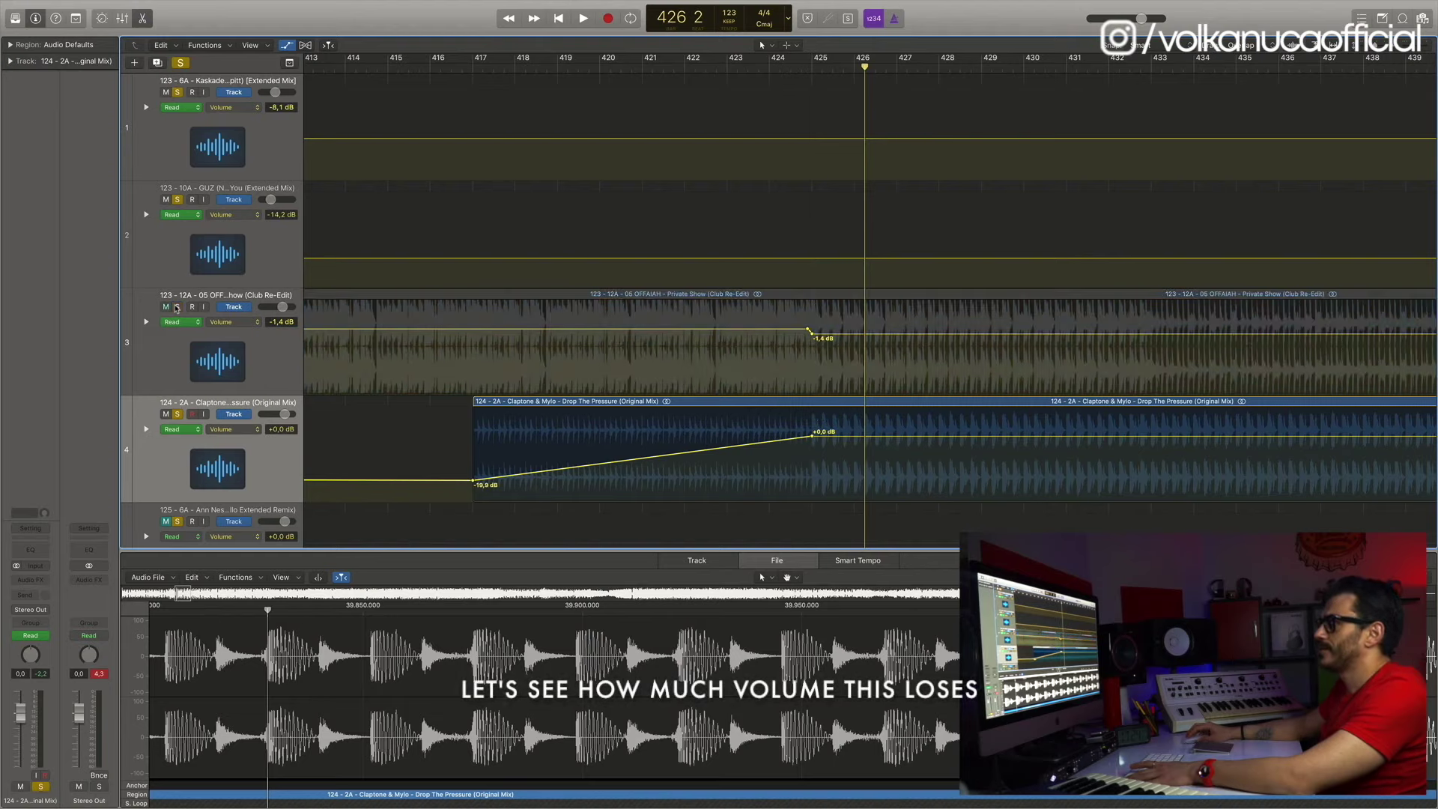
left_click(812, 70)
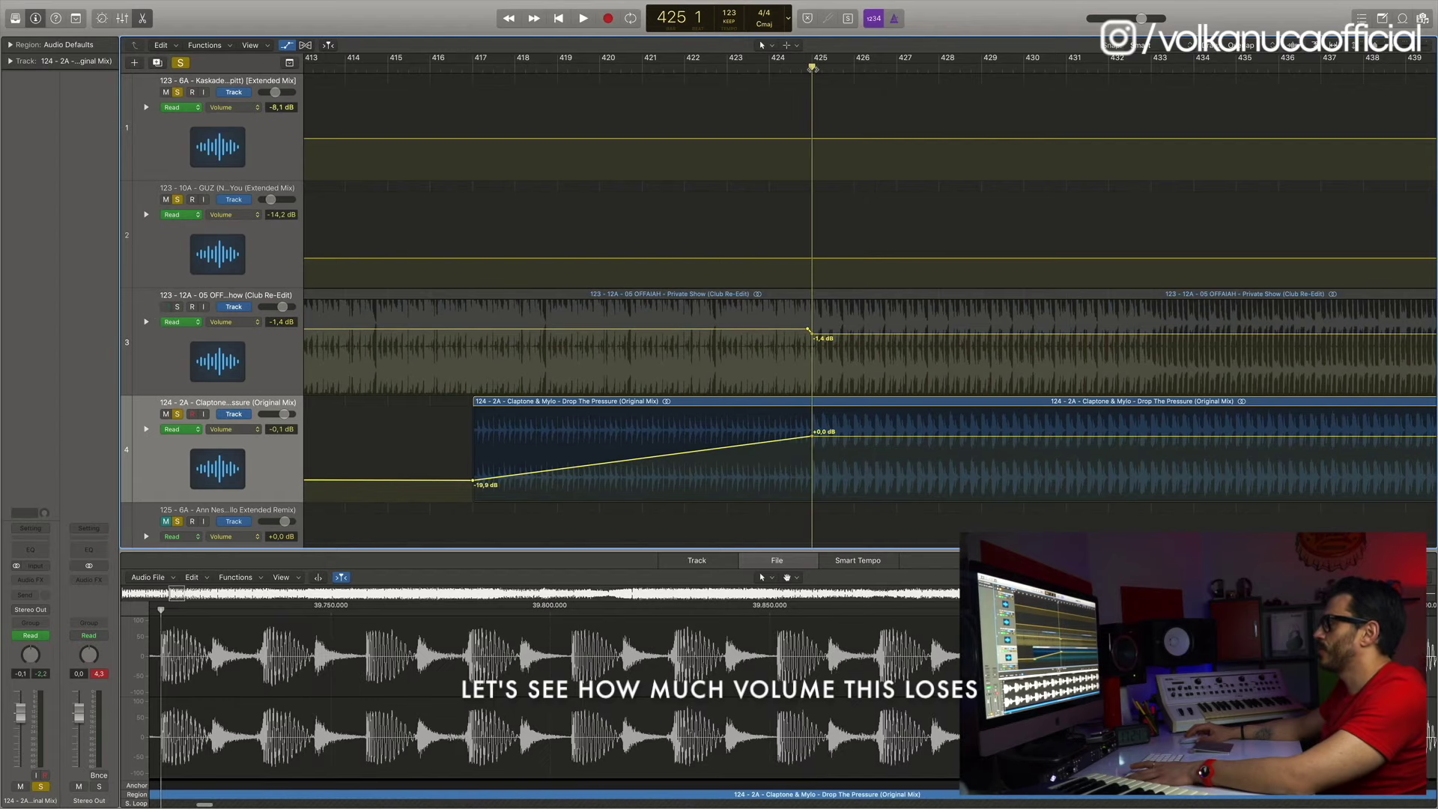
key("space")
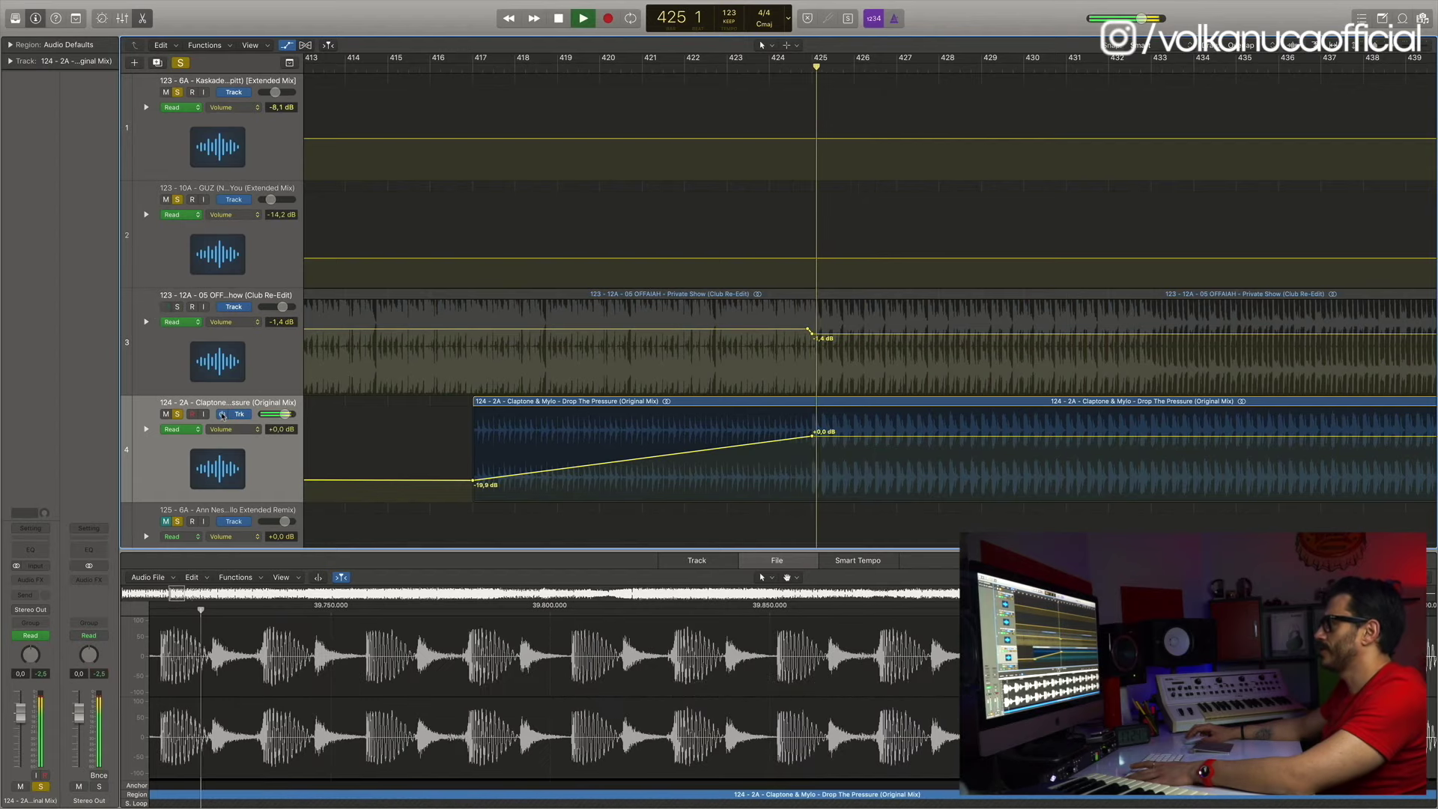
key("space")
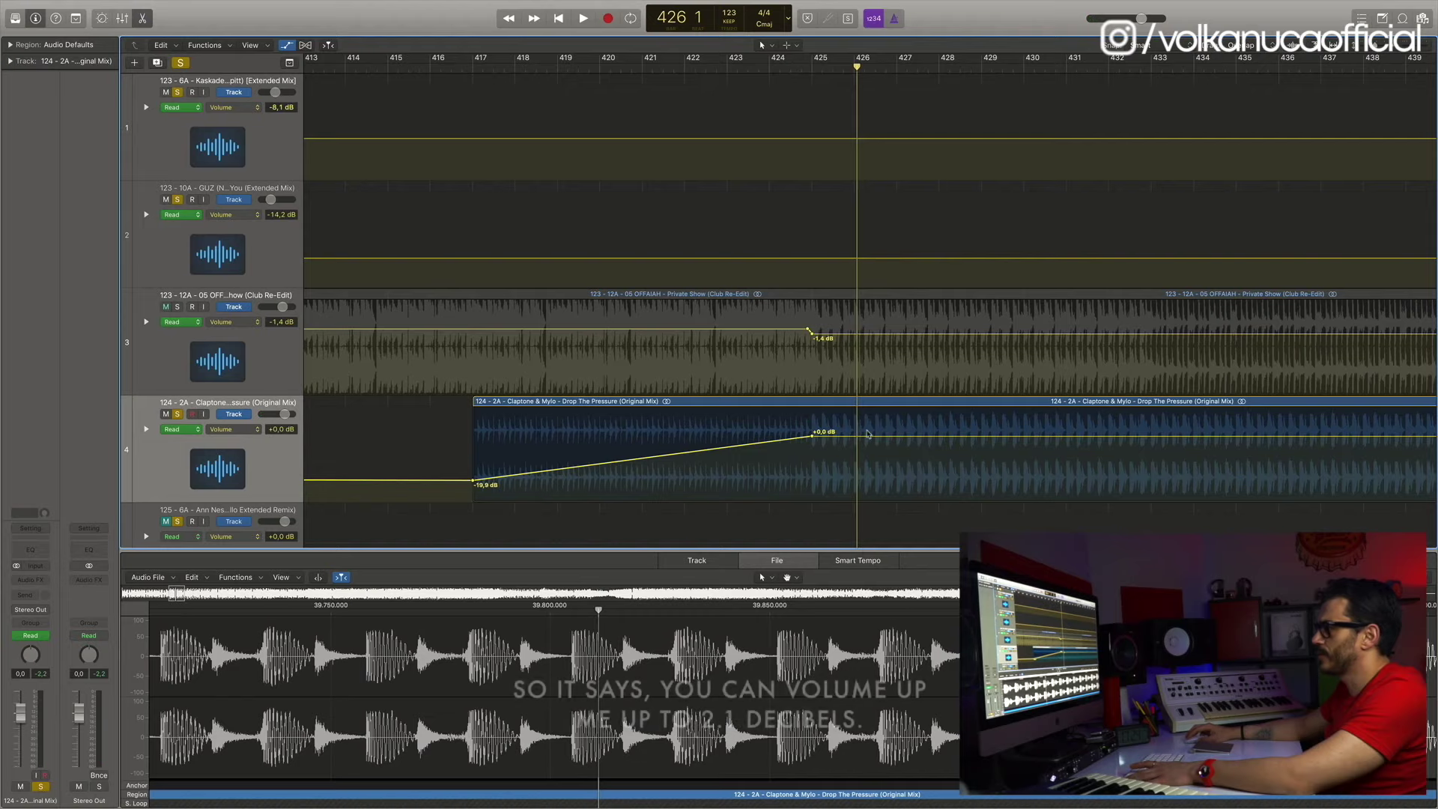
left_click_drag(869, 440, 868, 431)
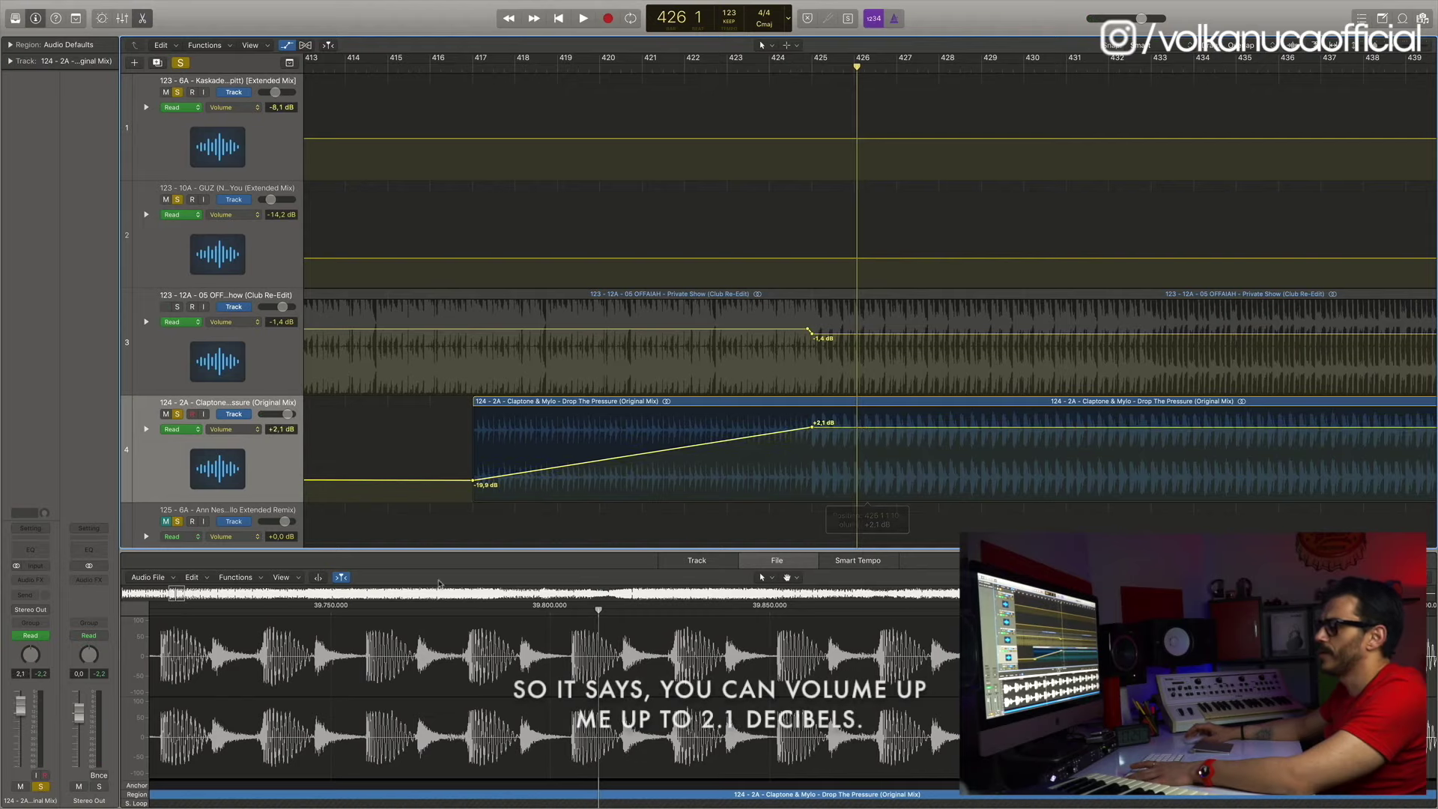
Play "Private Show" without "Drop The Pressure" from about bar 416 to check its output level
left_click(178, 417)
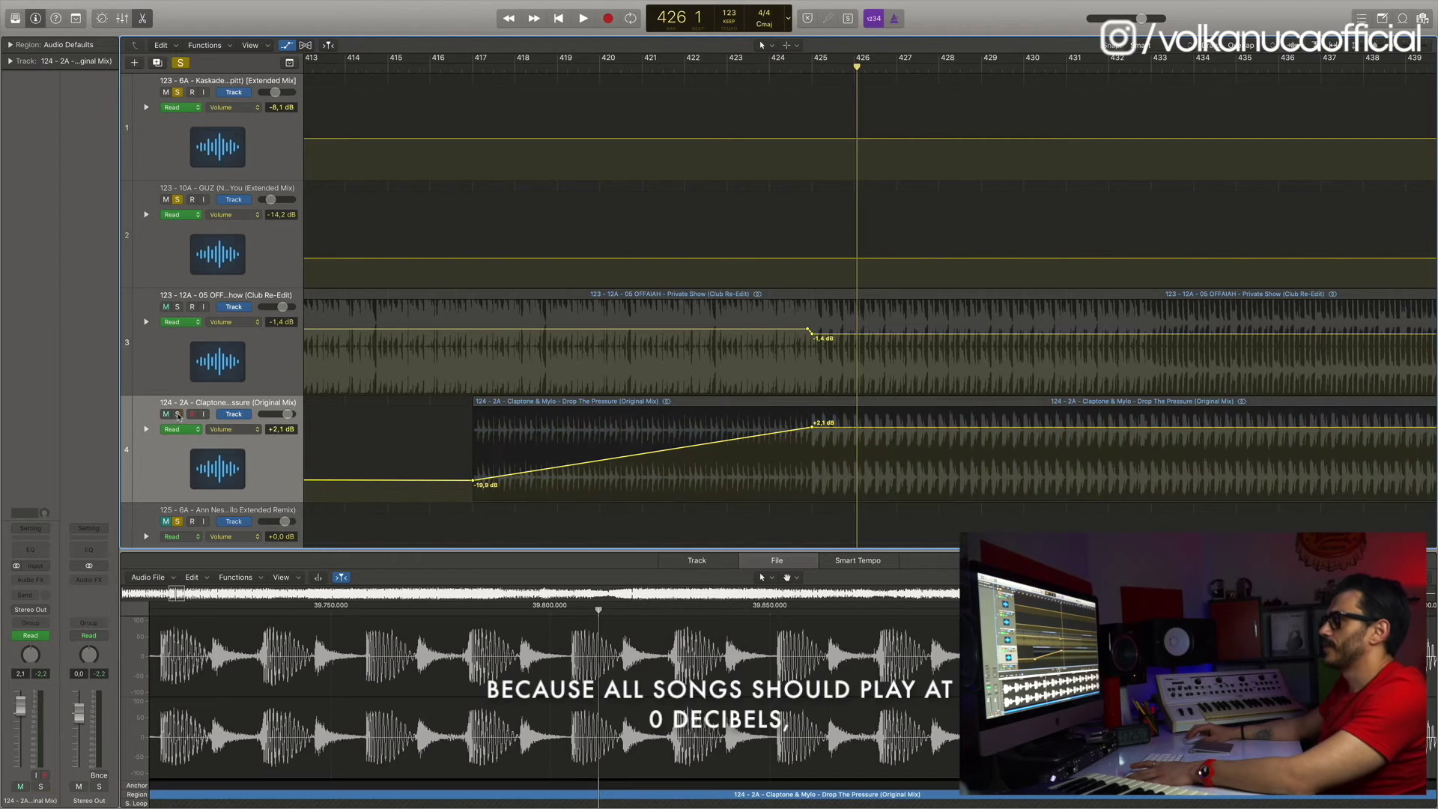
left_click(176, 307)
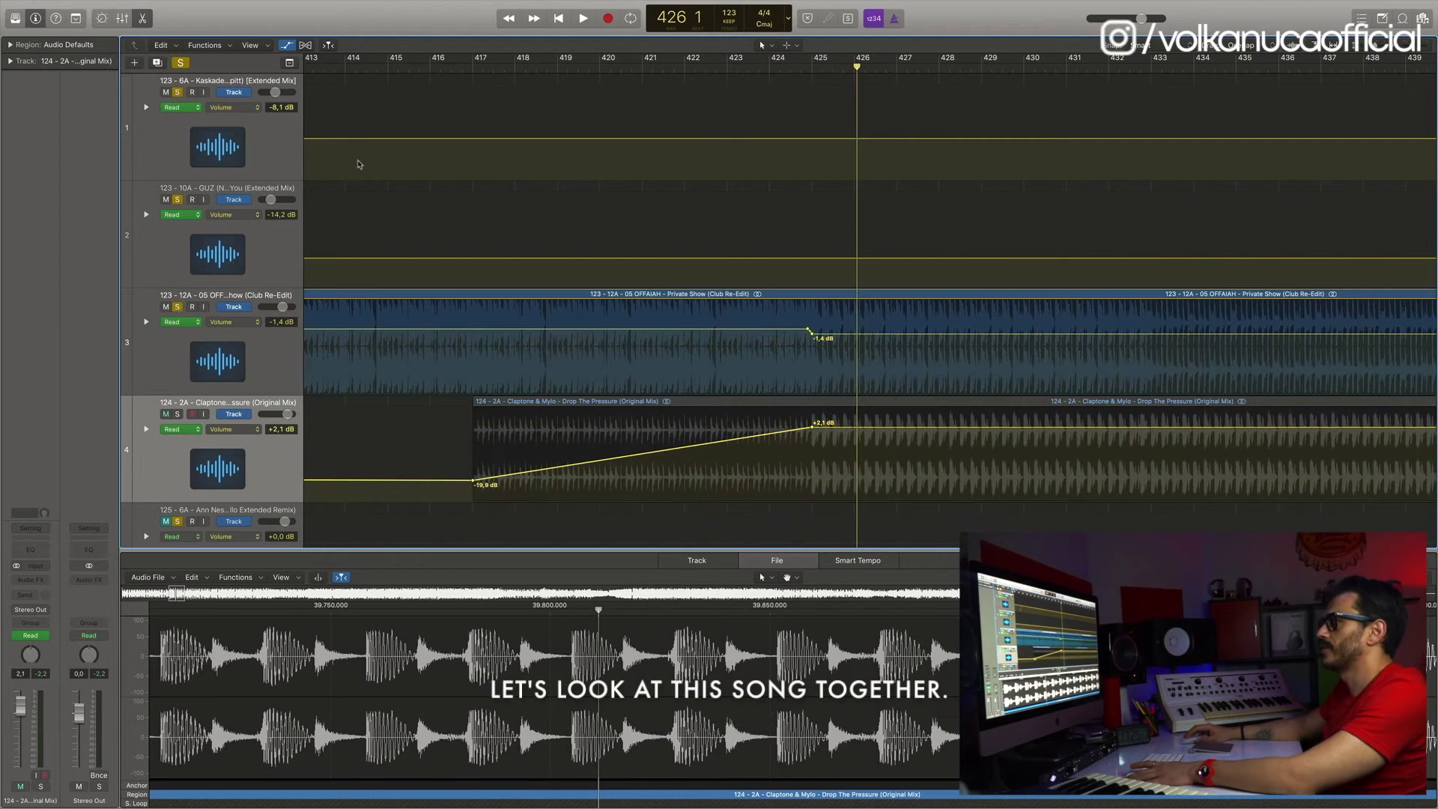
left_click(430, 69)
key("space")
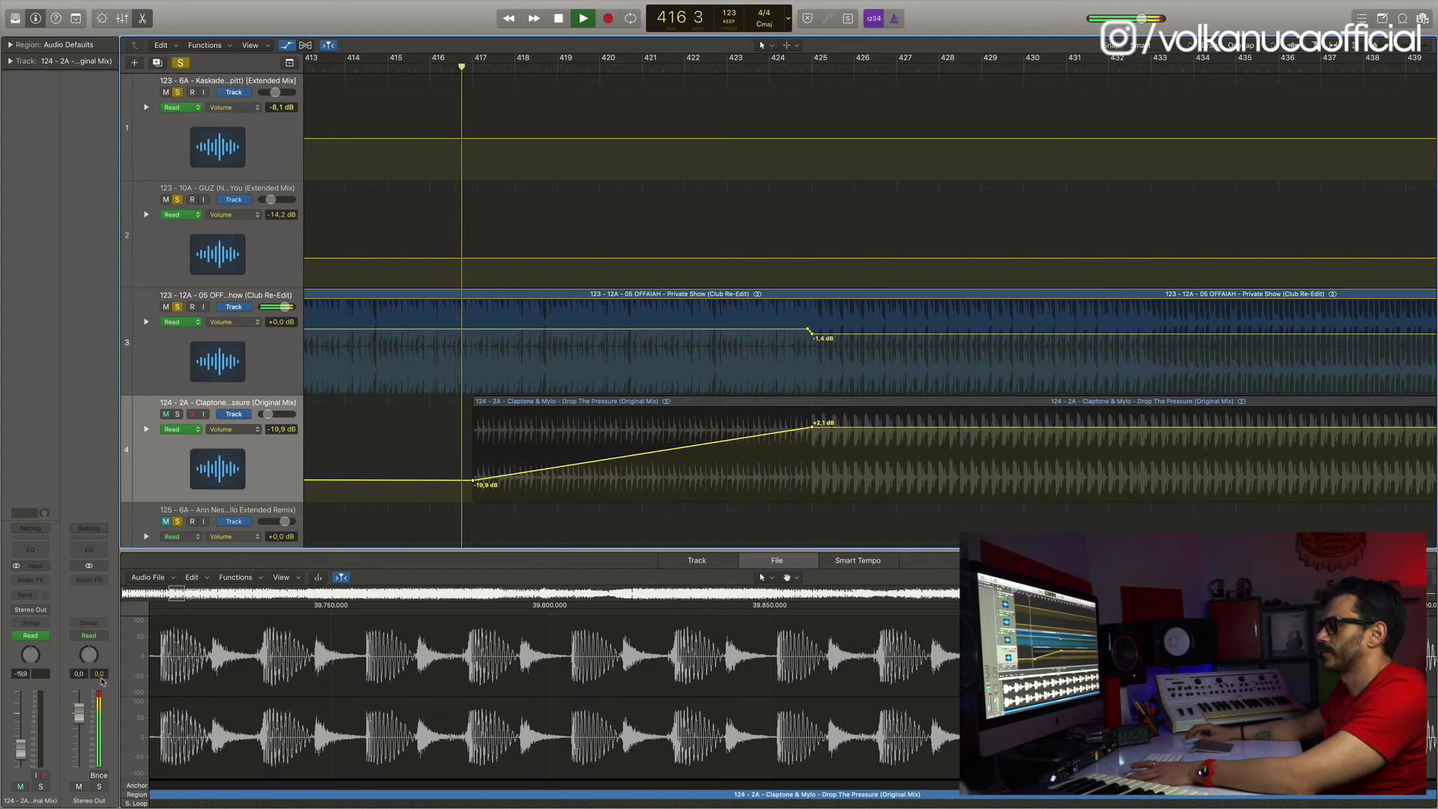
key("space")
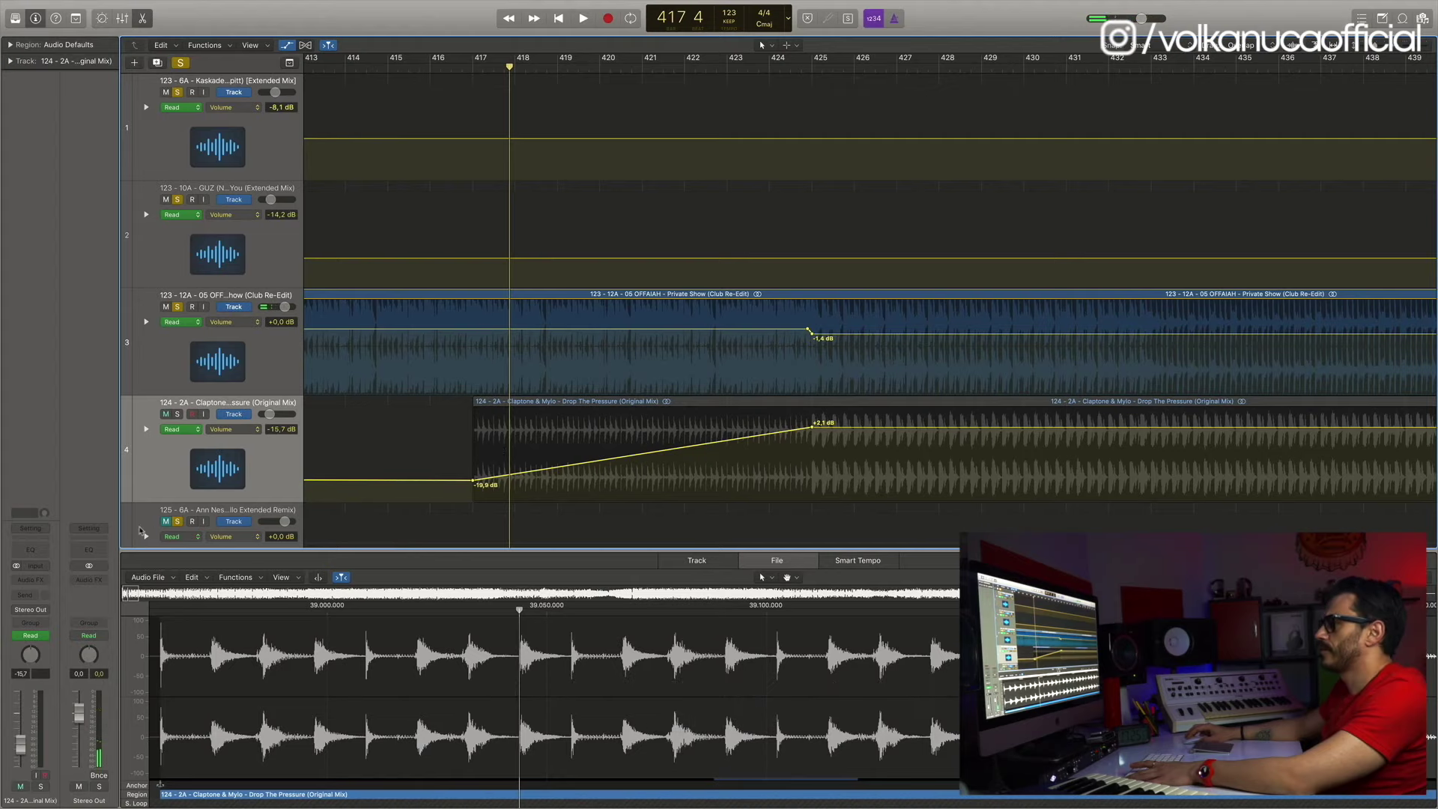
Insert a stereo Adaptive Limiter on the Stereo Out with 0.0 dB gain, a -0.1 dB out ceiling and True Peak Detection enabled
left_click(104, 581)
mouse_move(122, 683)
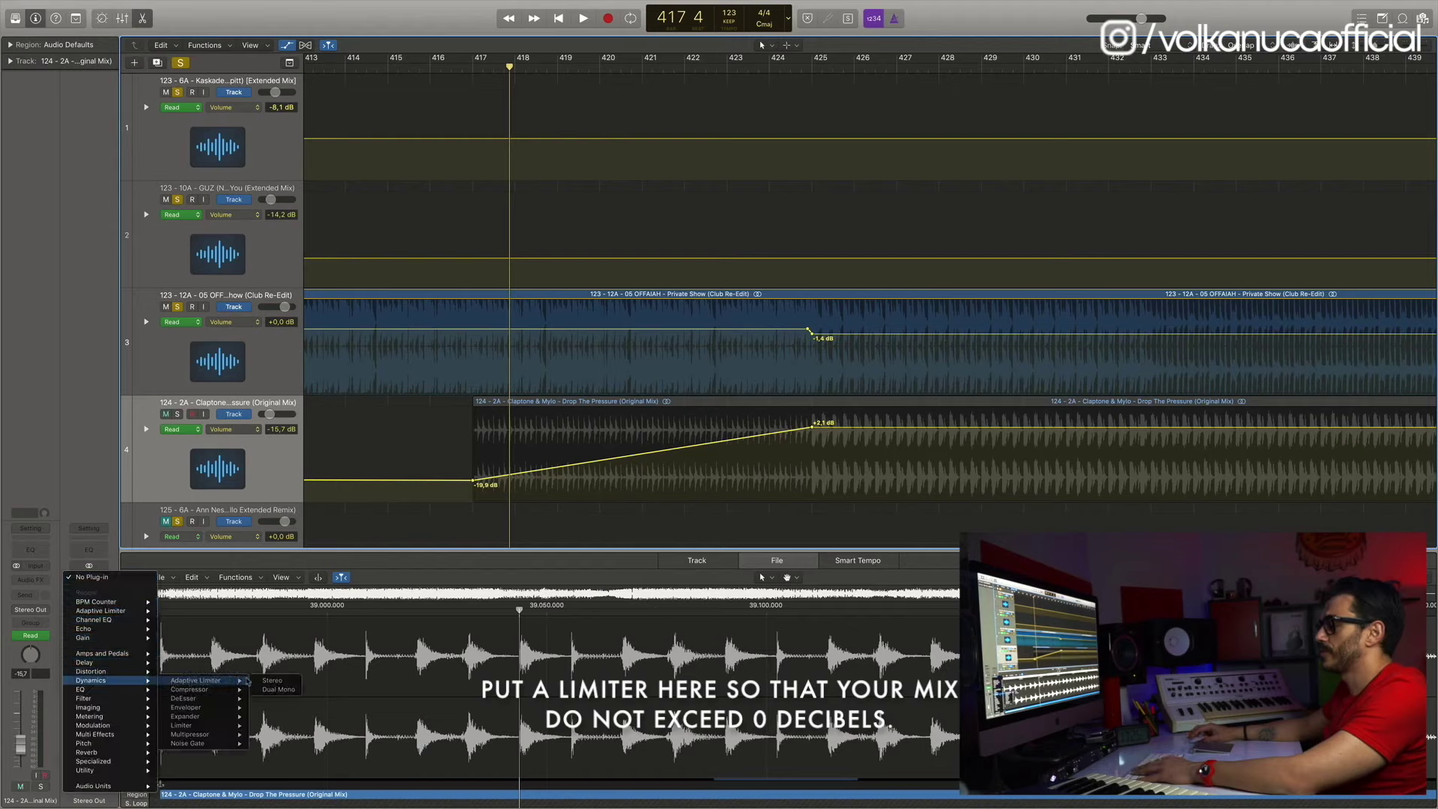
left_click(286, 681)
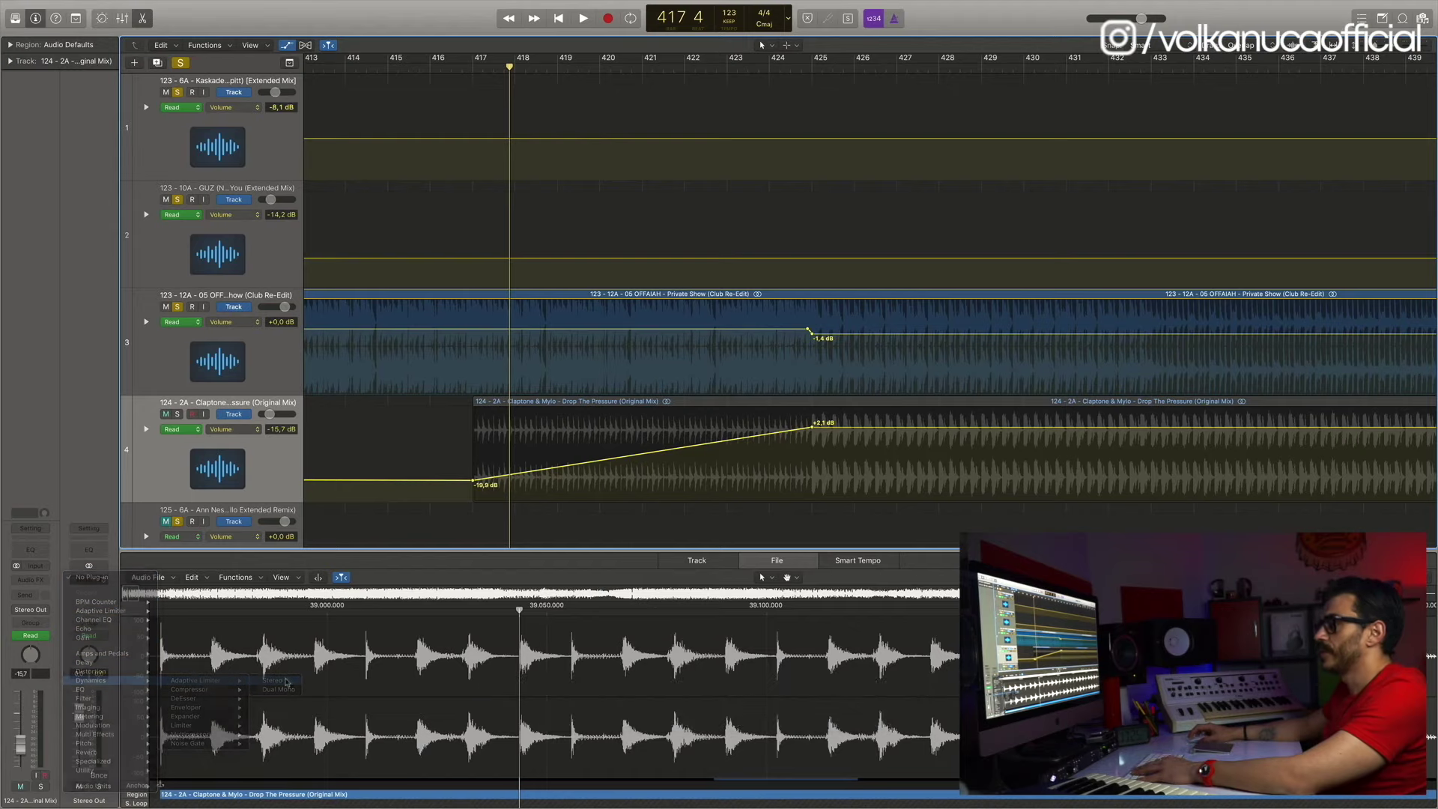
left_click_drag(214, 122, 214, 168)
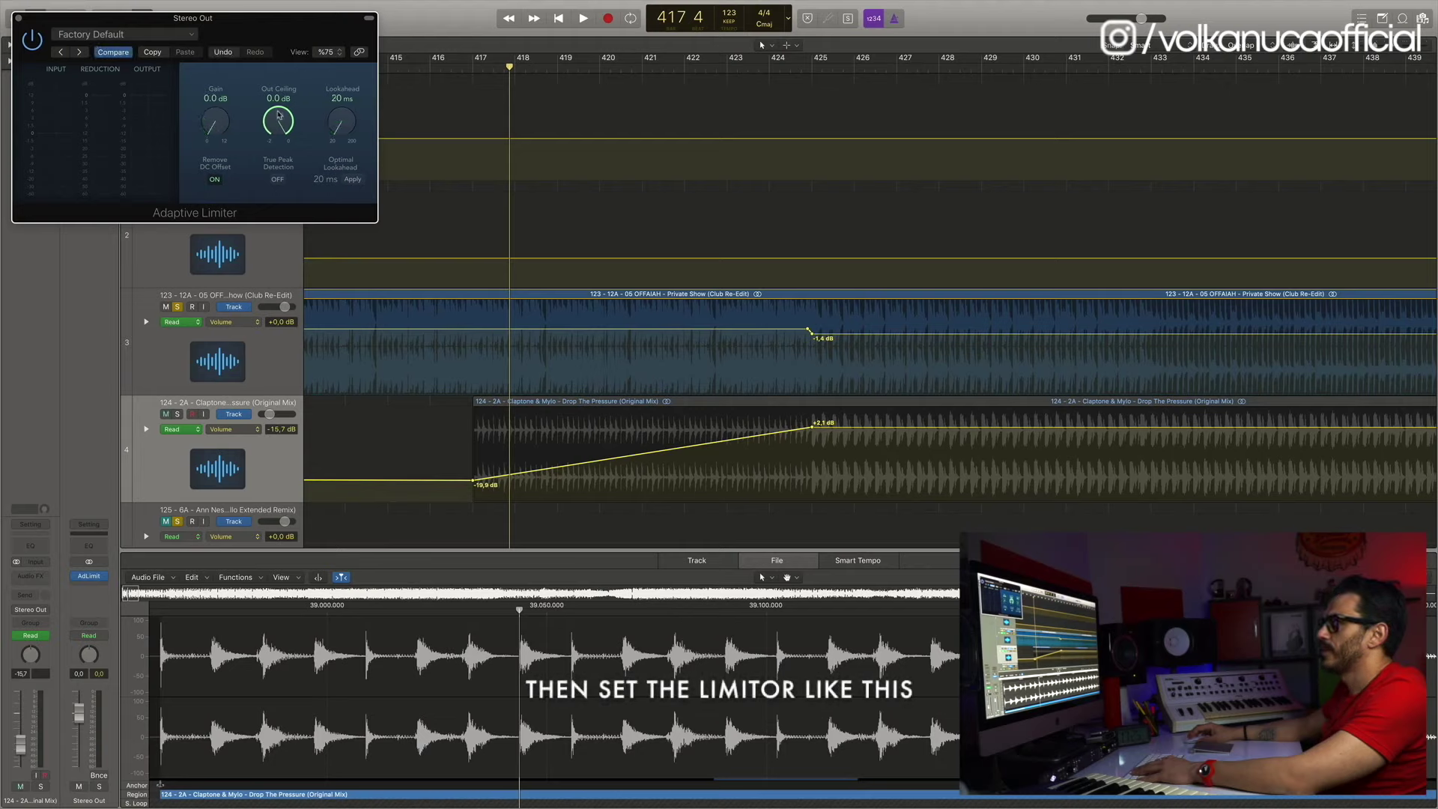
left_click(279, 181)
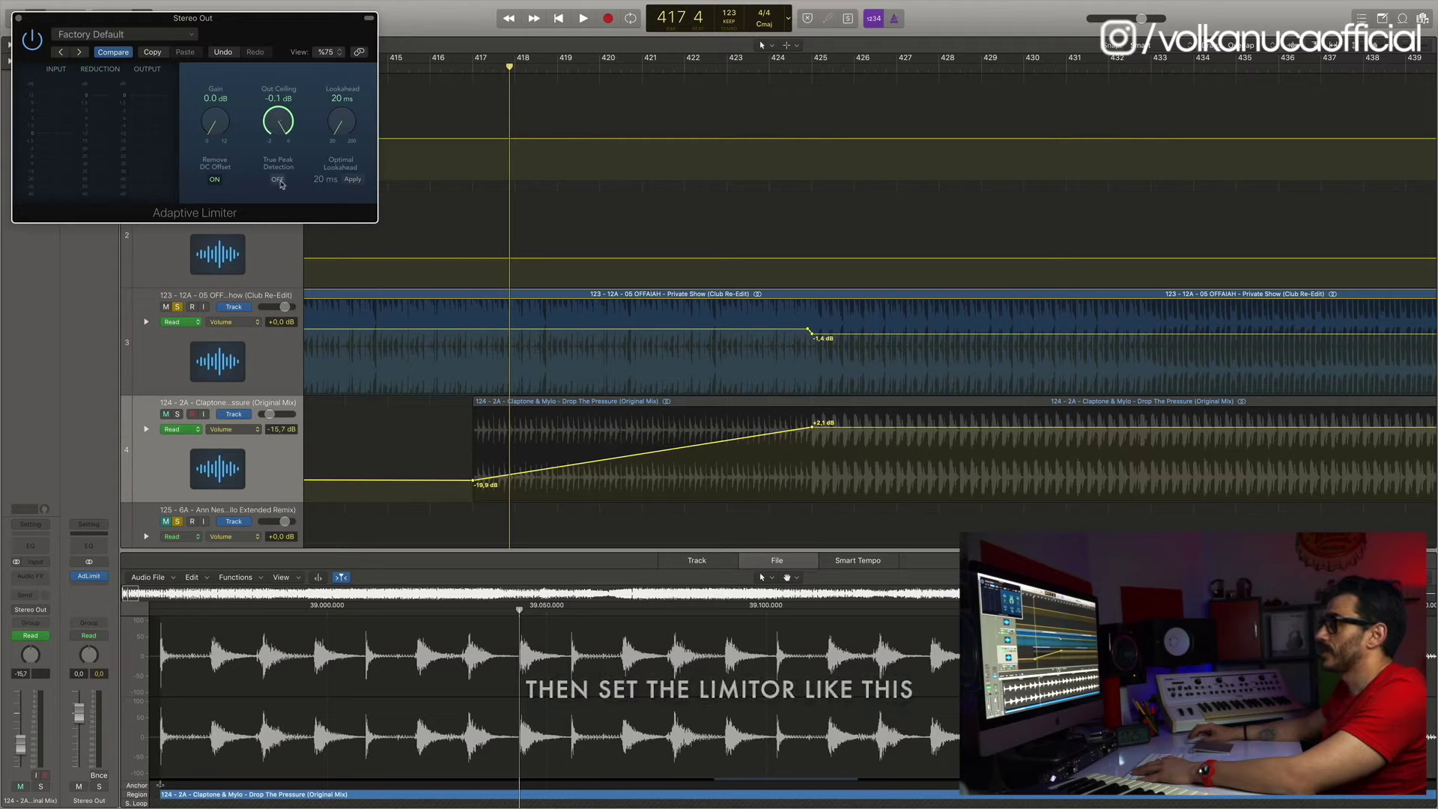
left_click(19, 18)
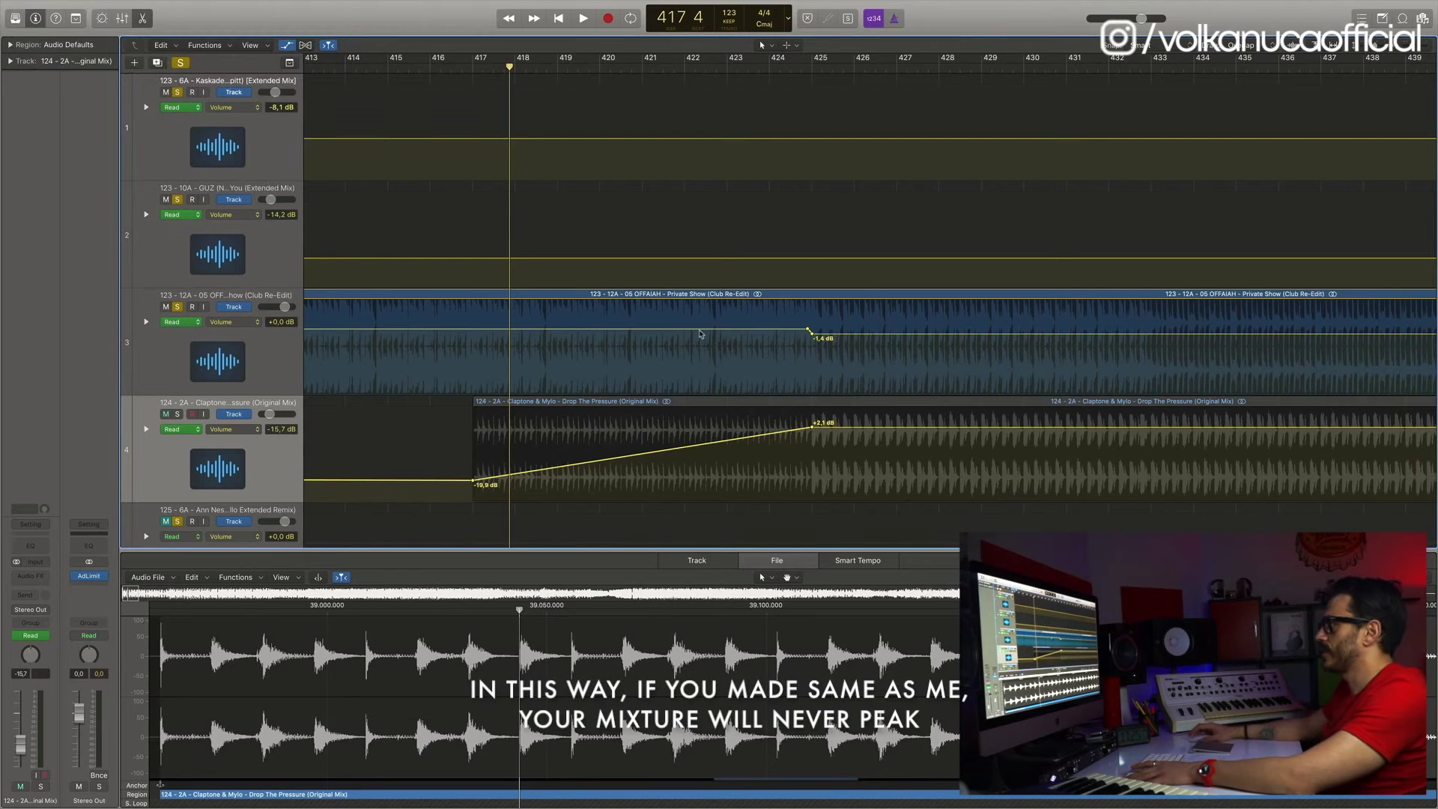
Solo "Drop The Pressure" again and play it together with "Private Show" from about bar 425
scroll(700, 334, "right", 5)
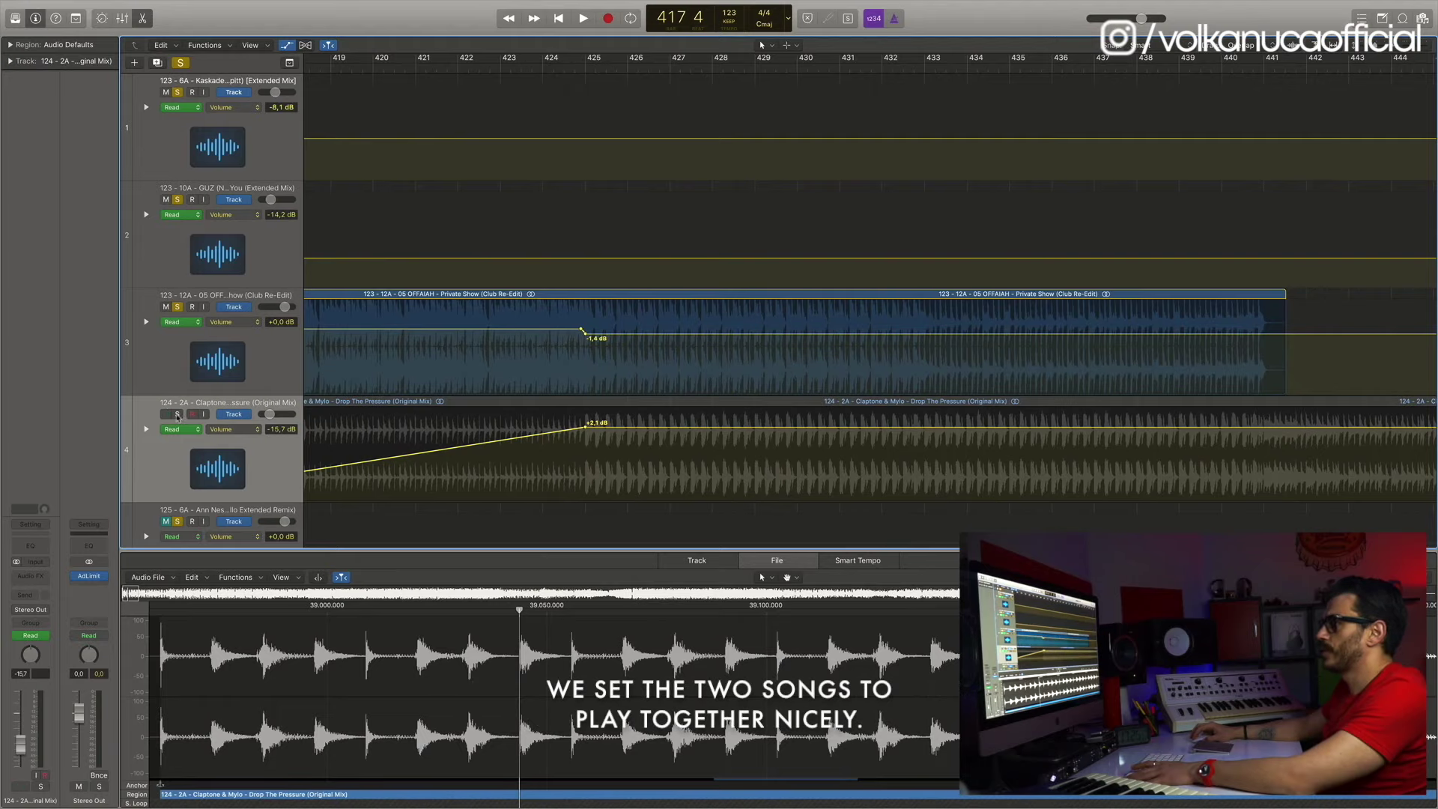
left_click(178, 415)
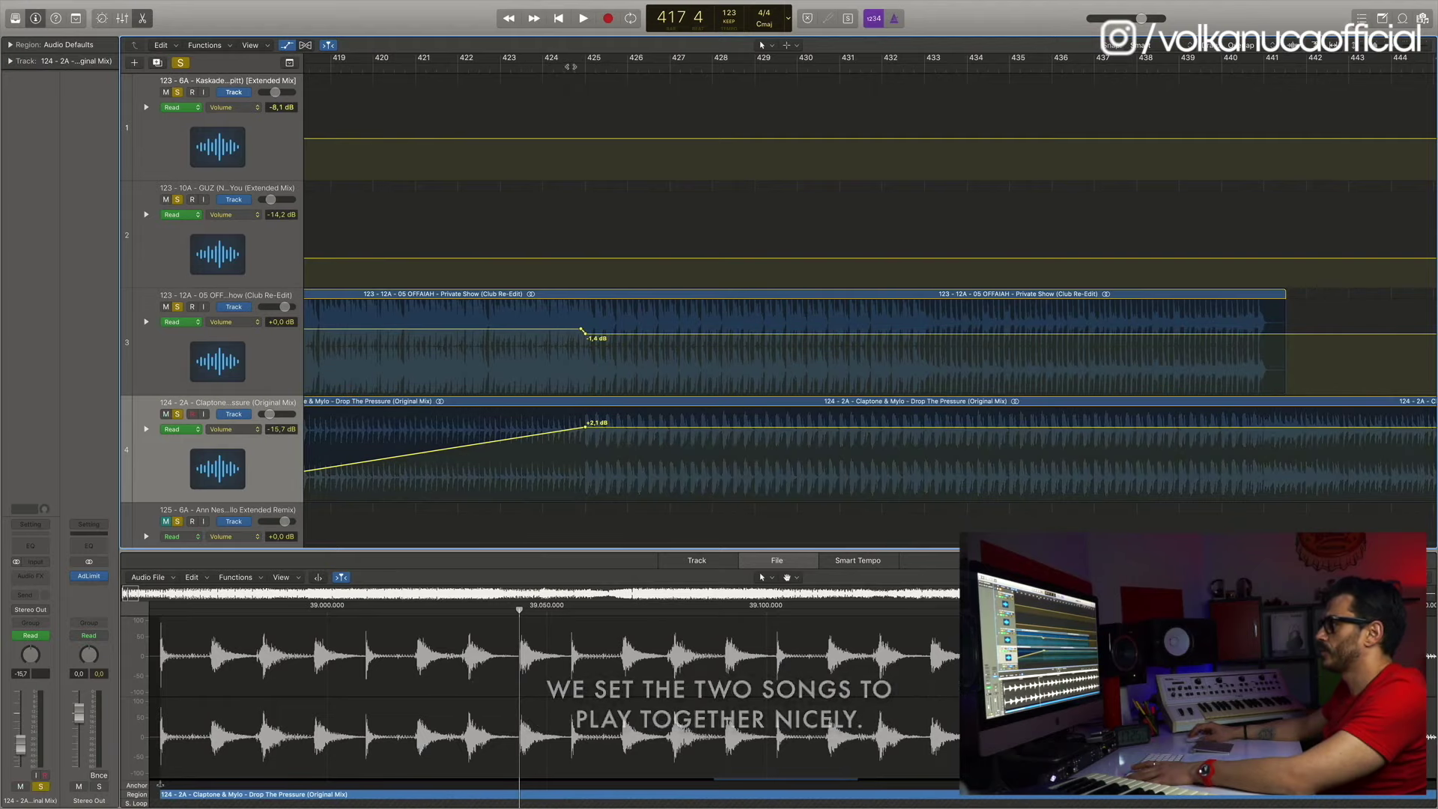
left_click(578, 66)
key("space")
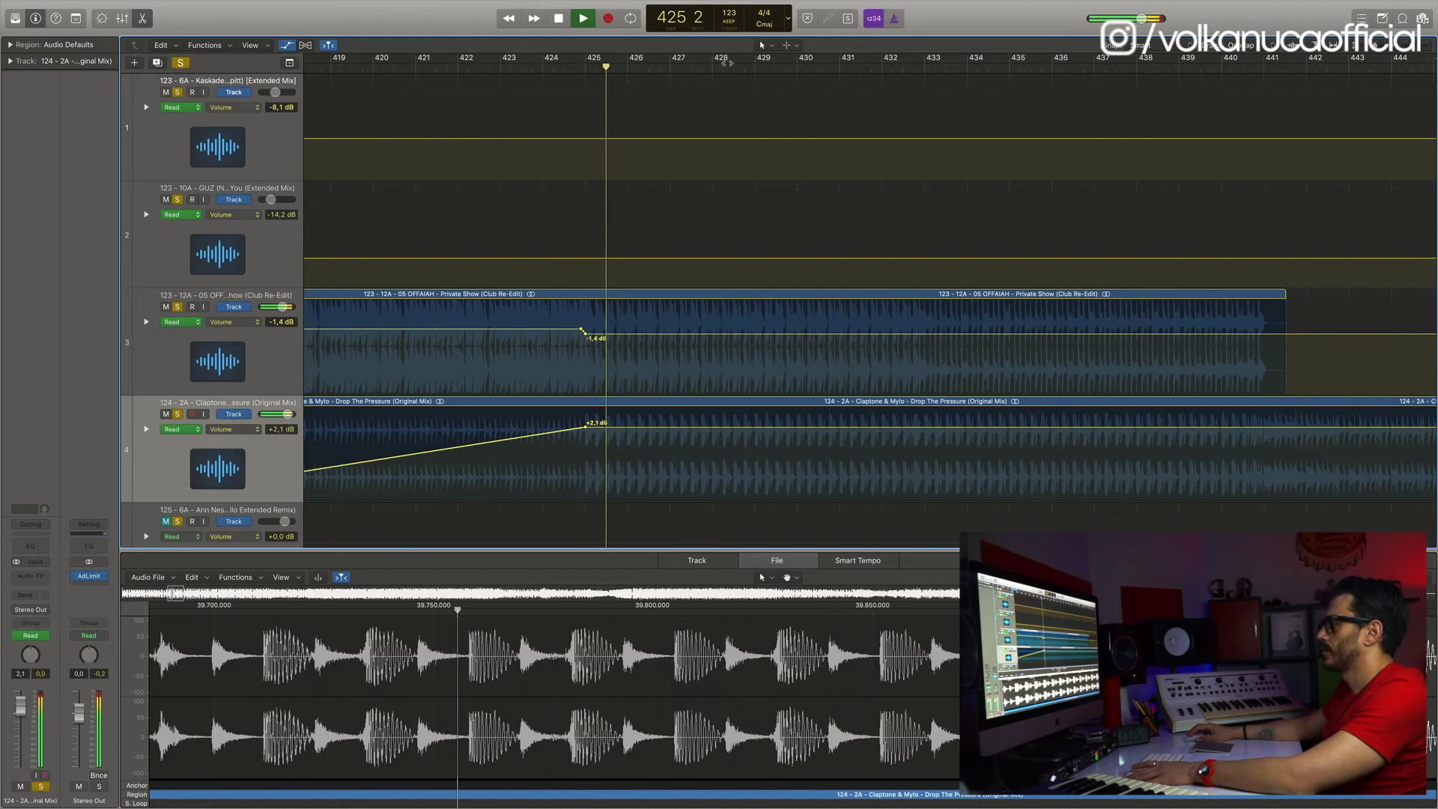
key("space")
Fade "Private Show" to -4.5 dB near bar 433 and -13.4 dB near bar 441, and ramp "Drop The Pressure" from +0.8 to +2.1 dB over bars 425–433
left_click(917, 336)
left_click_drag(917, 336, 917, 346)
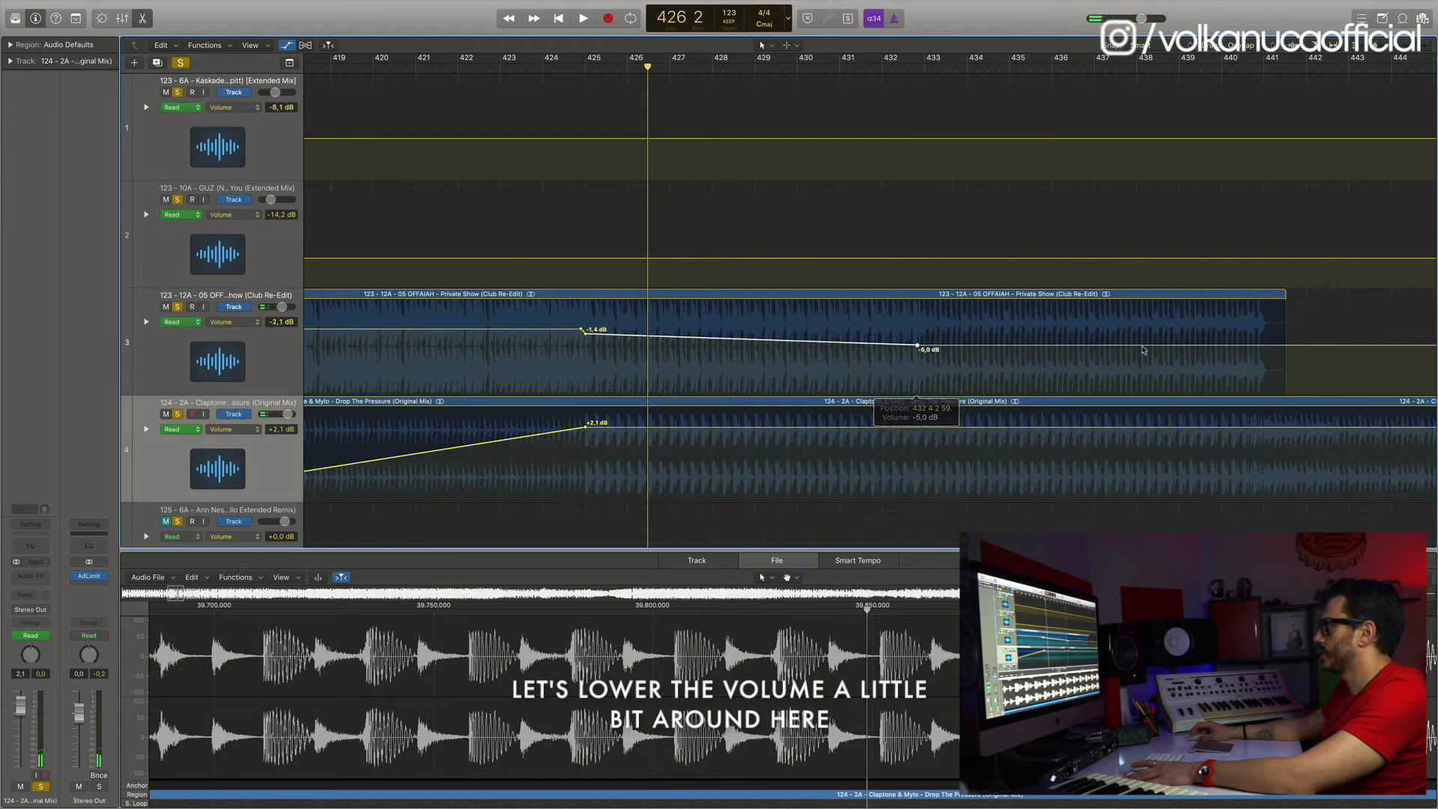
left_click_drag(1255, 346, 1254, 364)
left_click_drag(918, 345, 918, 343)
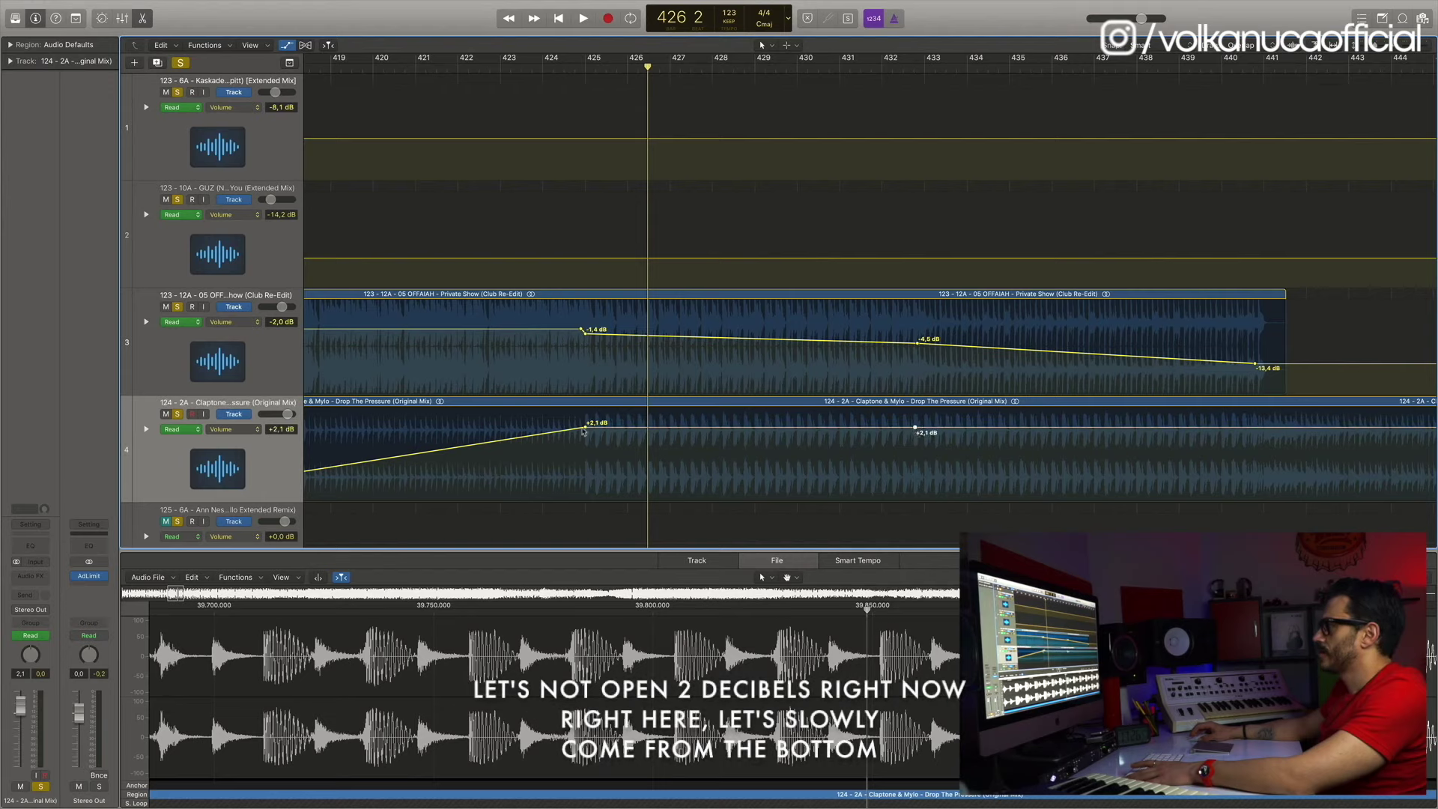
left_click_drag(586, 428, 585, 433)
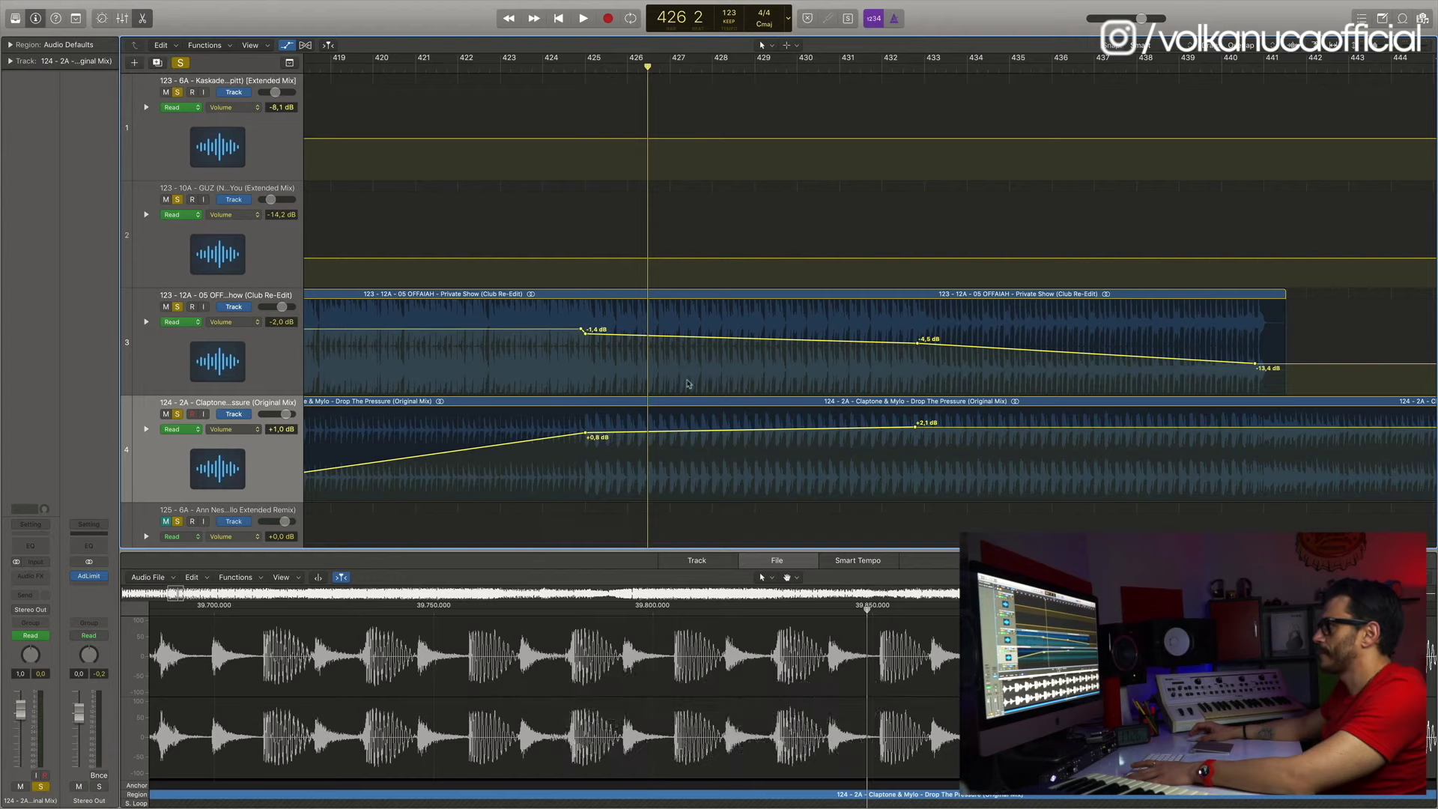
Mute "Drop The Pressure" and listen to "Private Show" from just before bar 425 for its kick
left_click(166, 414)
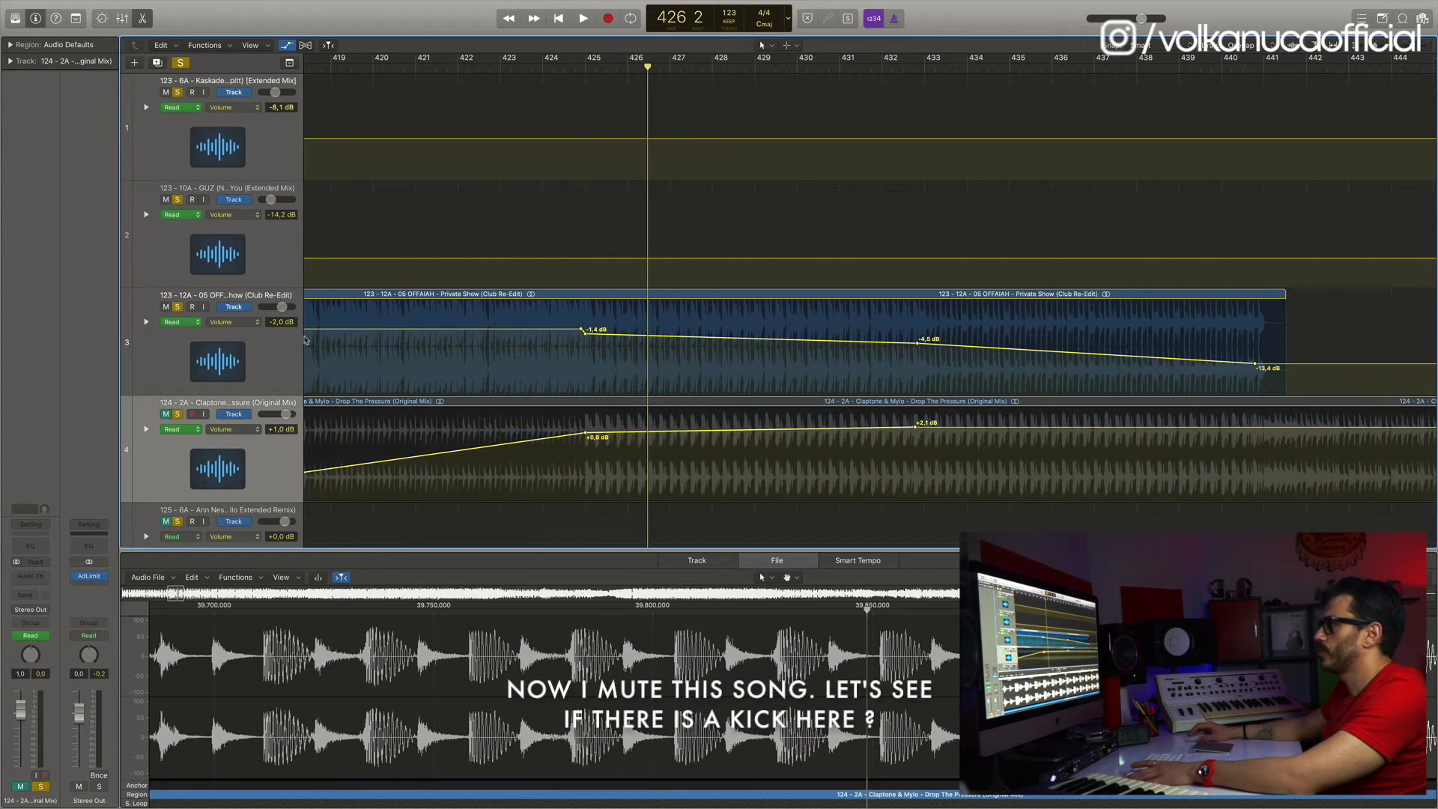
double_click(571, 68)
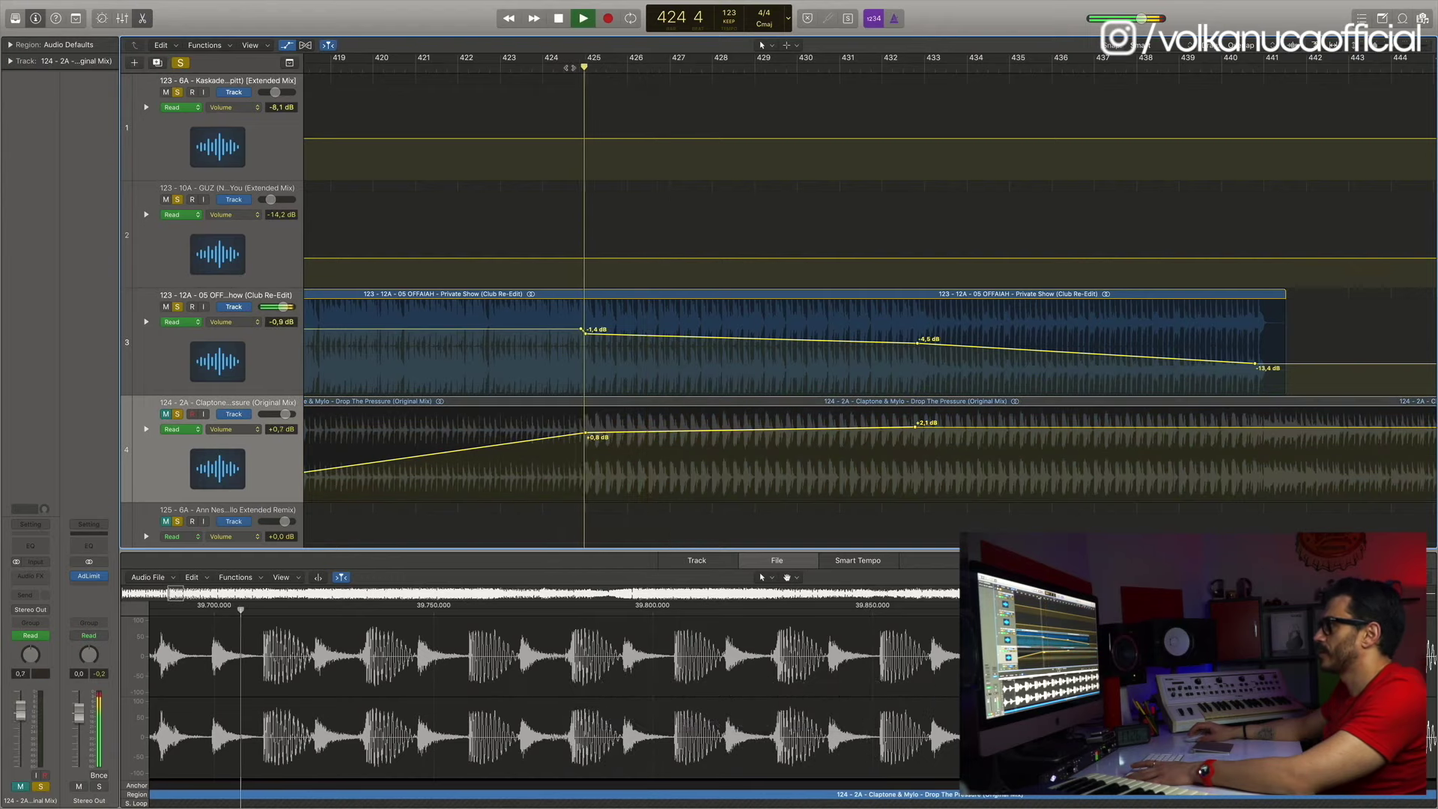
key("space")
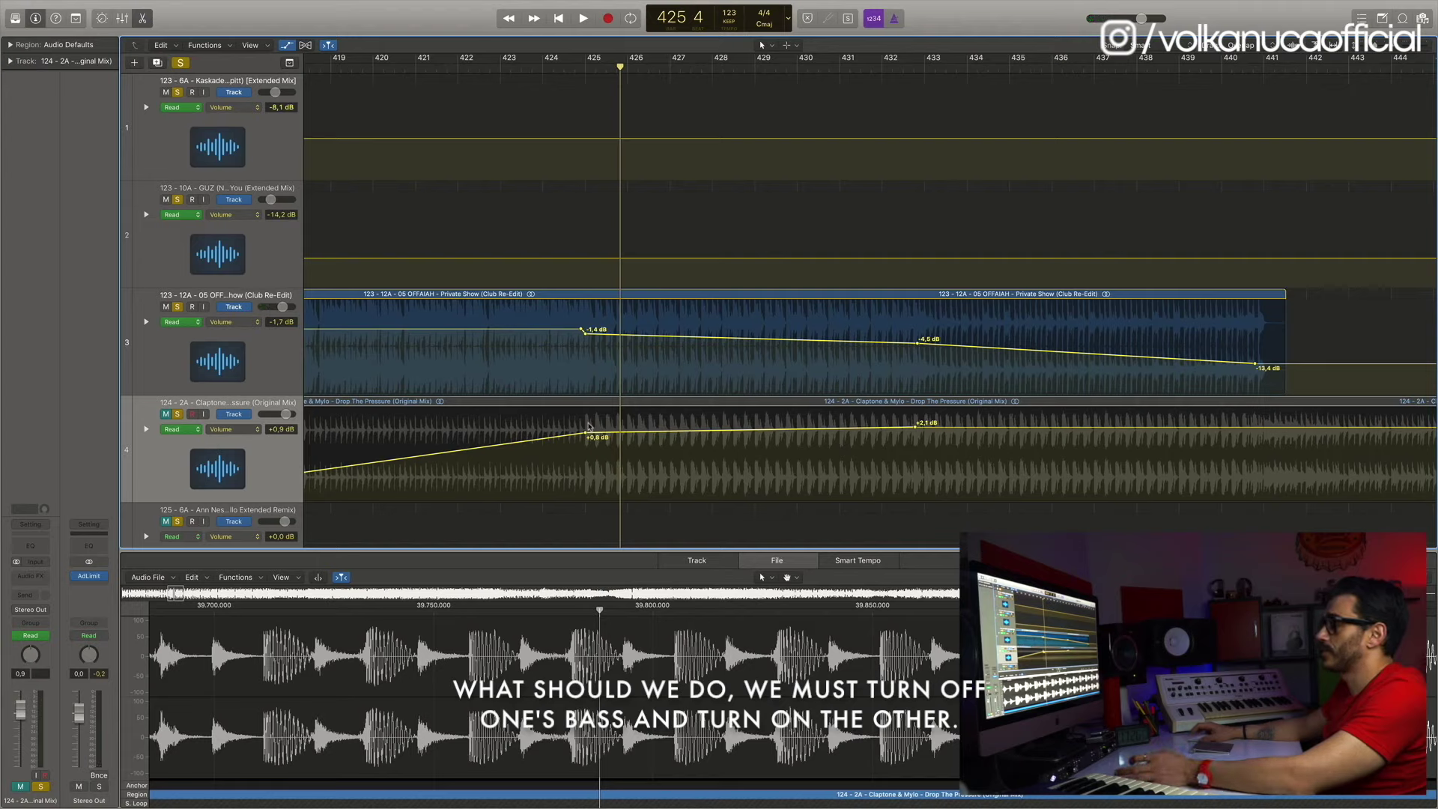
Place the playhead at bar 425, add a Channel EQ to "Private Show", and set the track's automation mode to Touch
left_click(584, 64)
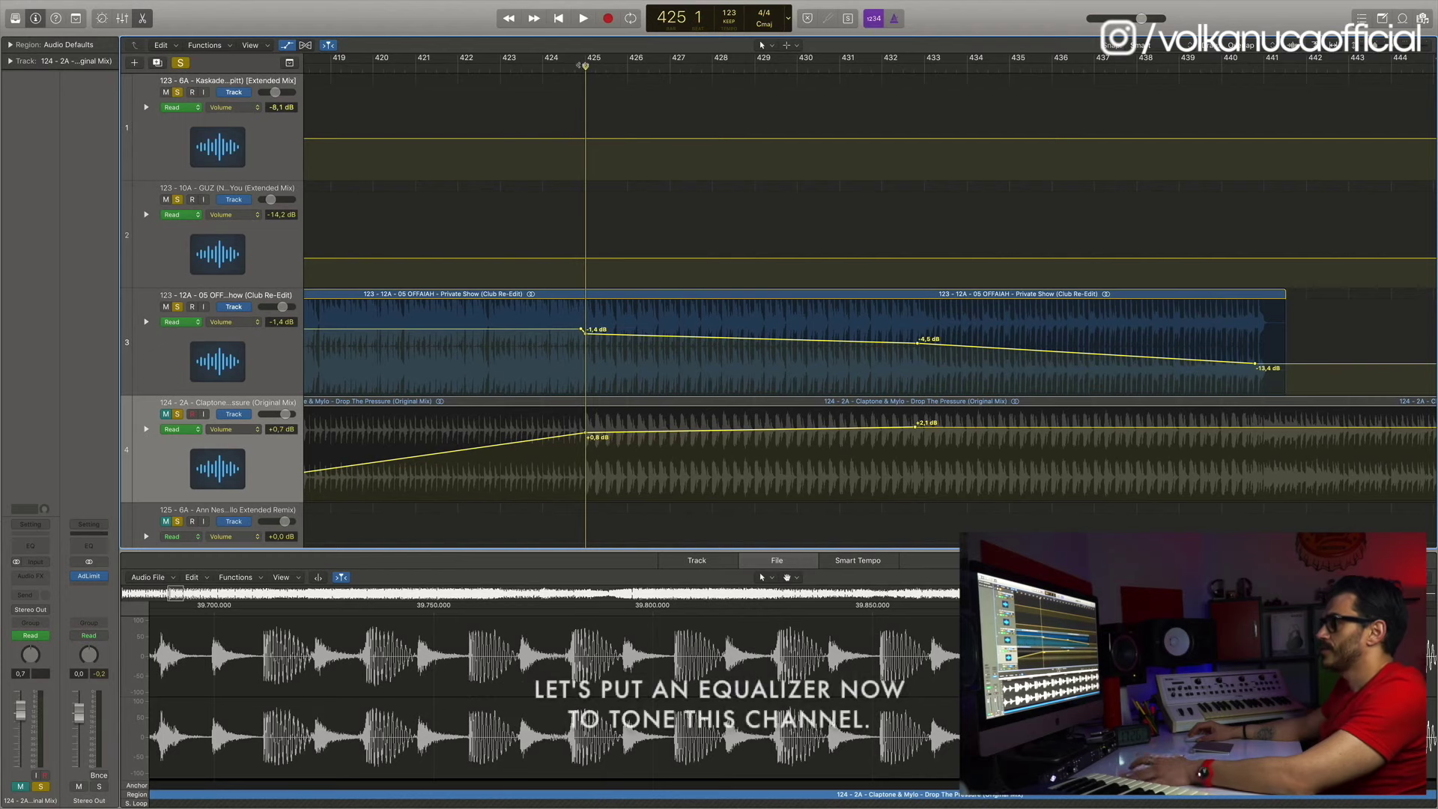
left_click(284, 357)
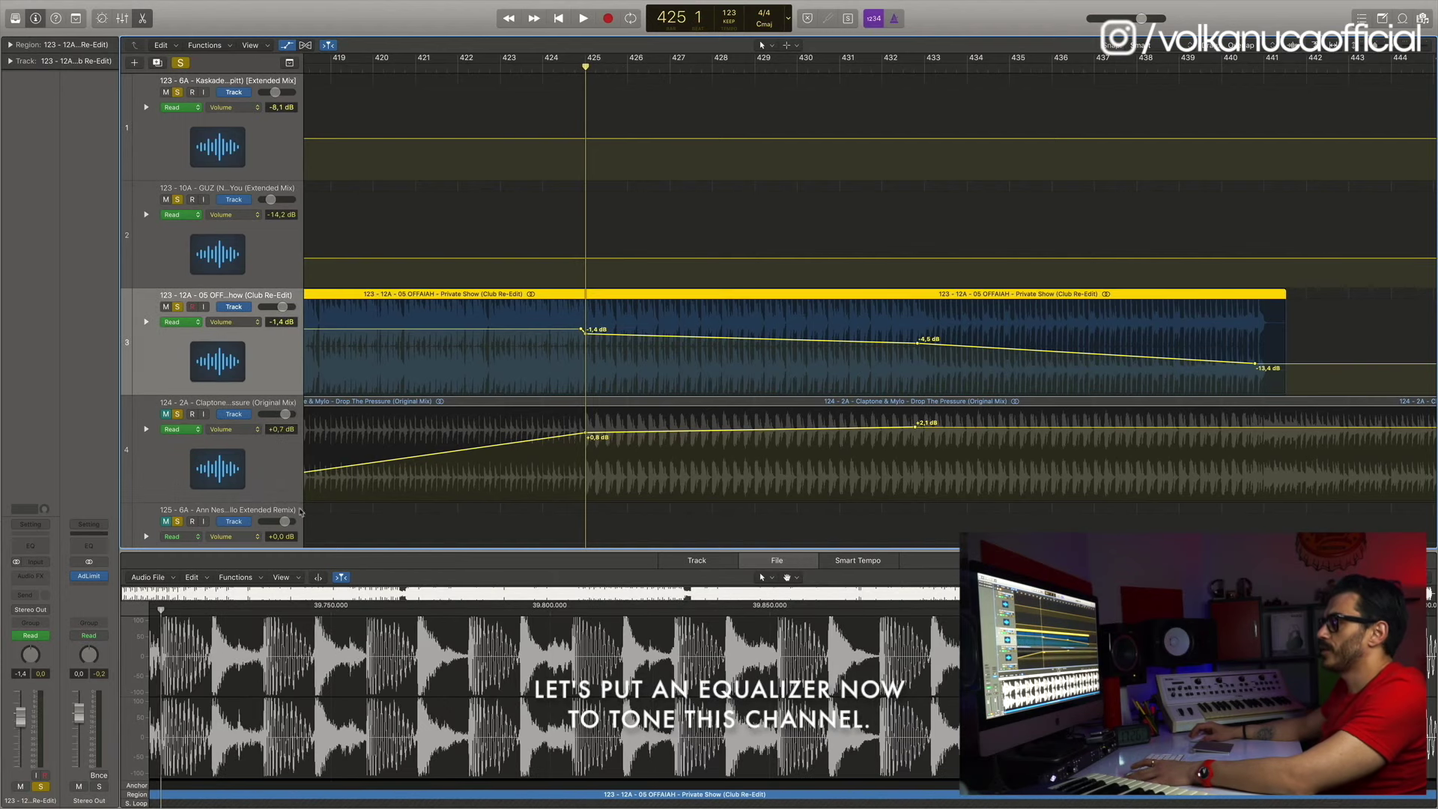
left_click(22, 546)
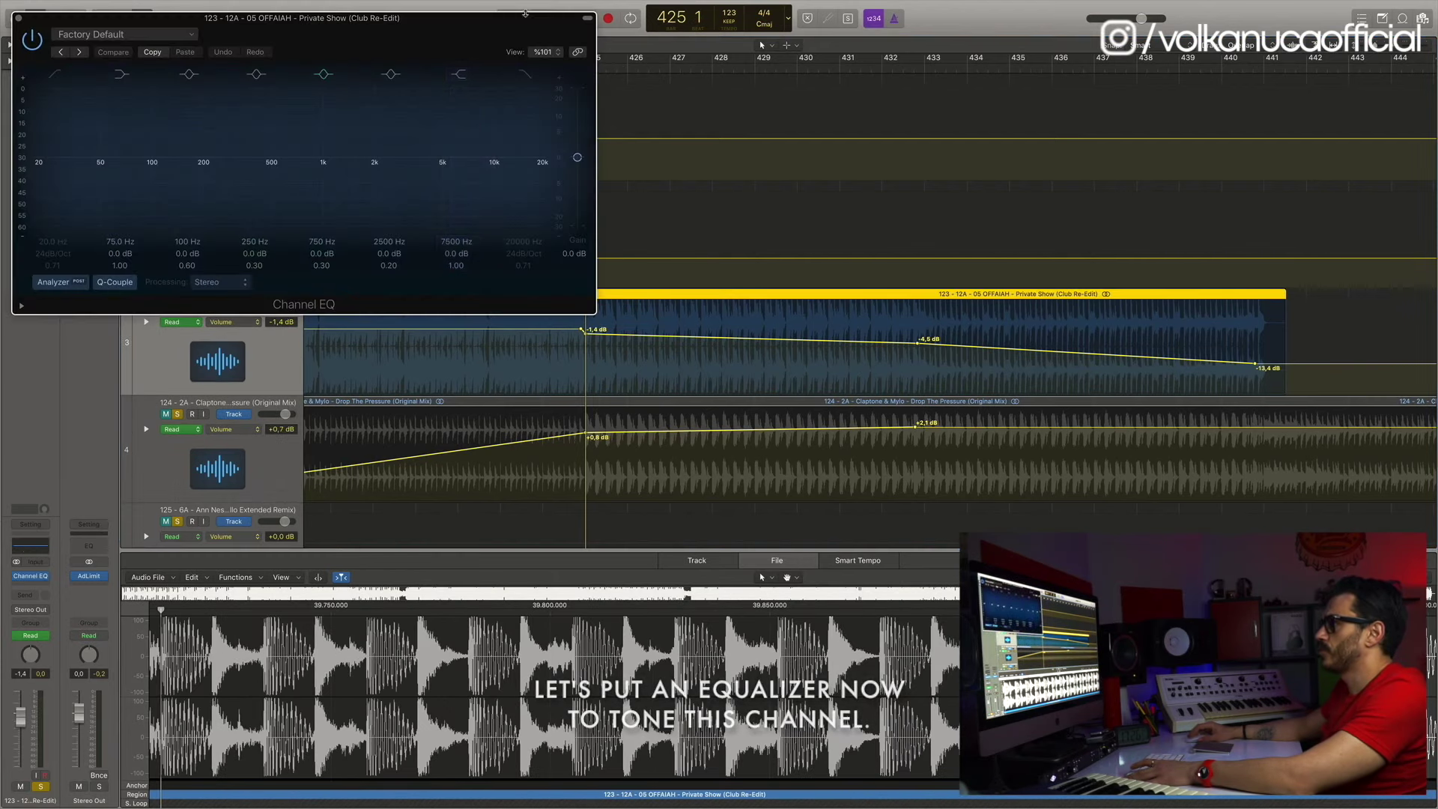
left_click(184, 323)
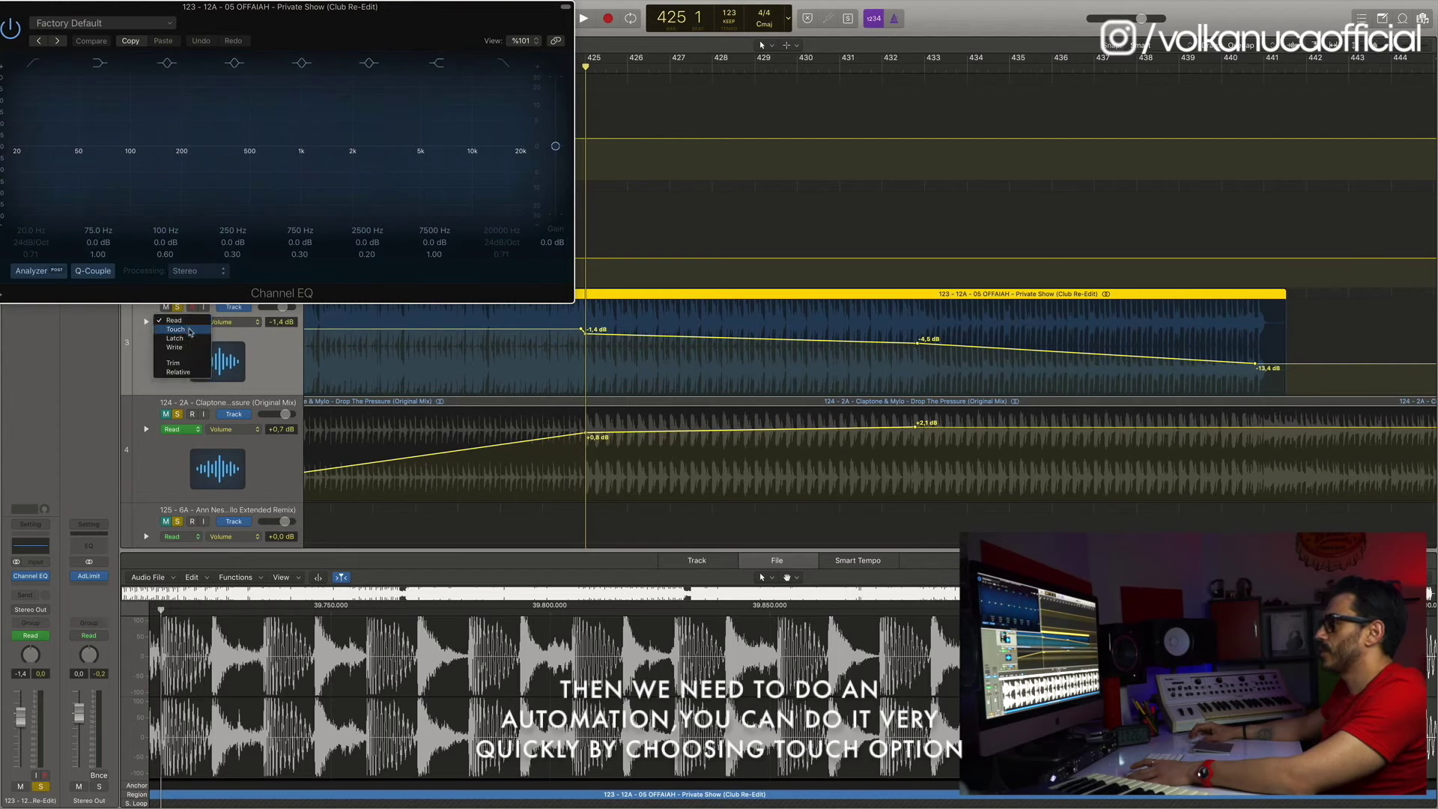
left_click(190, 330)
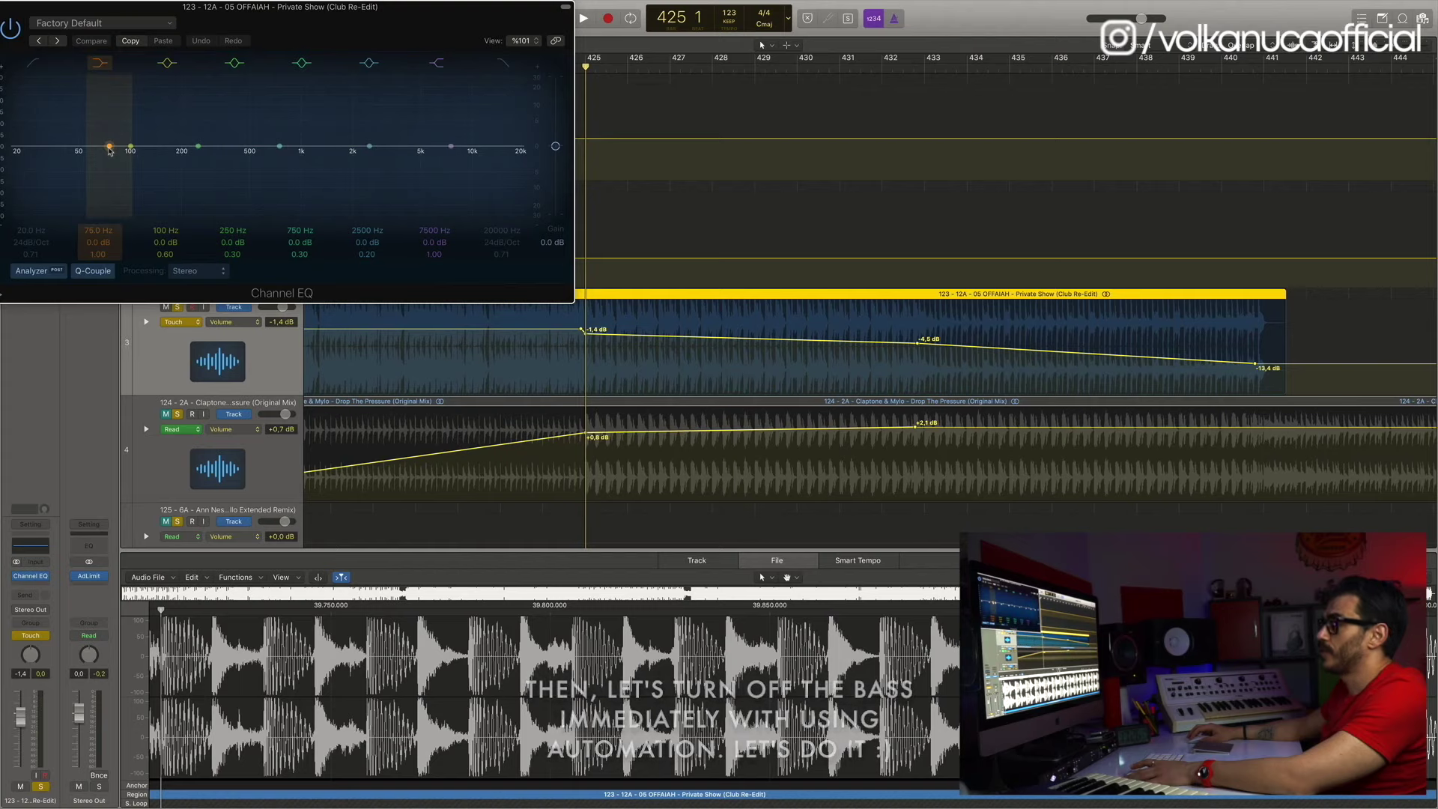
Record a brief low-shelf dip in "Private Show"'s Channel EQ while playing from bar 425, and close the EQ window
key("space")
left_click_drag(109, 151, 105, 176)
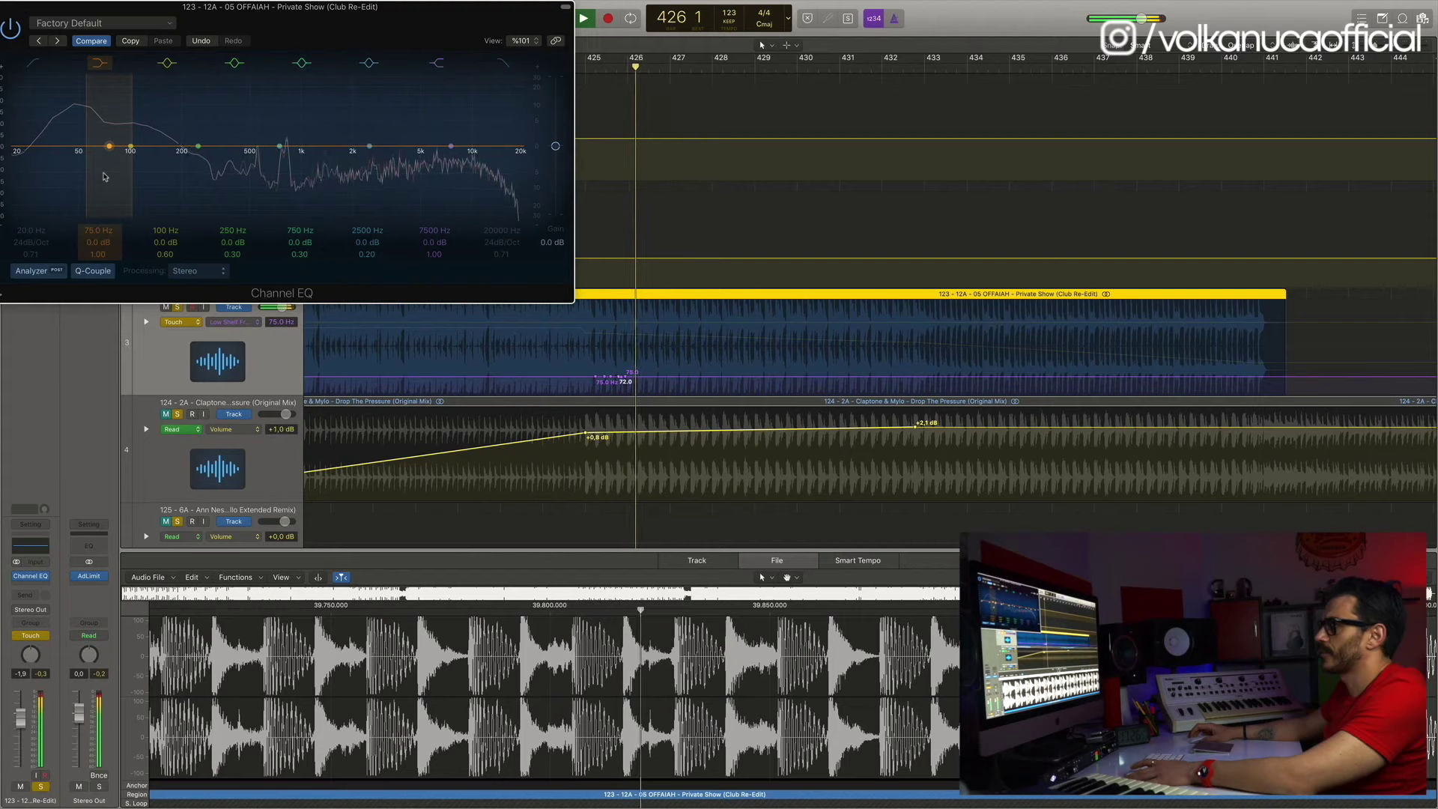
left_click(6, 8)
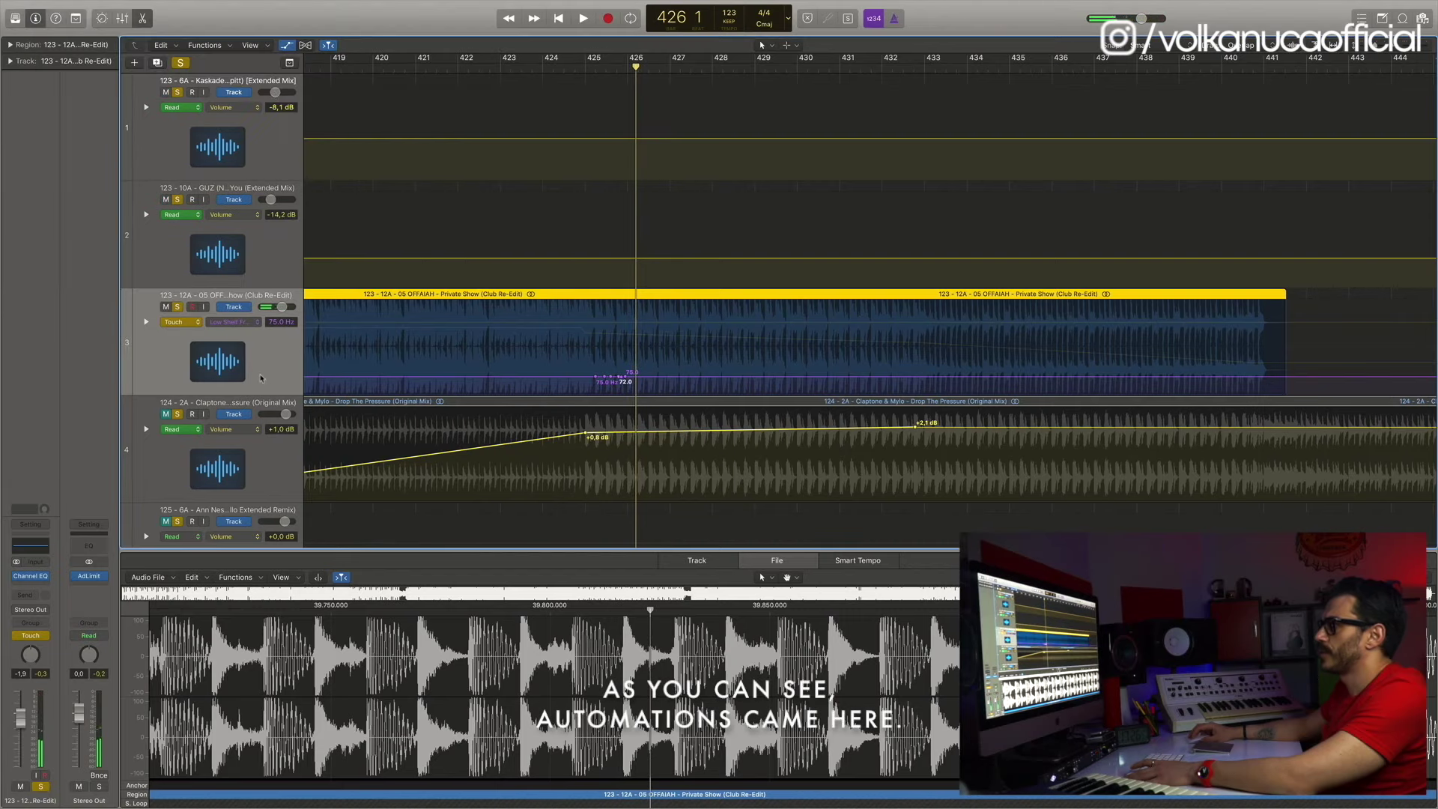
Display the Channel EQ Low Shelf Gain automation on "Private Show" and return the track to Read mode
left_click(241, 324)
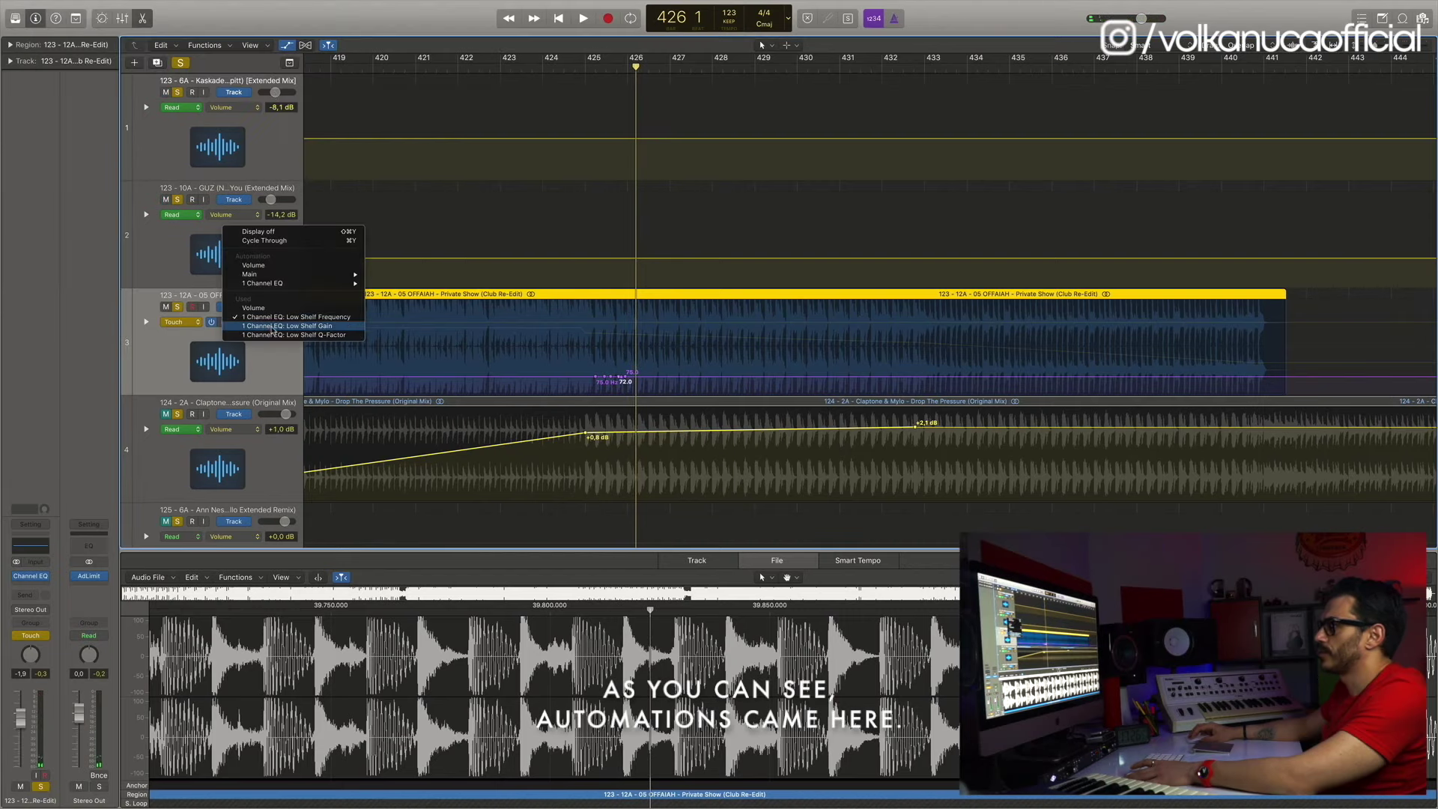
left_click(271, 327)
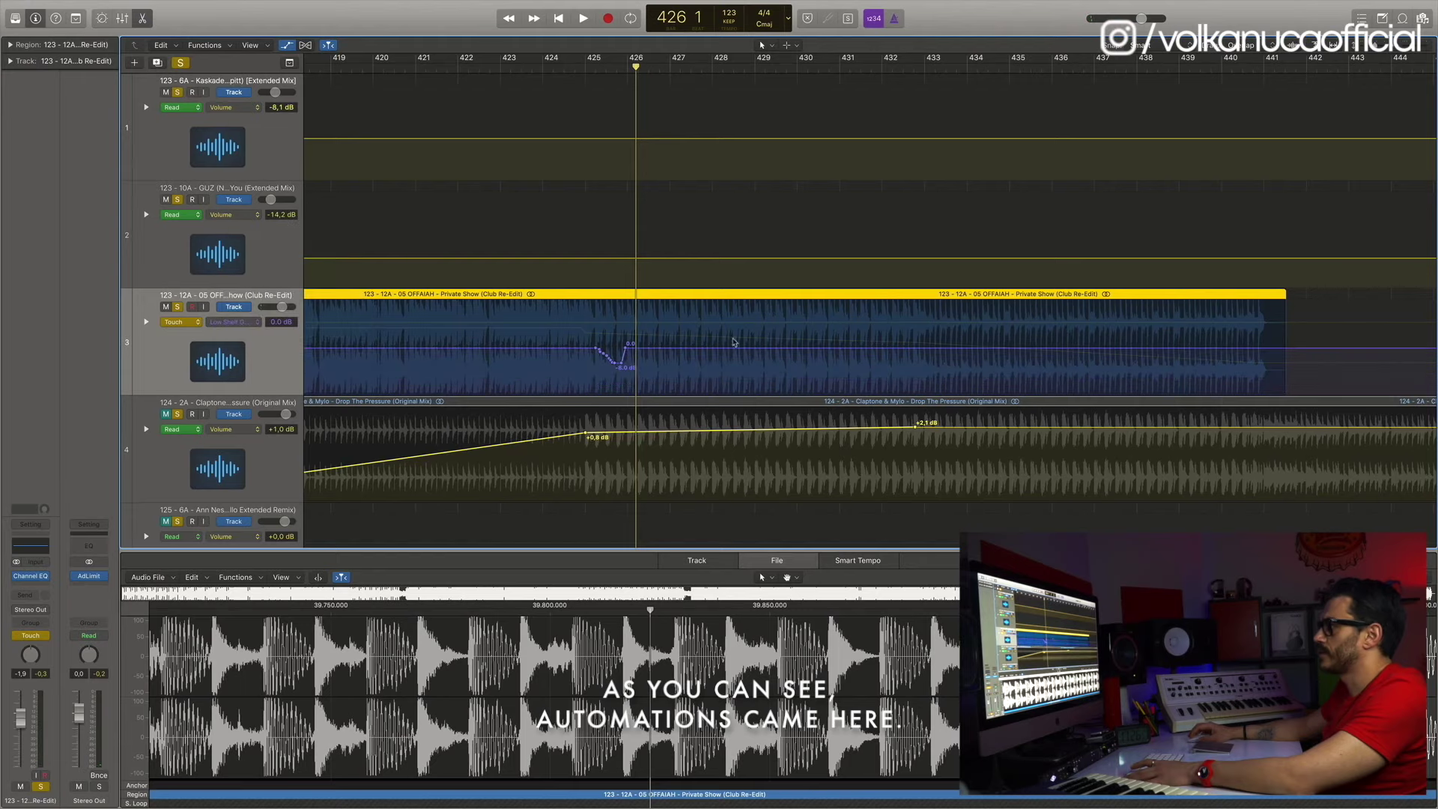
left_click(180, 322)
left_click(201, 314)
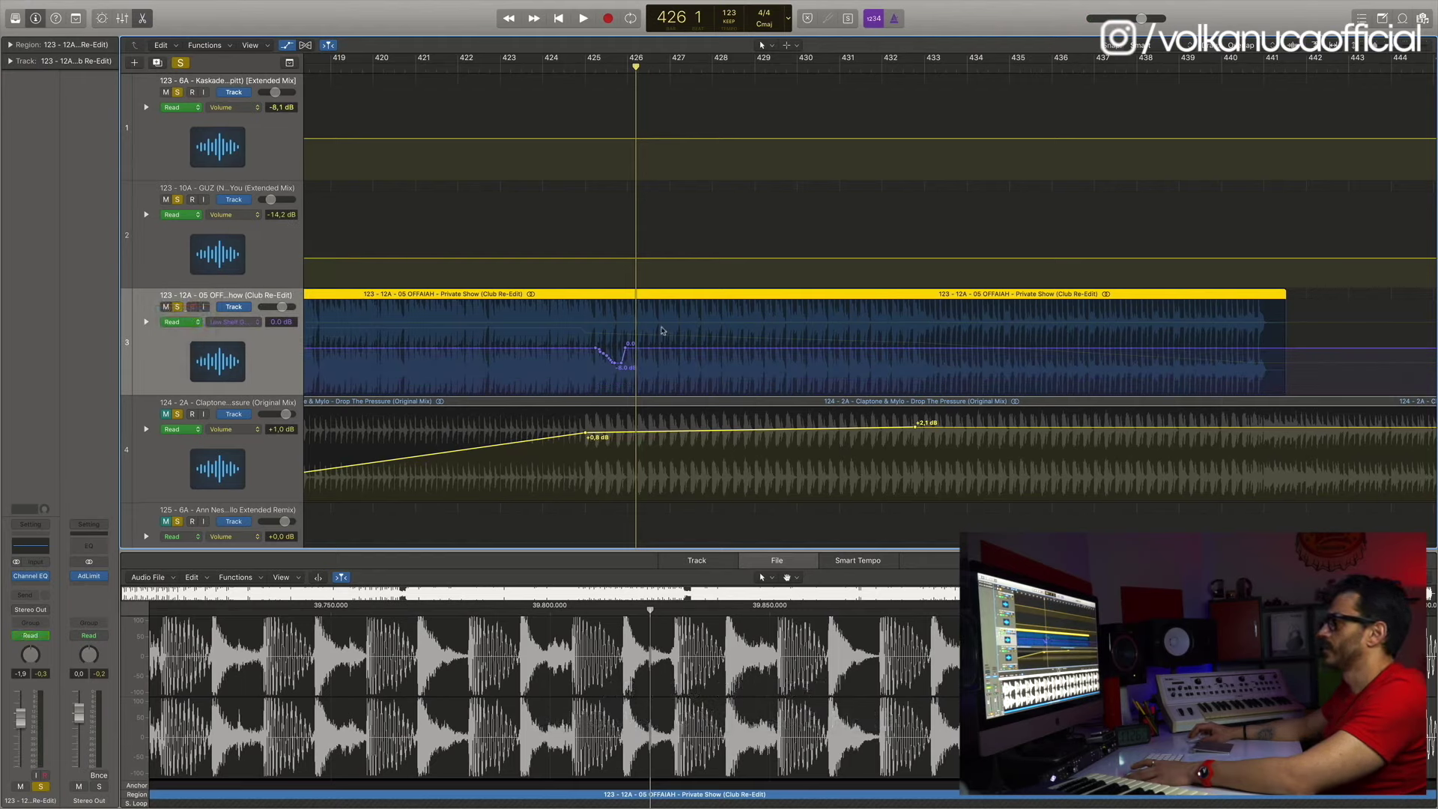
Delete the recorded gain points on "Private Show" and drop Low Shelf Gain from 0.0 dB to -24.0 dB at bar 425
left_click_drag(682, 331, 572, 362)
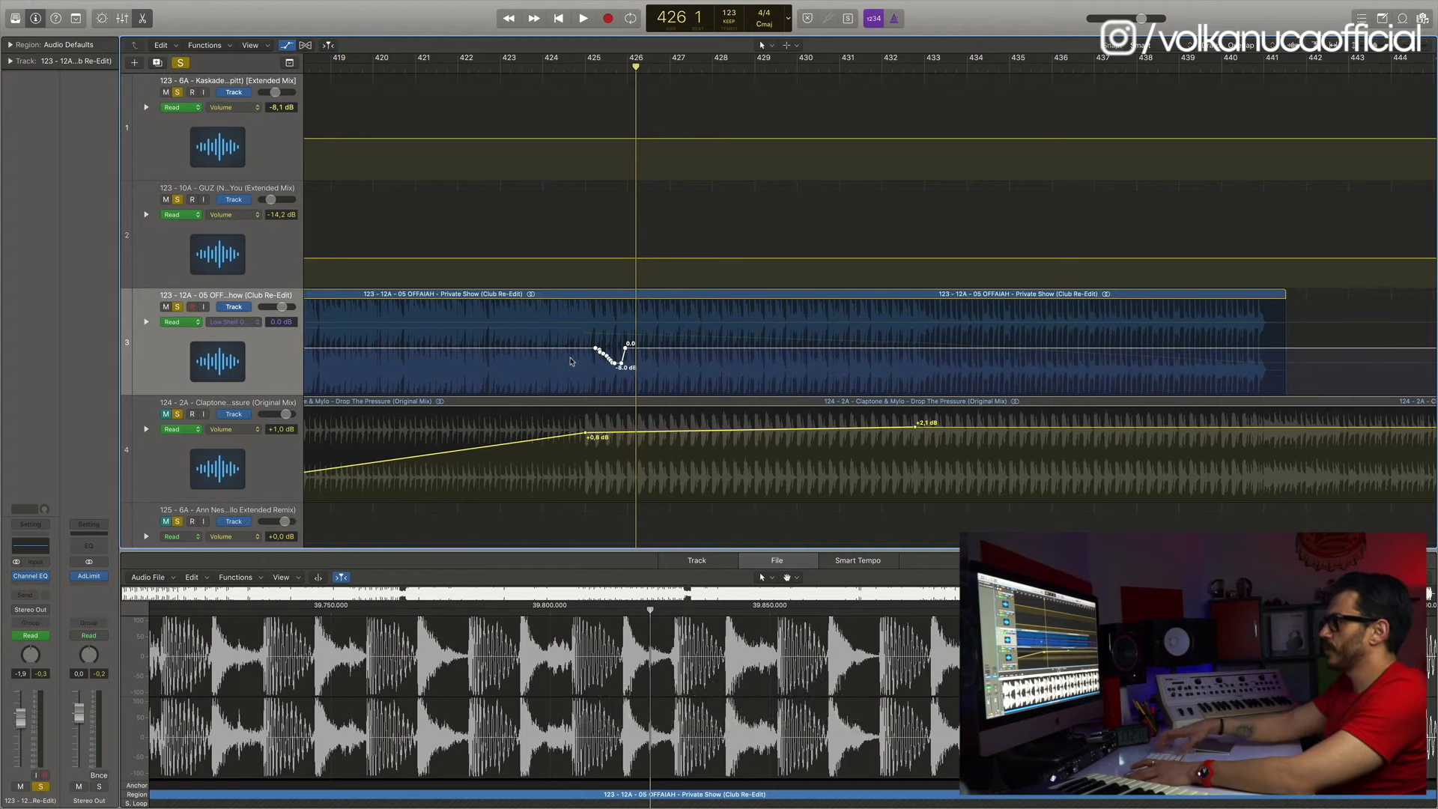
key("Delete")
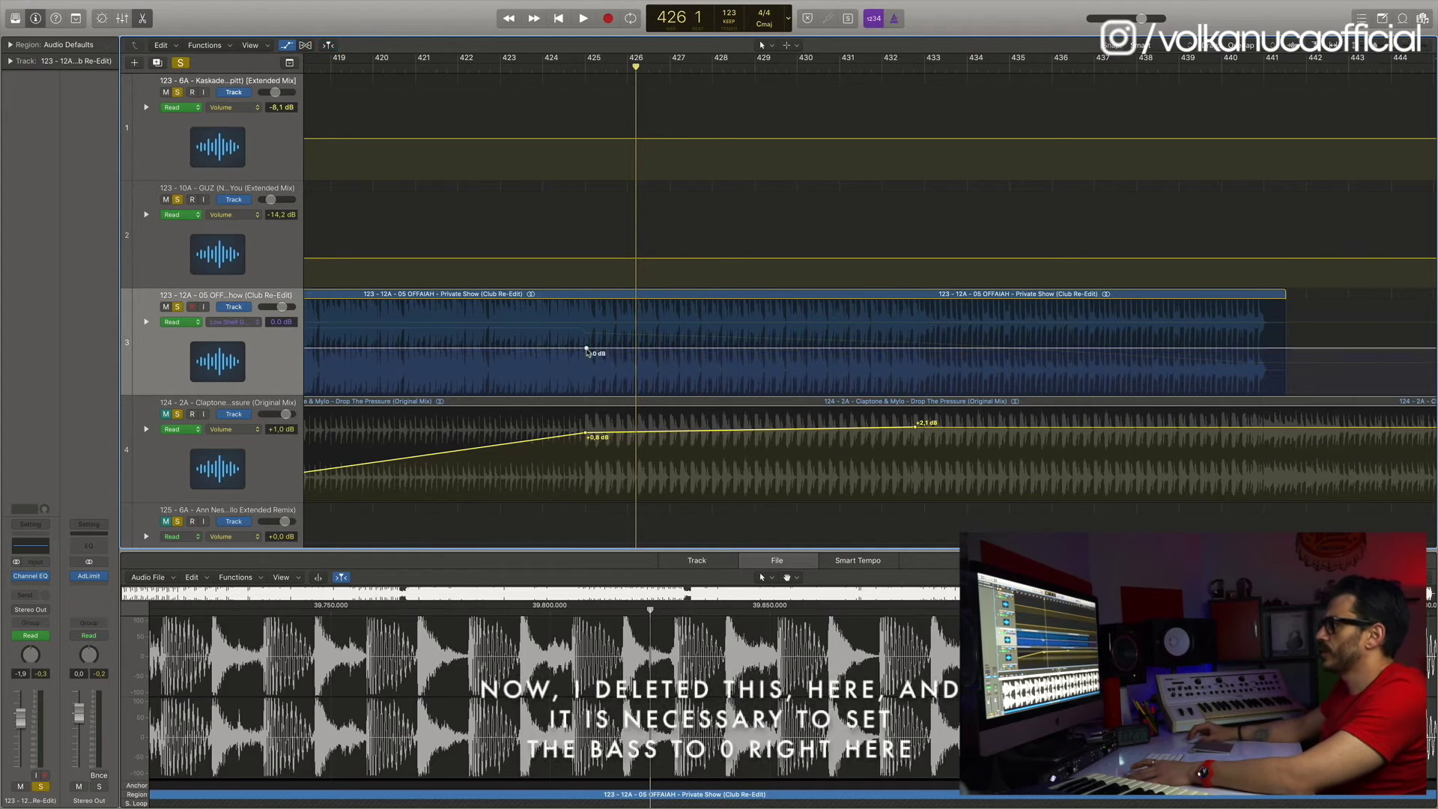
left_click_drag(587, 349, 586, 393)
left_click_drag(1411, 45, 1417, 46)
left_click_drag(471, 348, 488, 351)
scroll(490, 351, "left", 4)
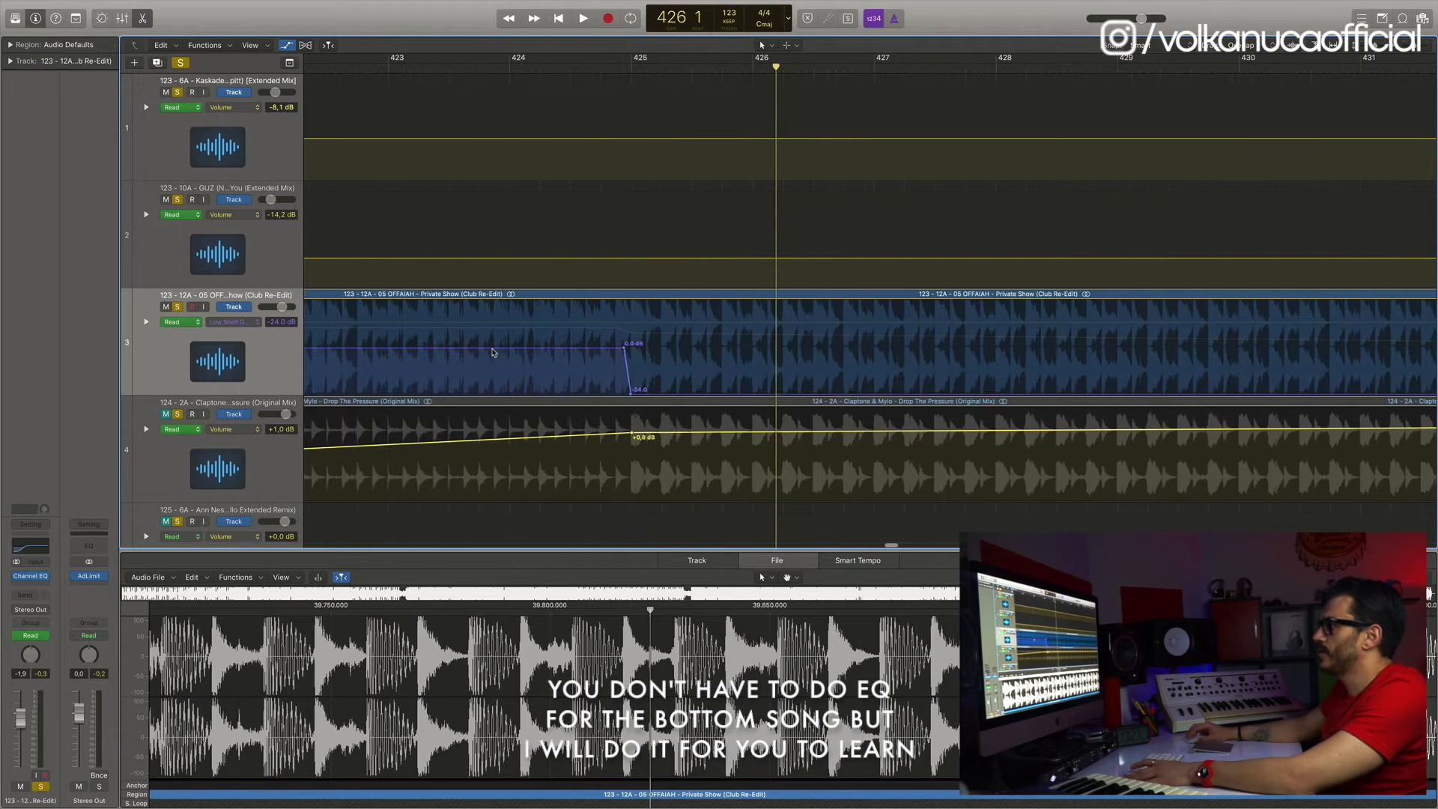
Select the "Drop The Pressure" track, set its automation mode to Touch, and add a Channel EQ
scroll(610, 315, "left", 7)
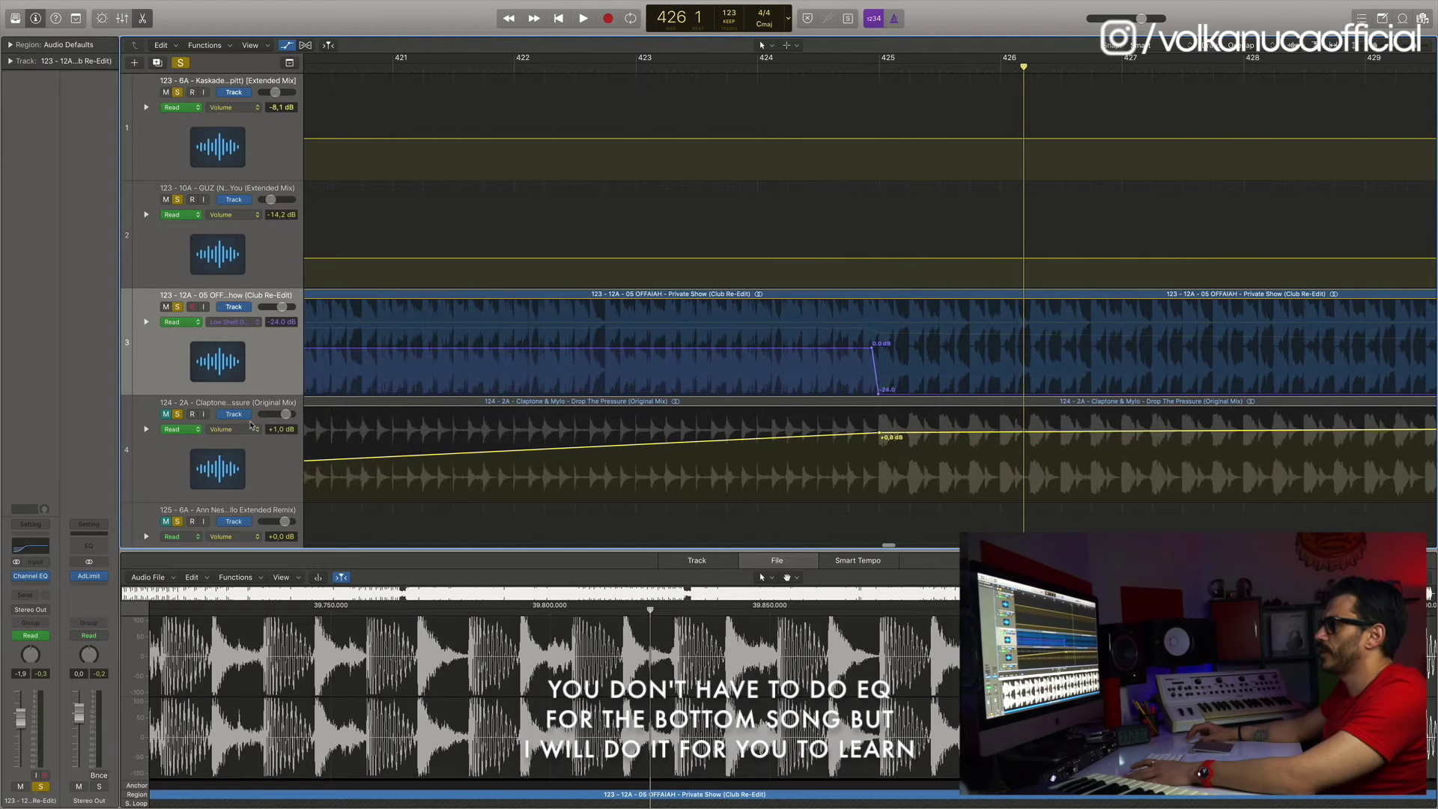
left_click(214, 405)
left_click(190, 478)
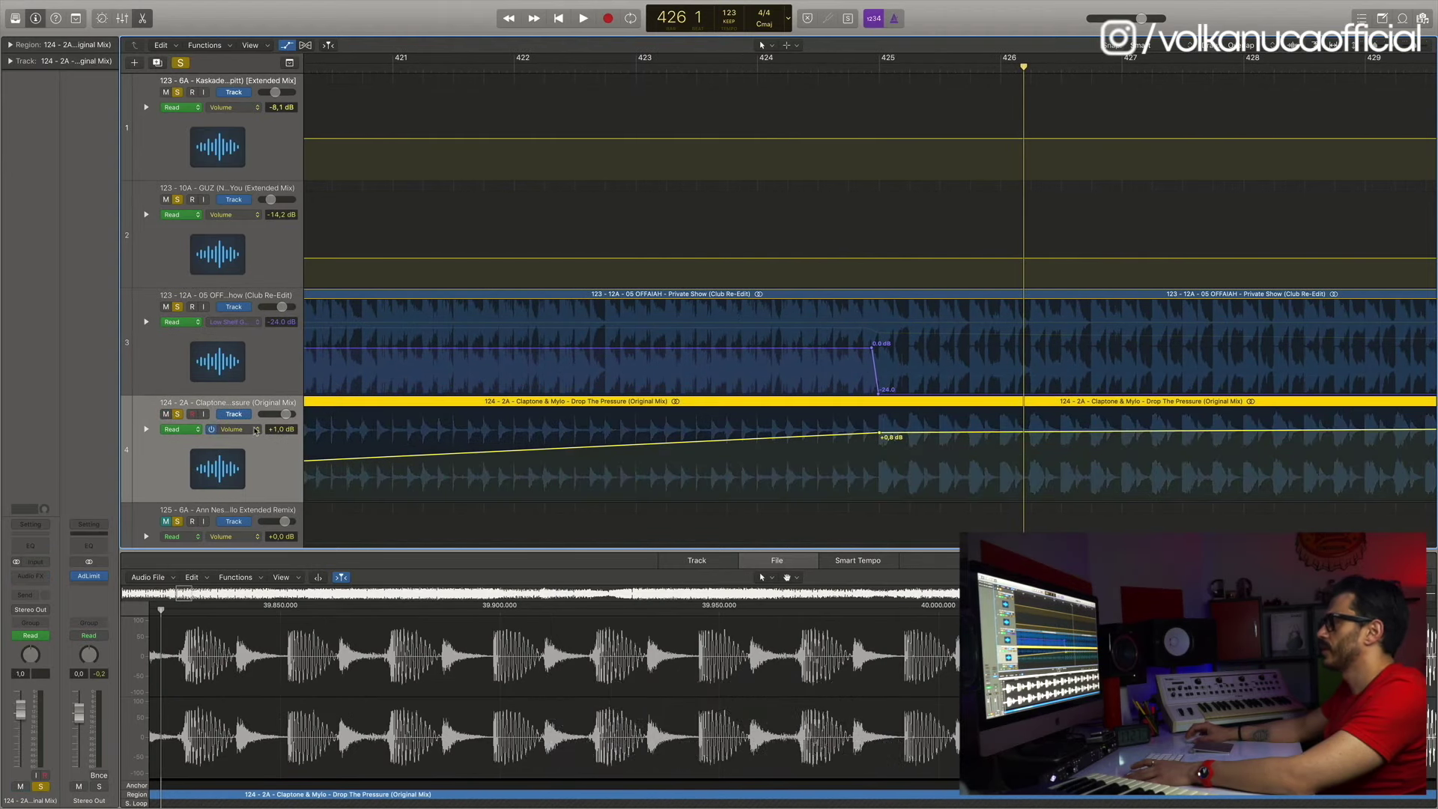
scroll(255, 431, "left", 1)
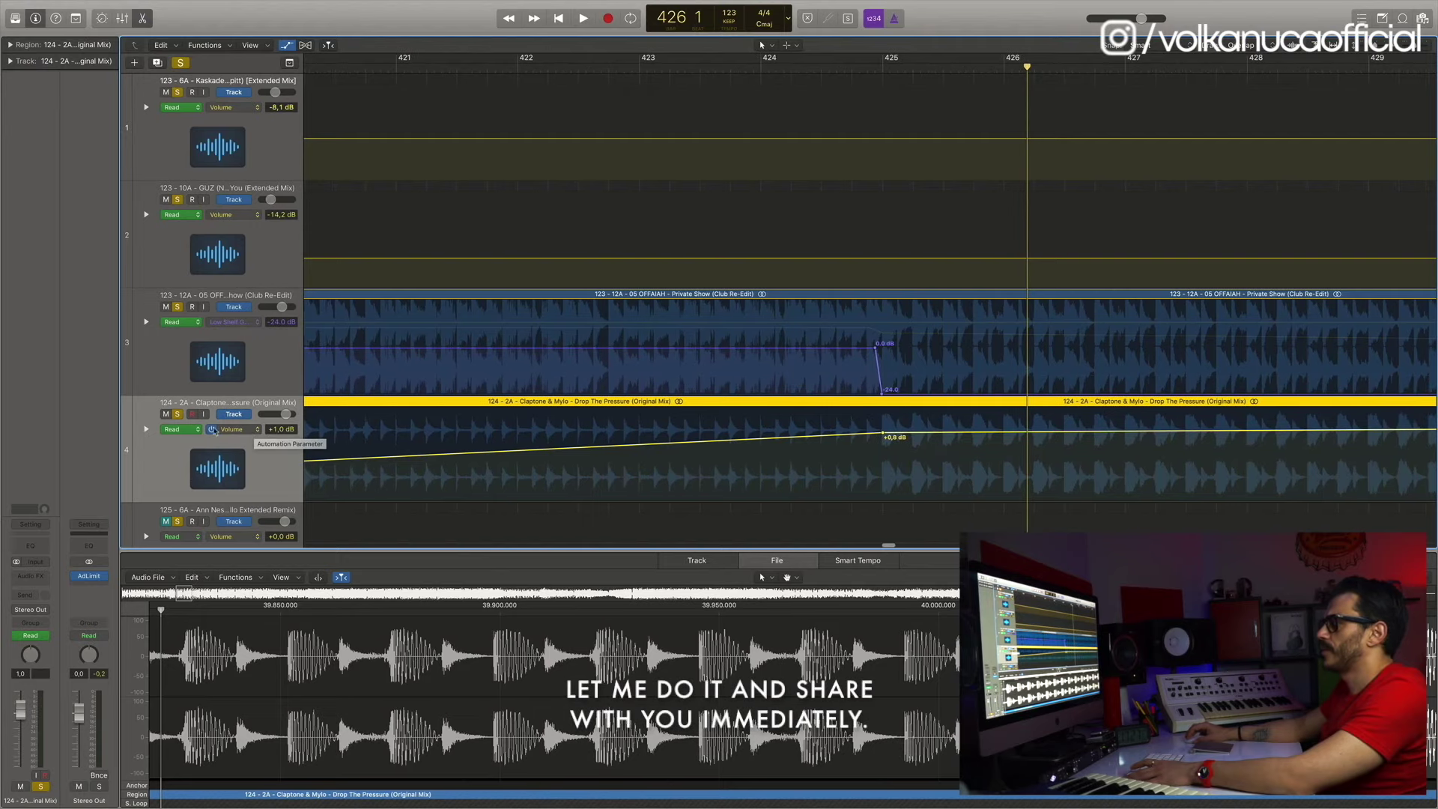
left_click(180, 430)
left_click(176, 441)
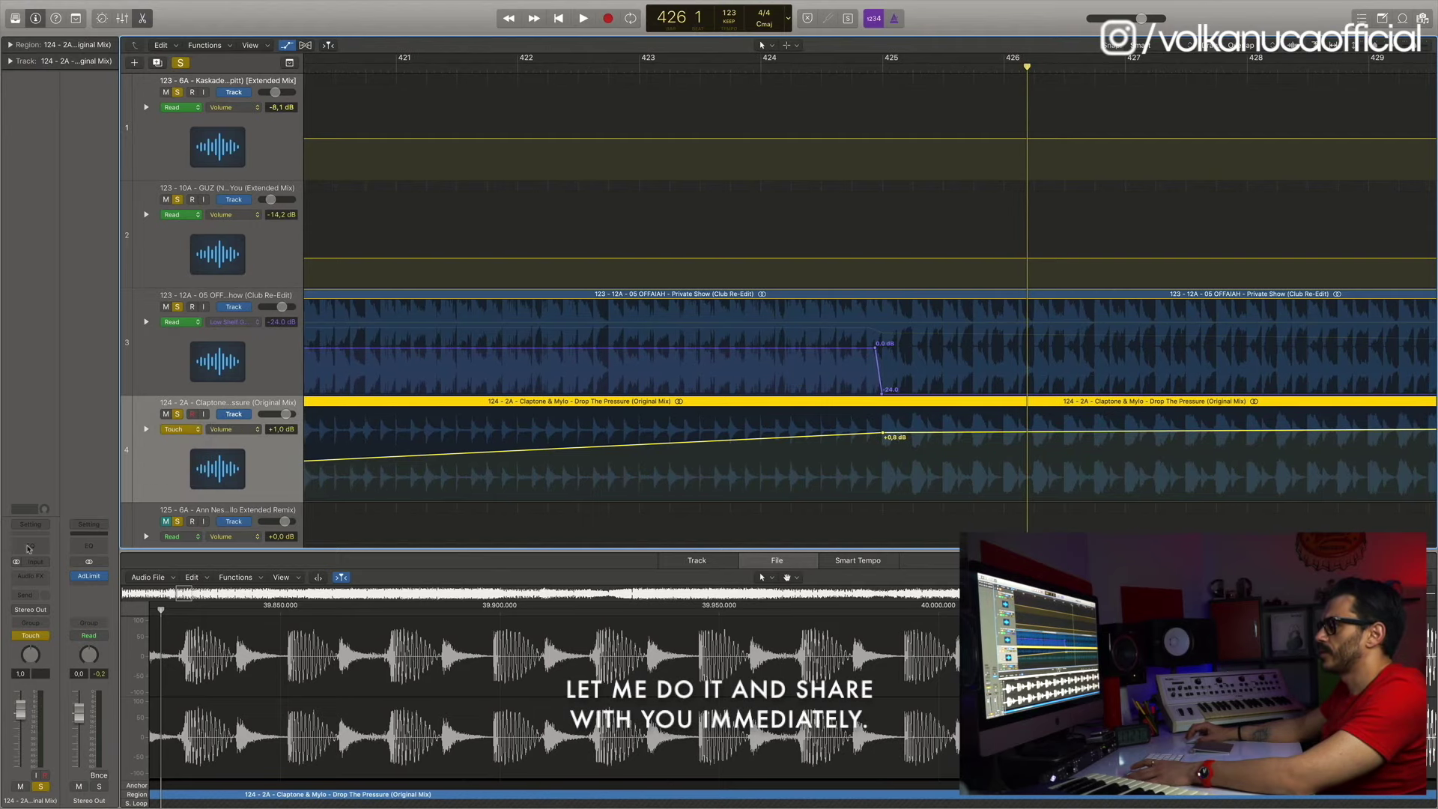
left_click(28, 549)
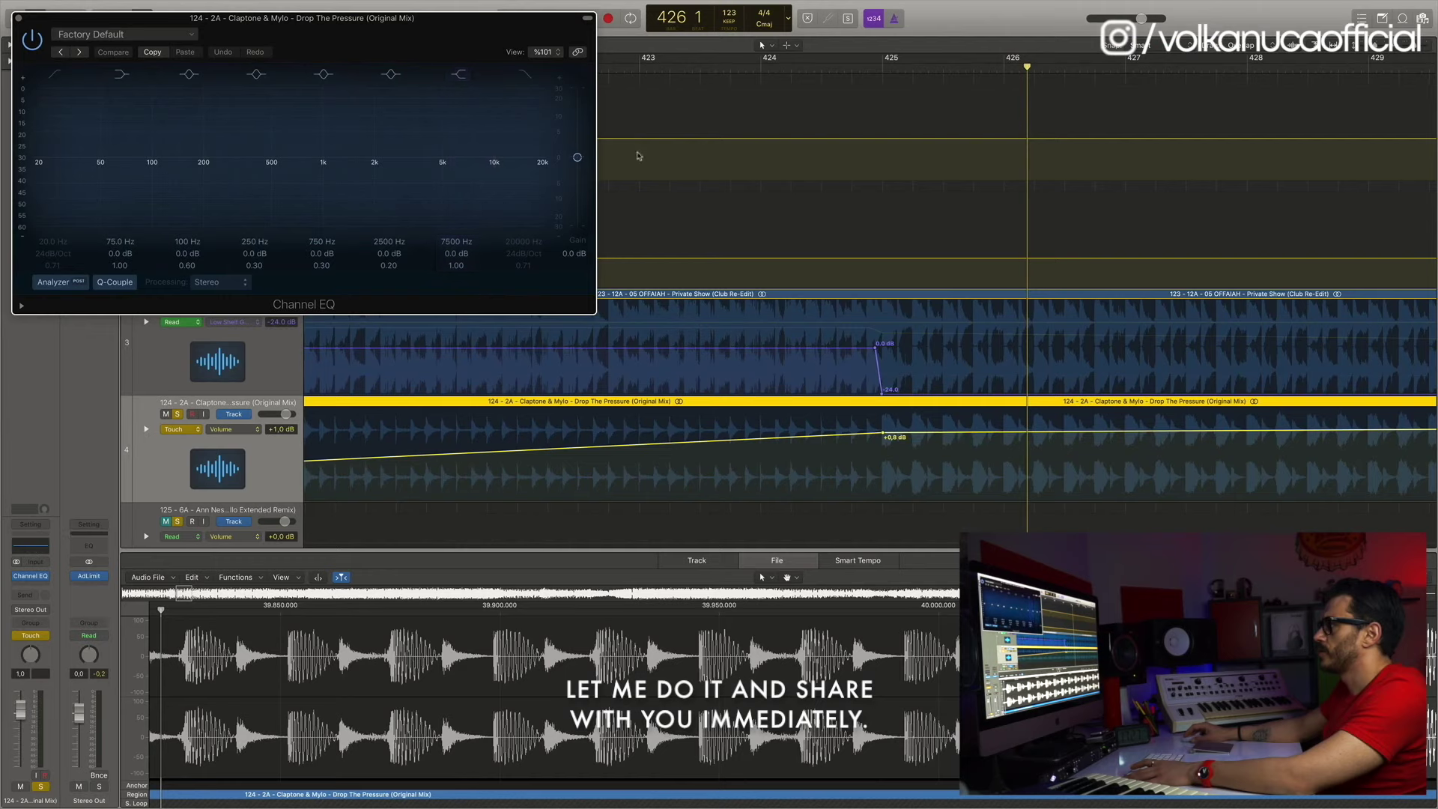
Record a brief low-shelf dip in "Drop The Pressure"'s Channel EQ while playing from bar 424, and return the track to Read mode
left_click(762, 66)
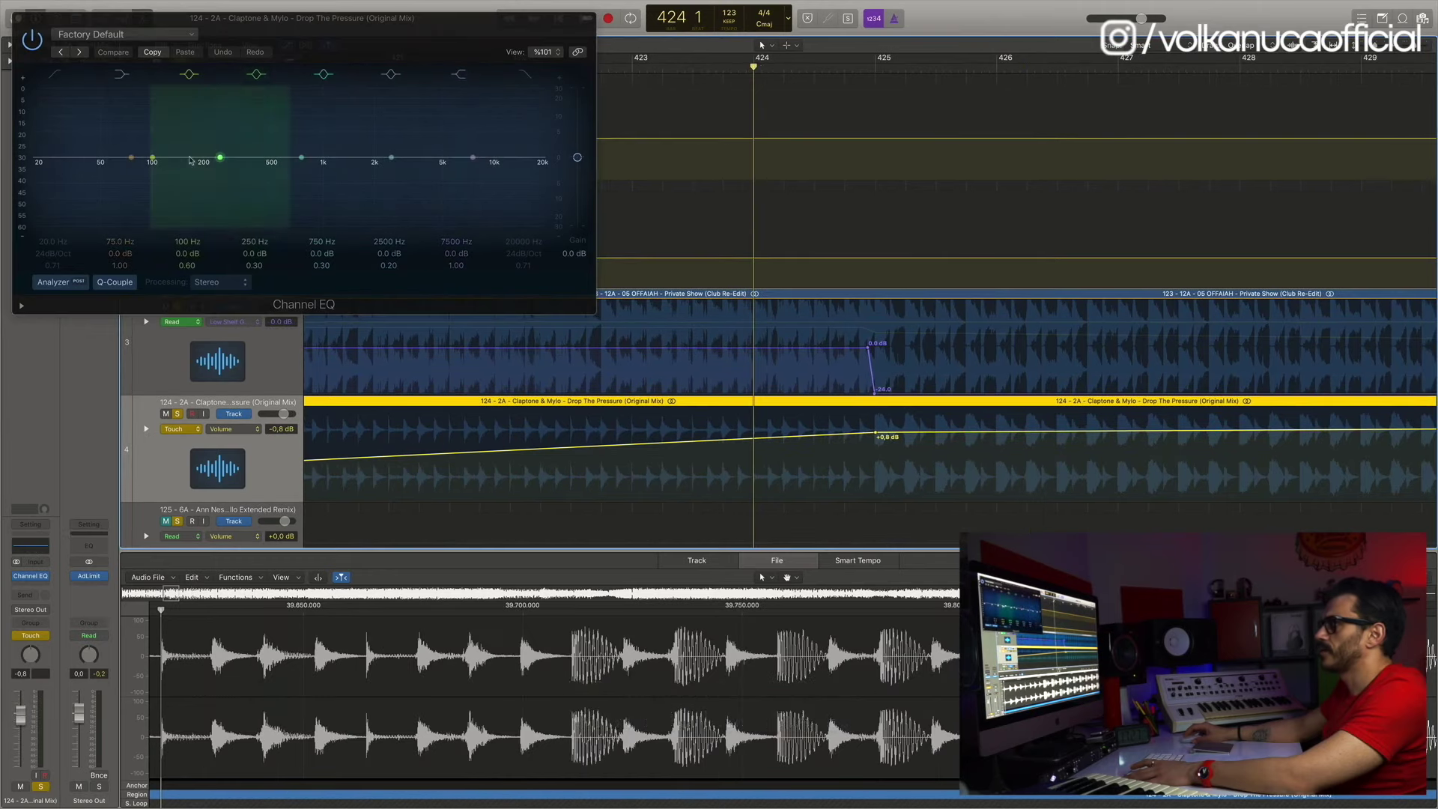
key("space")
left_click_drag(130, 158, 125, 185)
key("space")
left_click(180, 430)
left_click(177, 419)
Display "Drop The Pressure"'s Low Shelf Gain automation and reshape it to -24.0 dB until bar 425, jumping to 0.0 dB there
left_click(252, 432)
left_click(251, 423)
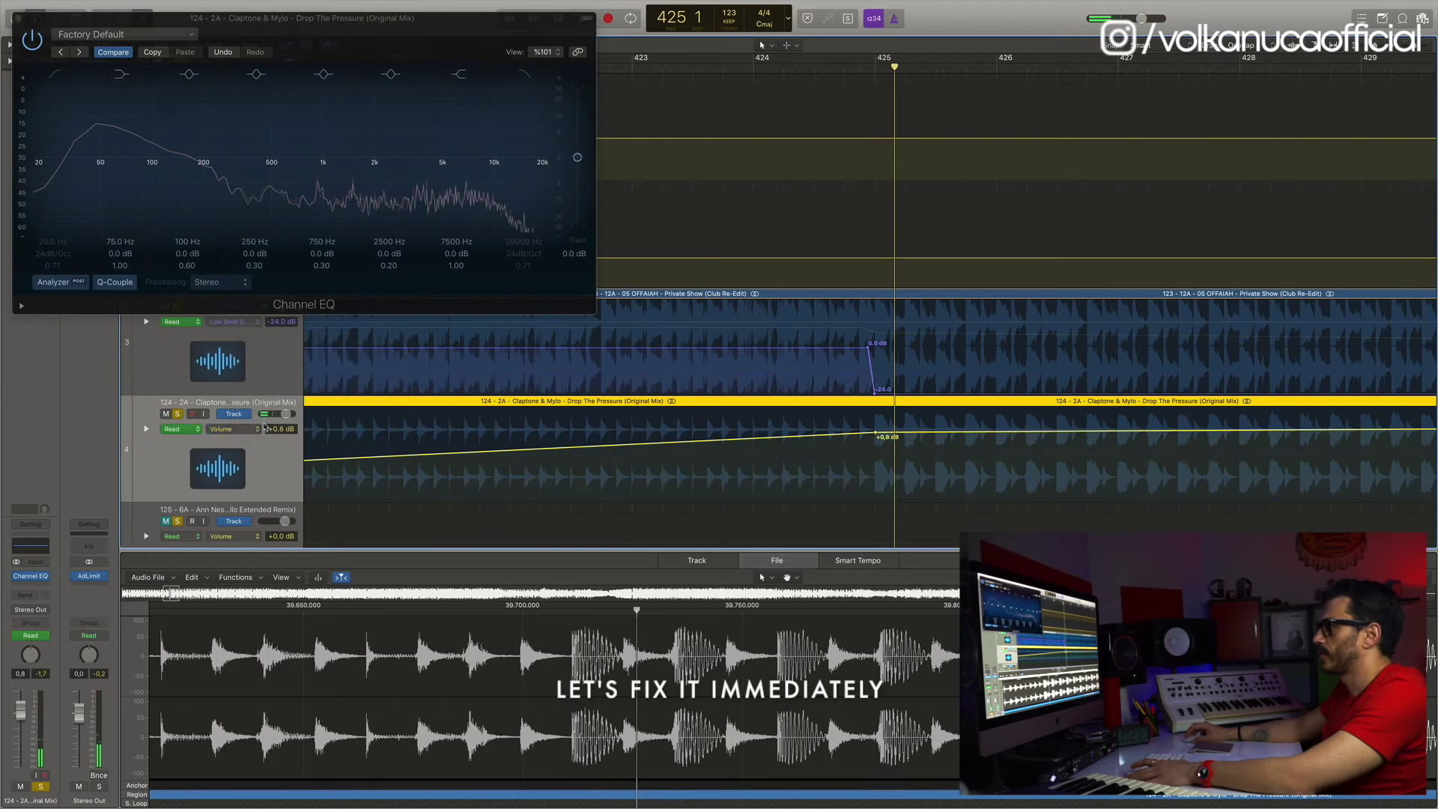
left_click(248, 430)
left_click(278, 441)
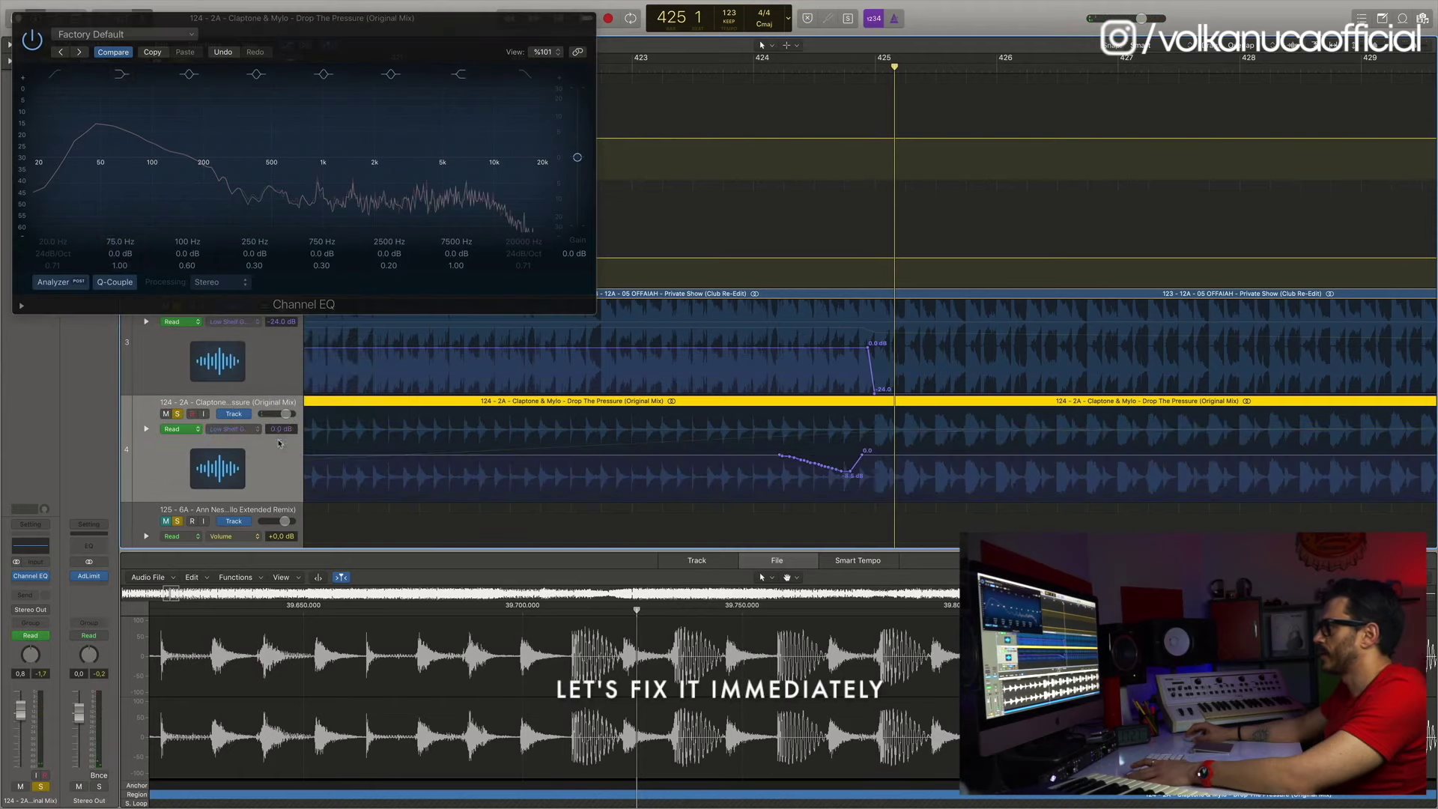
left_click_drag(863, 450, 273, 569)
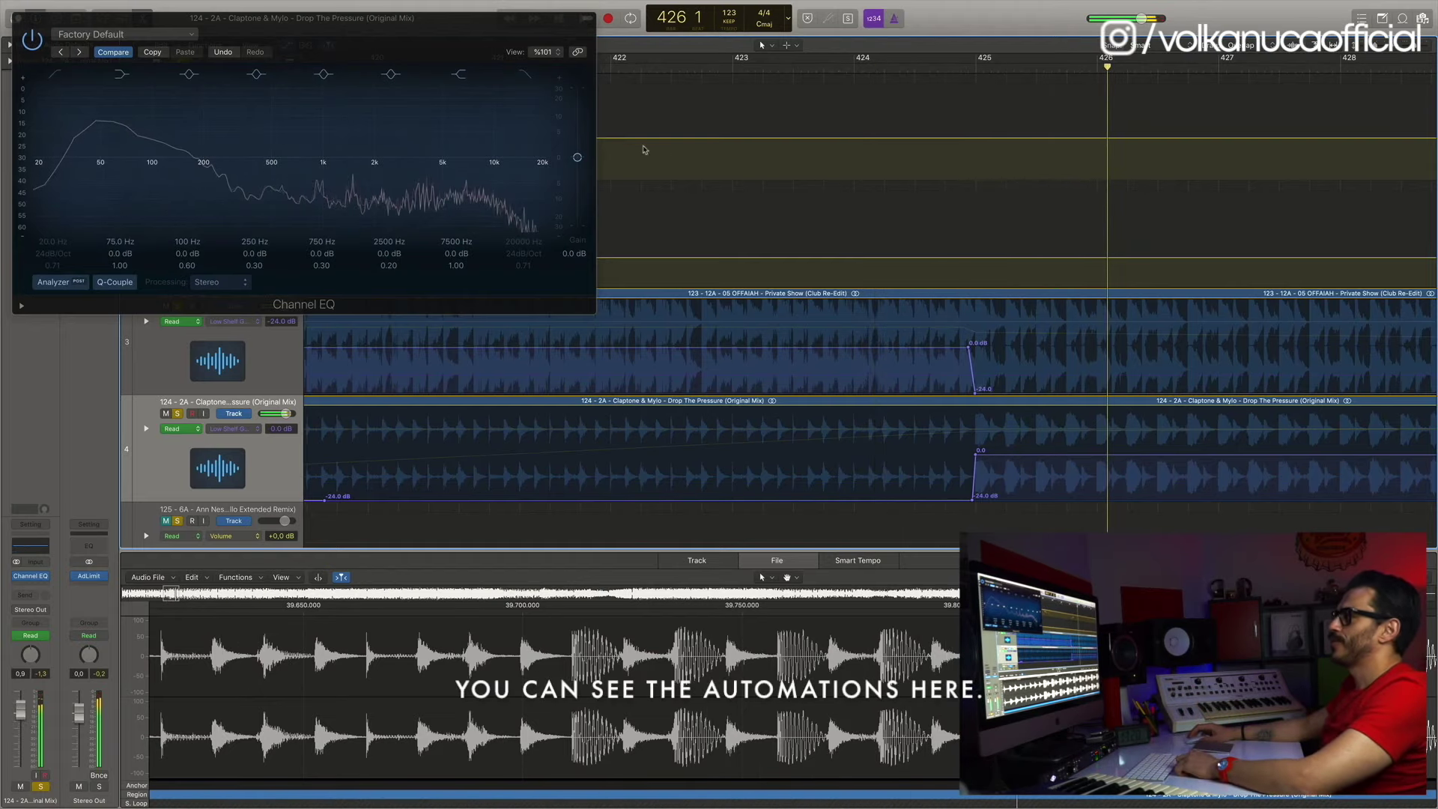
Play the transition between "Private Show" and "Drop The Pressure" from just before bar 425 to check the bass swap
left_click(902, 68)
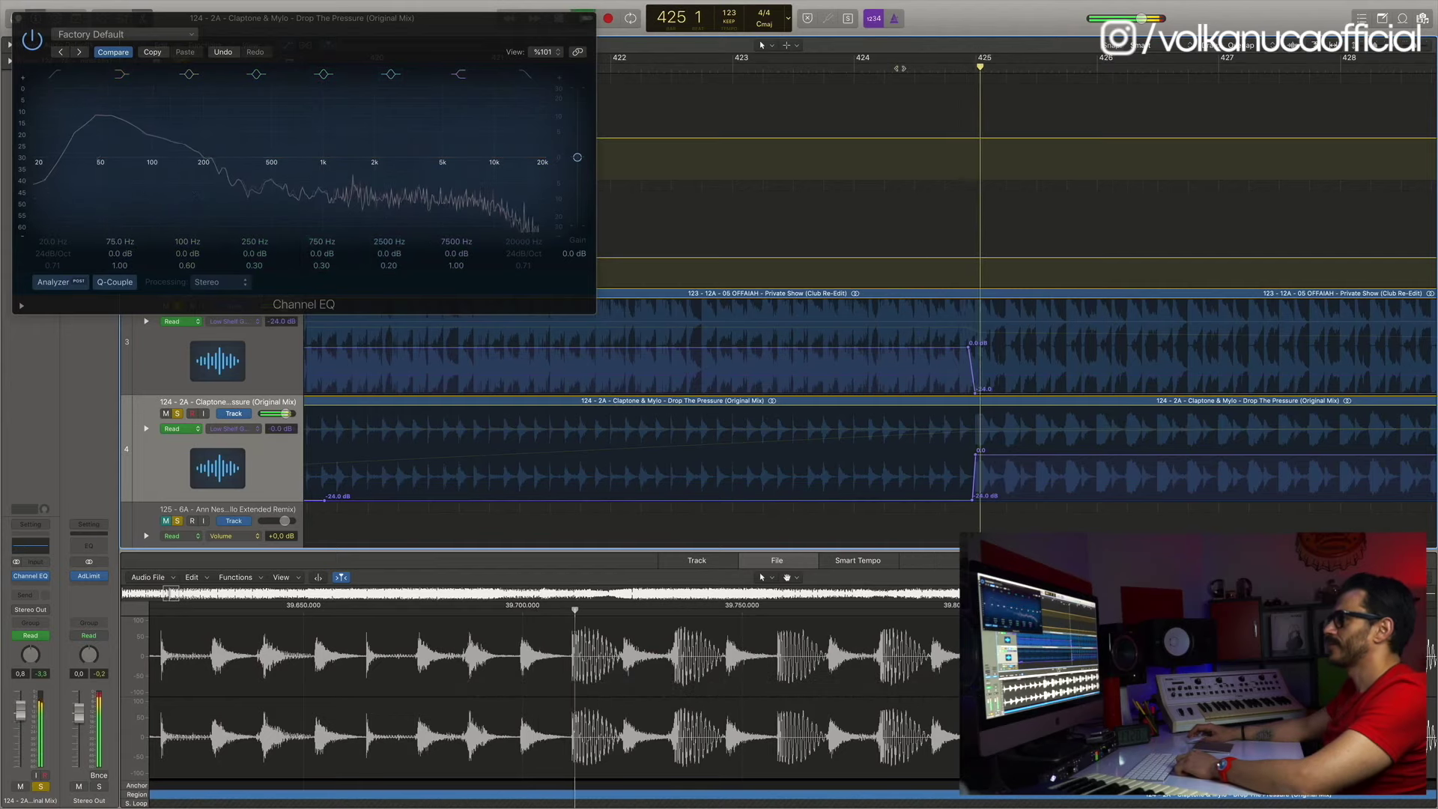
left_click_drag(1416, 48, 1410, 47)
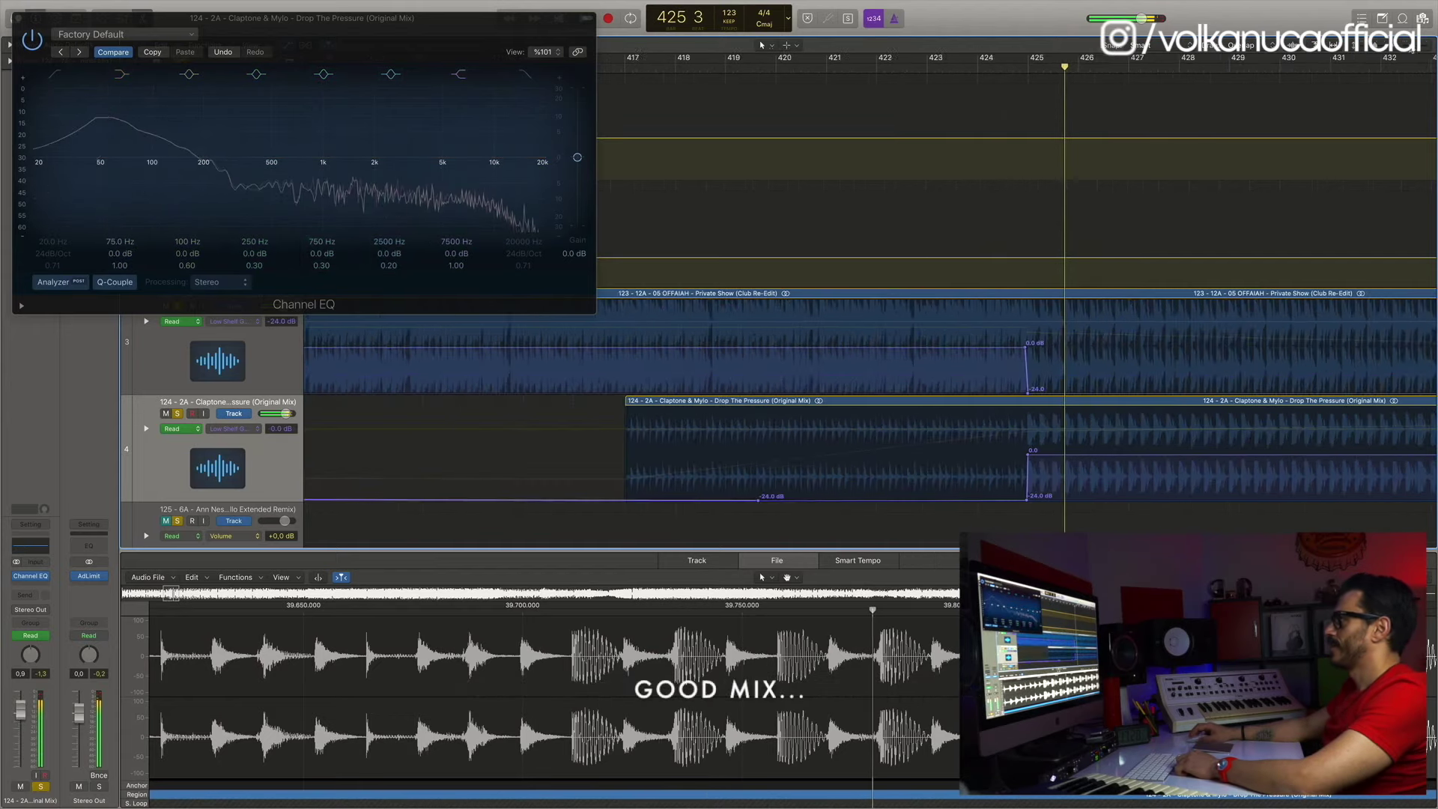
left_click(1002, 62)
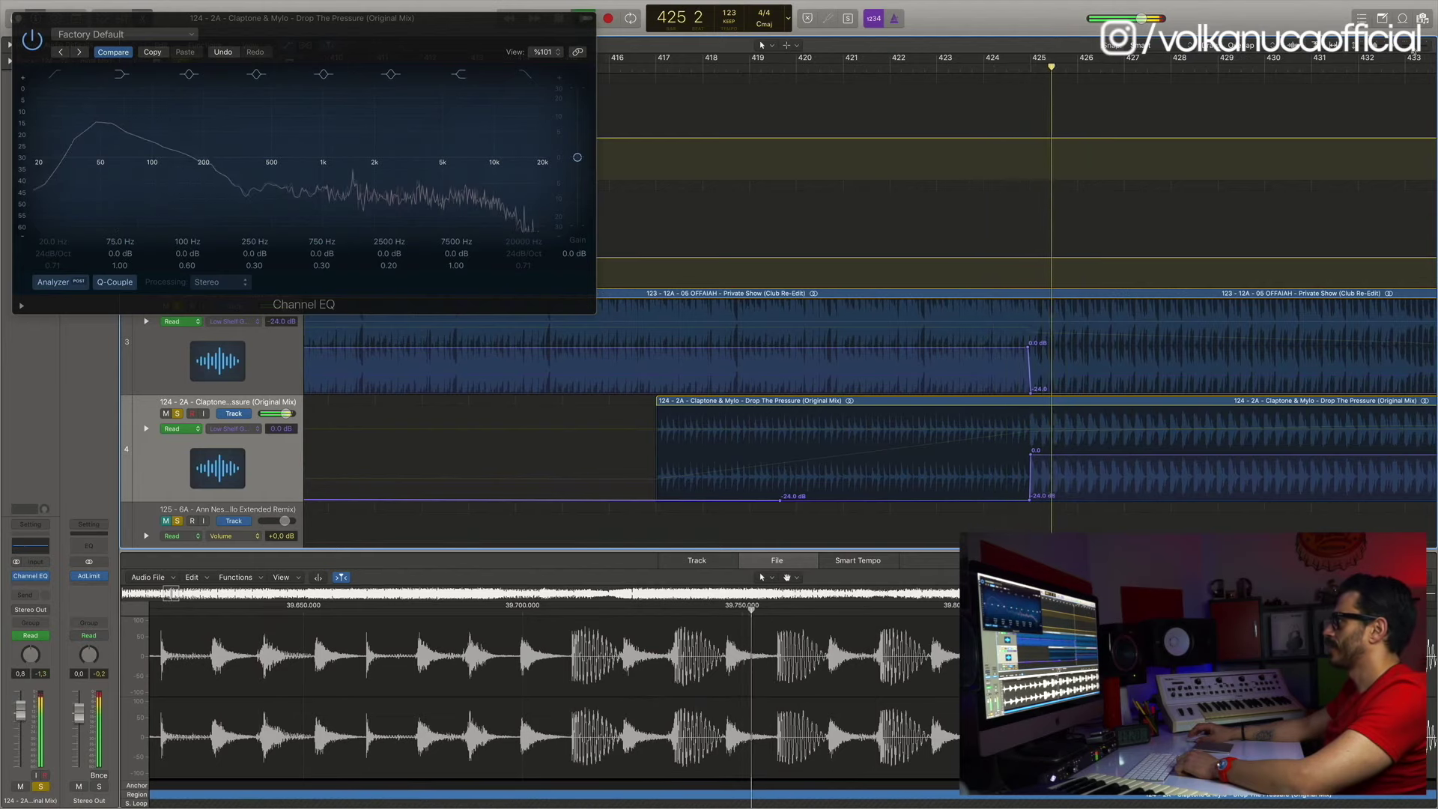
left_click_drag(1410, 48, 1416, 48)
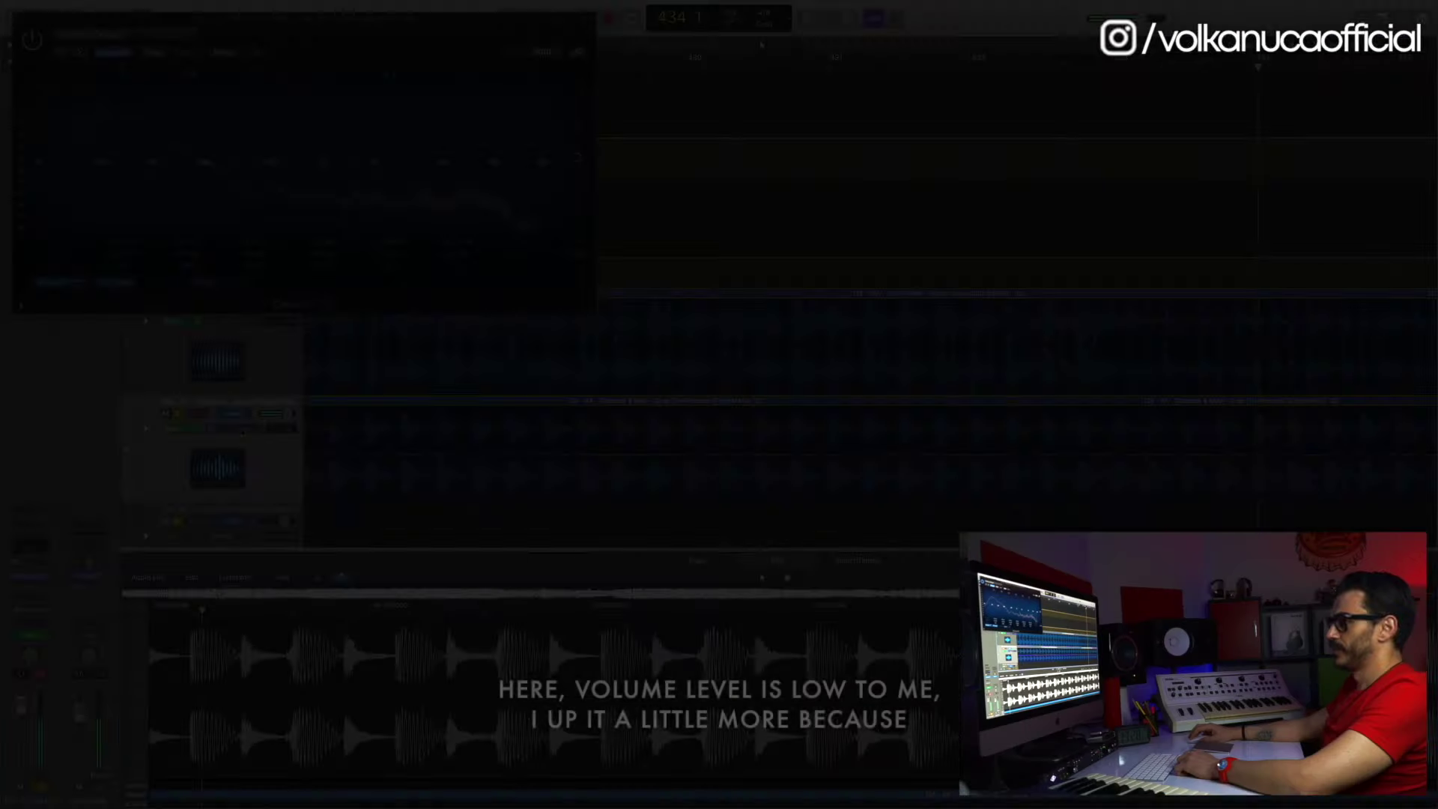
Display "Drop The Pressure"'s Volume automation and raise its point near bar 433 to +3.1 dB
left_click(243, 431)
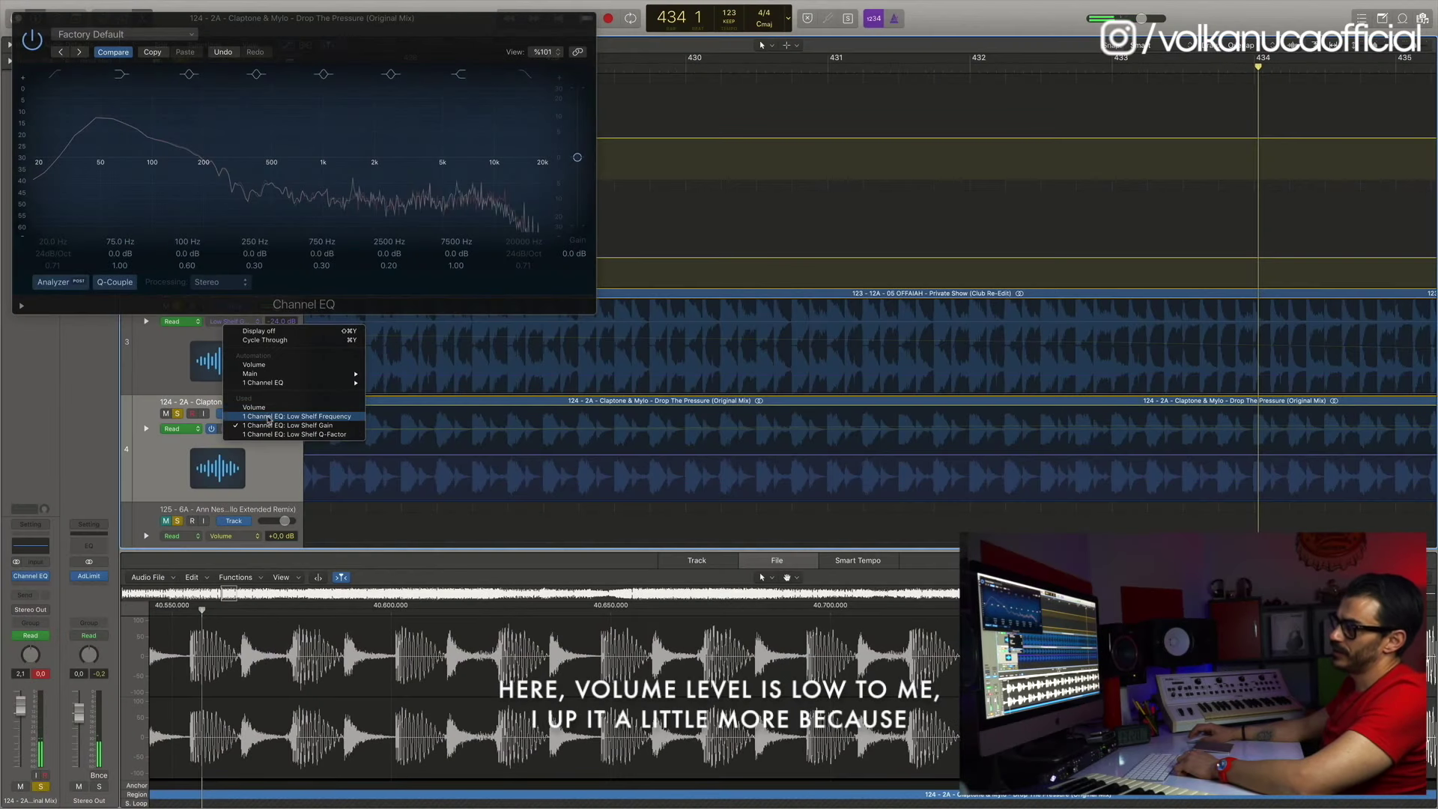
left_click(271, 409)
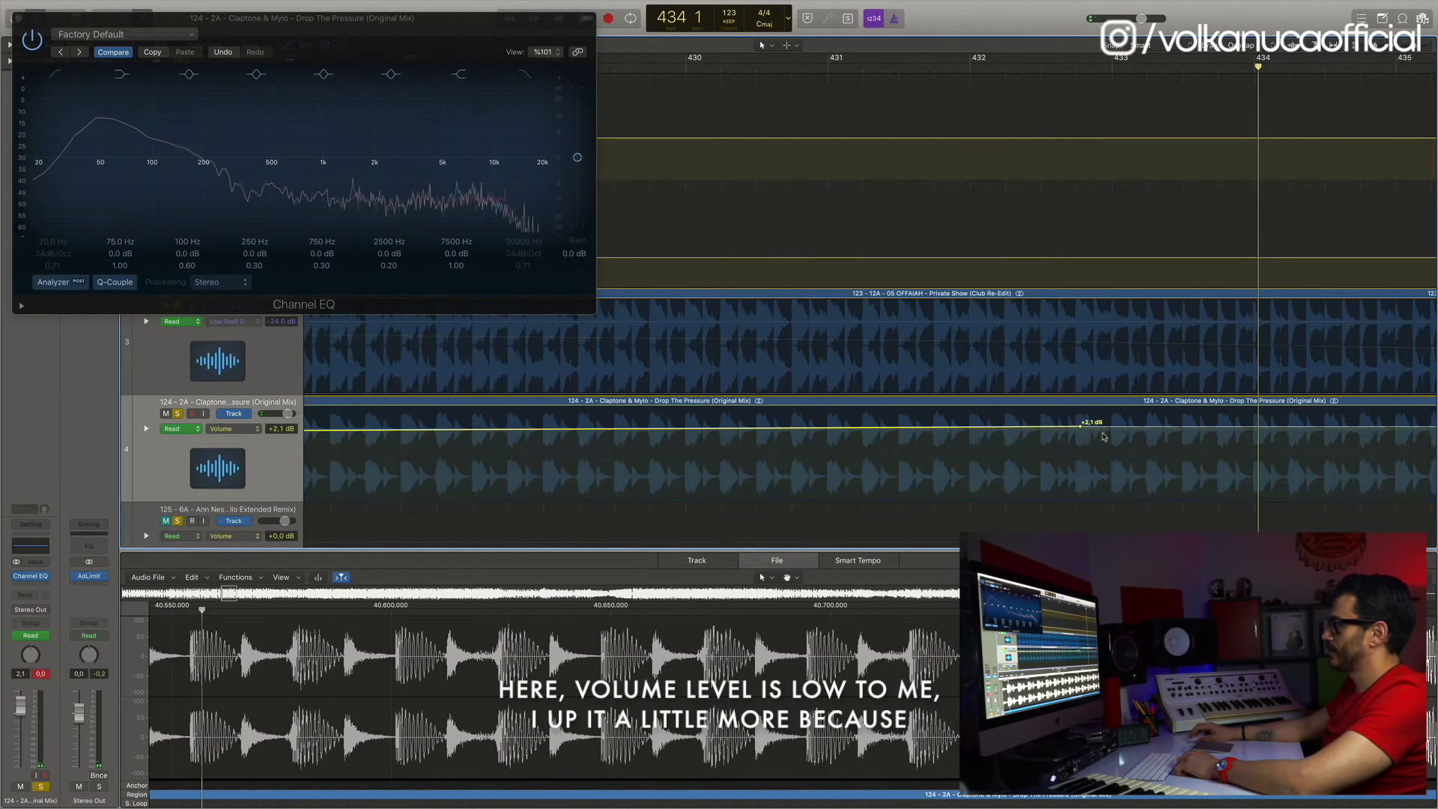
left_click(1081, 428)
left_click_drag(1080, 428, 1079, 424)
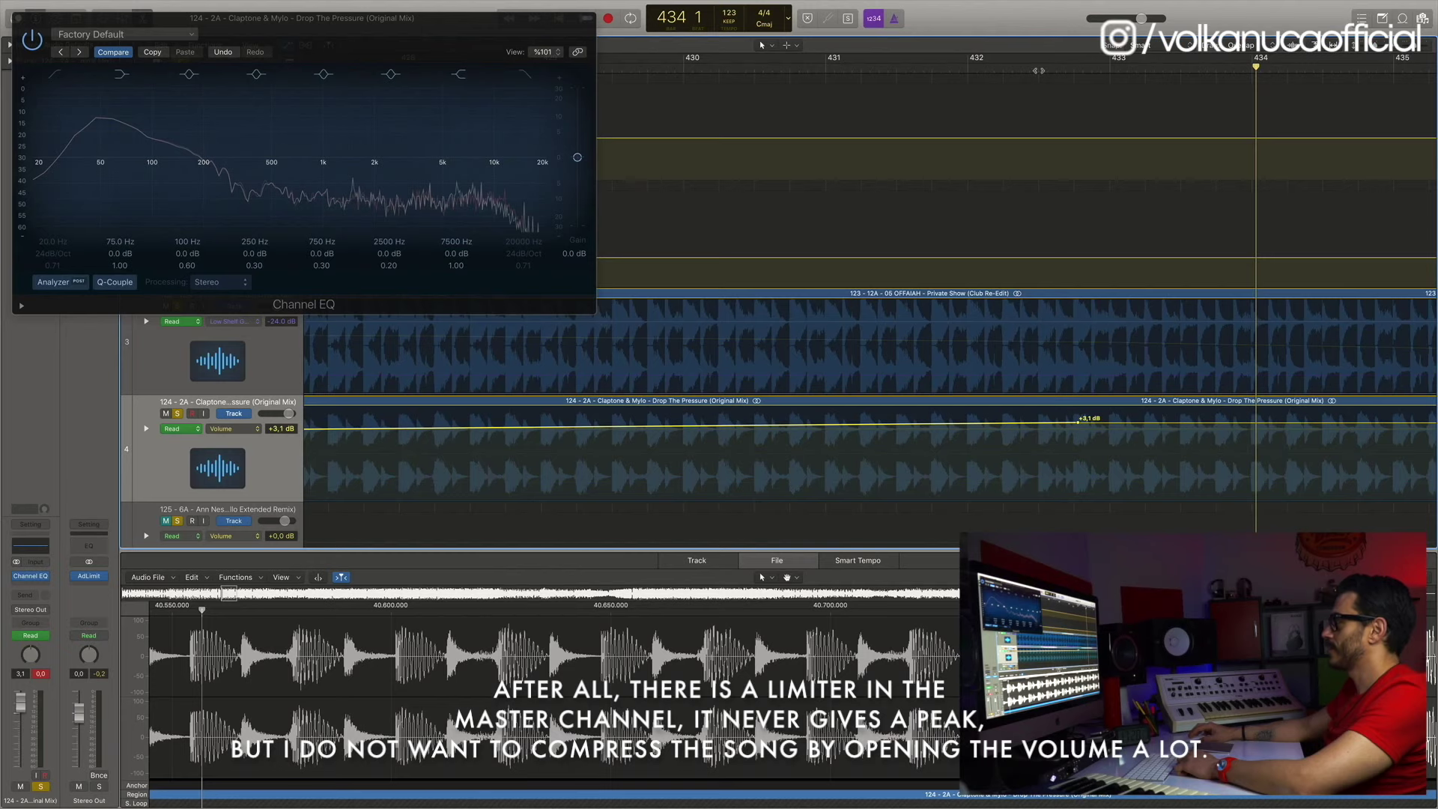
Play the blend from bar 432 and again from about bar 440 through the end of "Private Show"
left_click(1039, 71)
left_click_drag(1415, 49, 1412, 49)
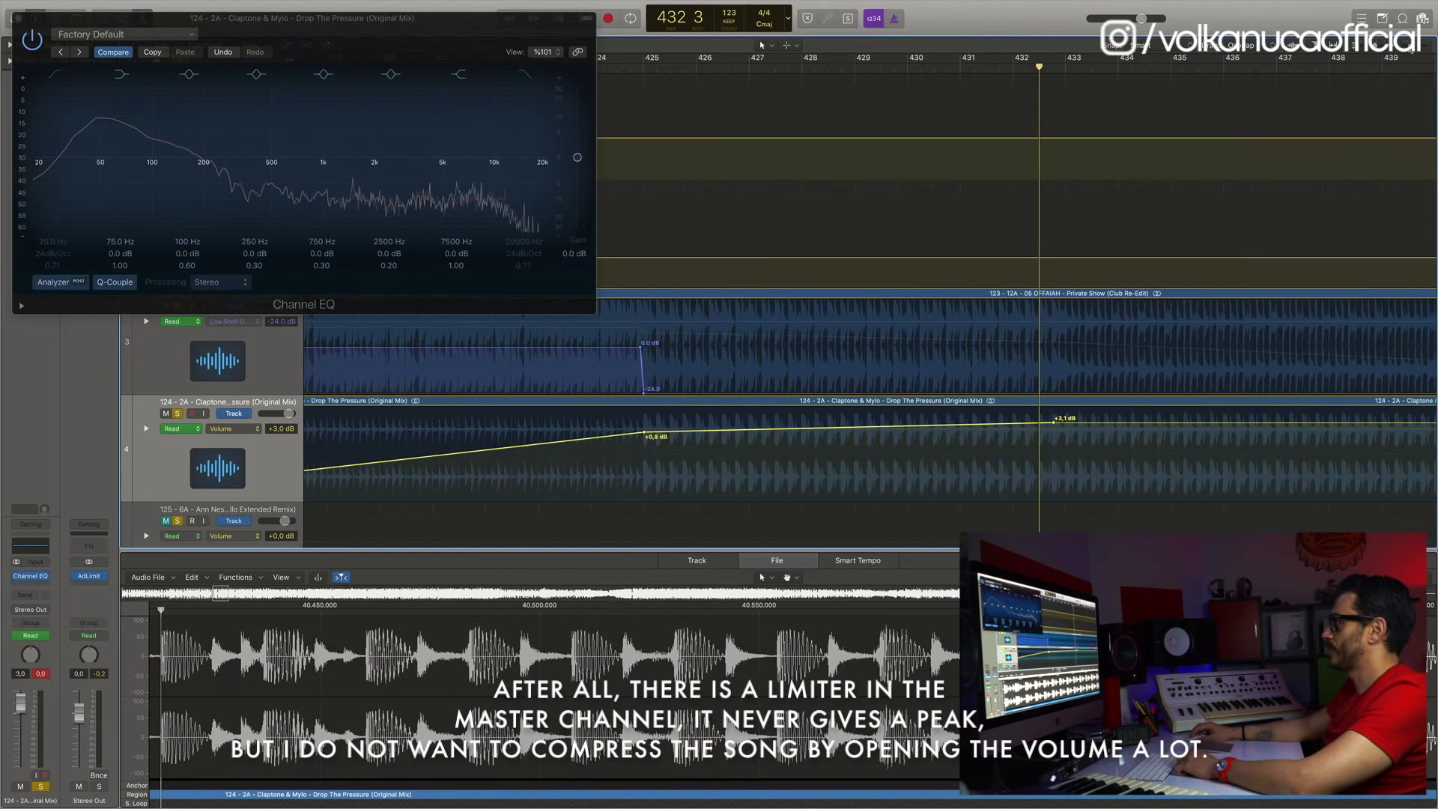
scroll(1228, 192, "right", 5)
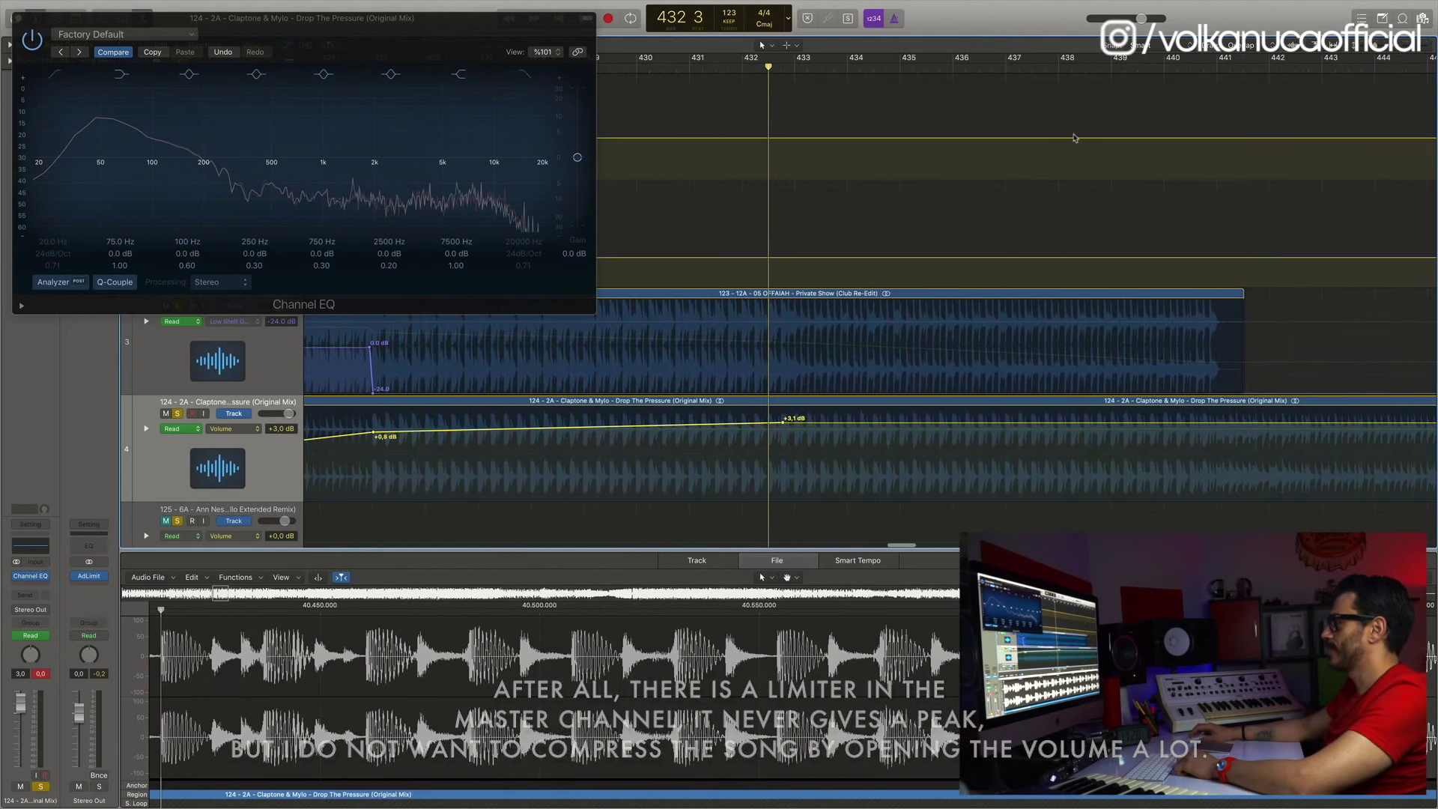
key("space")
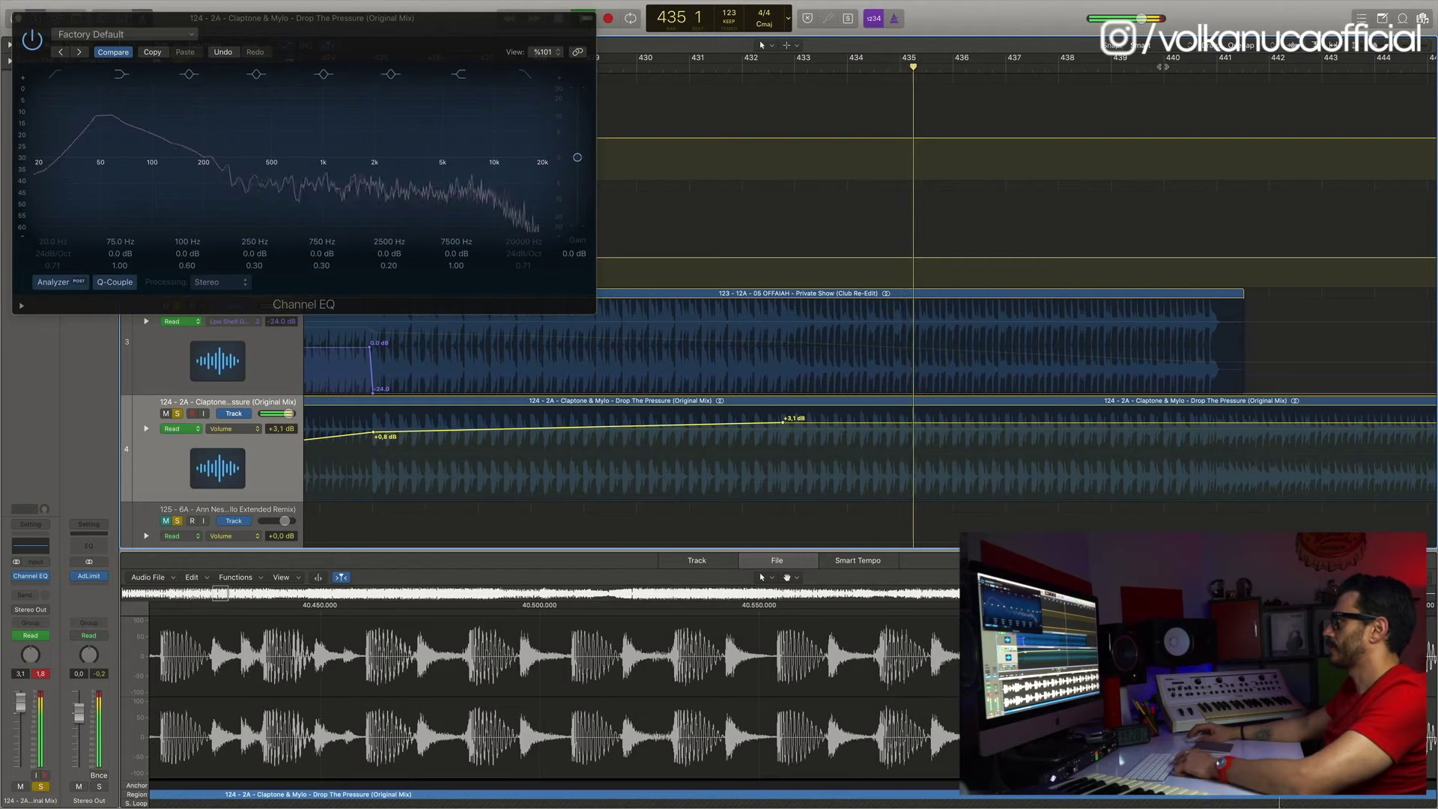
left_click(1164, 66)
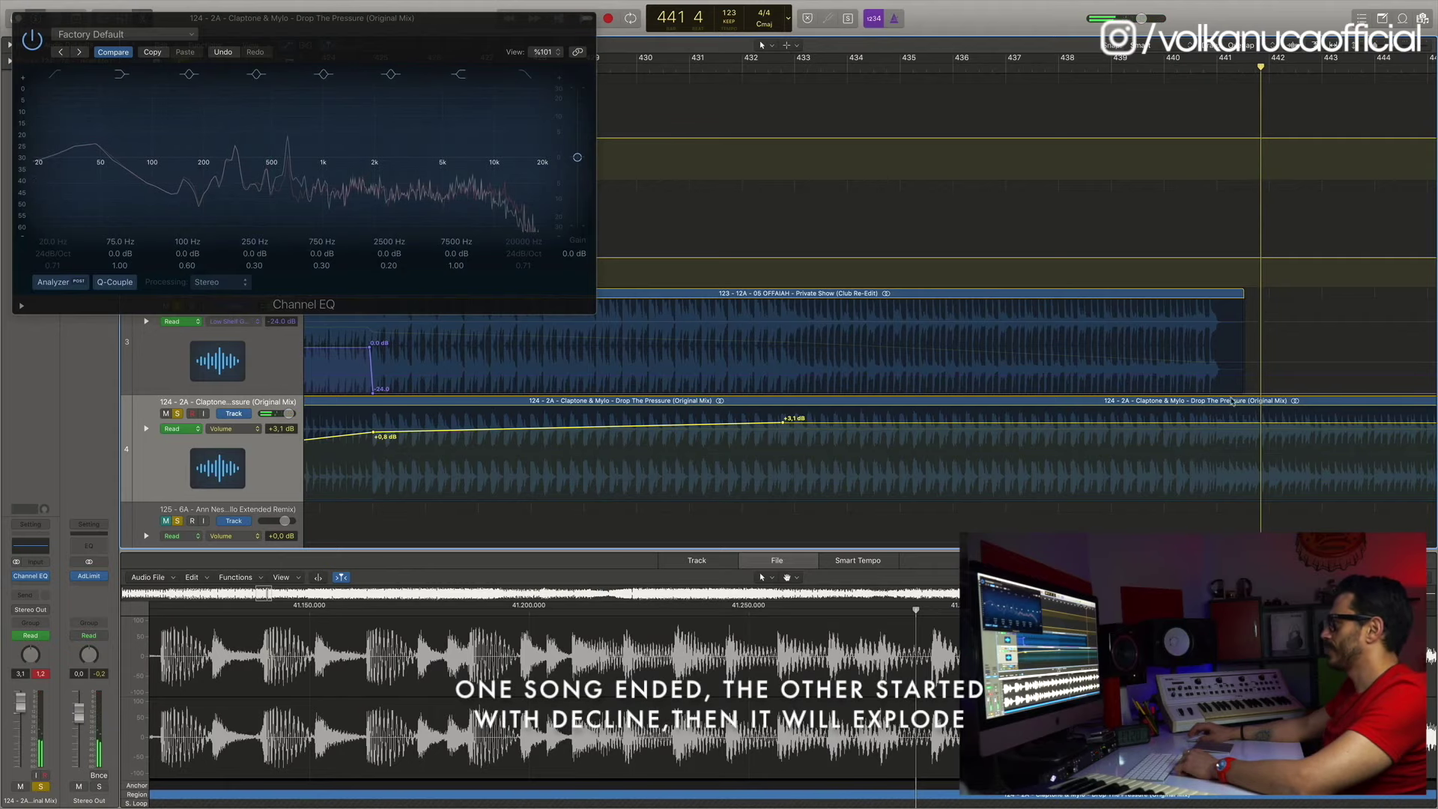
scroll(1232, 401, "right", 8)
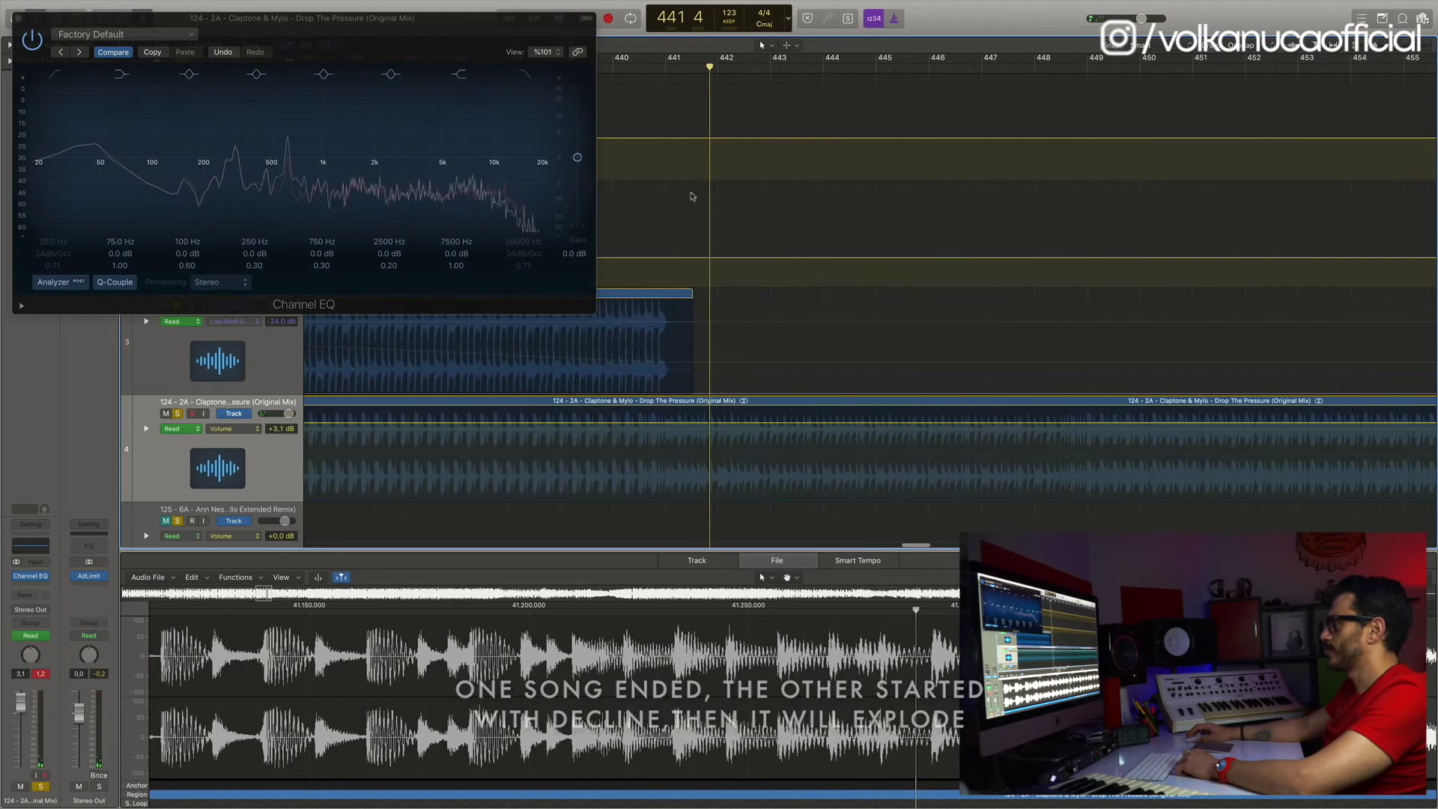
Close the Channel EQ window, unmute the "So Much Joy" track, and move its region to about bar 632, overlapping "Drop The Pressure"'s end
key("super+w")
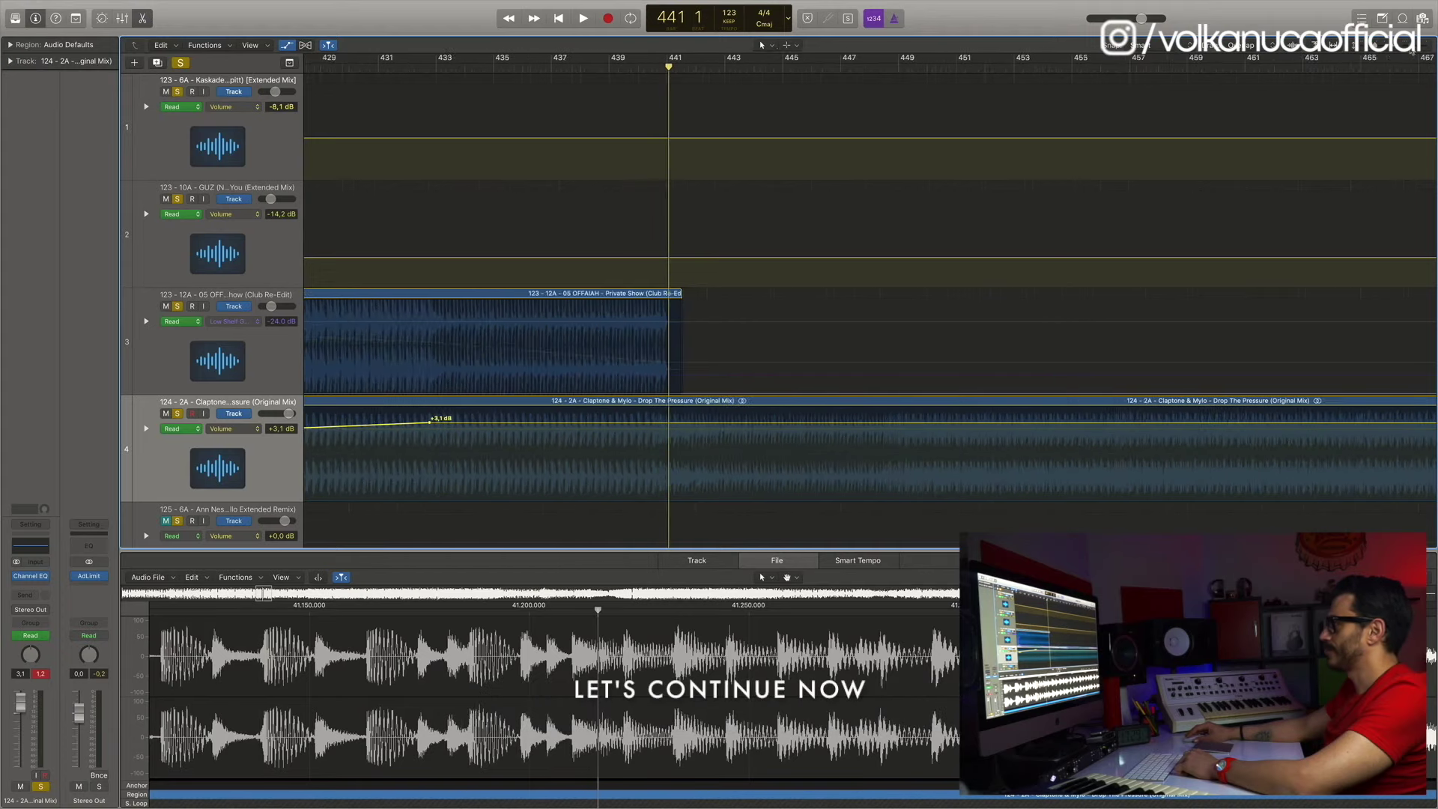
scroll(859, 203, "right", 3)
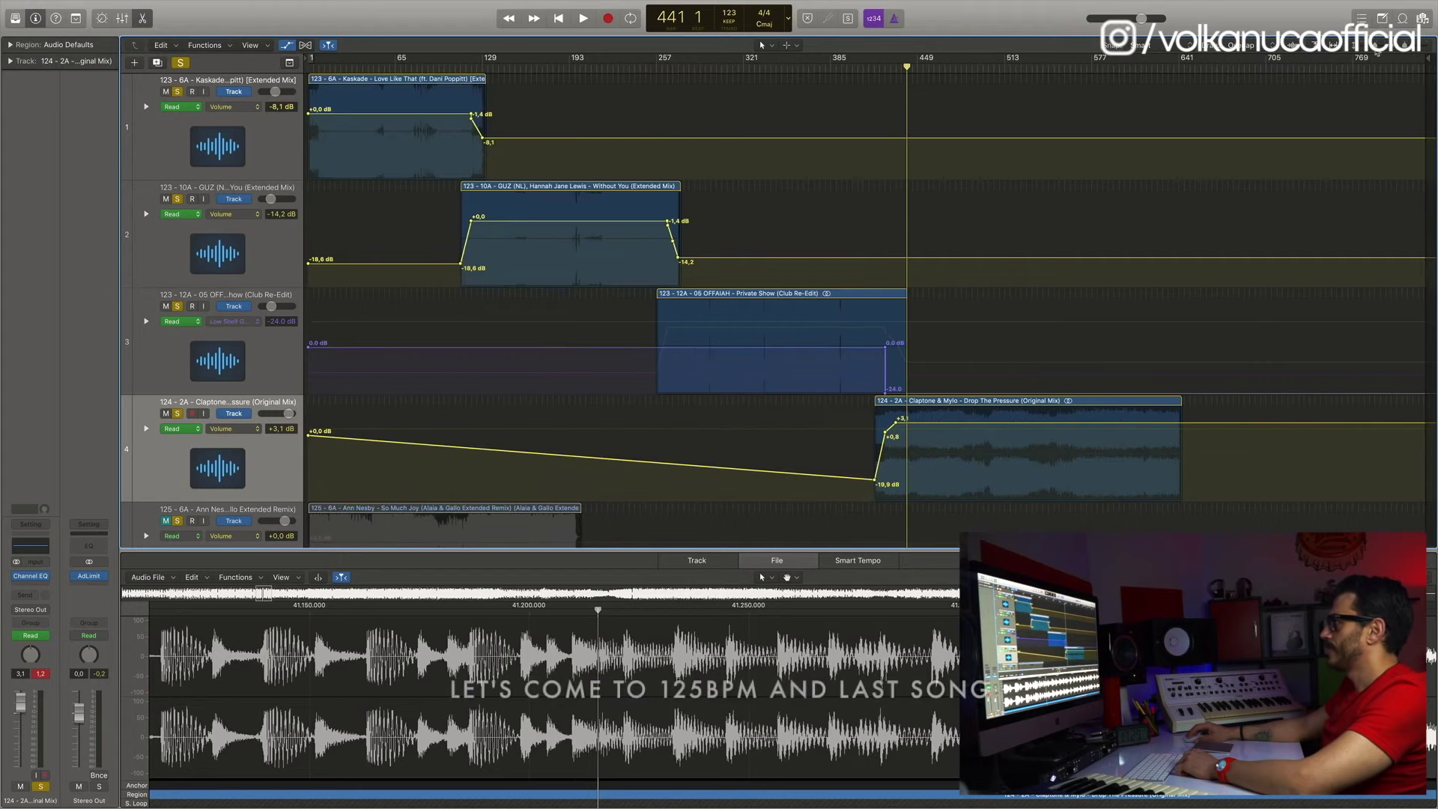
key("super+Up")
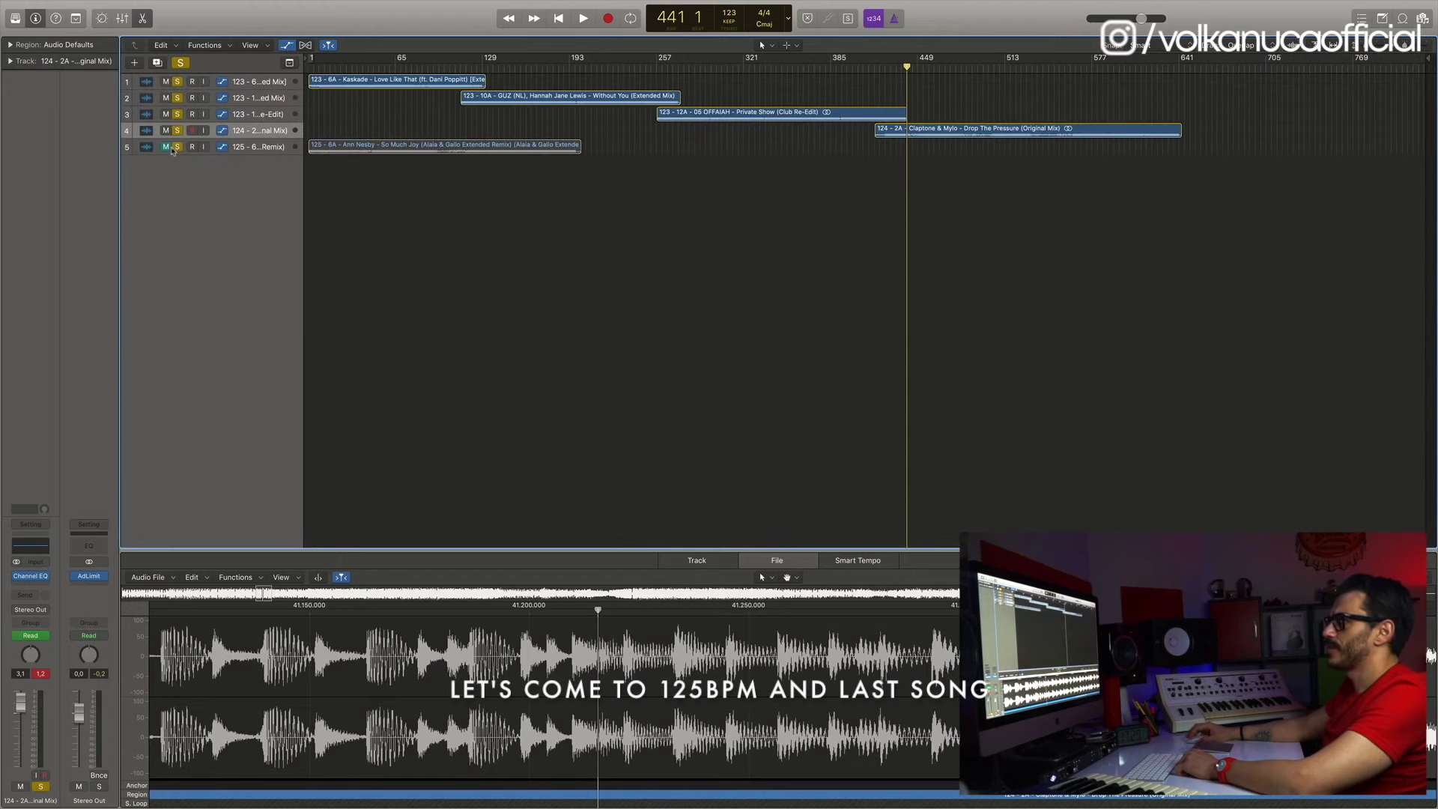
left_click_drag(381, 148, 1240, 148)
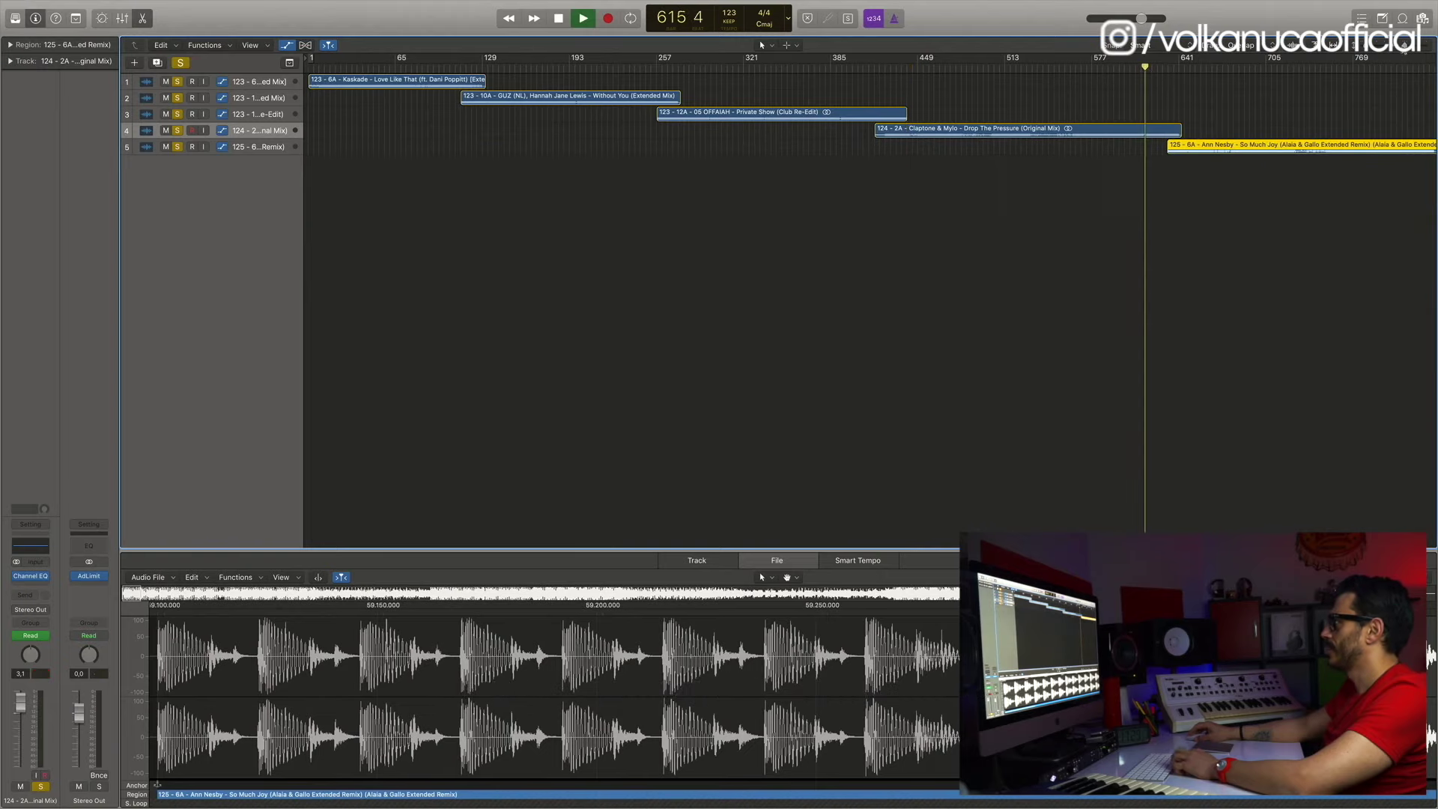
Examine the ending of "Drop The Pressure" around bar 617 during playback to find the mix point for "So Much Joy"
key("super+Right")
key("super+Down")
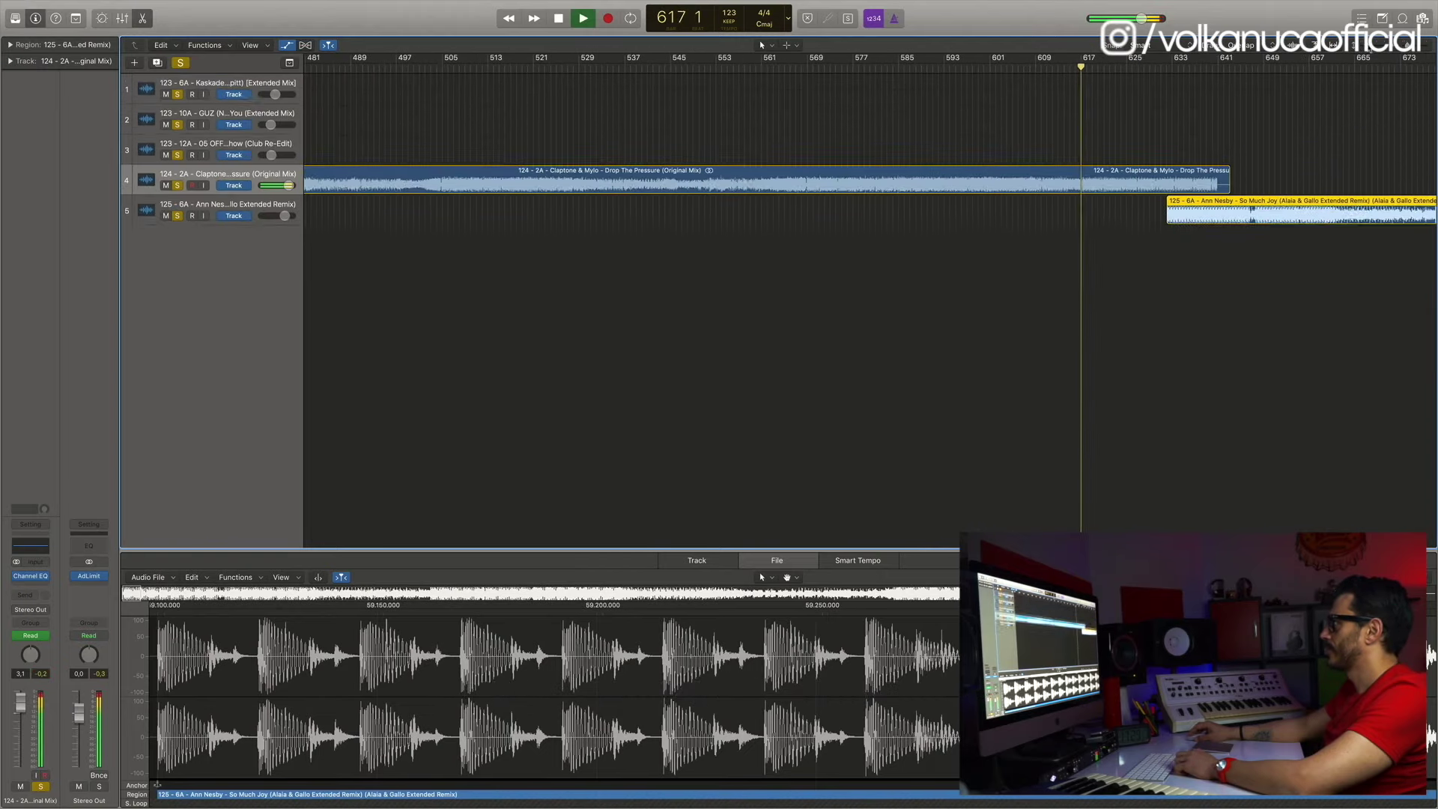
key("super+Right")
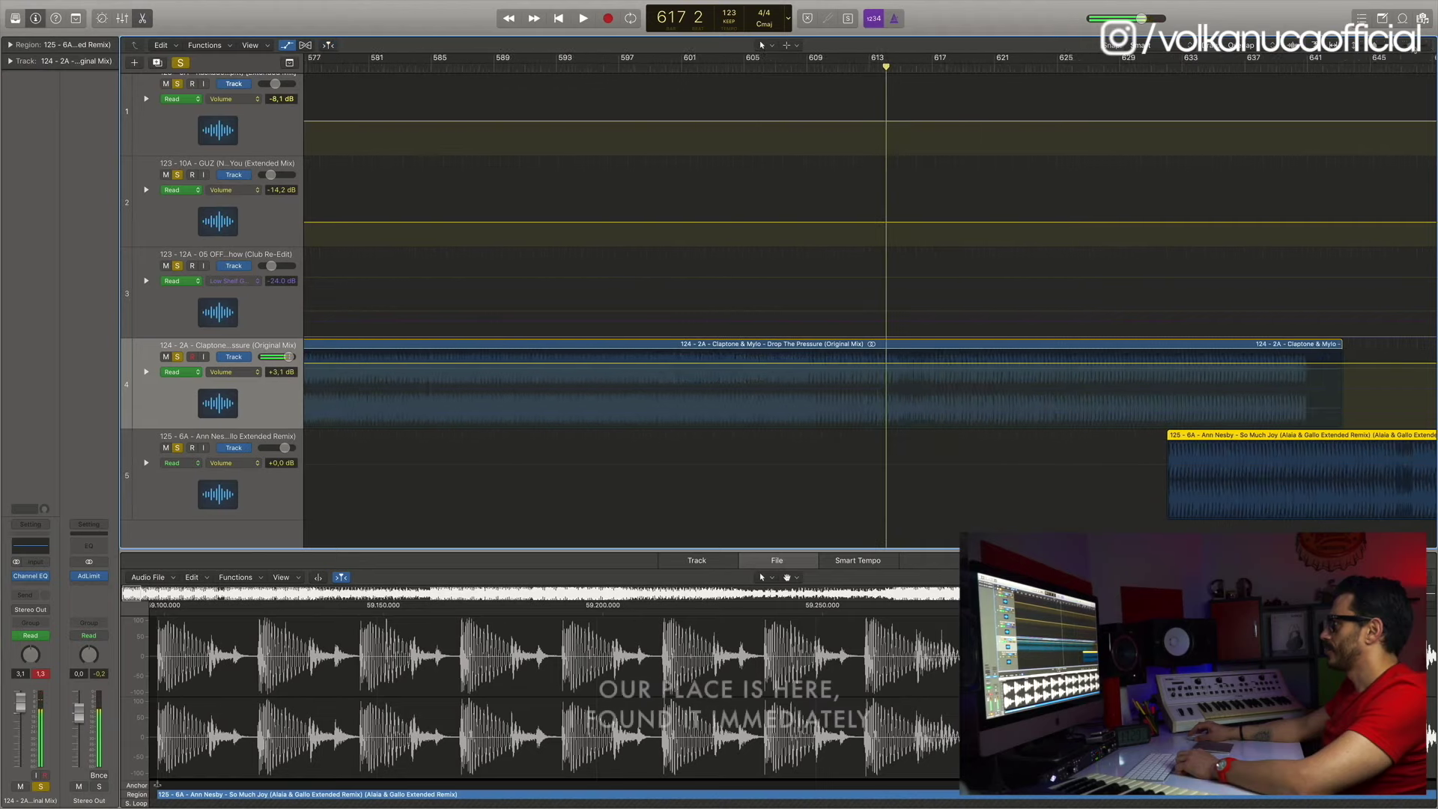
Play "Drop The Pressure" around bar 617 and move the "So Much Joy" region to about that bar
mouse_move(752, 67)
left_mouse_down()
mouse_move(735, 67)
mouse_move(759, 65)
left_mouse_up()
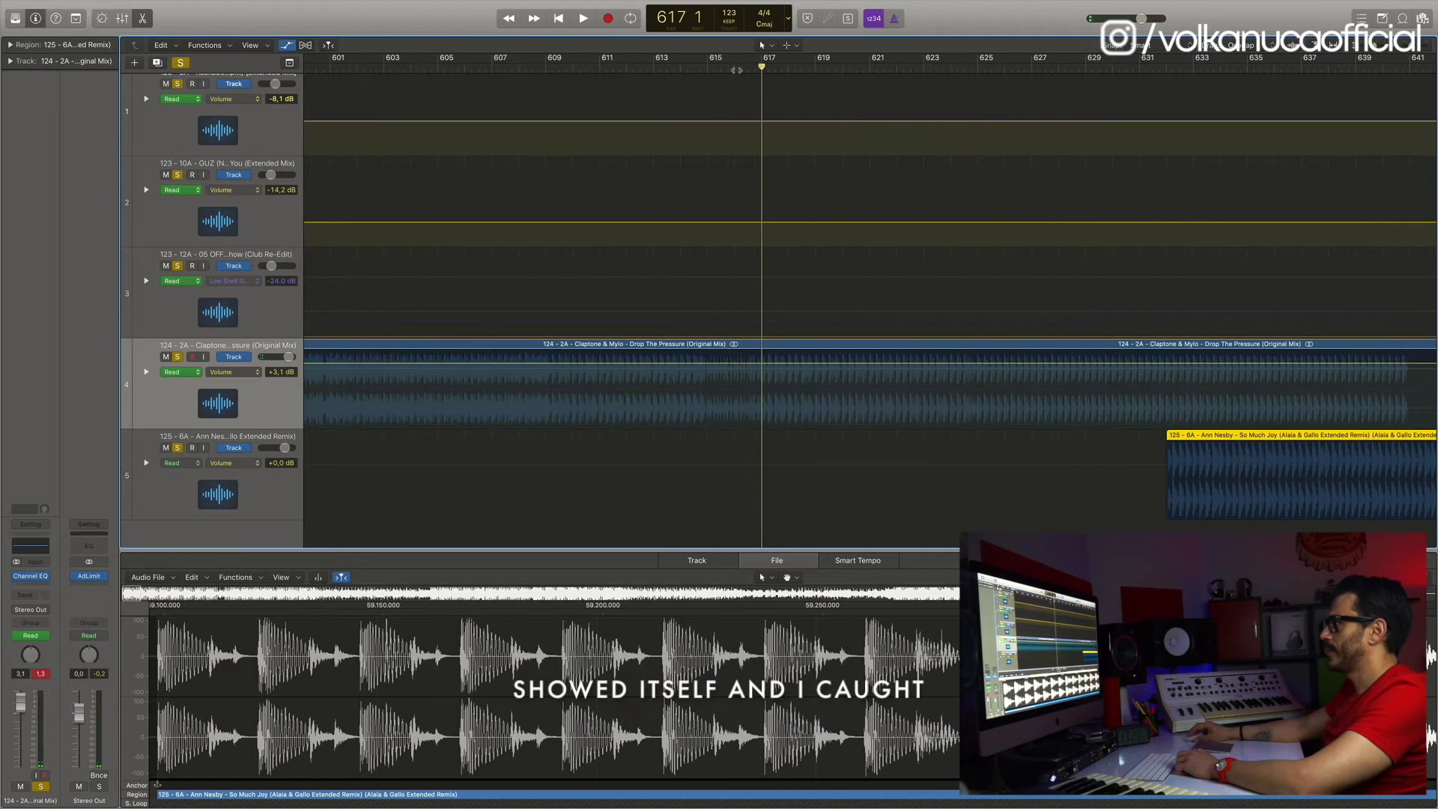
left_click(682, 66)
key("space")
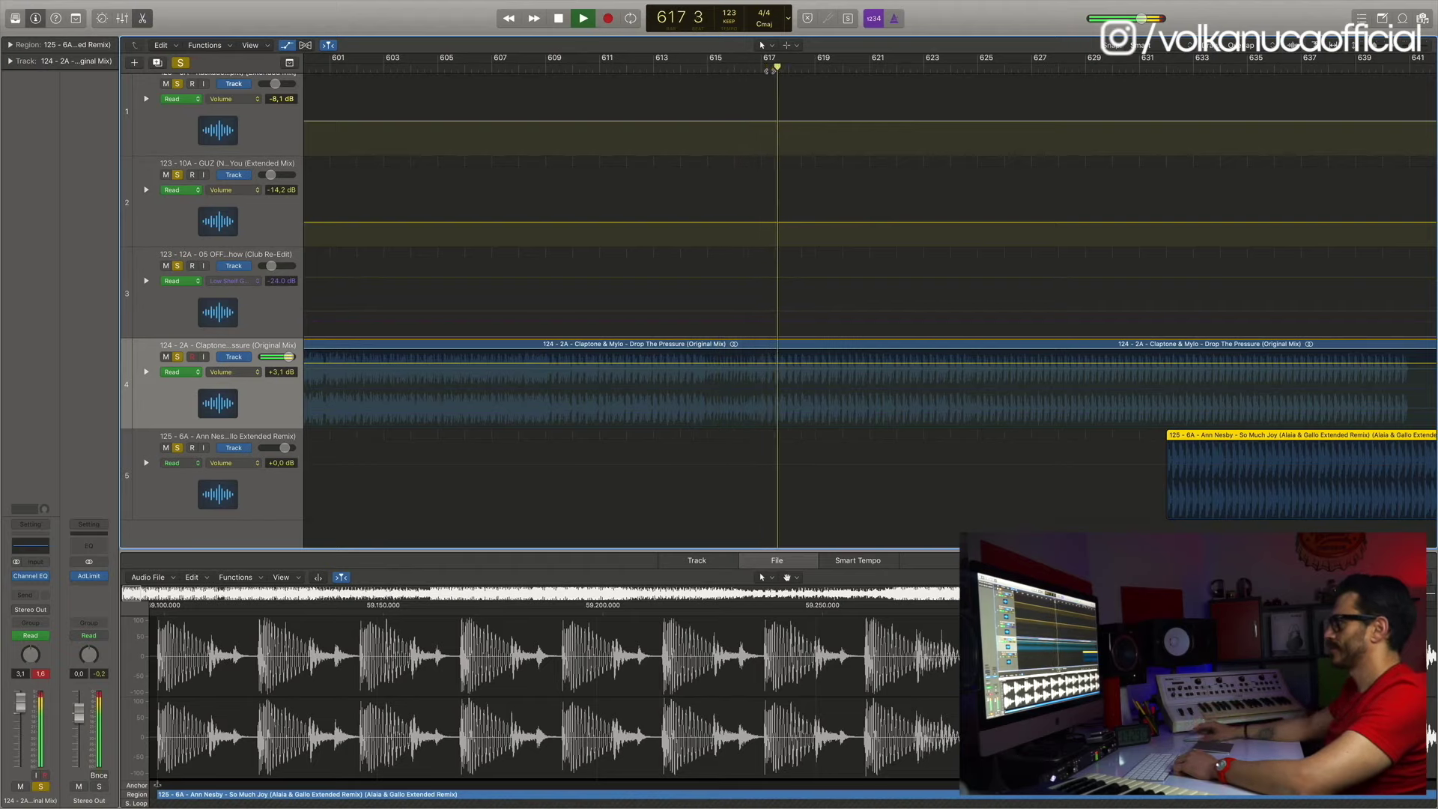
left_click_drag(1212, 441, 822, 459)
scroll(823, 460, "right", 5)
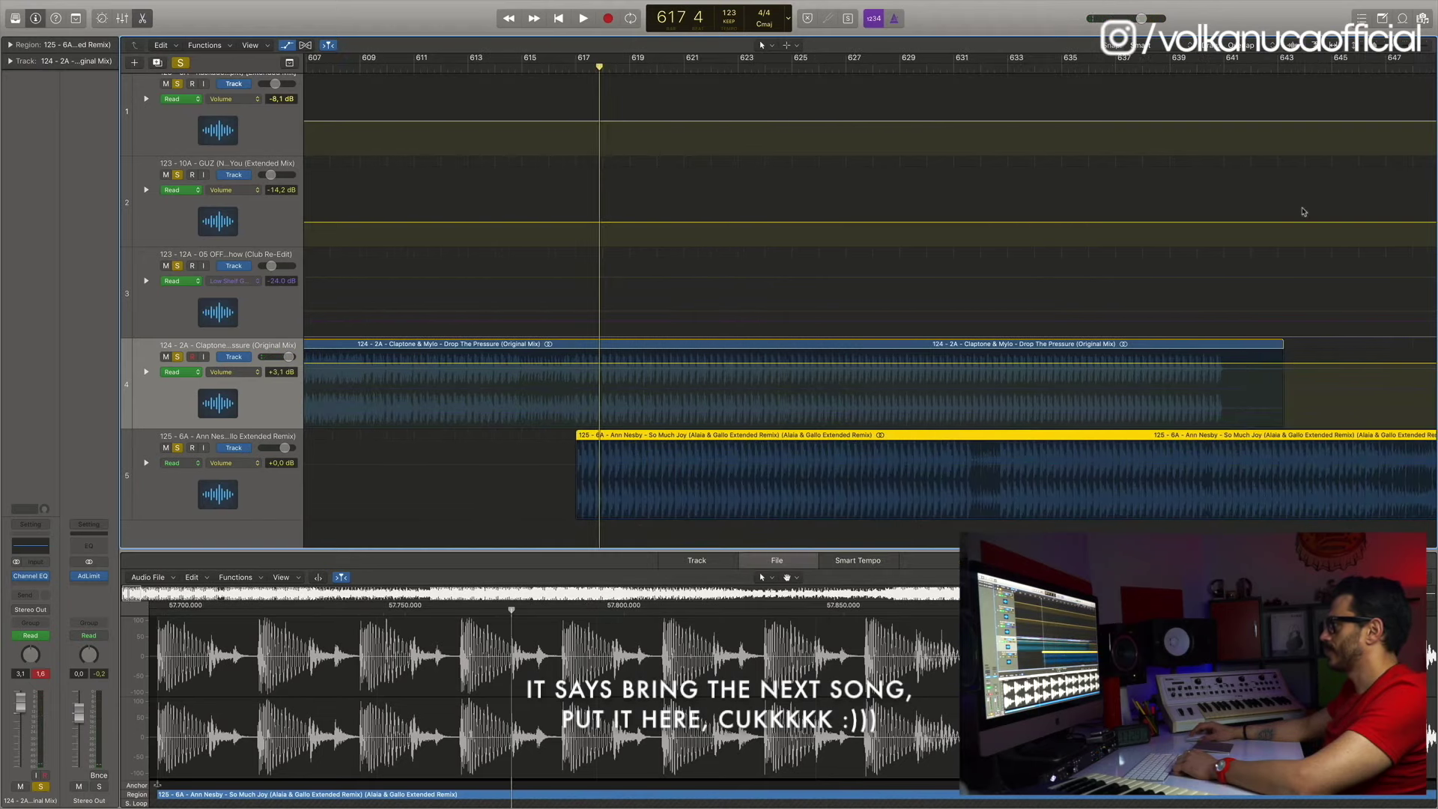
Play the transition into bar 617 and align the start of the "So Much Joy" region with that bar
left_click(1208, 66)
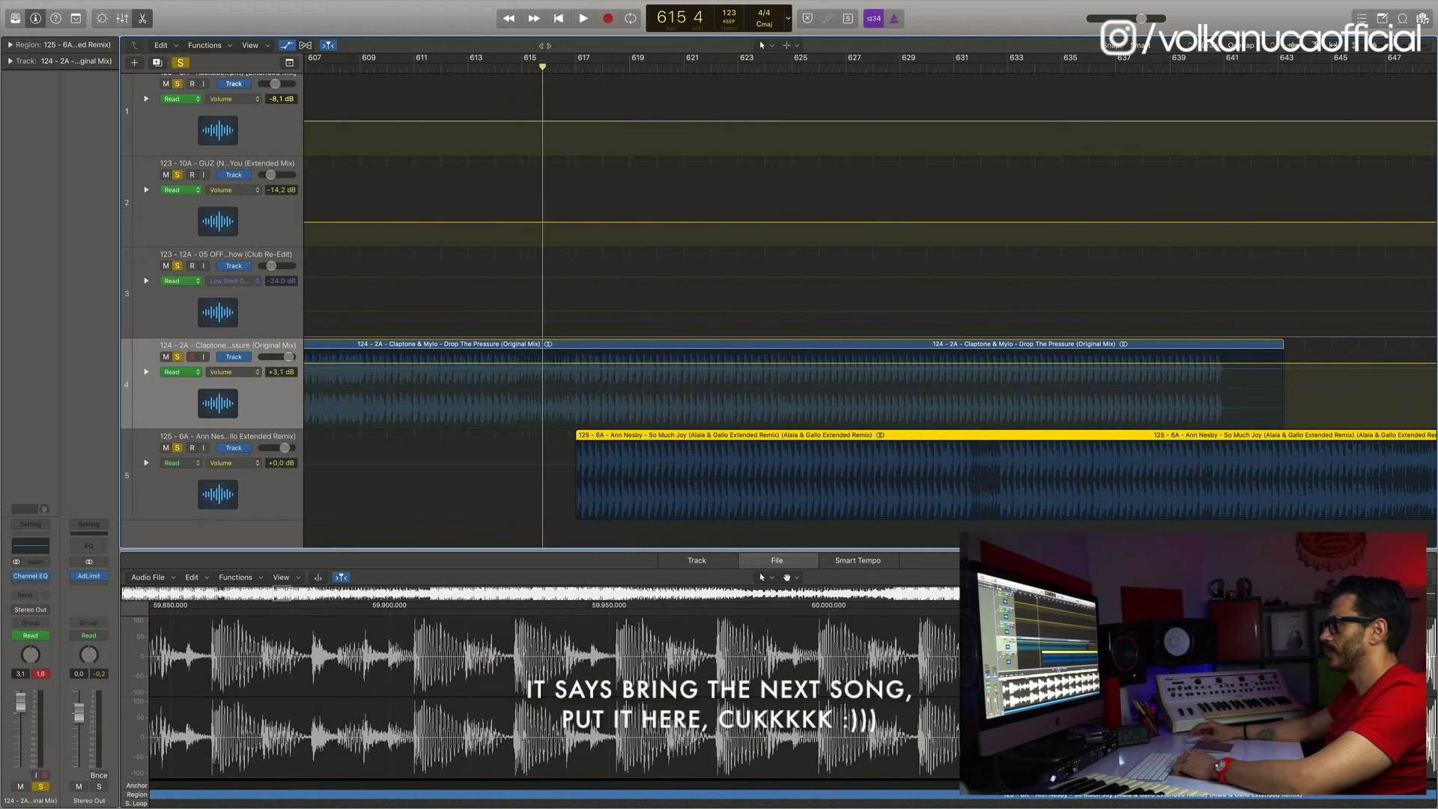
left_click_drag(591, 435, 605, 435)
left_click_drag(1411, 46, 1419, 50)
key("space")
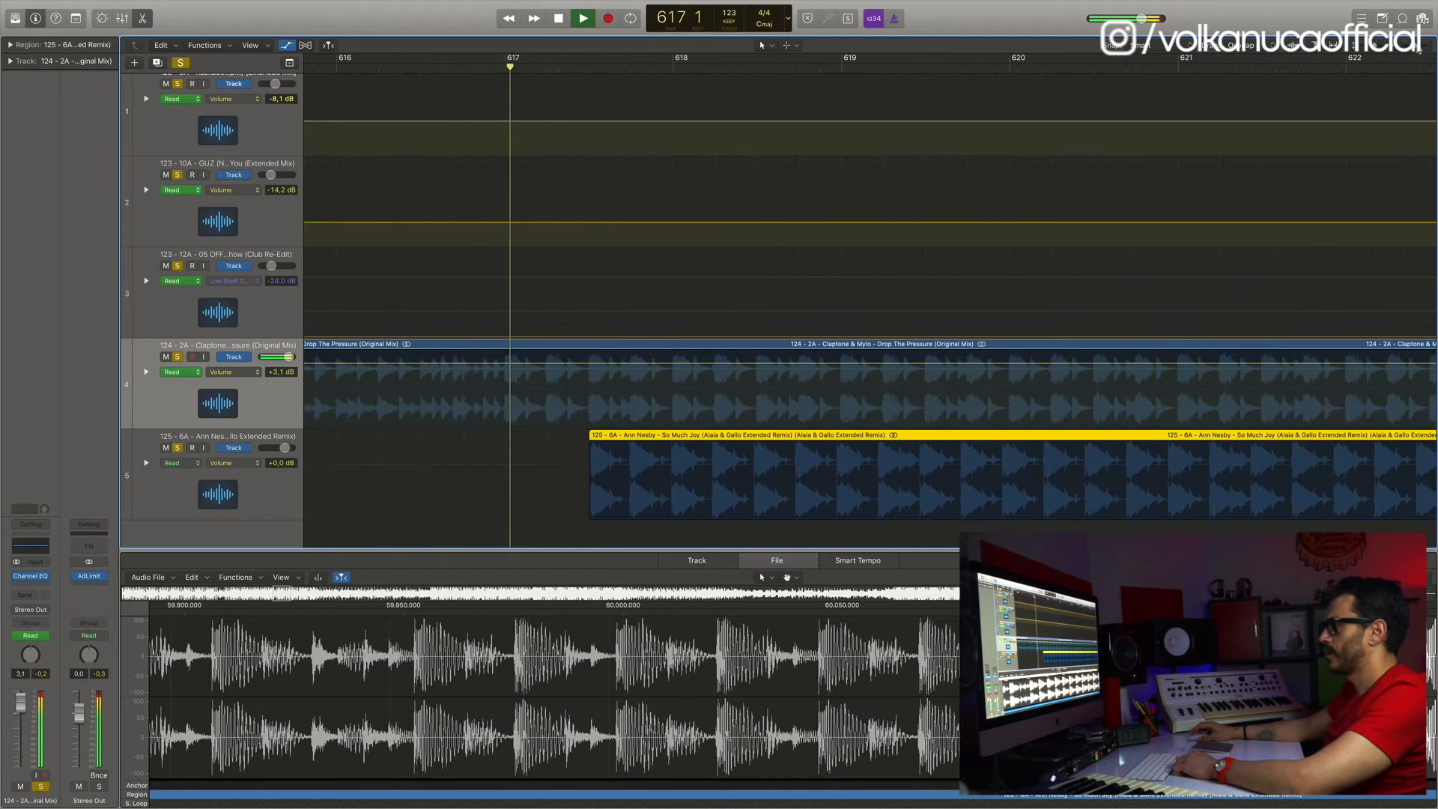
key("space")
left_click_drag(650, 439, 566, 438)
Play "Drop The Pressure" and "So Much Joy" together around bar 623 to check whether their beats stay in sync
scroll(645, 417, "right", 5)
scroll(645, 418, "right", 3)
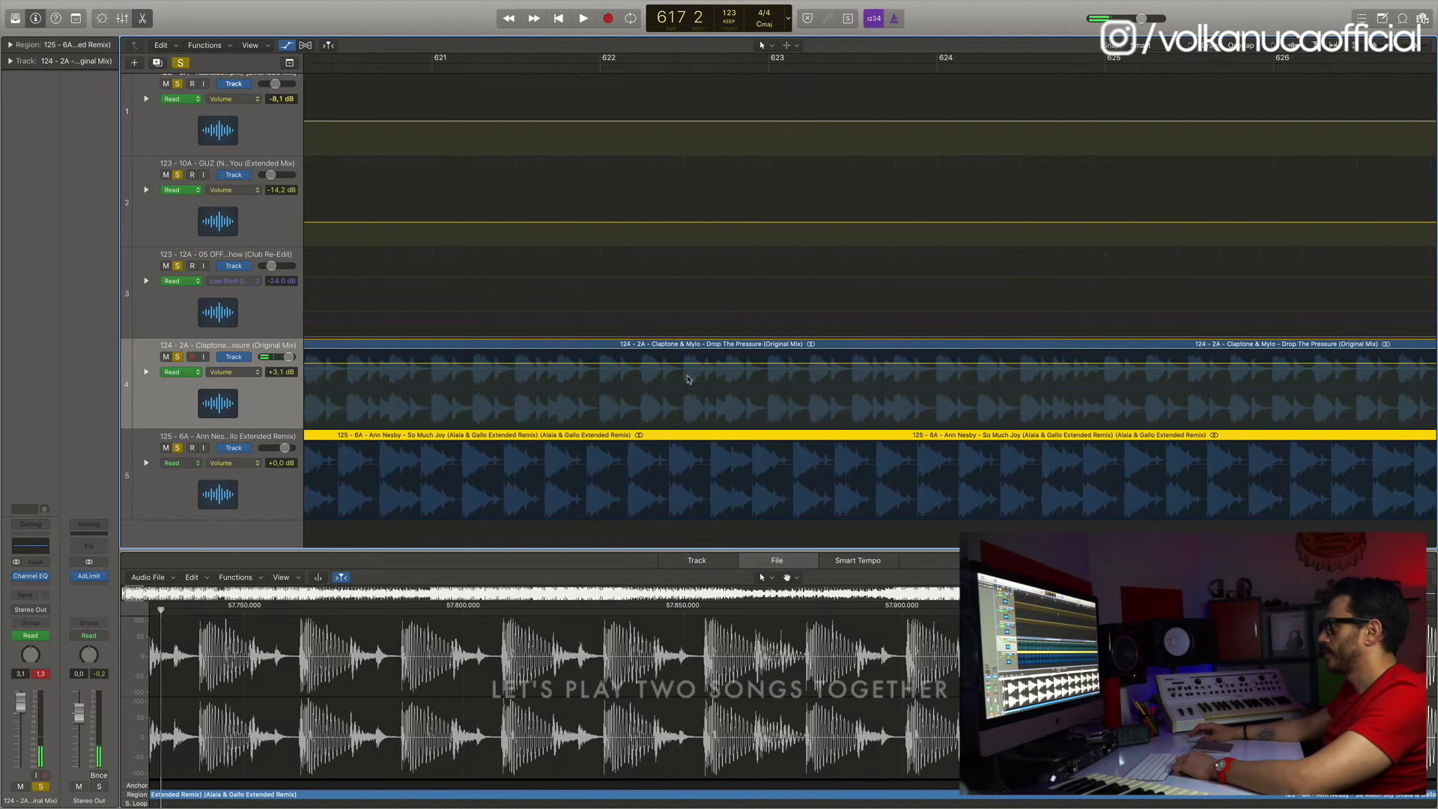
left_click(767, 69)
key("space")
key("space")
scroll(766, 69, "left", 8)
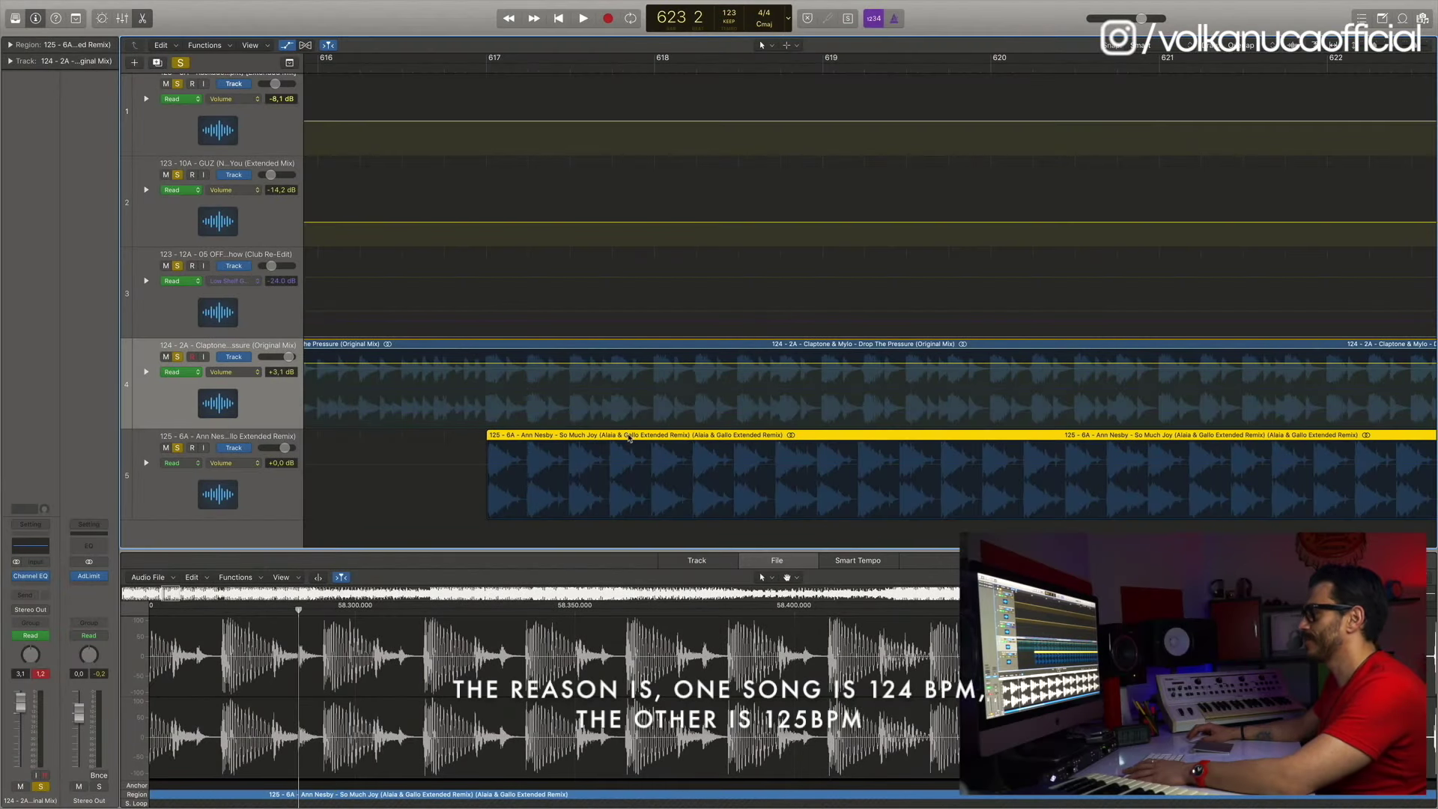
key("space")
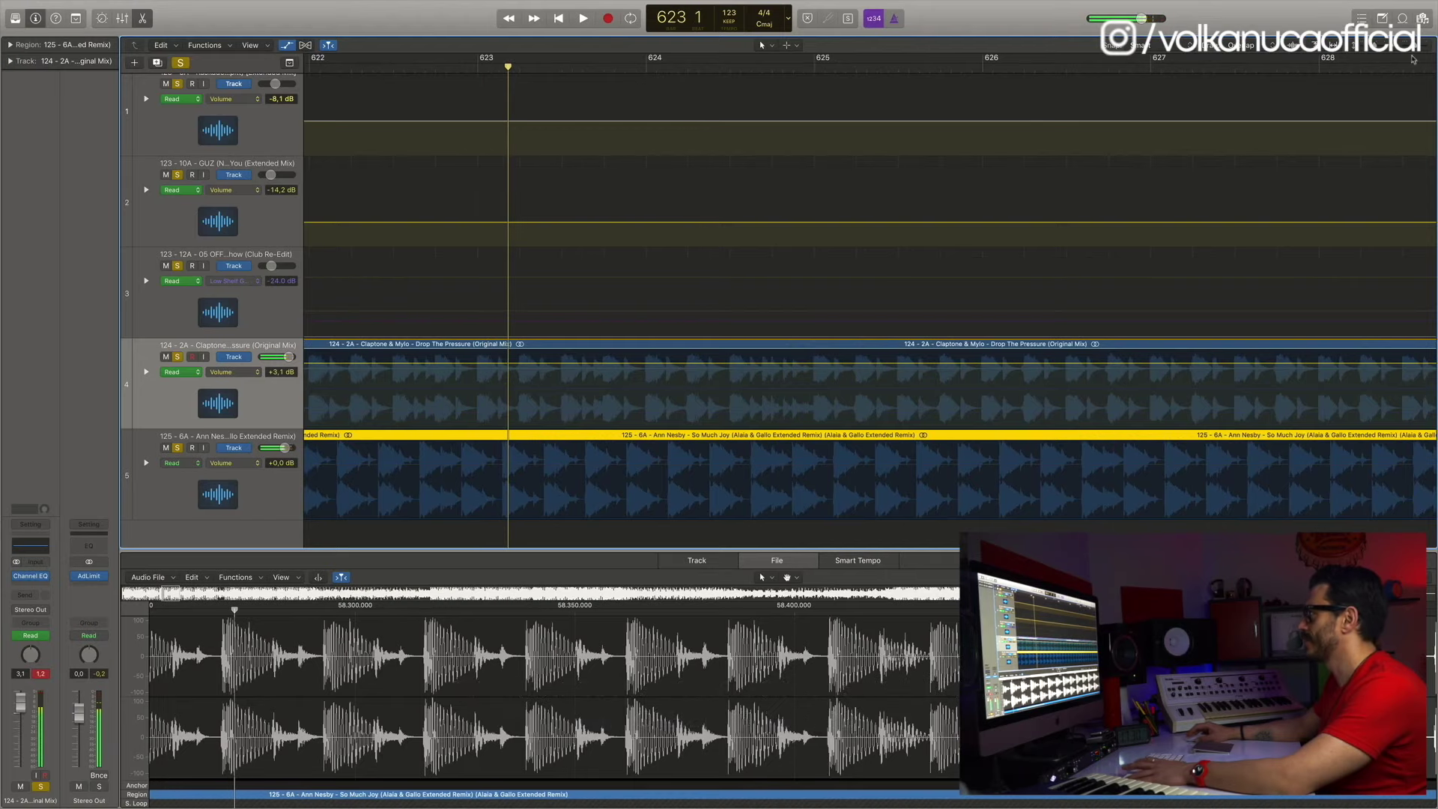
Split the "Drop The Pressure" region with the Scissors tool at bar 617, where "So Much Joy" starts
left_click_drag(1415, 47, 1408, 47)
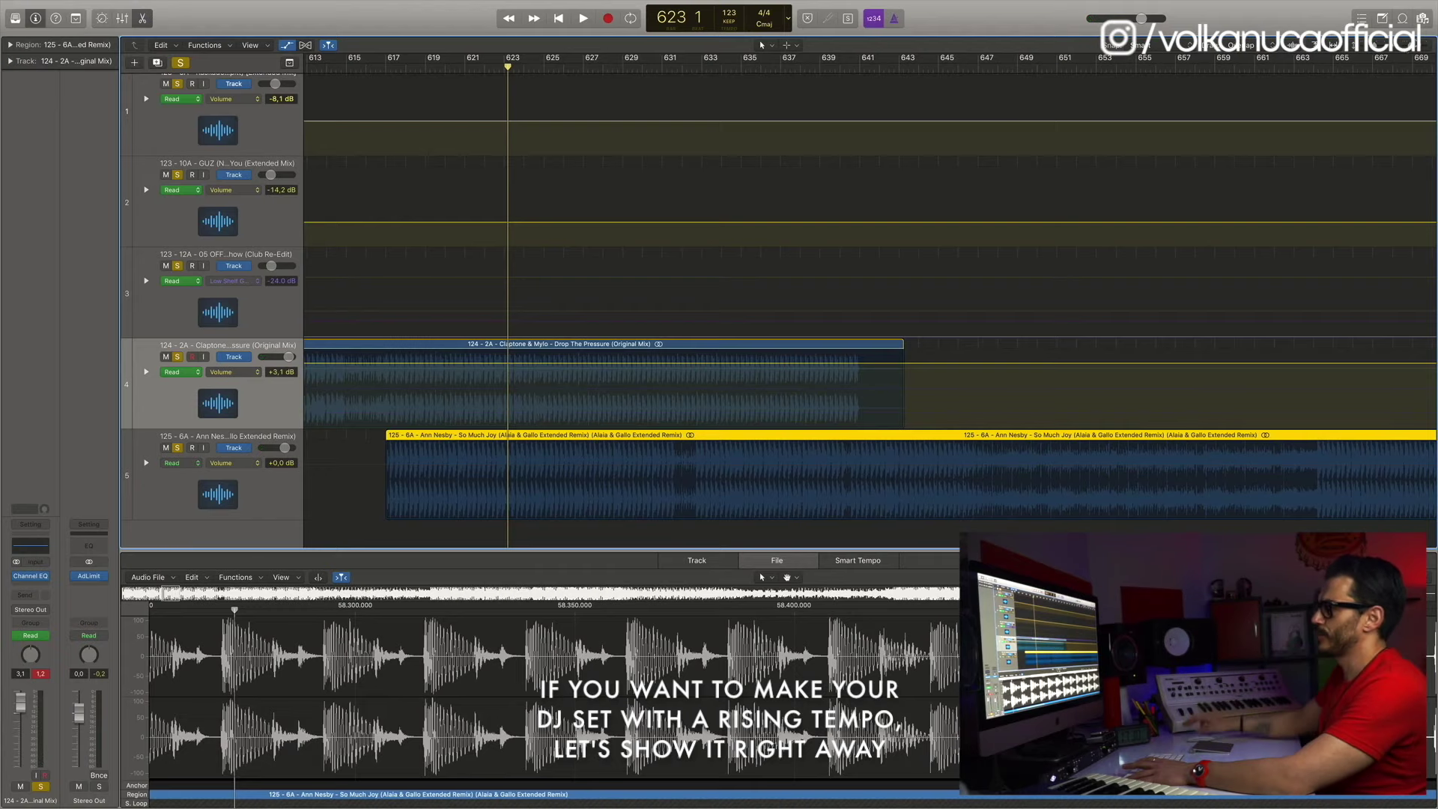
key("super+Right")
key("super+Right")
key("super+Right")
scroll(350, 315, "left", 7)
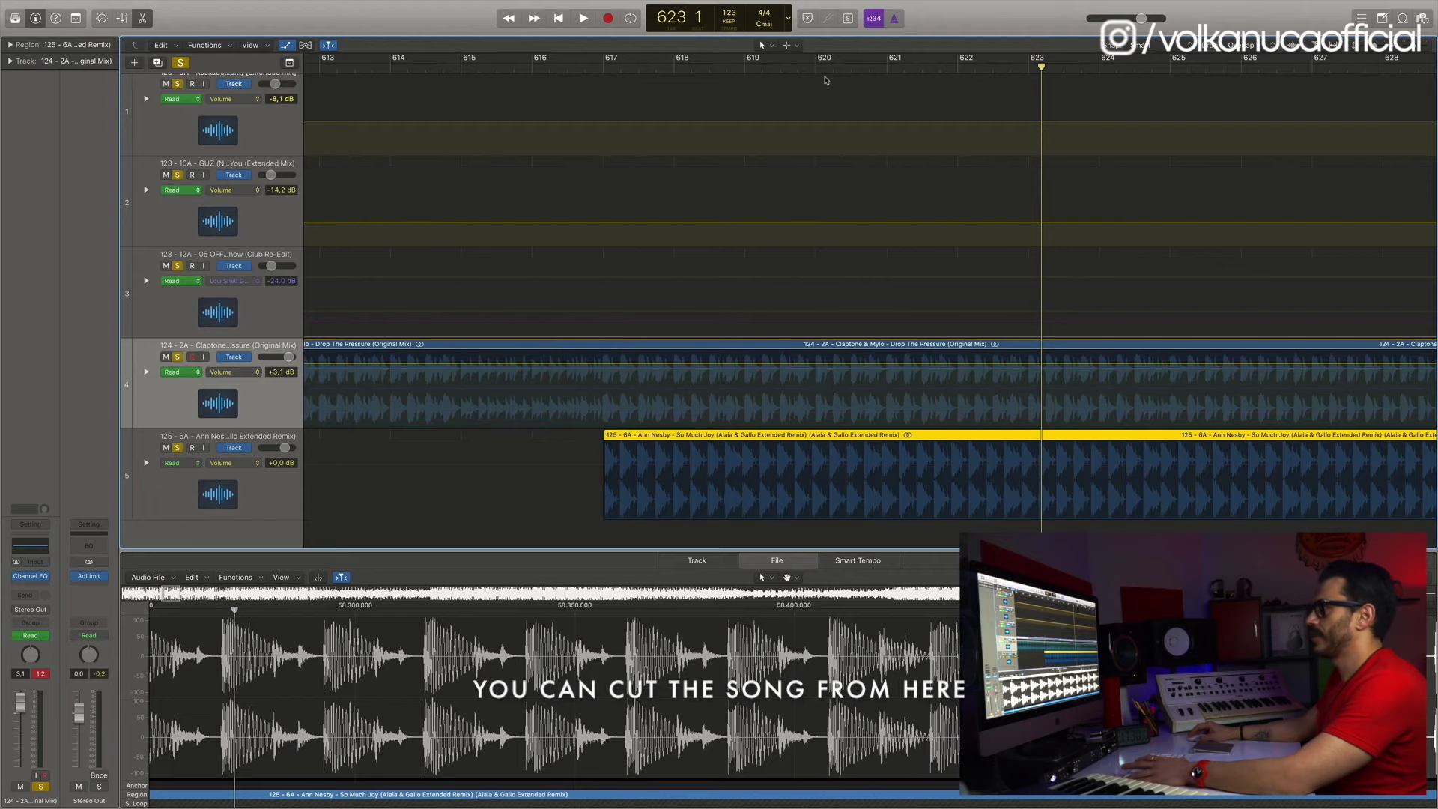
left_click(793, 46)
left_click(813, 120)
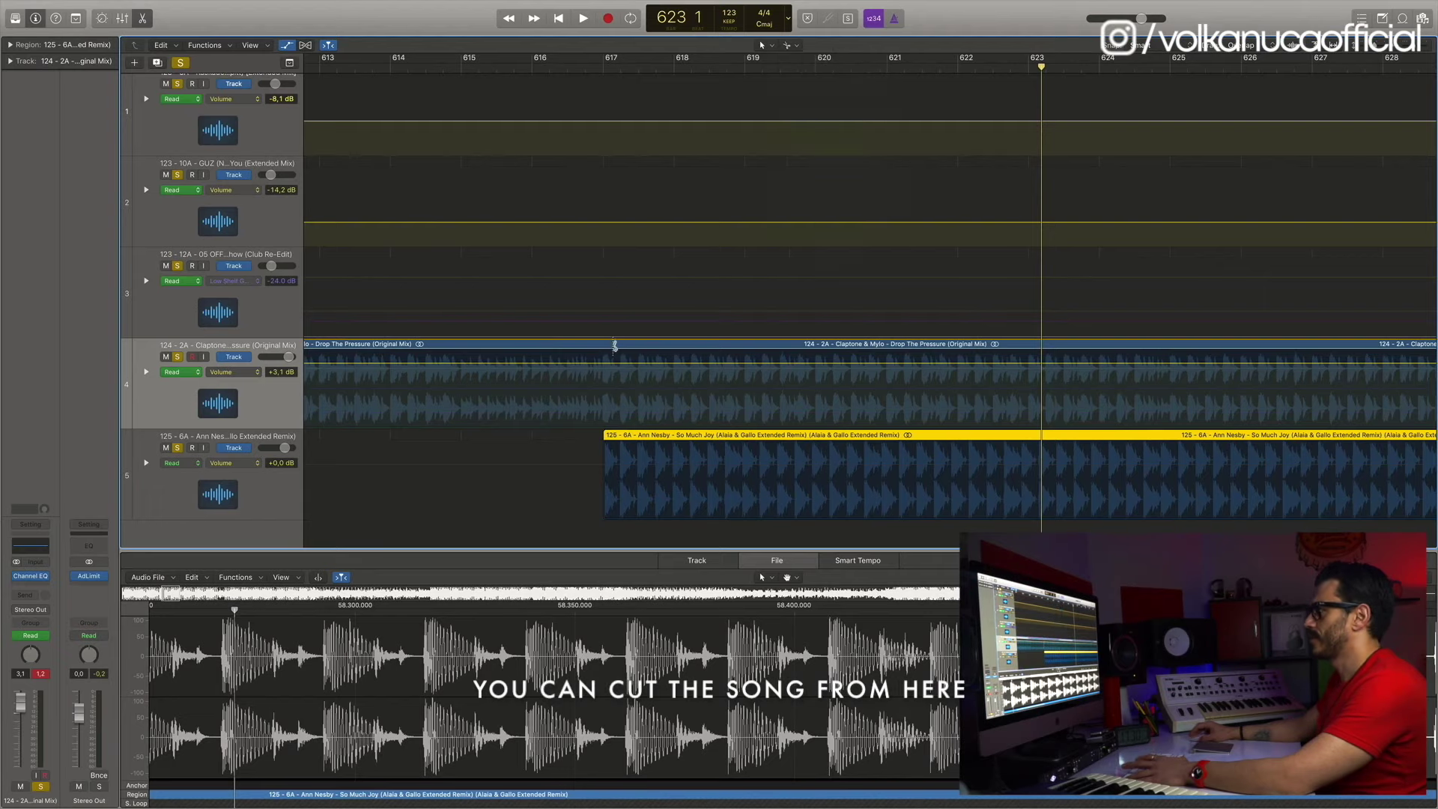
left_click(606, 356, "super")
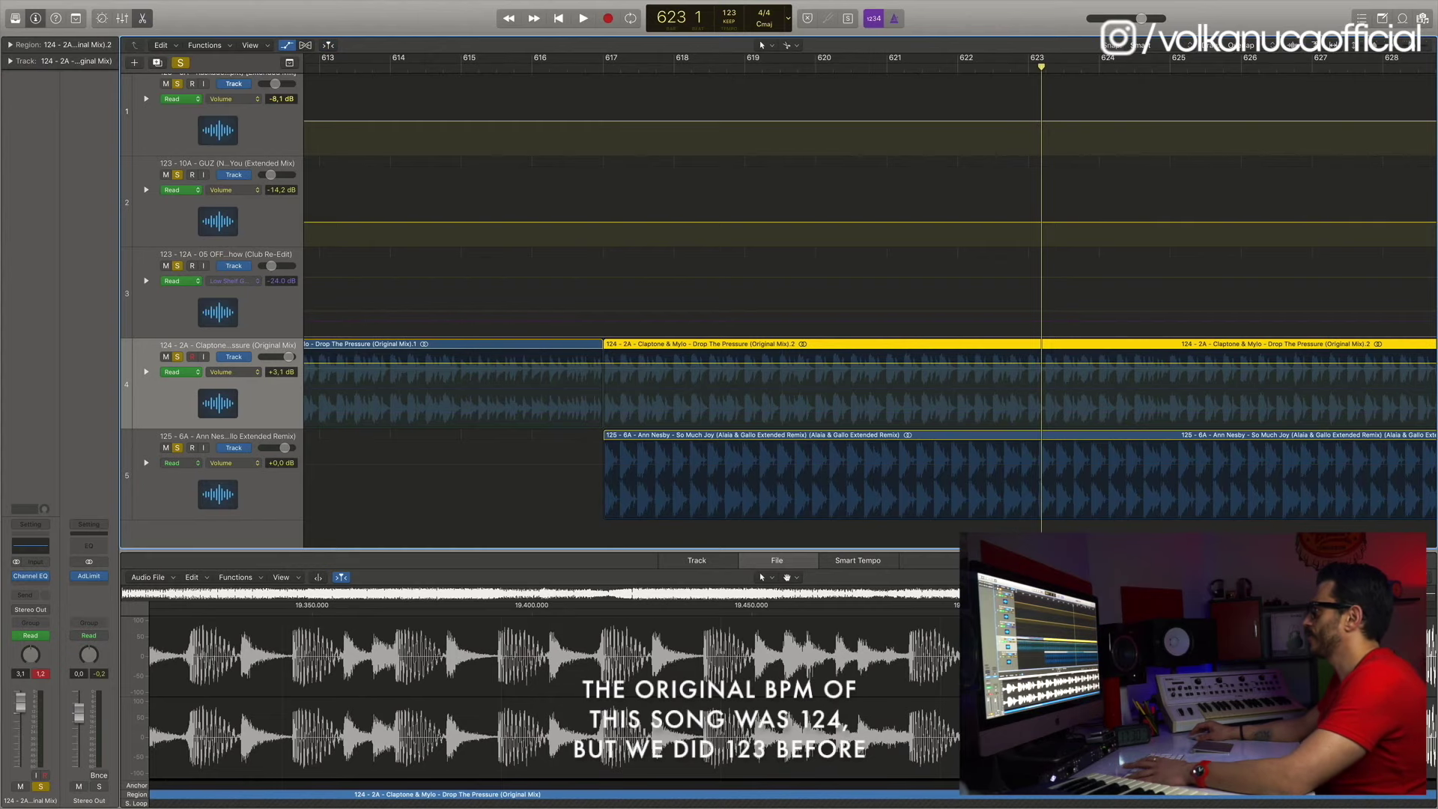
Hide the track automation so both parts of the split "Drop The Pressure" region show their full waveforms
left_click_drag(1415, 45, 1406, 46)
scroll(1087, 254, "right", 5)
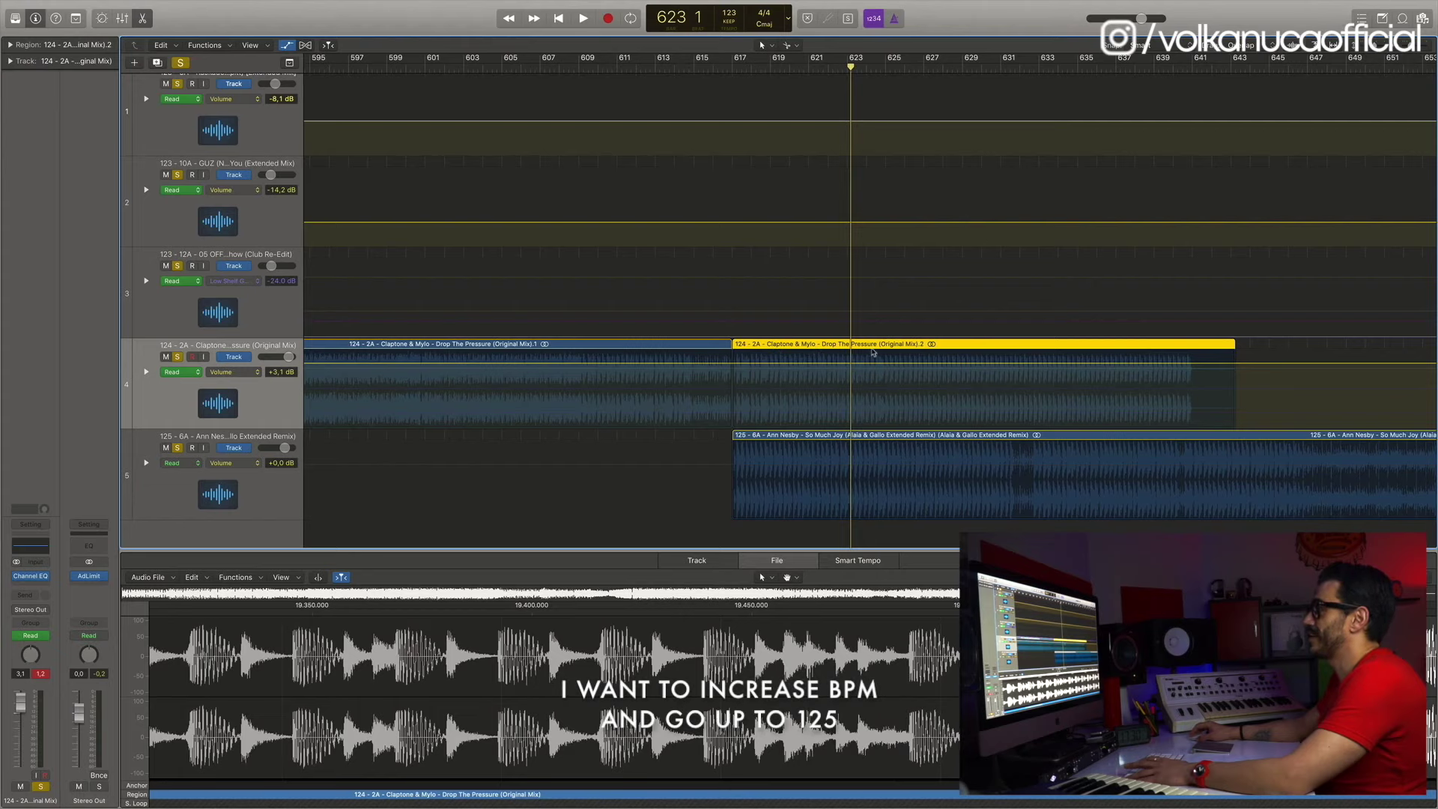
left_click(588, 346)
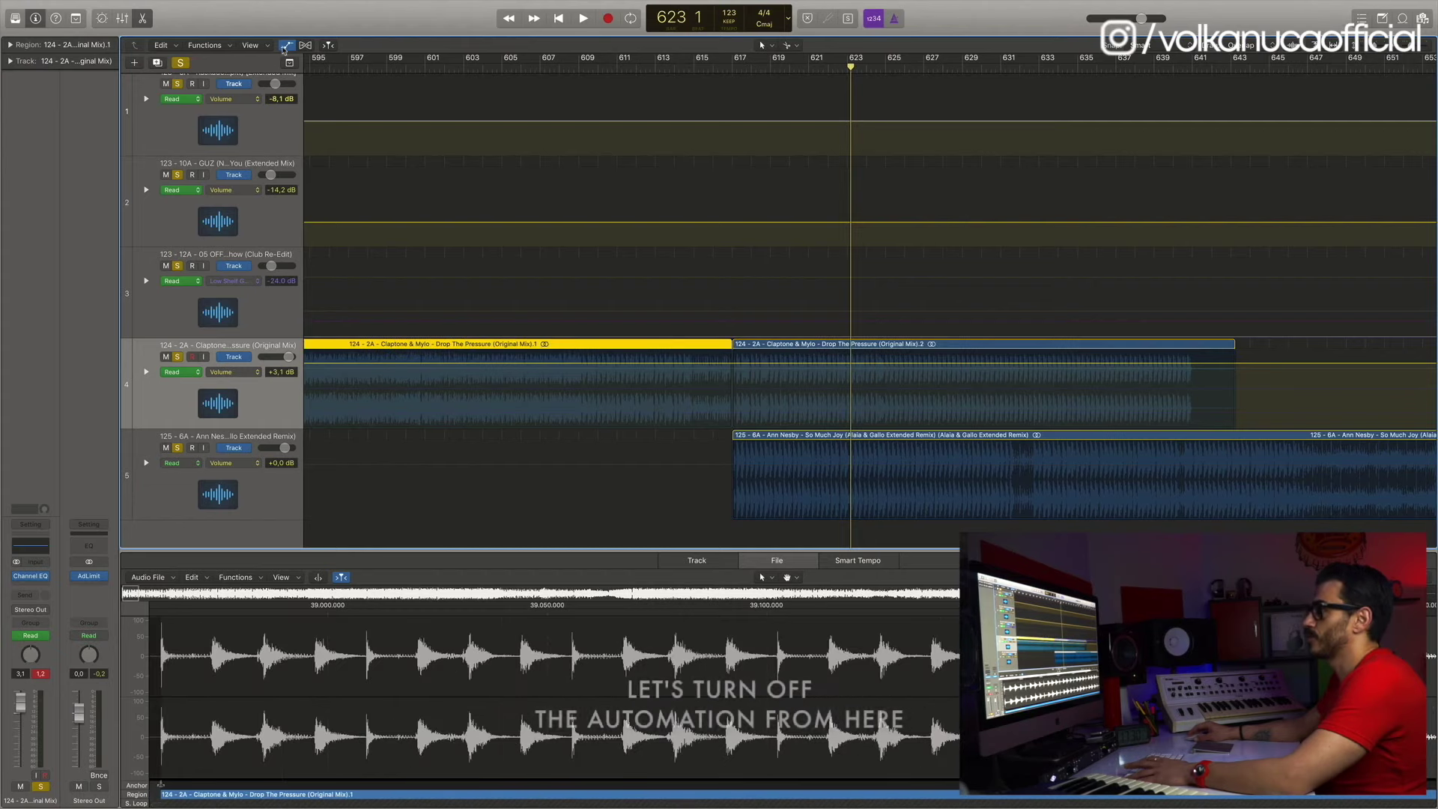
left_click(285, 46)
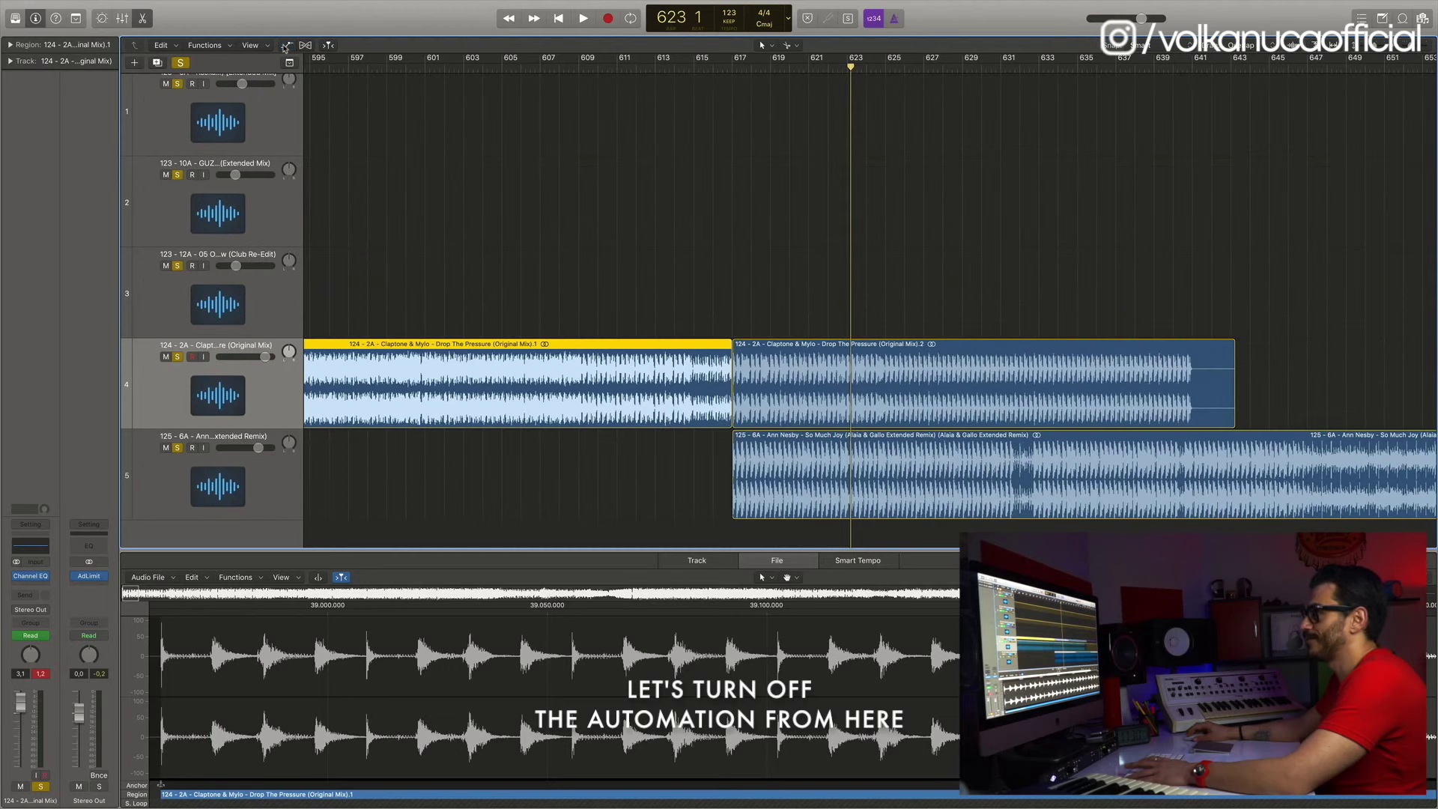
Process the second part of "Drop The Pressure" with the Time and Pitch Machine from 123 to 124 BPM
left_click(838, 366)
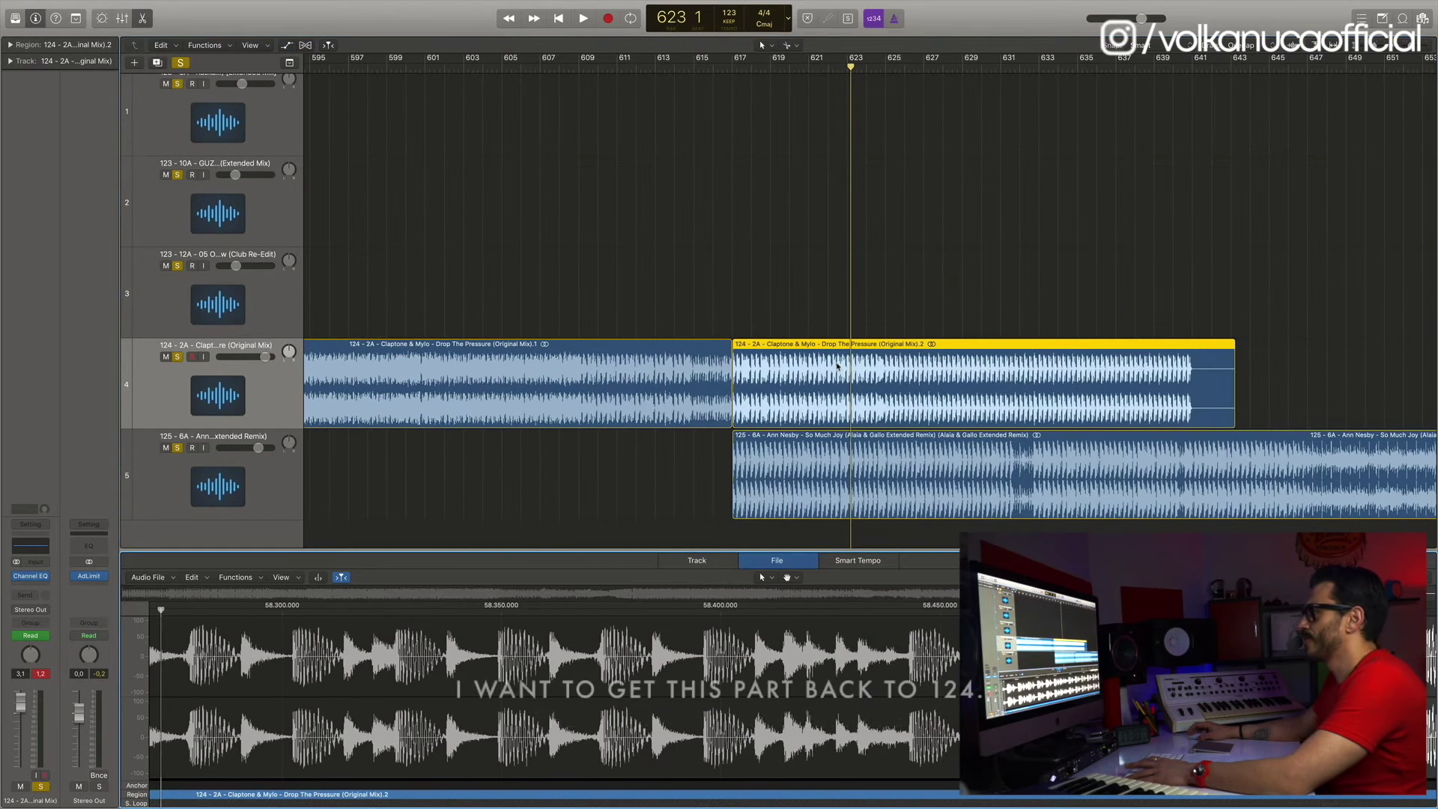
left_click(783, 387)
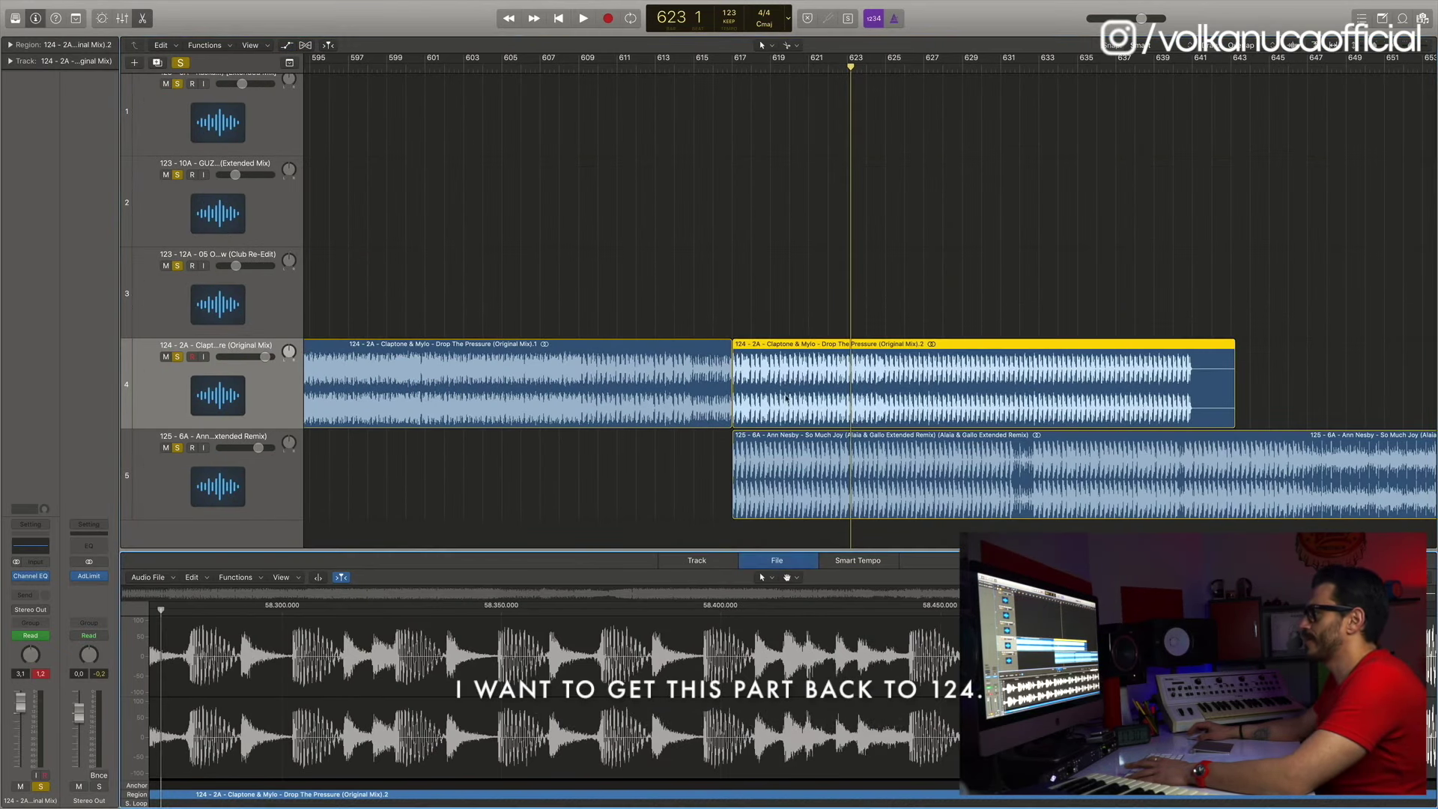
left_click(709, 559)
left_click(764, 560)
left_click(238, 578)
left_click(264, 693)
double_click(867, 575)
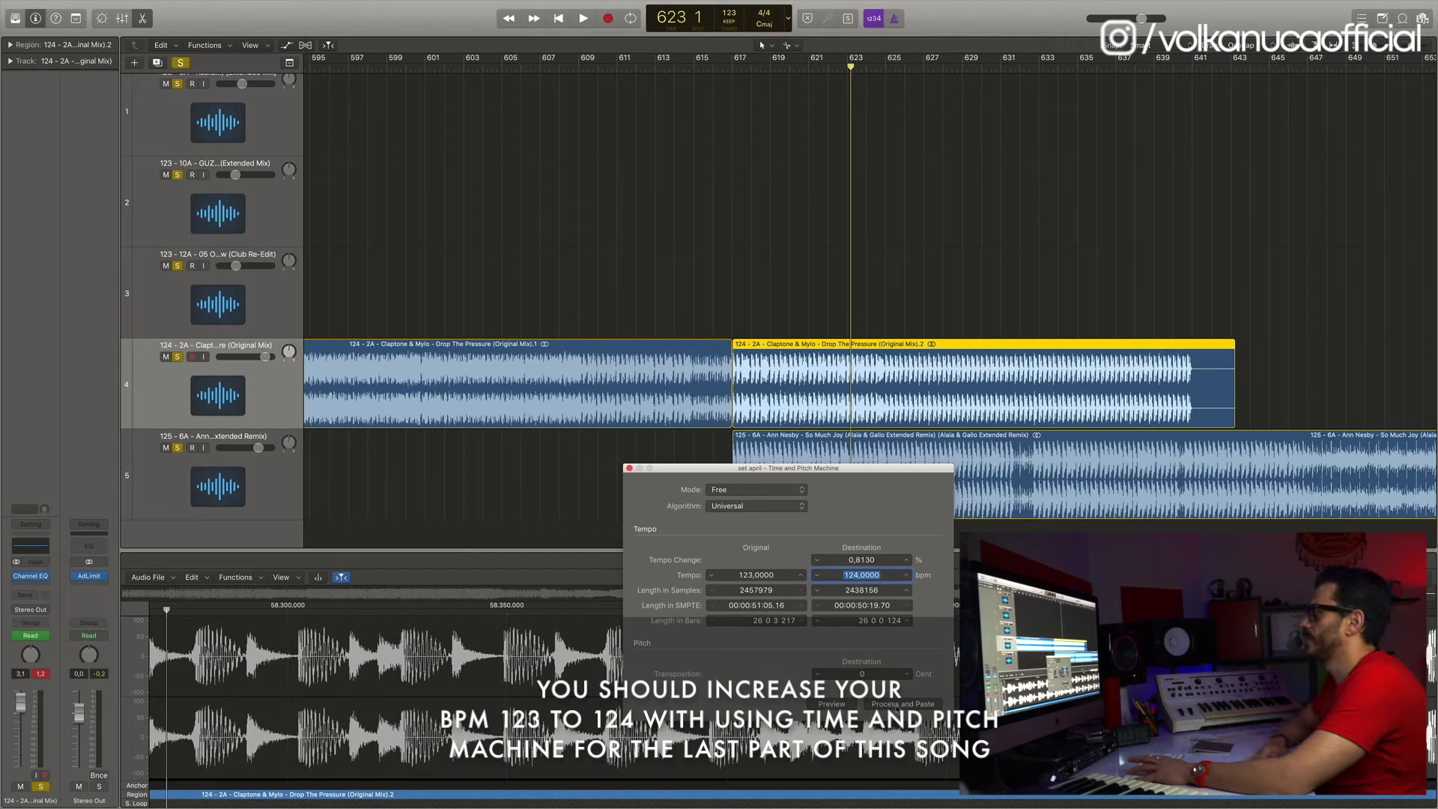
left_click(898, 705)
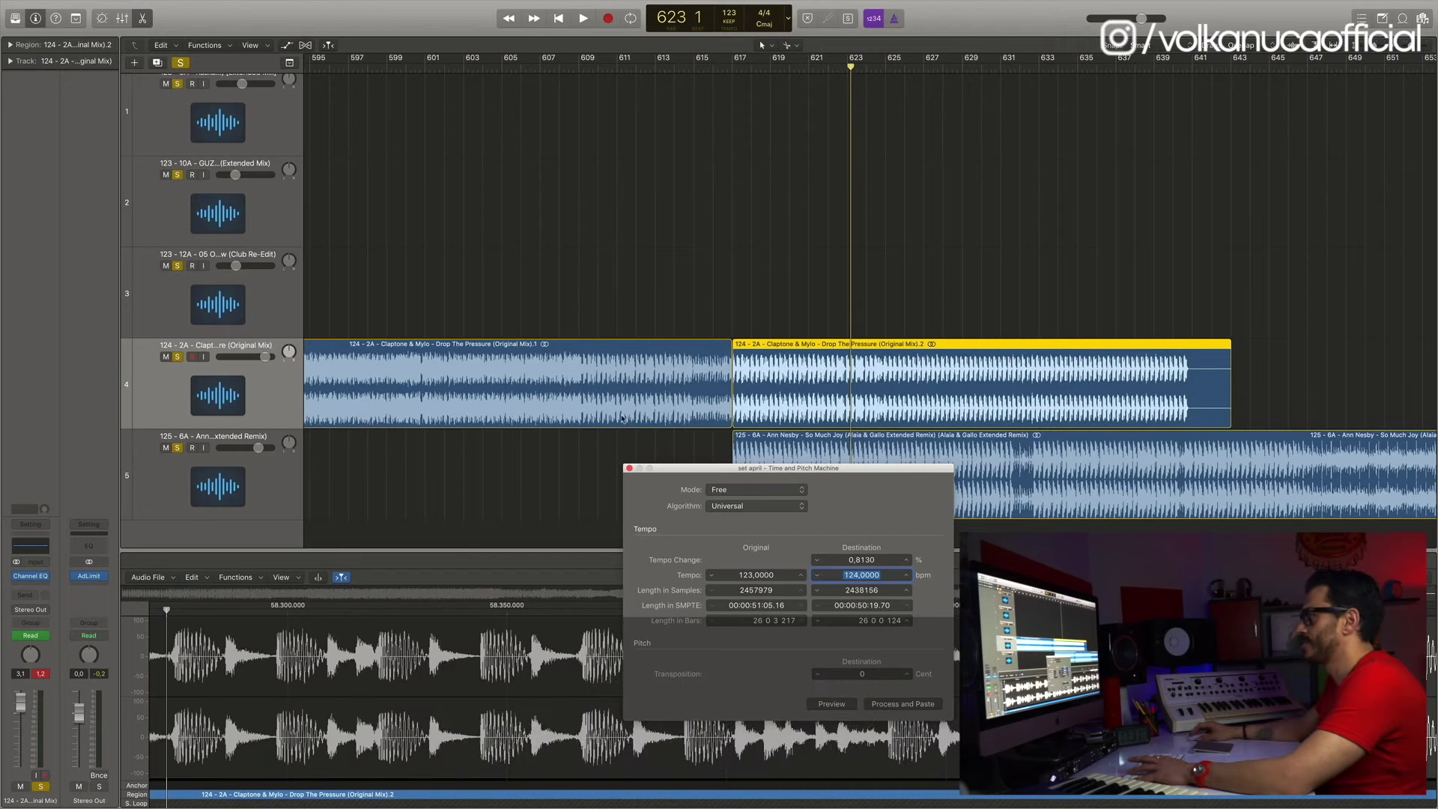
left_click(629, 468)
Mute "So Much Joy" and play "Drop The Pressure" from bar 615 across the split to check the tempo change
left_click(693, 66)
left_click(167, 448)
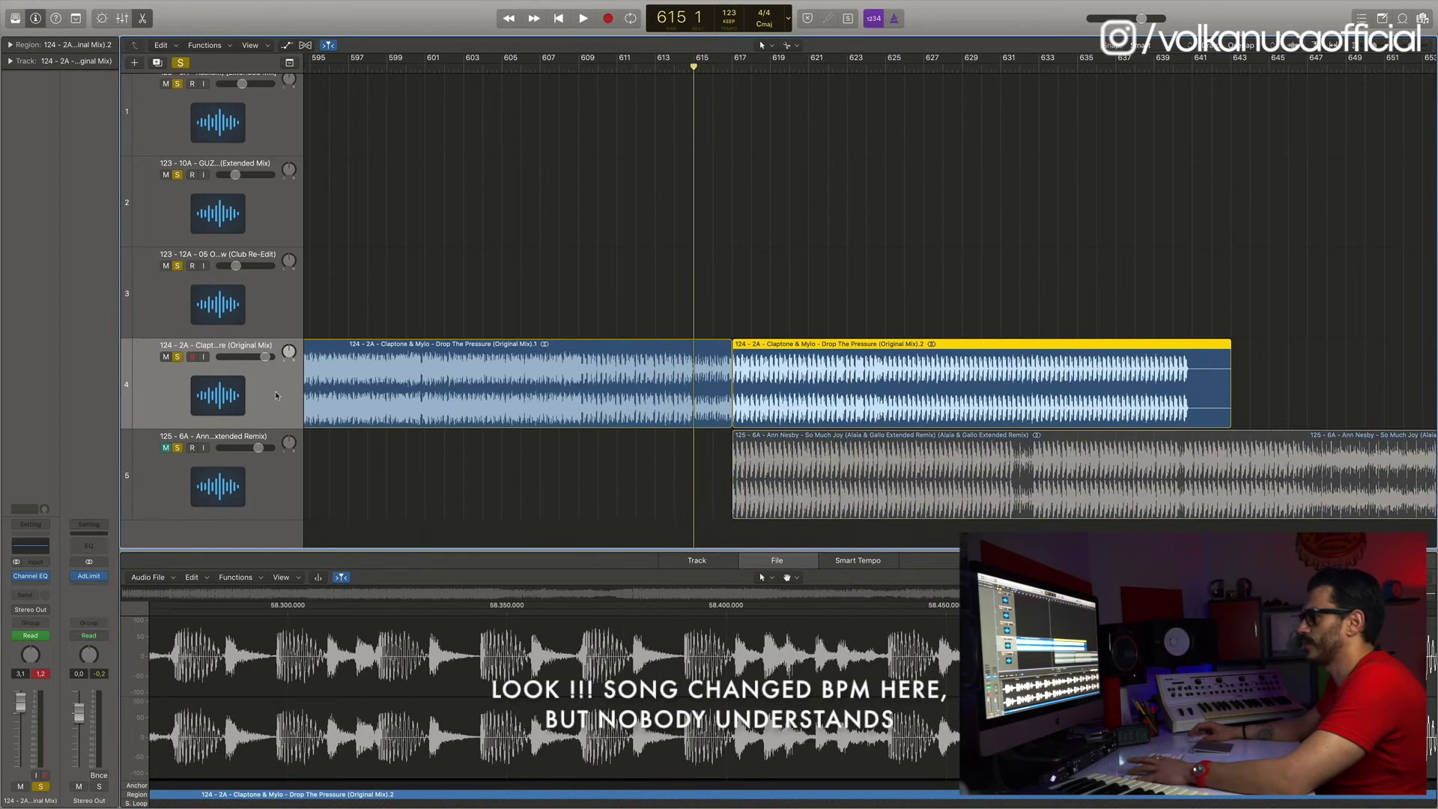
key("space")
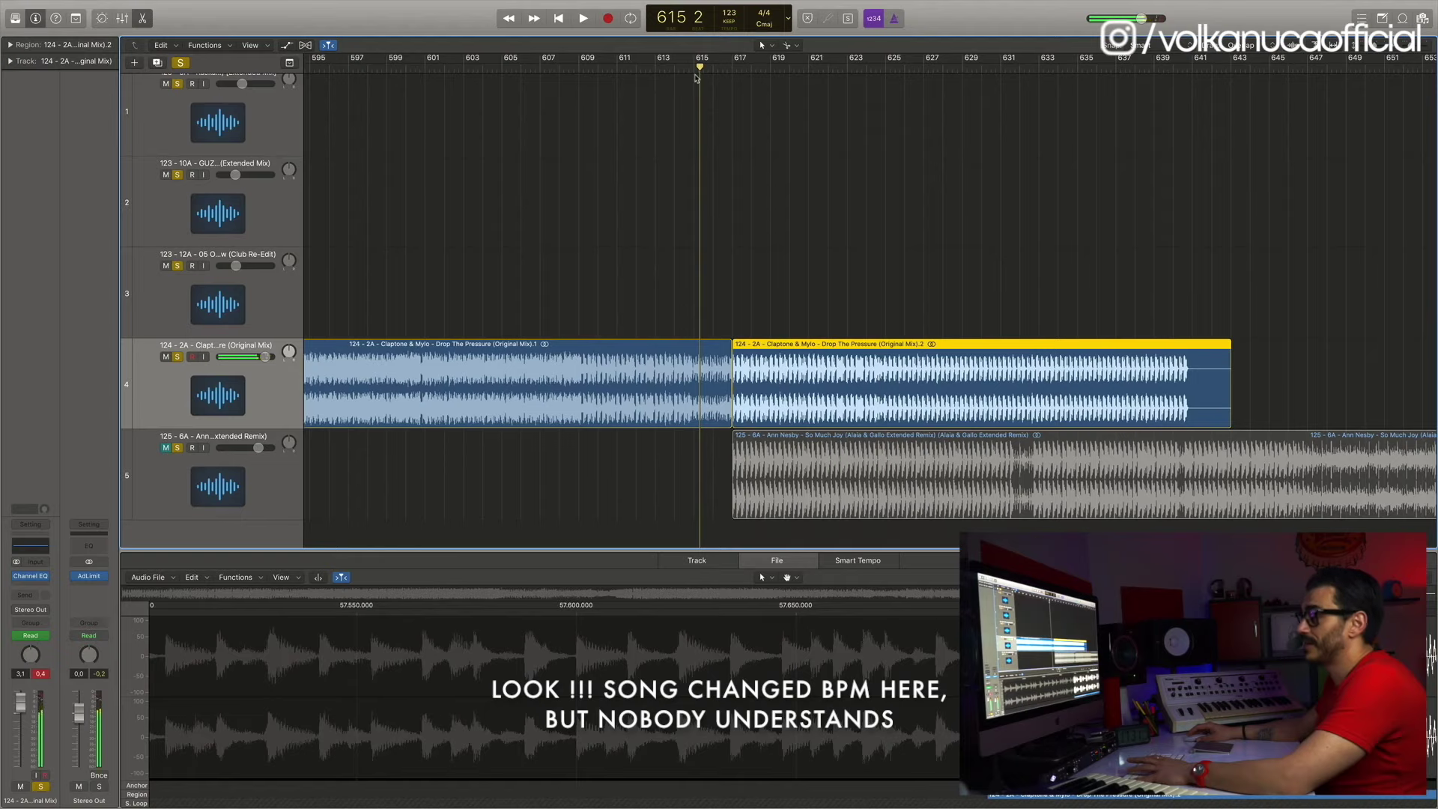
key("space")
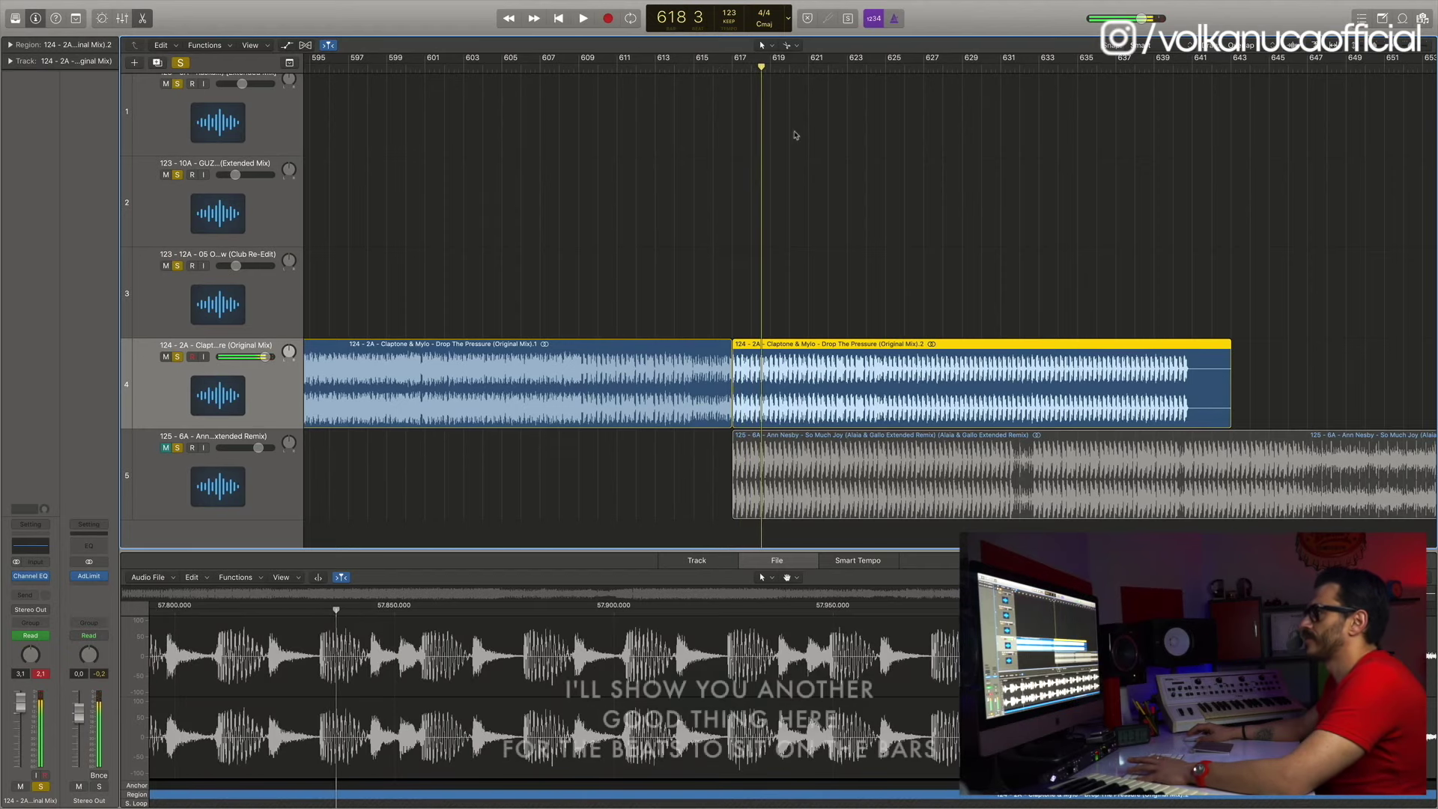
Show the global tracks and add a tempo point at bar 617 that sets the project tempo to 124 BPM
scroll(290, 66, "up", 1)
scroll(289, 64, "up", 2)
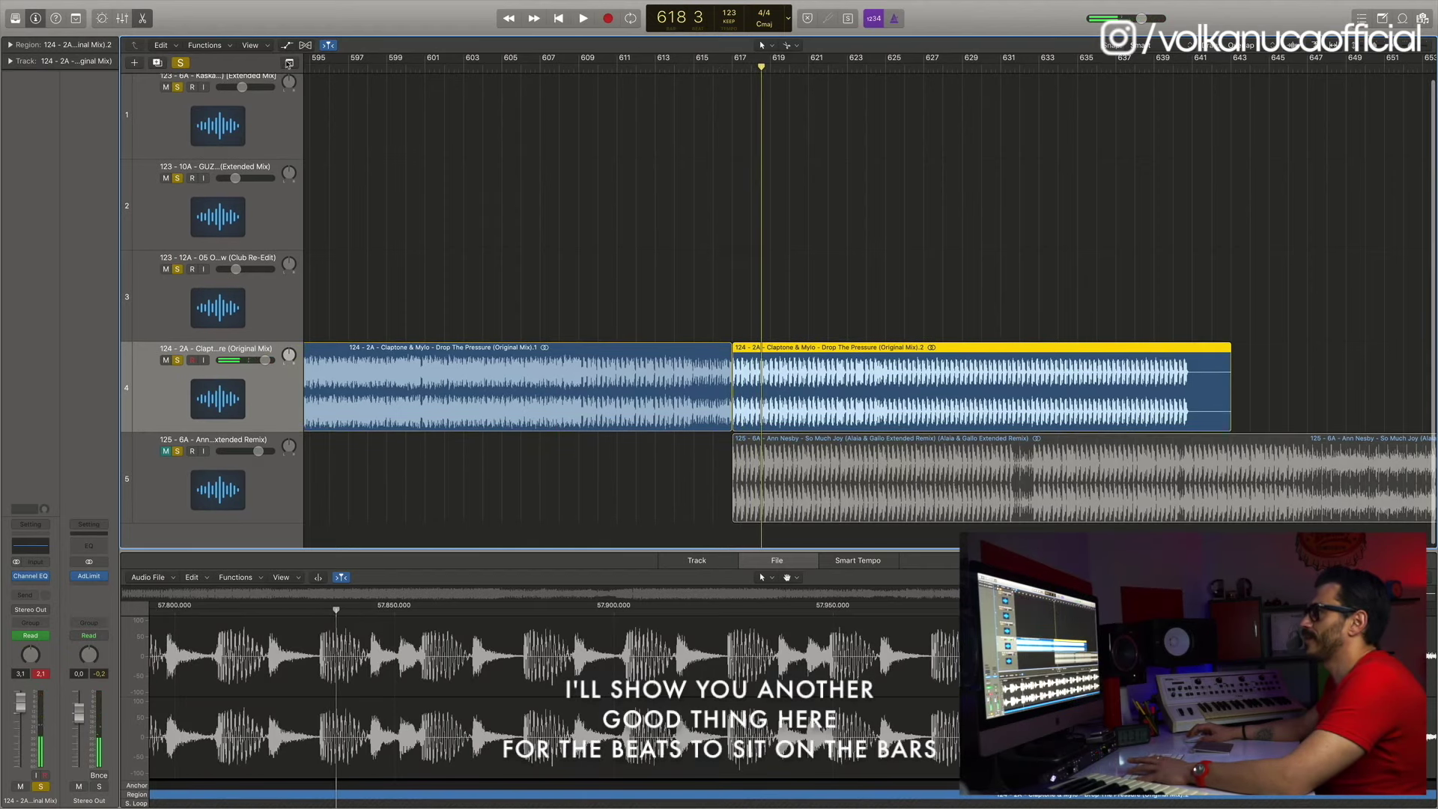
left_click(290, 65)
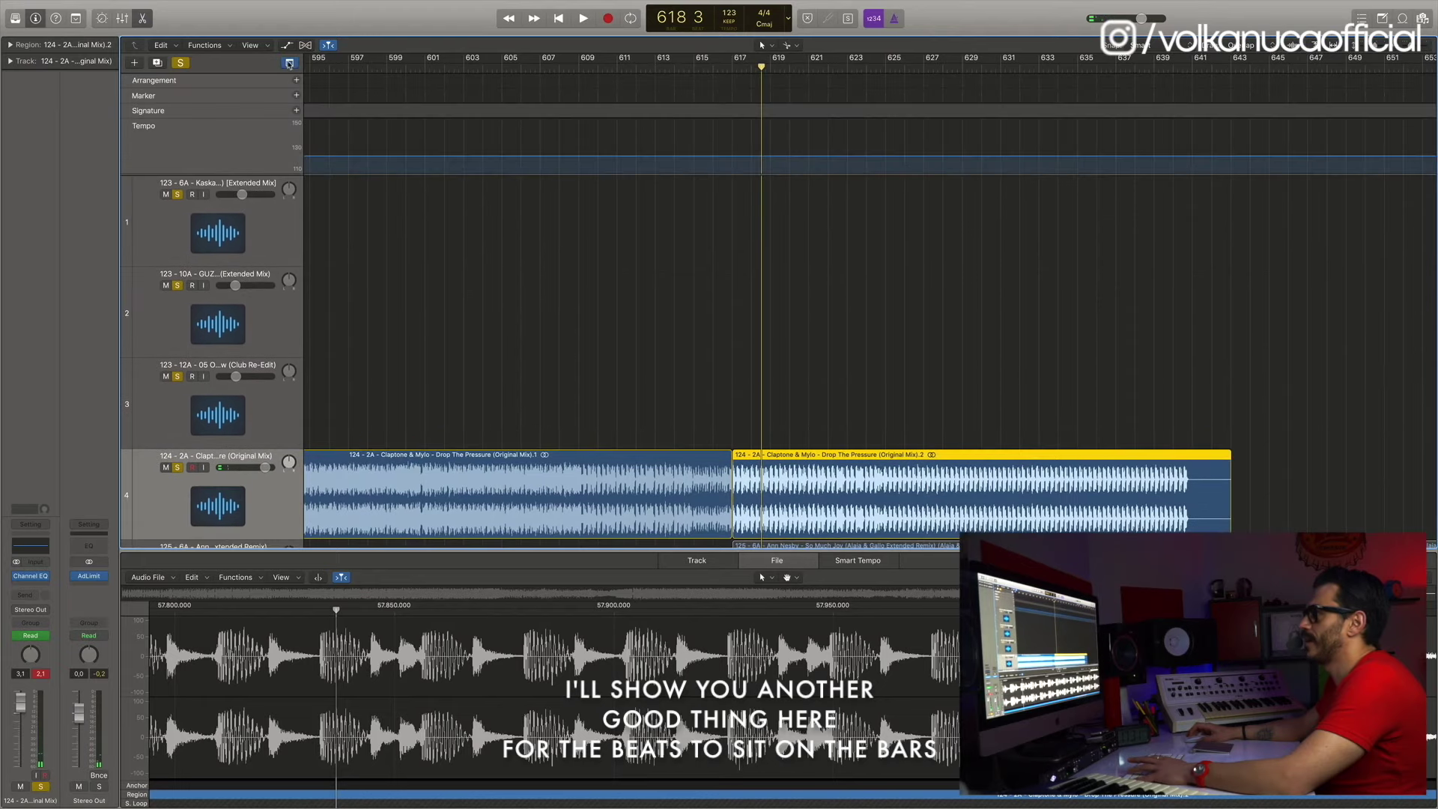
key("super+Right")
key("super+Right")
key("super+Right")
key("super+Right")
key("super+Right")
key("super+Right")
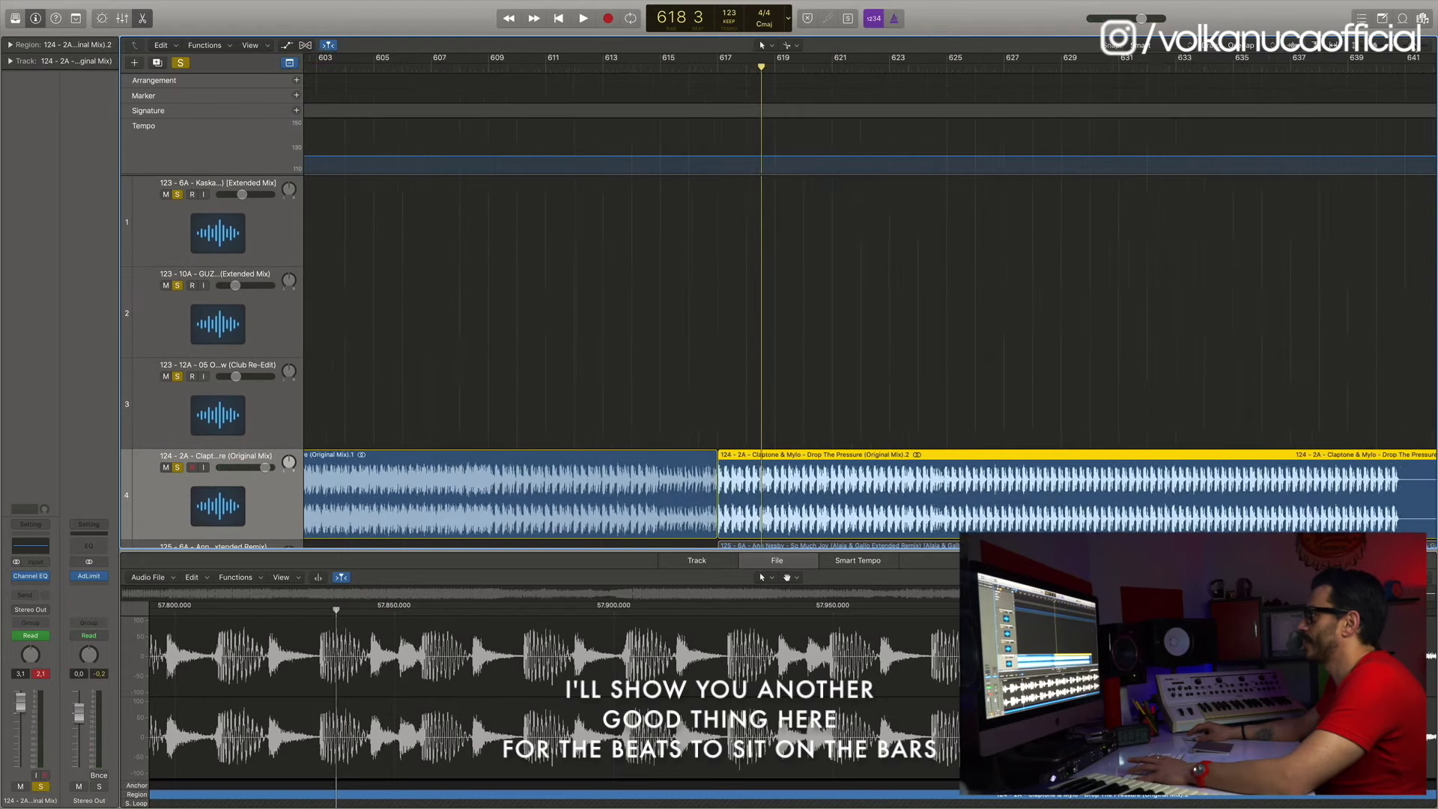
left_click(290, 64)
left_click(290, 63)
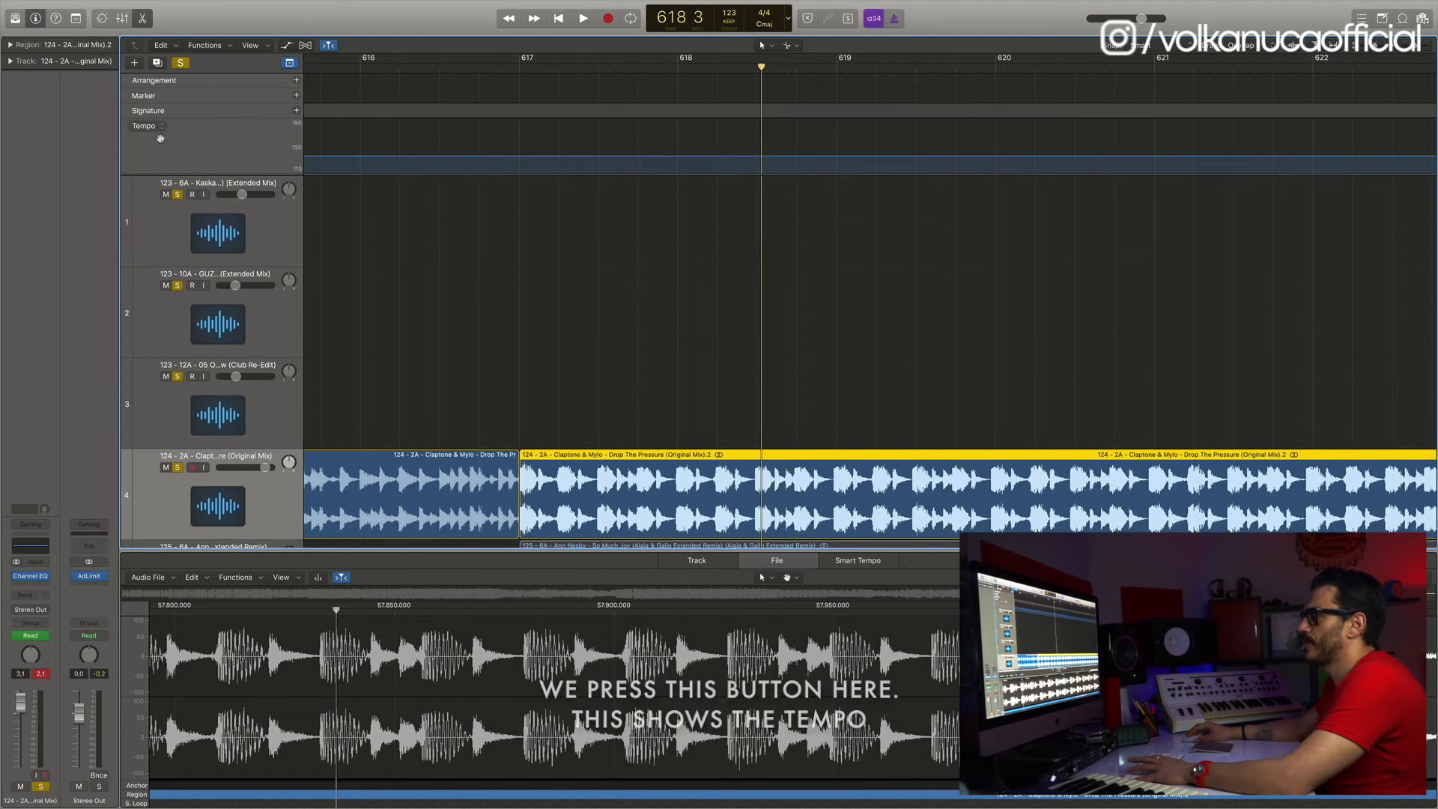
left_click(522, 160)
left_click_drag(520, 159, 520, 158)
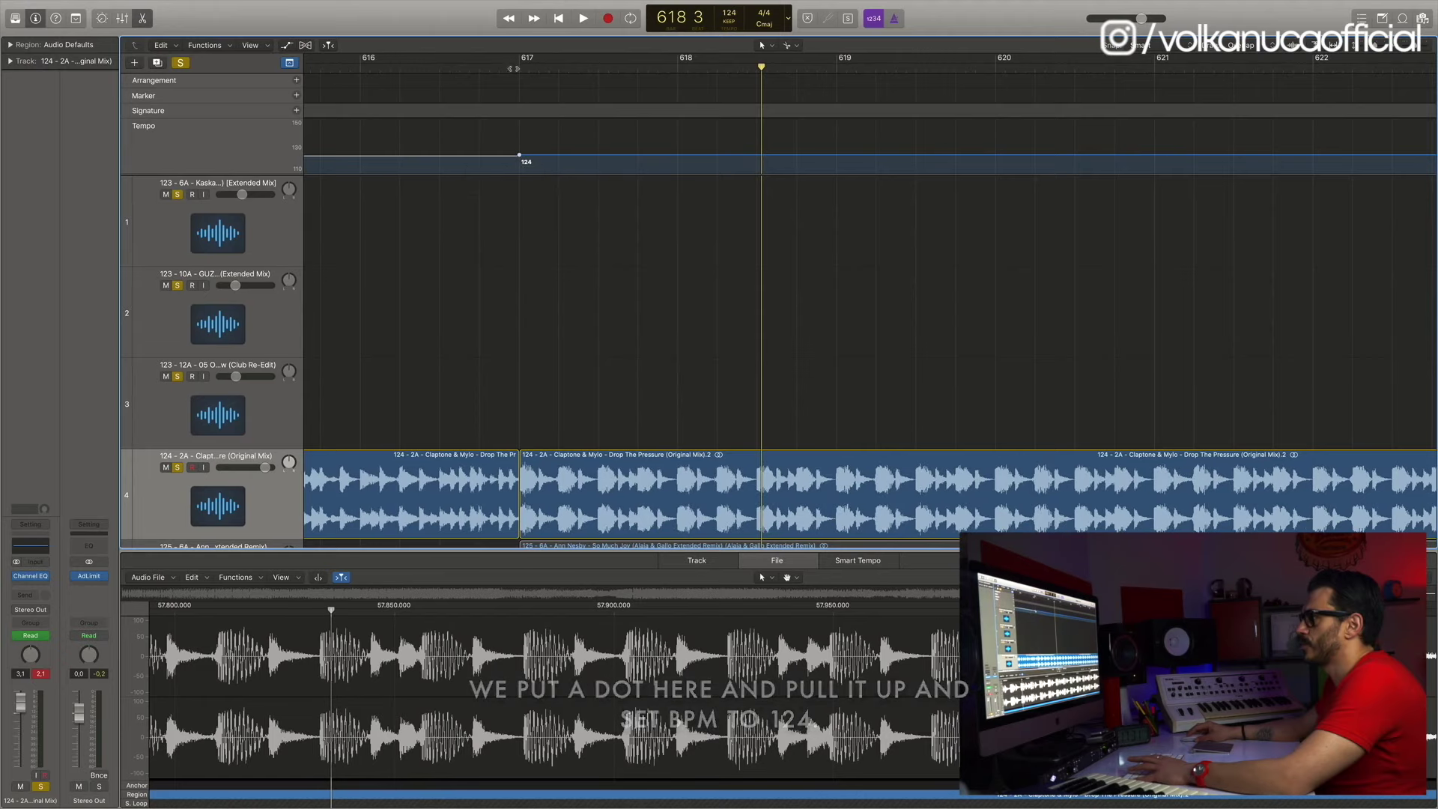
Check the kicks of both songs against the bar grid from bar 617 onward
left_click_drag(761, 67, 847, 67)
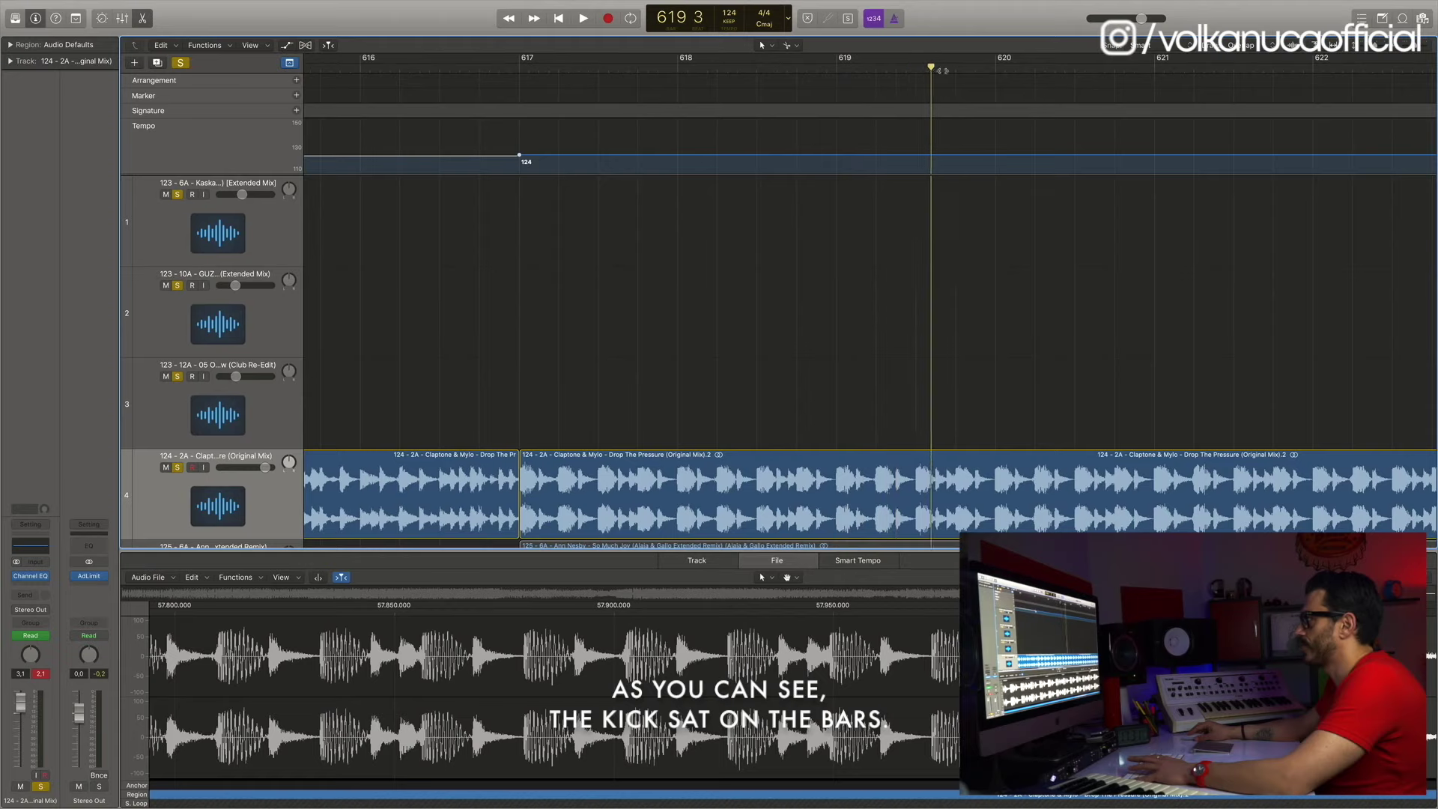
left_click_drag(997, 69, 519, 72)
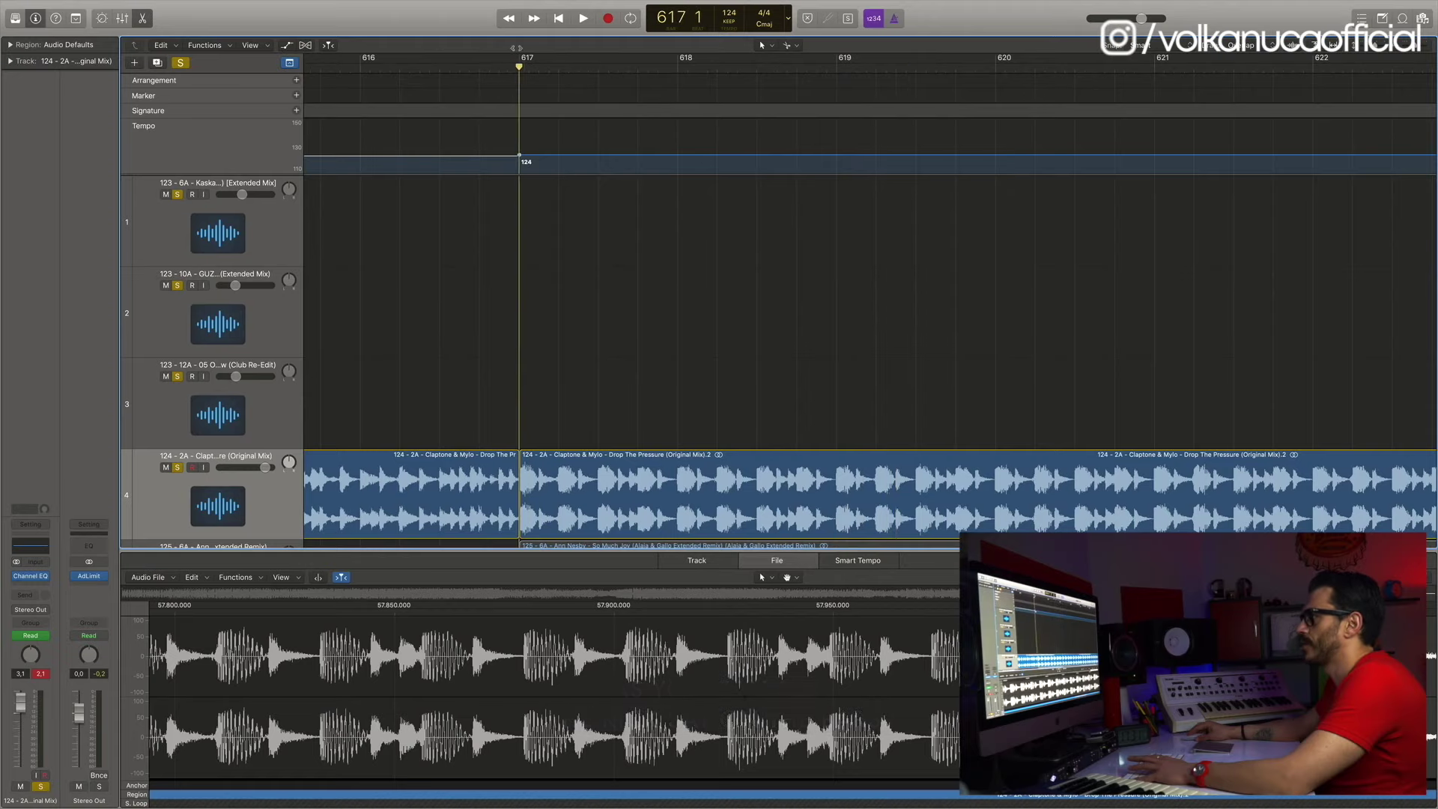
scroll(599, 224, "down", 3)
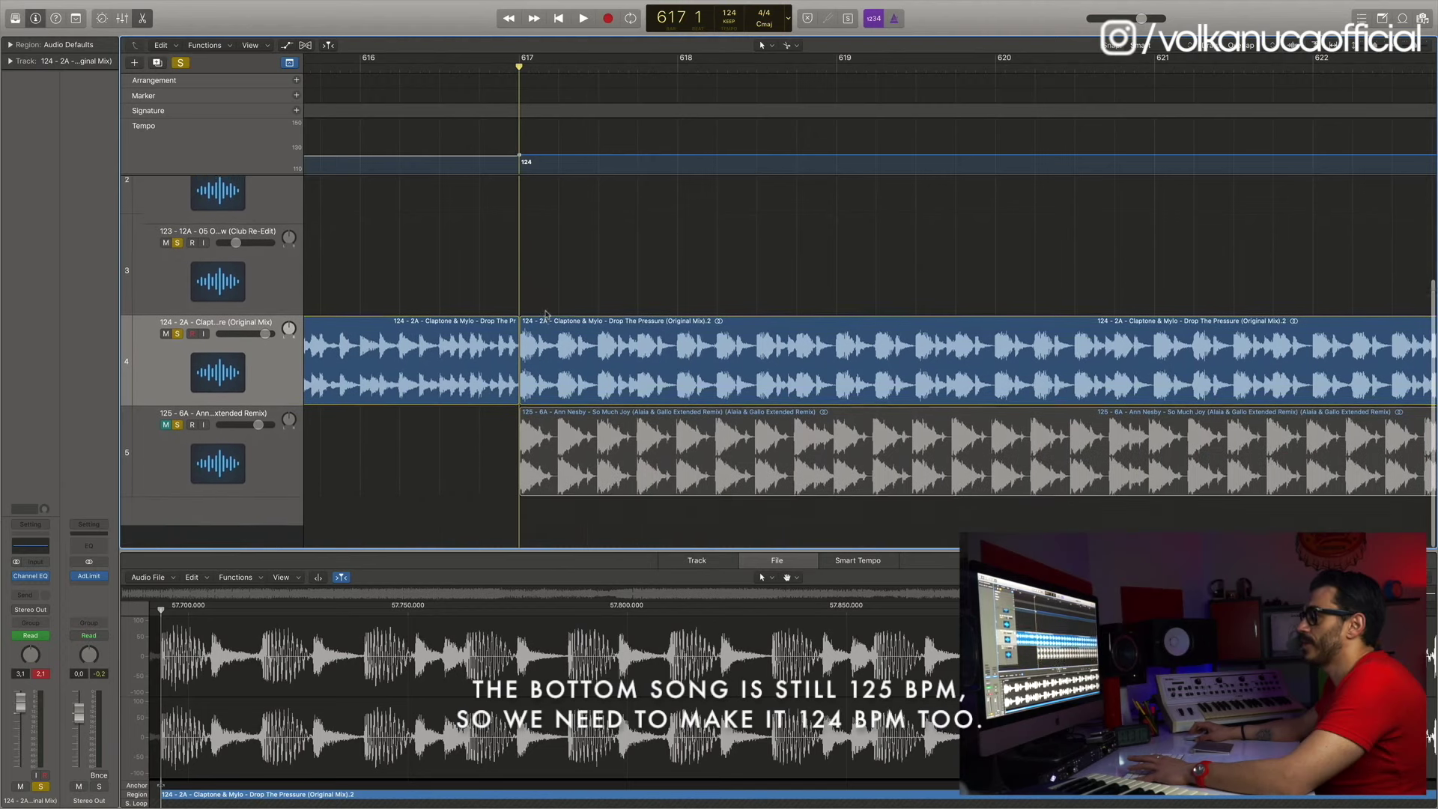
left_click(605, 368)
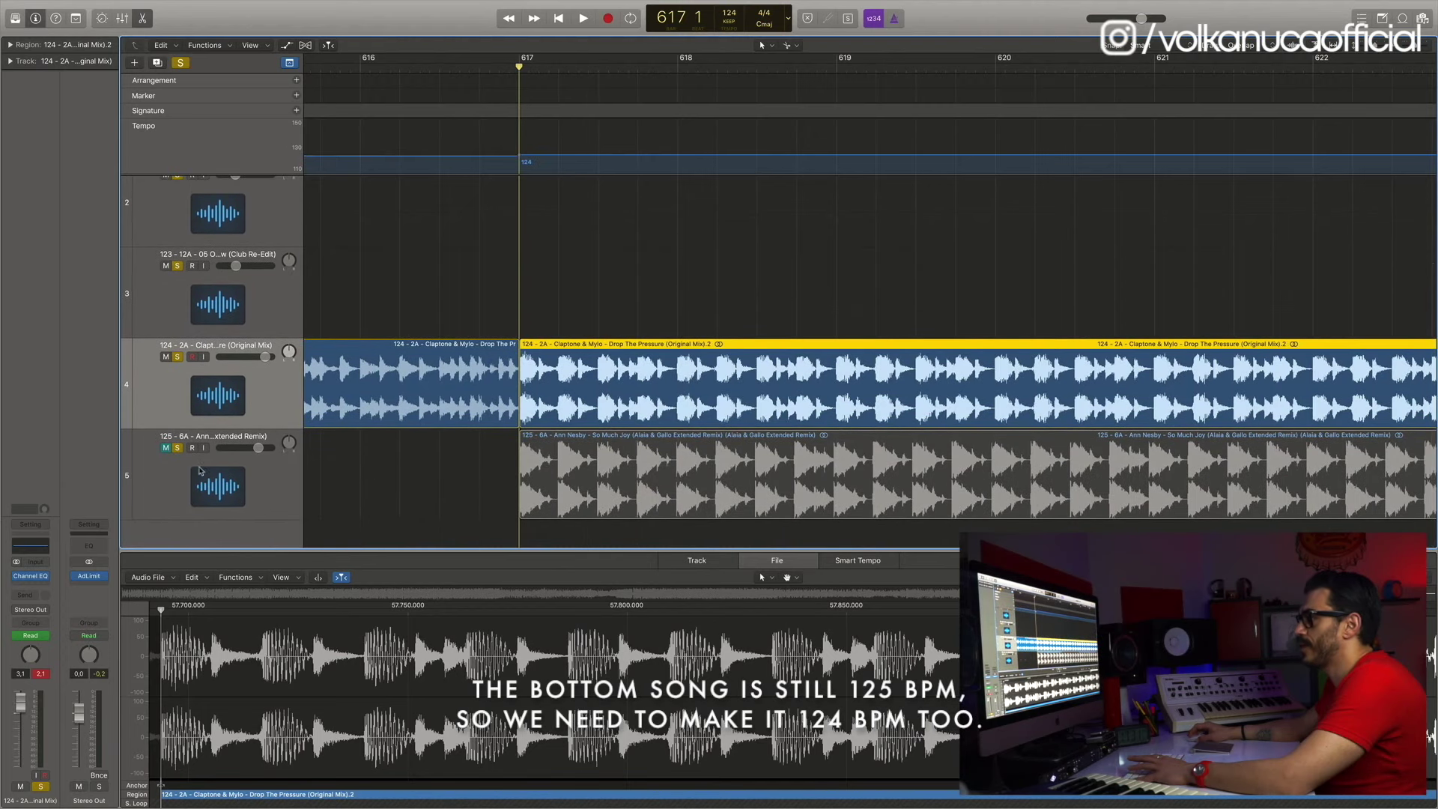
Process the "So Much Joy" region with the Time and Pitch Machine from 125 to 124 BPM
left_click(766, 480)
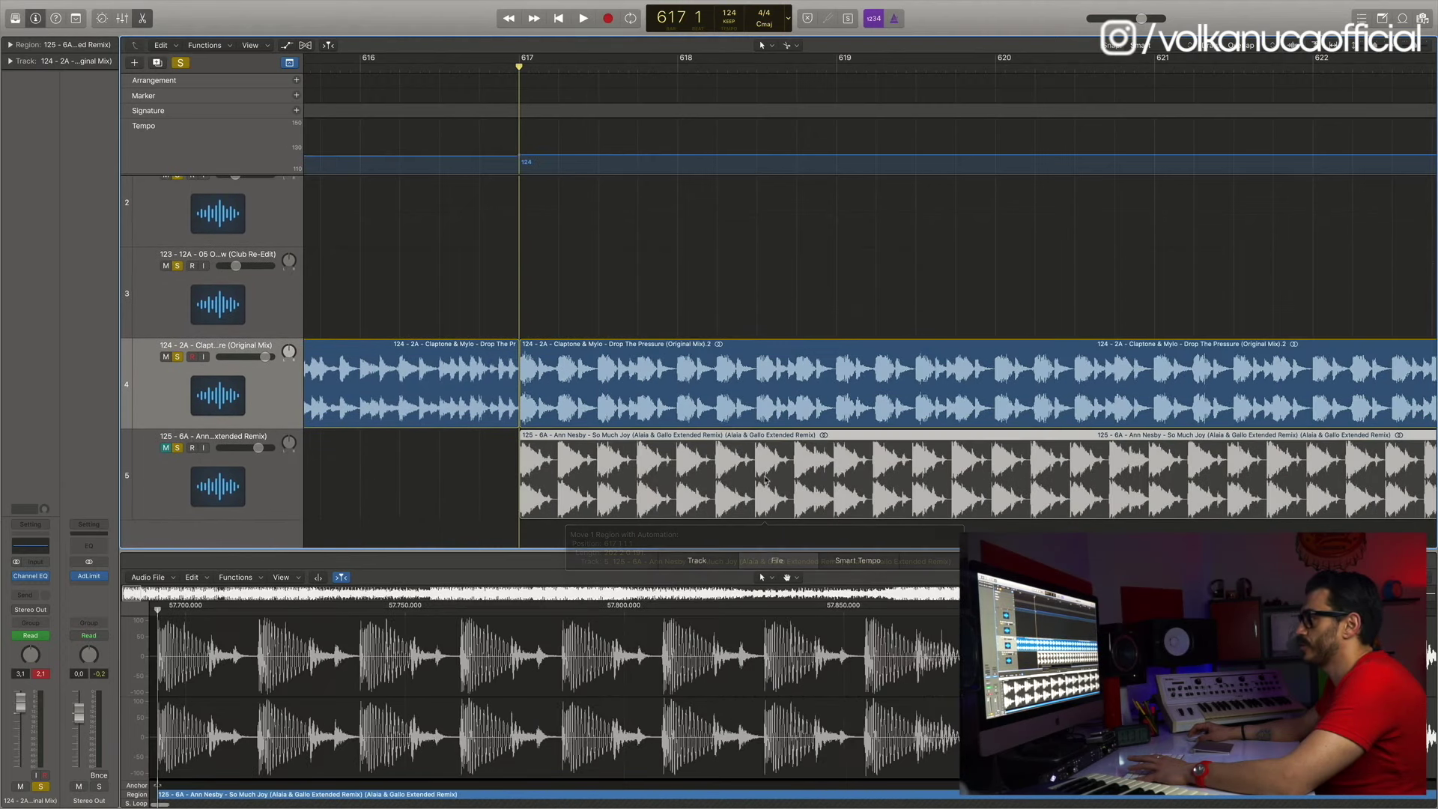
key("e")
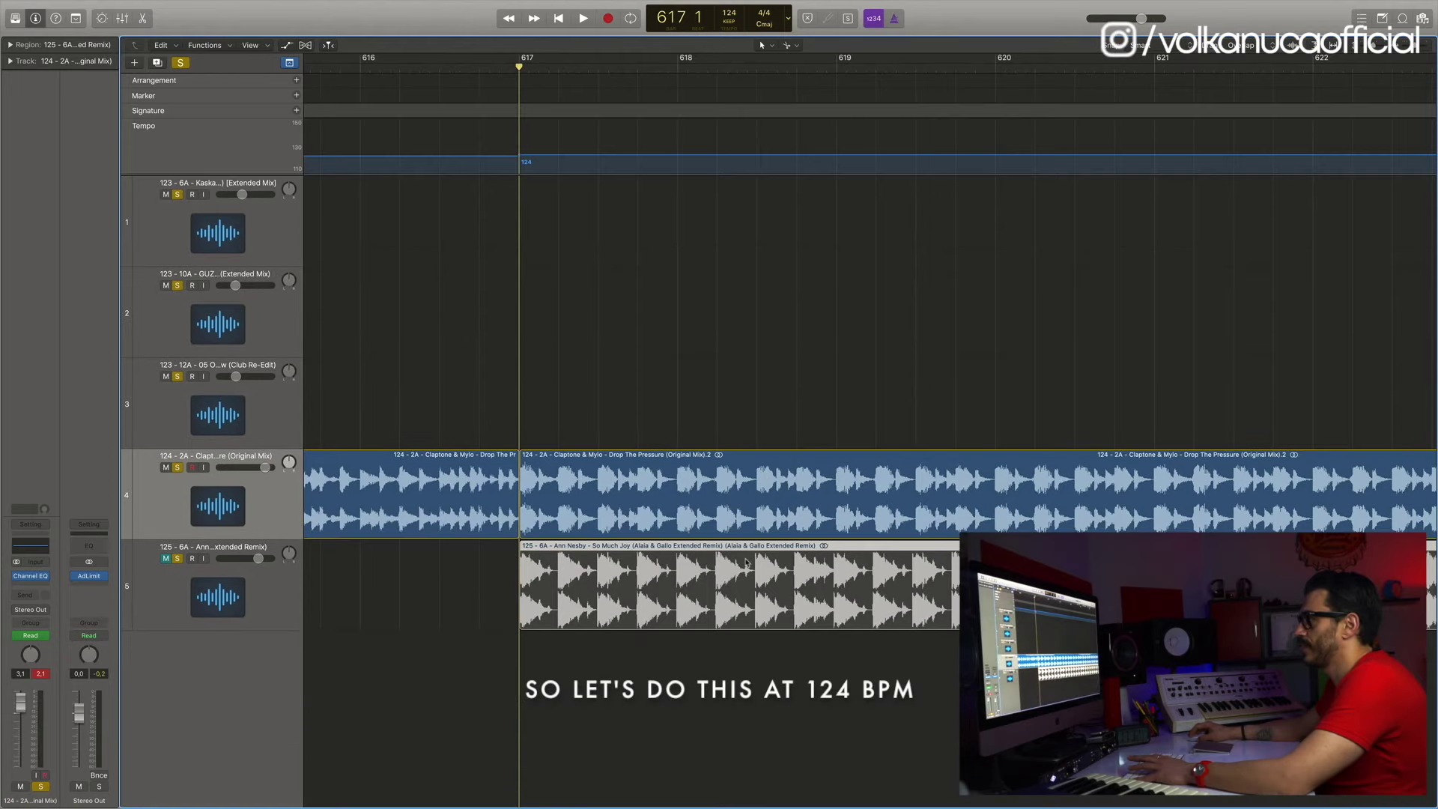
key("e")
left_click(237, 577)
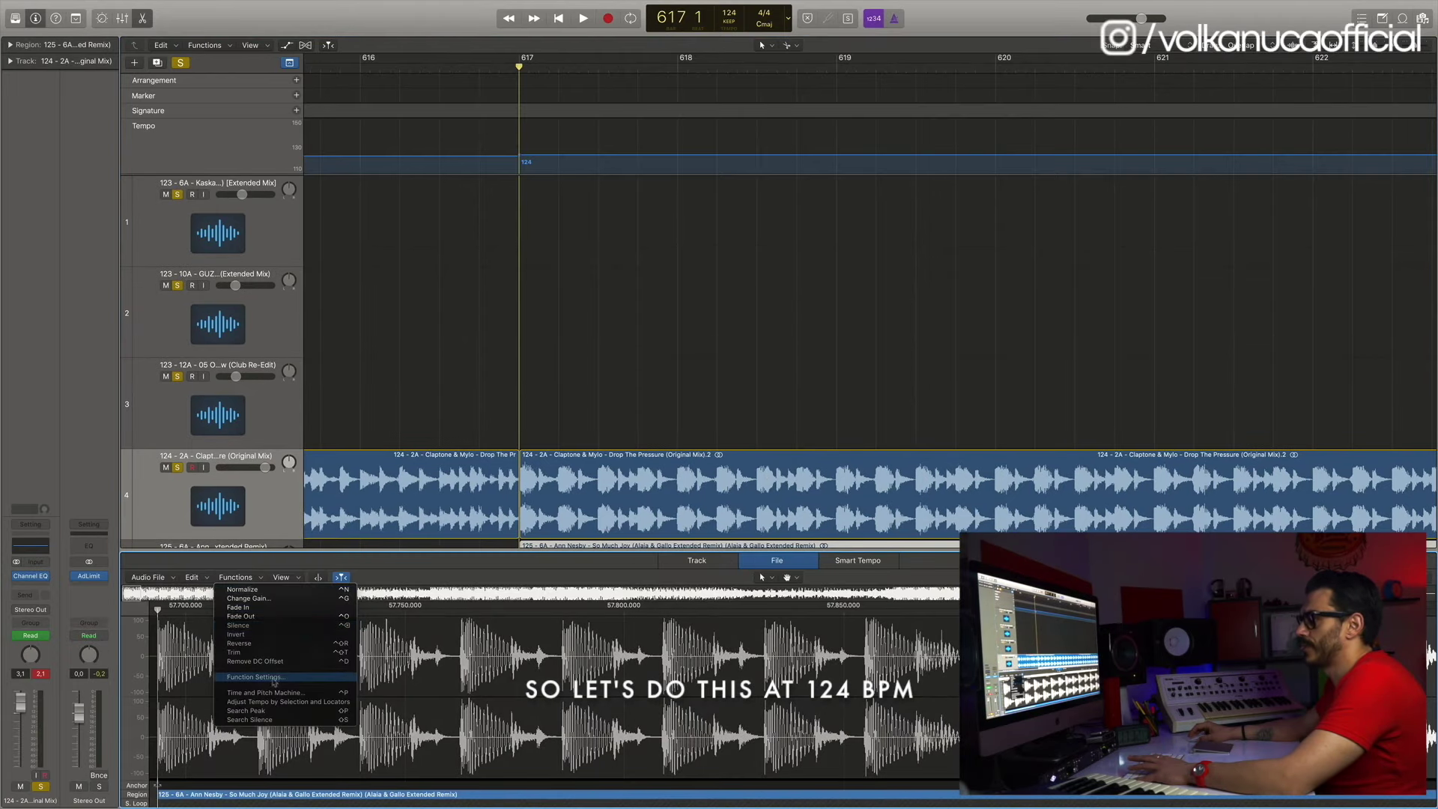
left_click(265, 693)
double_click(770, 574)
type("125 TO ")
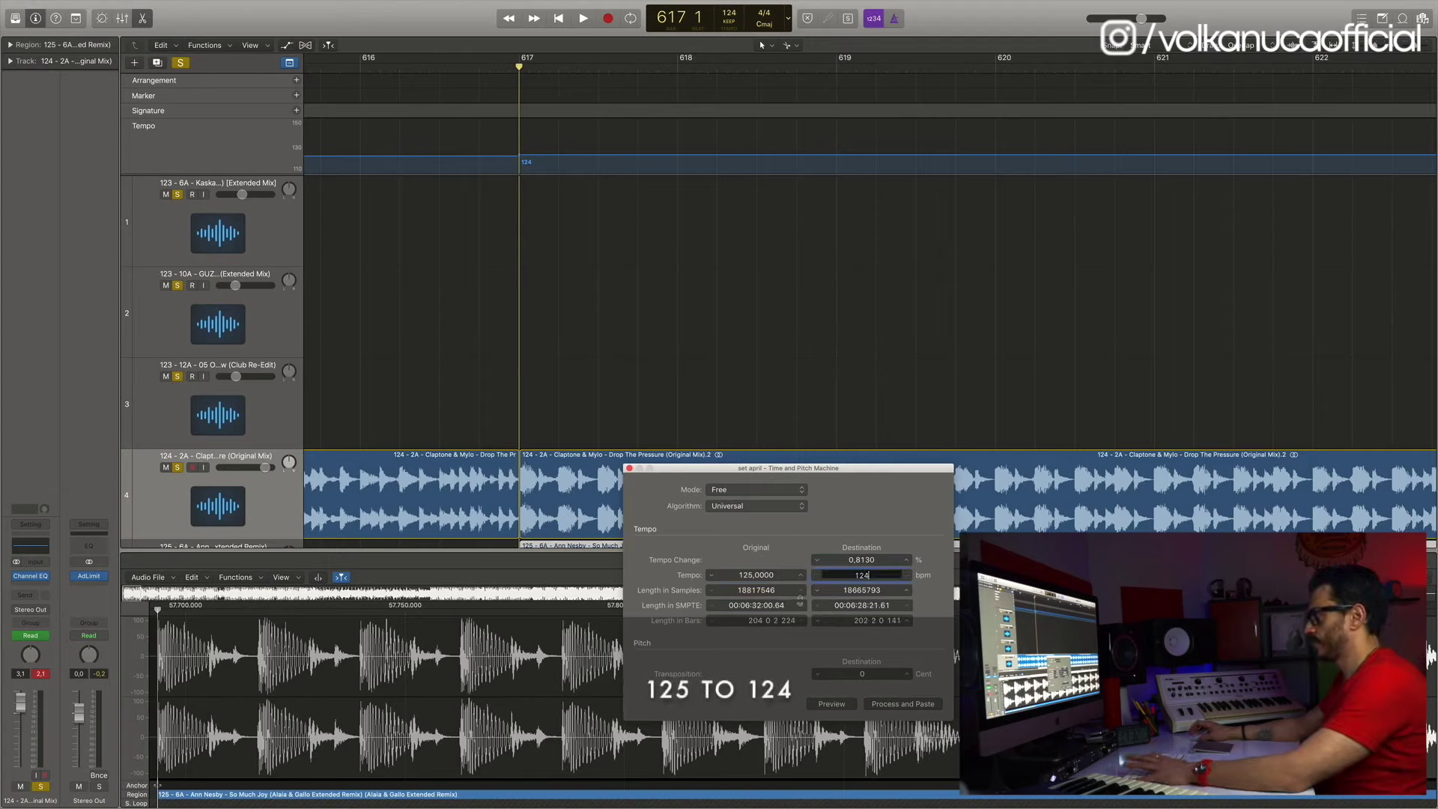
type("124")
key("Return")
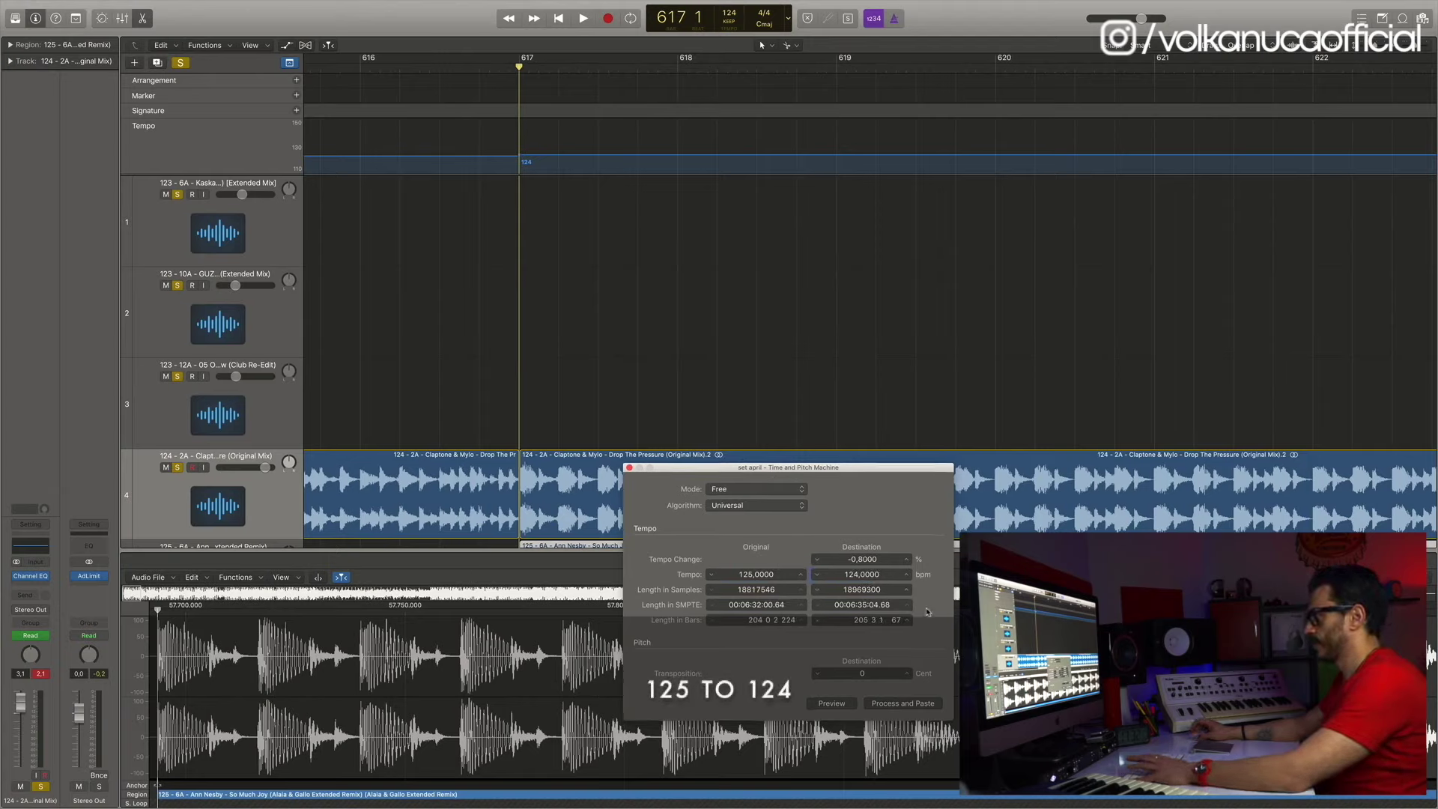
left_click(901, 703)
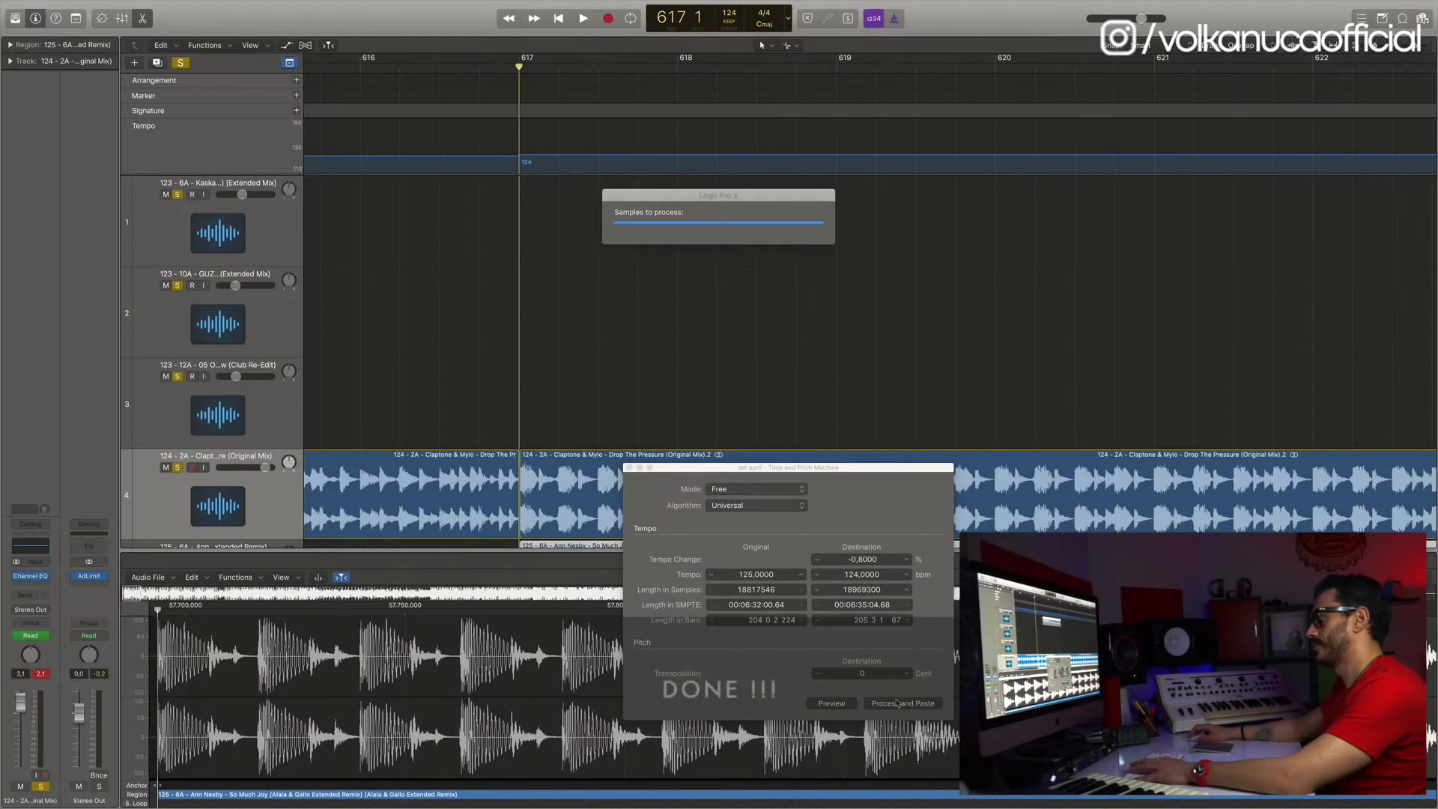
left_click(630, 468)
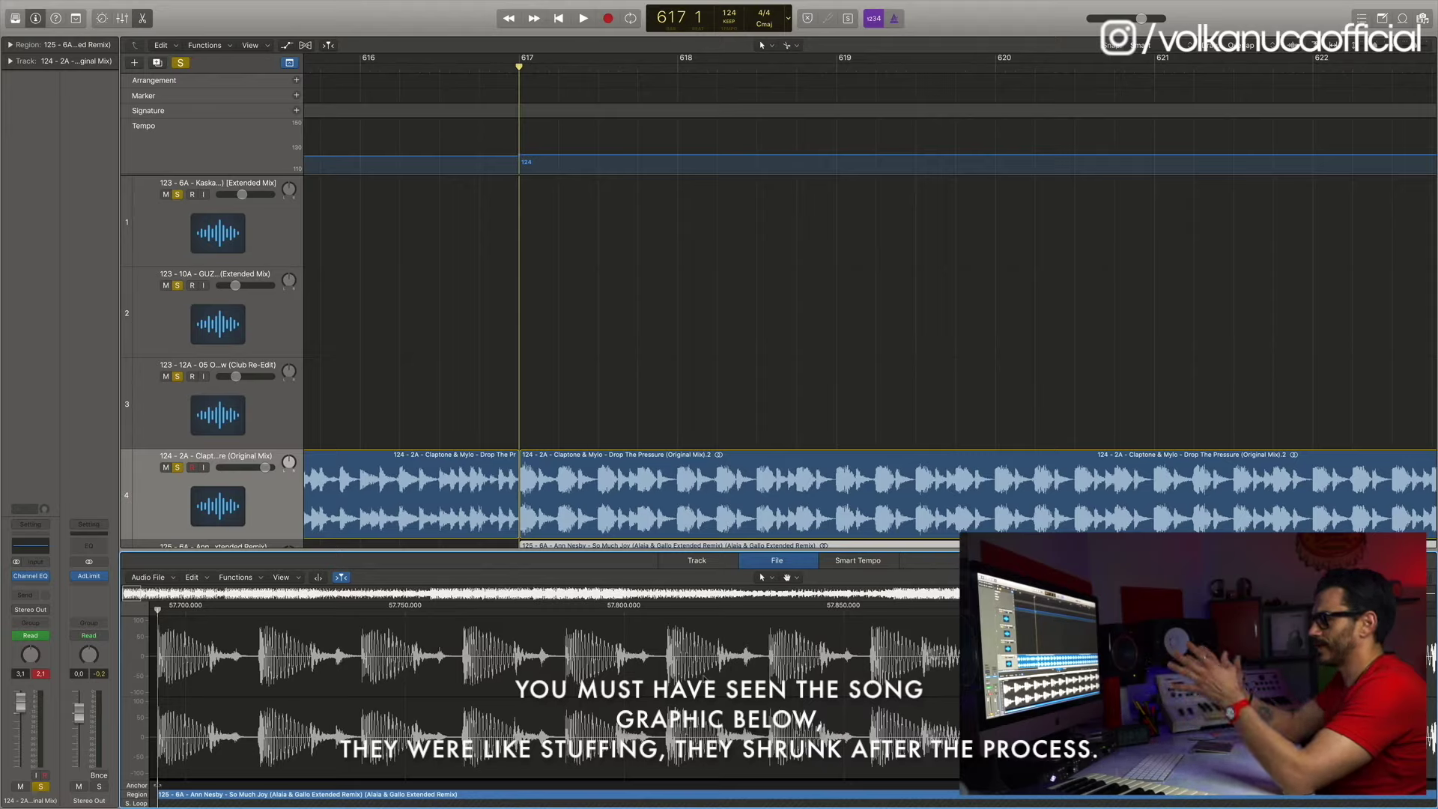
Unmute "So Much Joy" and play it together with "Drop The Pressure" from bar 618 to check that the beats match
scroll(687, 683, "down", 1)
scroll(787, 372, "down", 3)
left_click(749, 67)
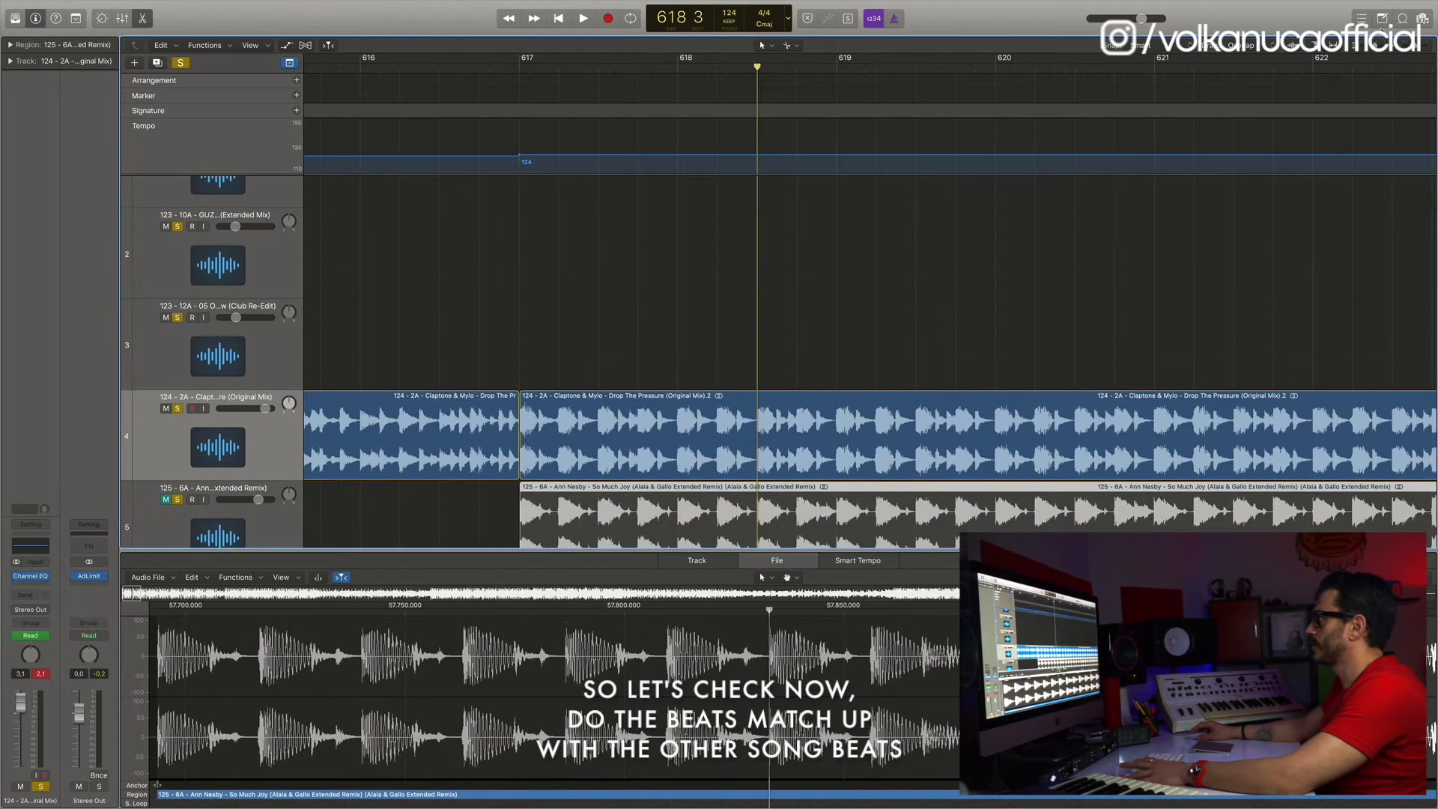
left_click_drag(1421, 50, 1412, 47)
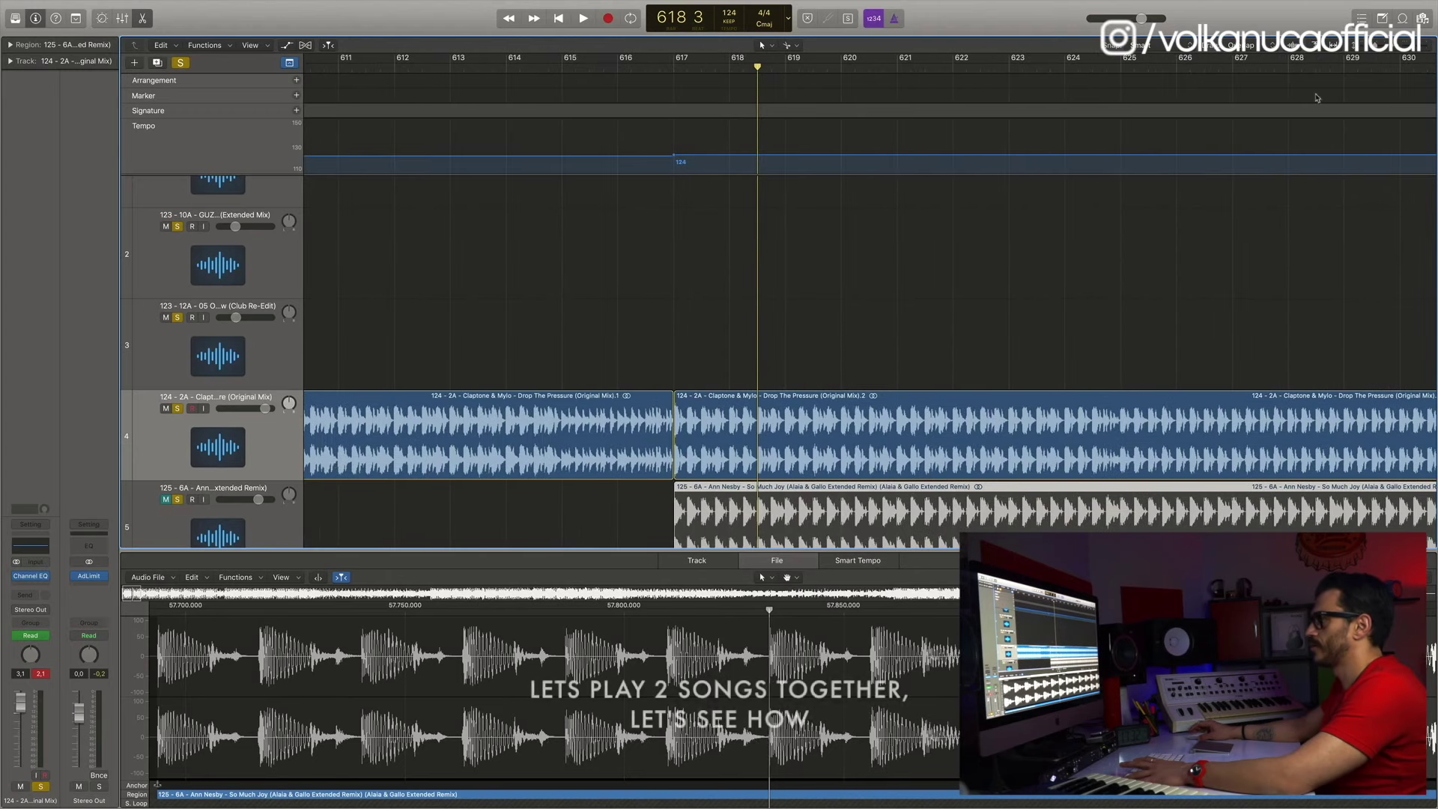
left_click(167, 500)
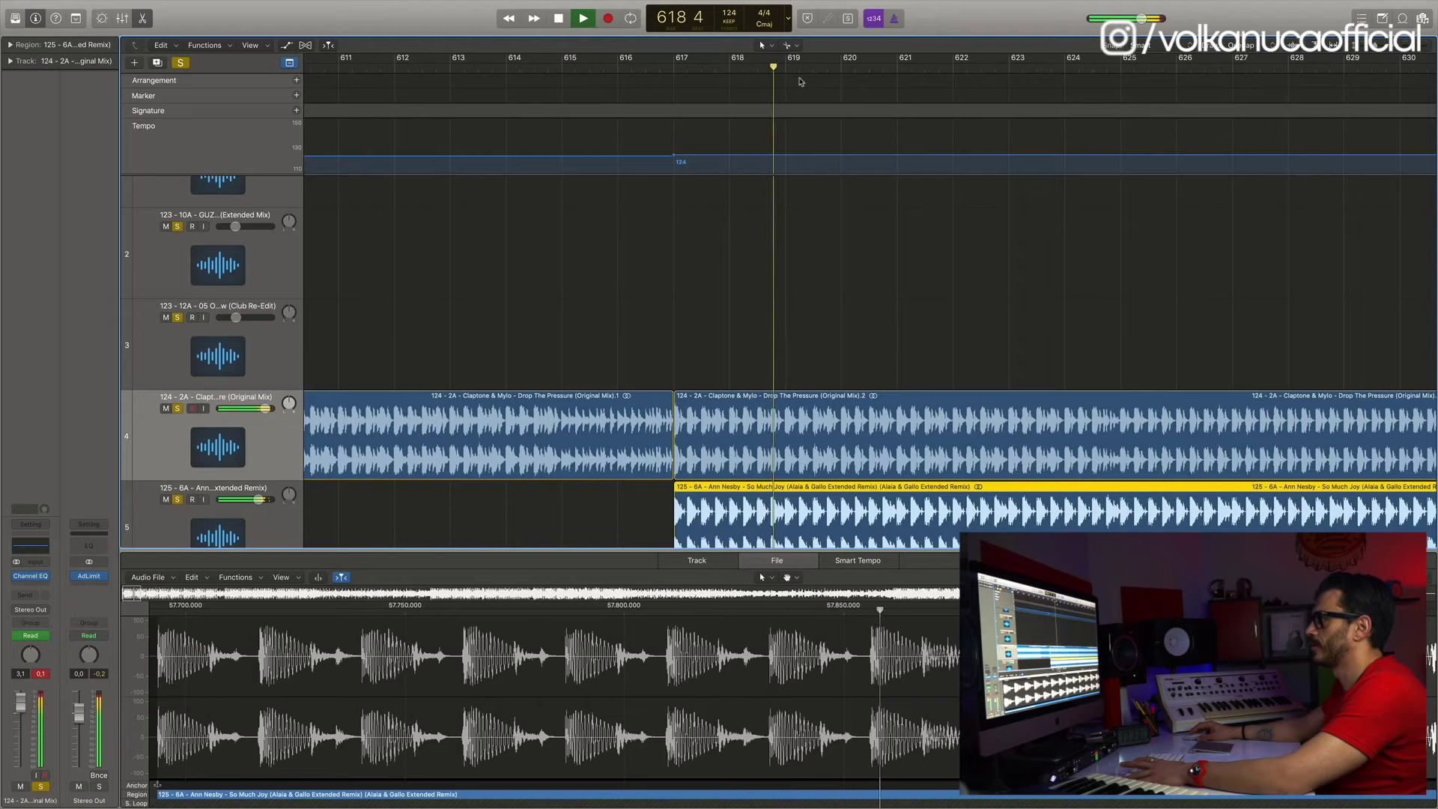
key("super+Right")
key("super+Right")
key("super+Right")
key("super+Right")
key("super+Right")
key("super+Right")
key("super+Right")
key("super+Right")
key("super+Right")
key("super+Right")
key("super+Left")
key("super+Left")
key("super+Left")
key("super+Left")
key("super+Left")
key("super+Left")
key("super+Left")
key("super+Left")
key("super+Left")
key("super+Left")
key("super+Left")
key("space")
Play both songs together from about bar 632 to check the break in "So Much Joy"
scroll(1130, 232, "right", 10)
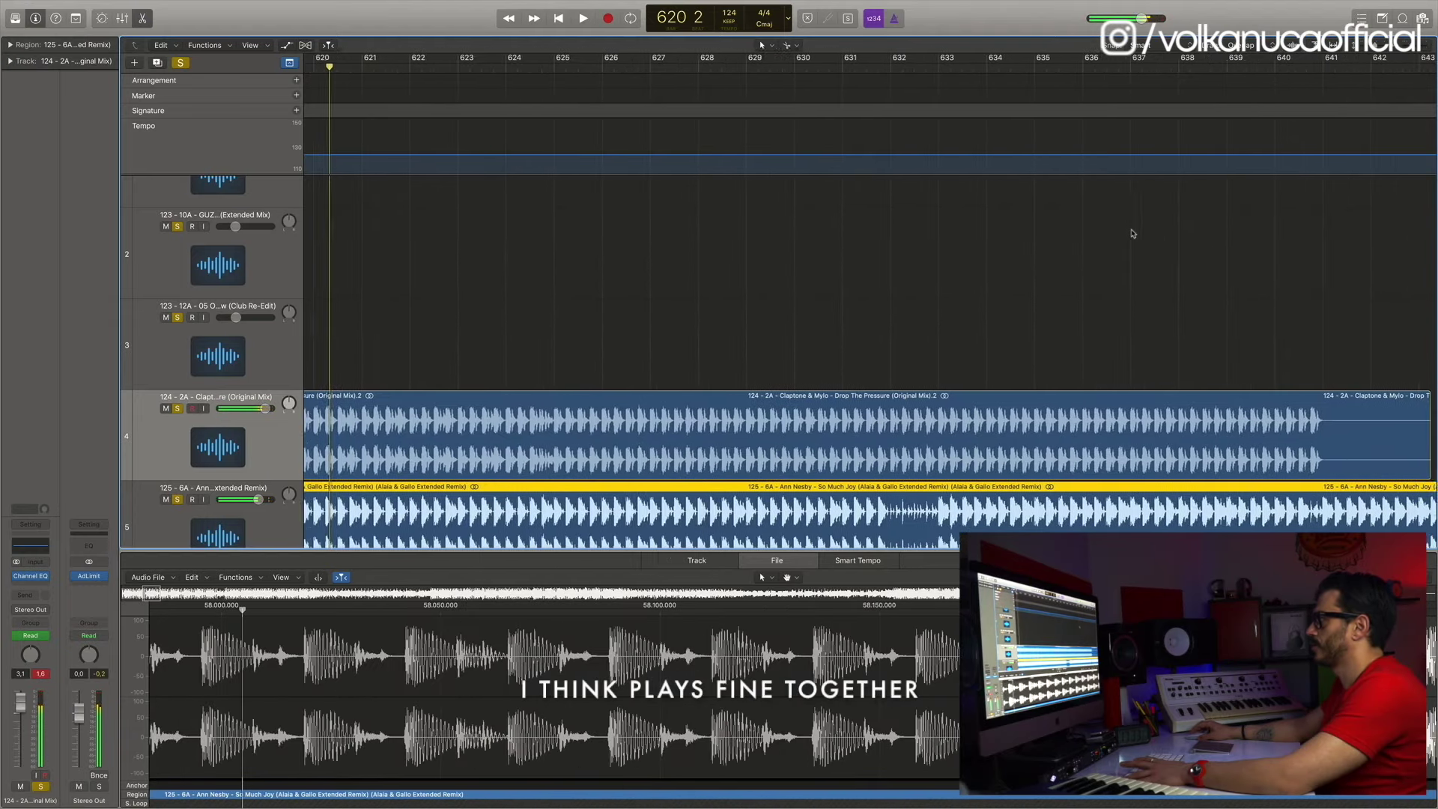
left_click(884, 72)
key("space")
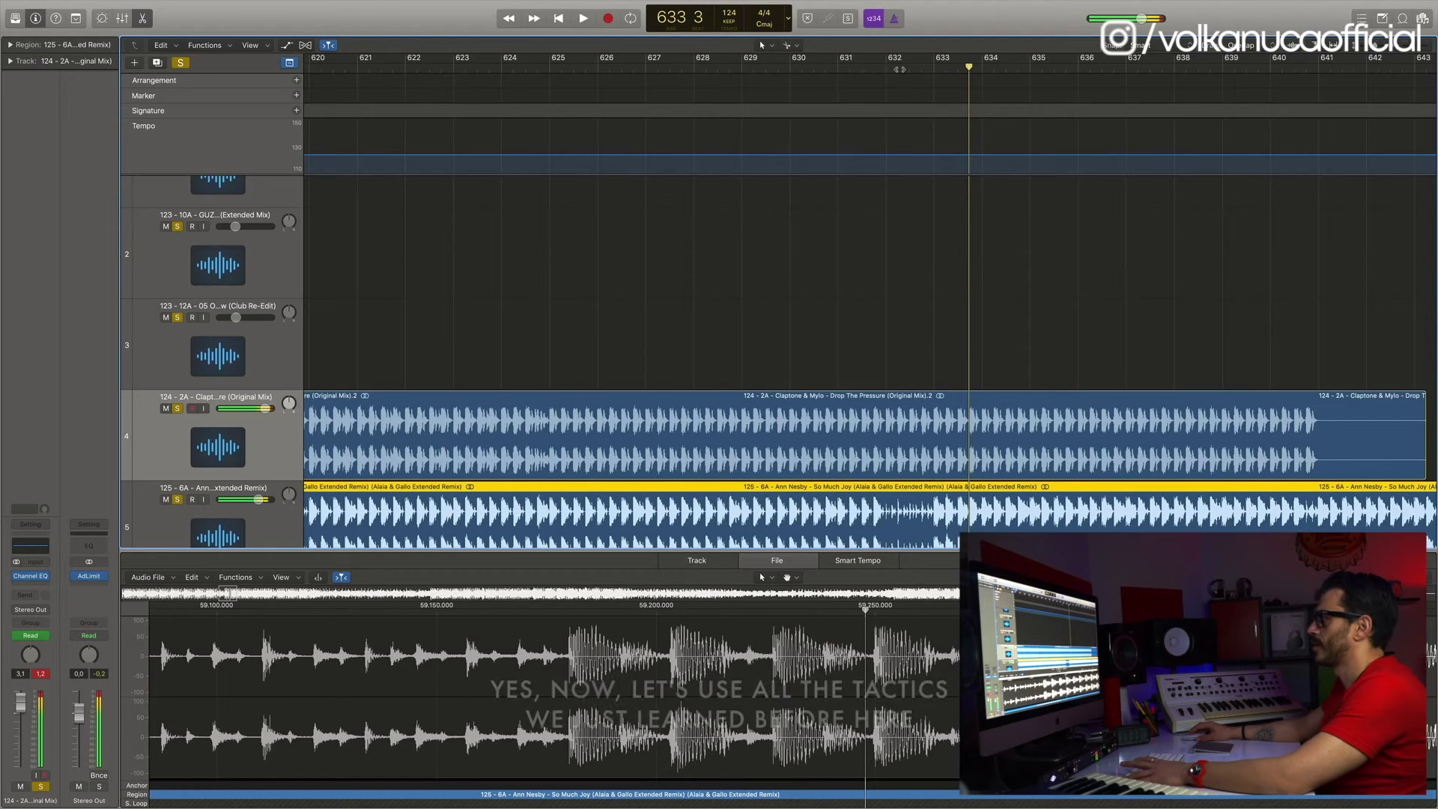
key("space")
Show track automation and lower the "Drop The Pressure" volume to +1.6 dB from bar 633 onward using two automation points
scroll(993, 300, "left", 3)
scroll(993, 299, "left", 1)
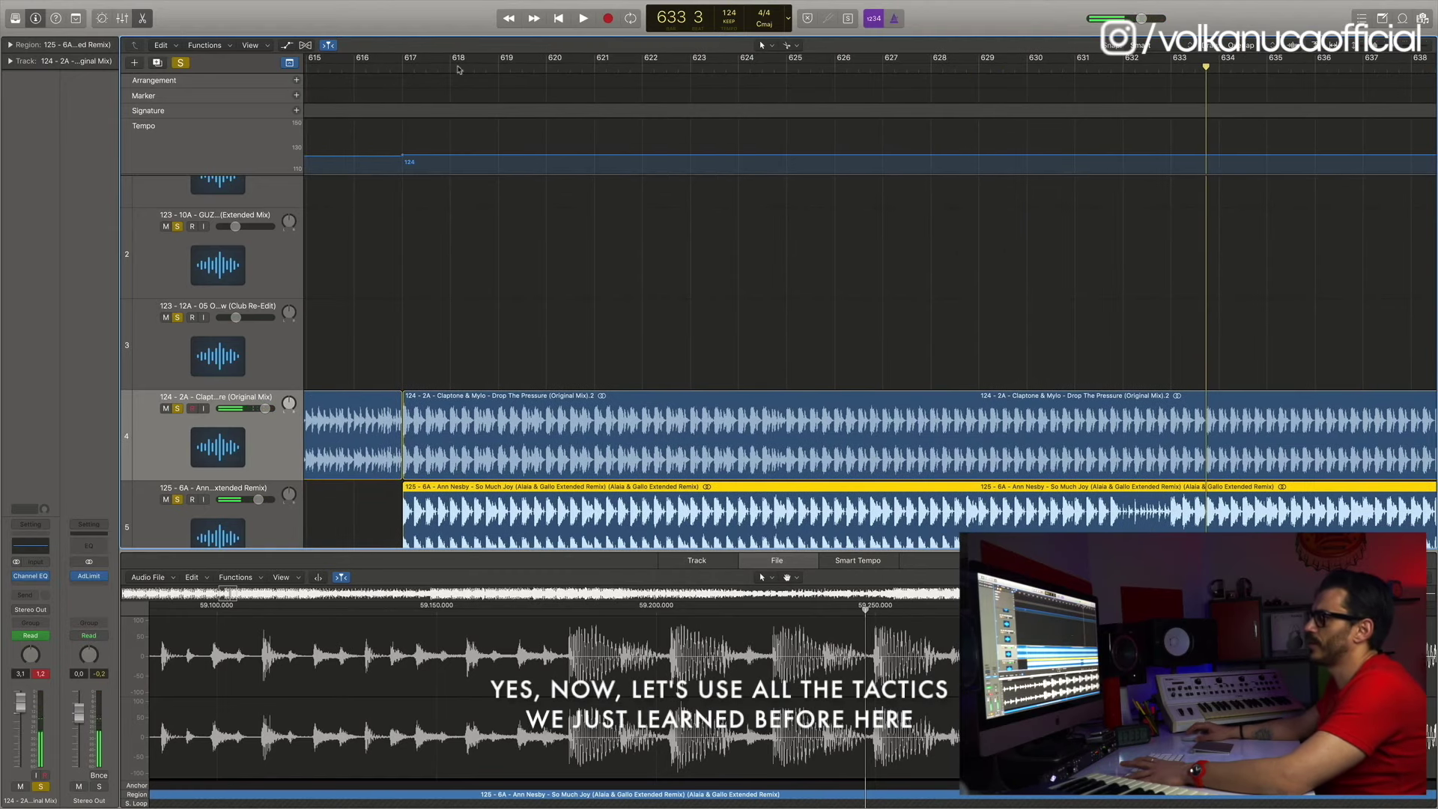
left_click(286, 47)
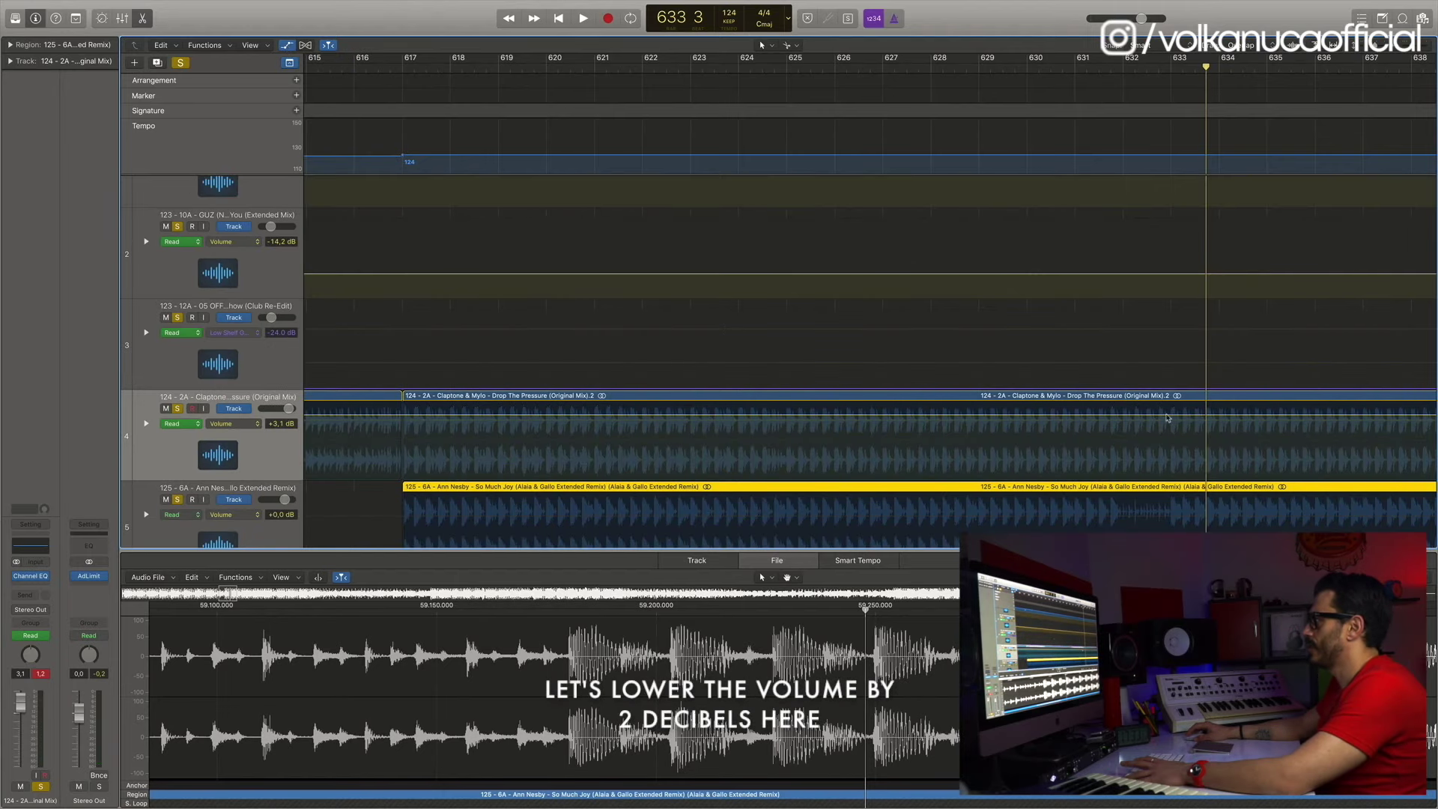
left_click(1173, 419)
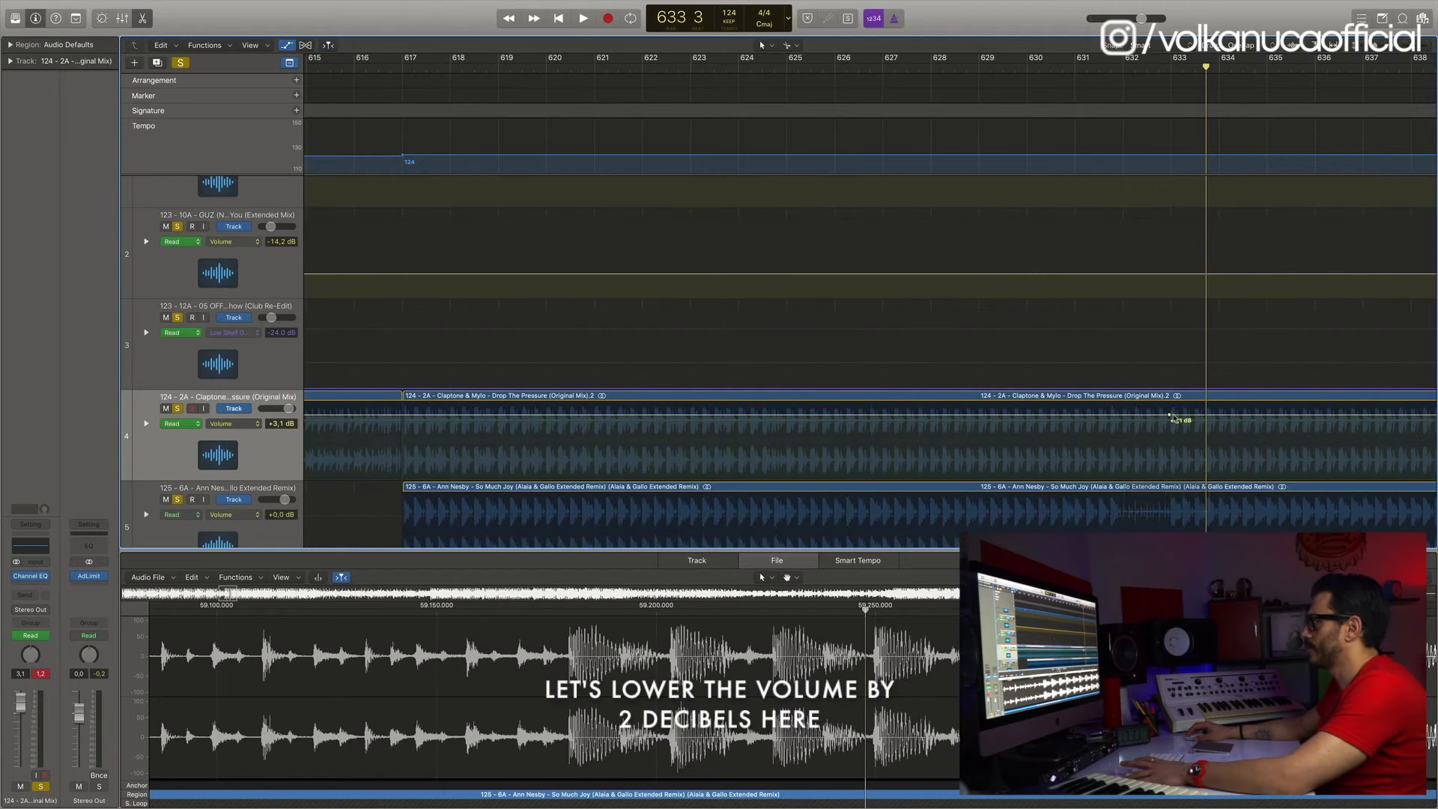
left_click(1170, 417)
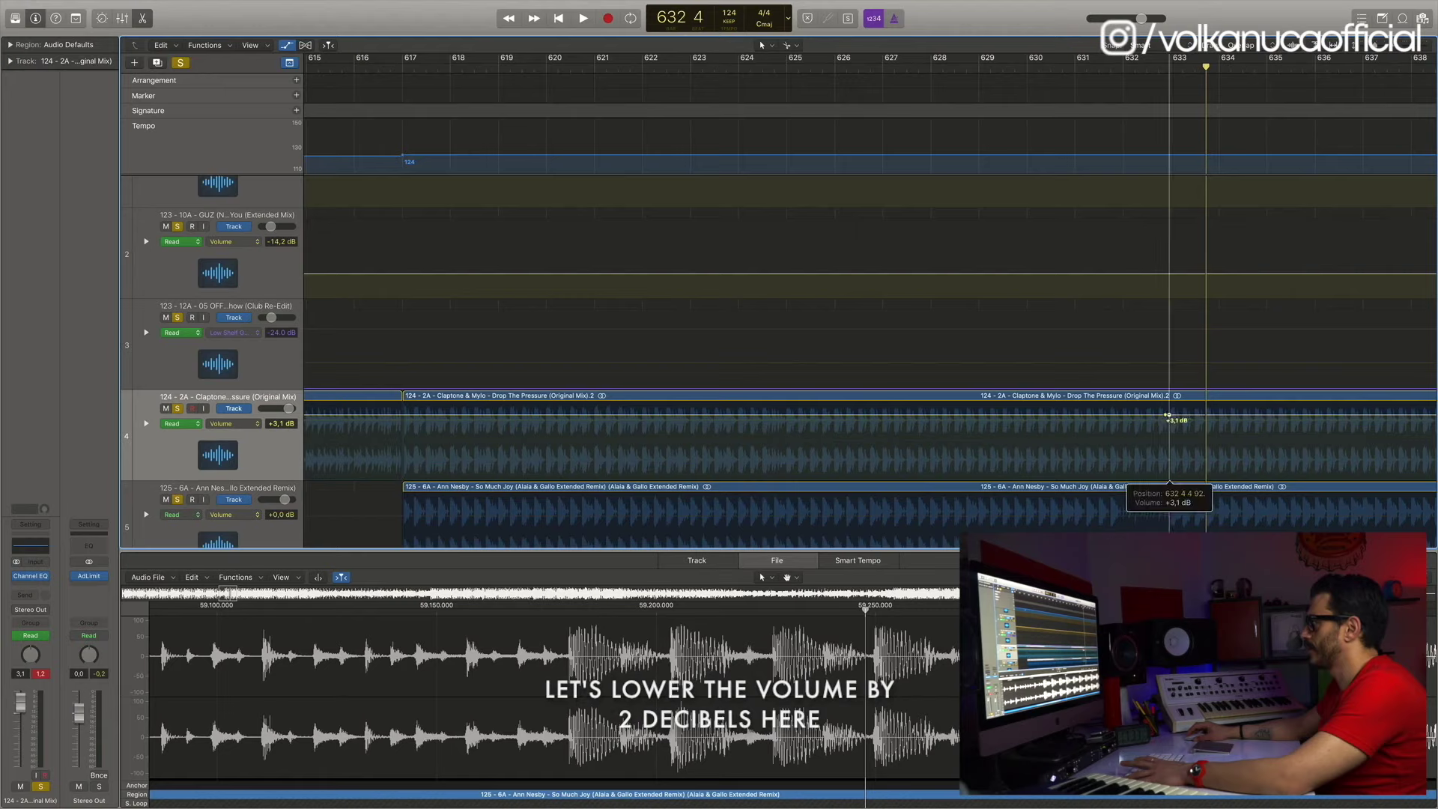
left_click(1183, 419)
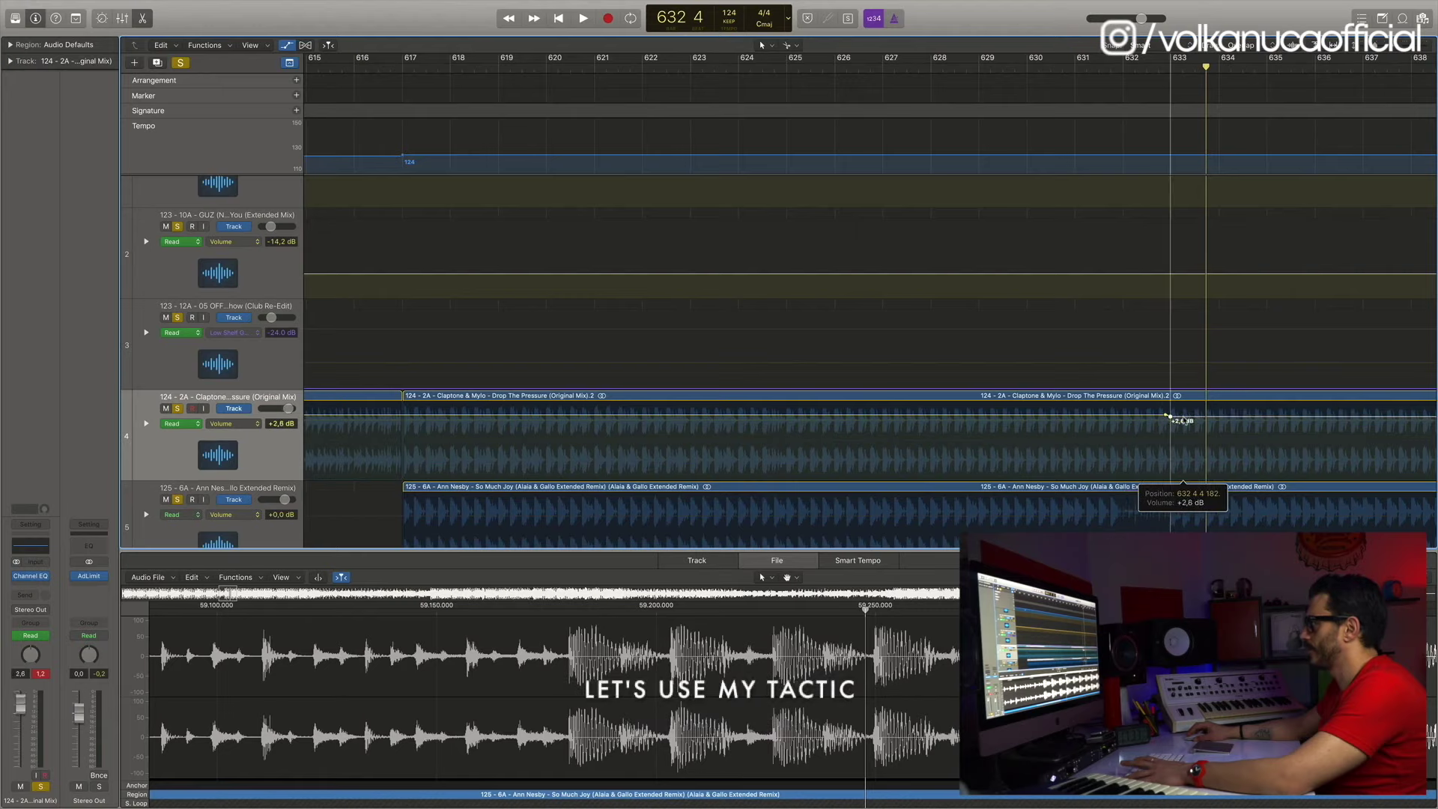
left_click_drag(1170, 418, 1166, 417)
left_click(1171, 421)
left_click(1189, 421)
Add volume points to "So Much Joy" at bars 617, 625 and 633, and lower the bar 617 point to -24.1 dB
scroll(979, 520, "right", 5)
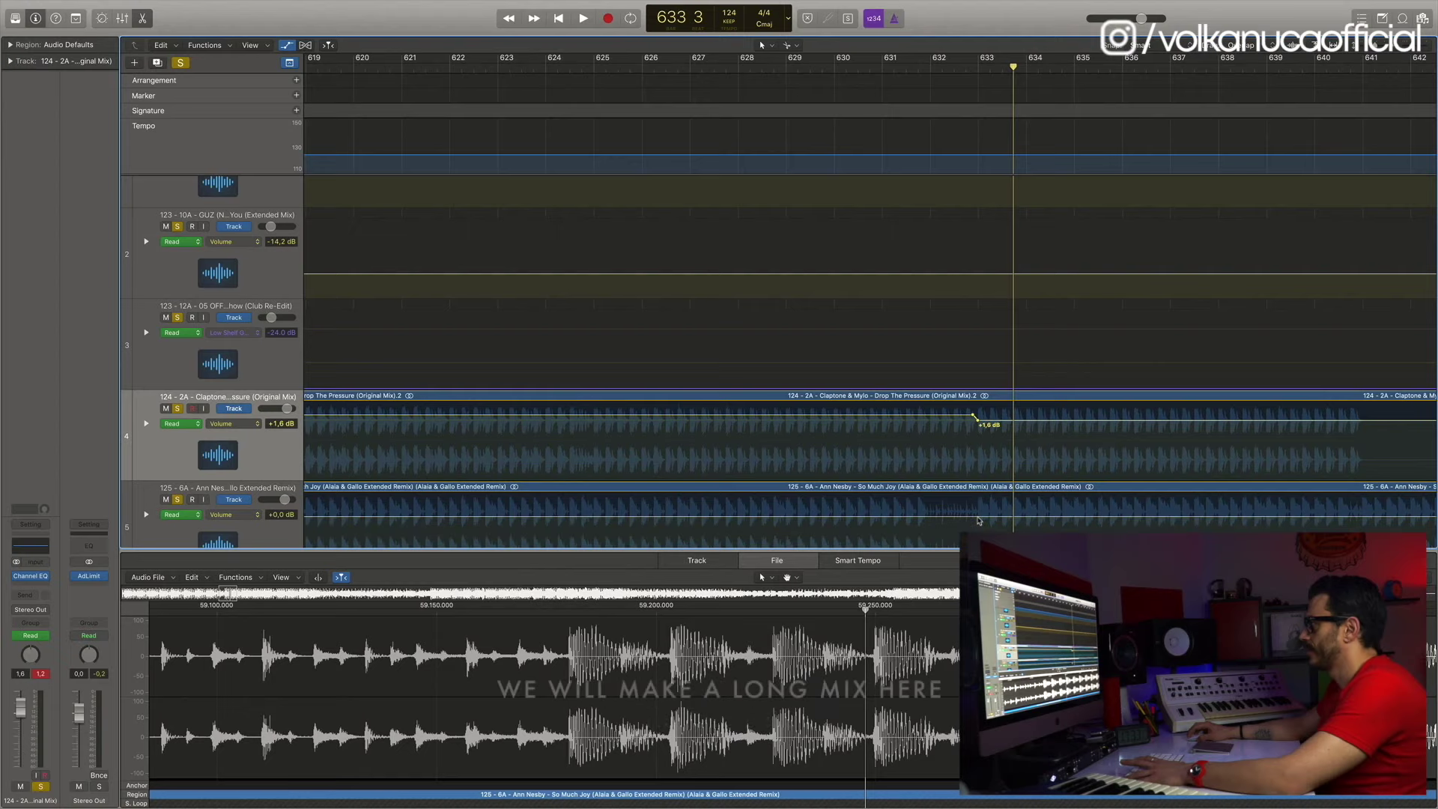
scroll(978, 520, "left", 5)
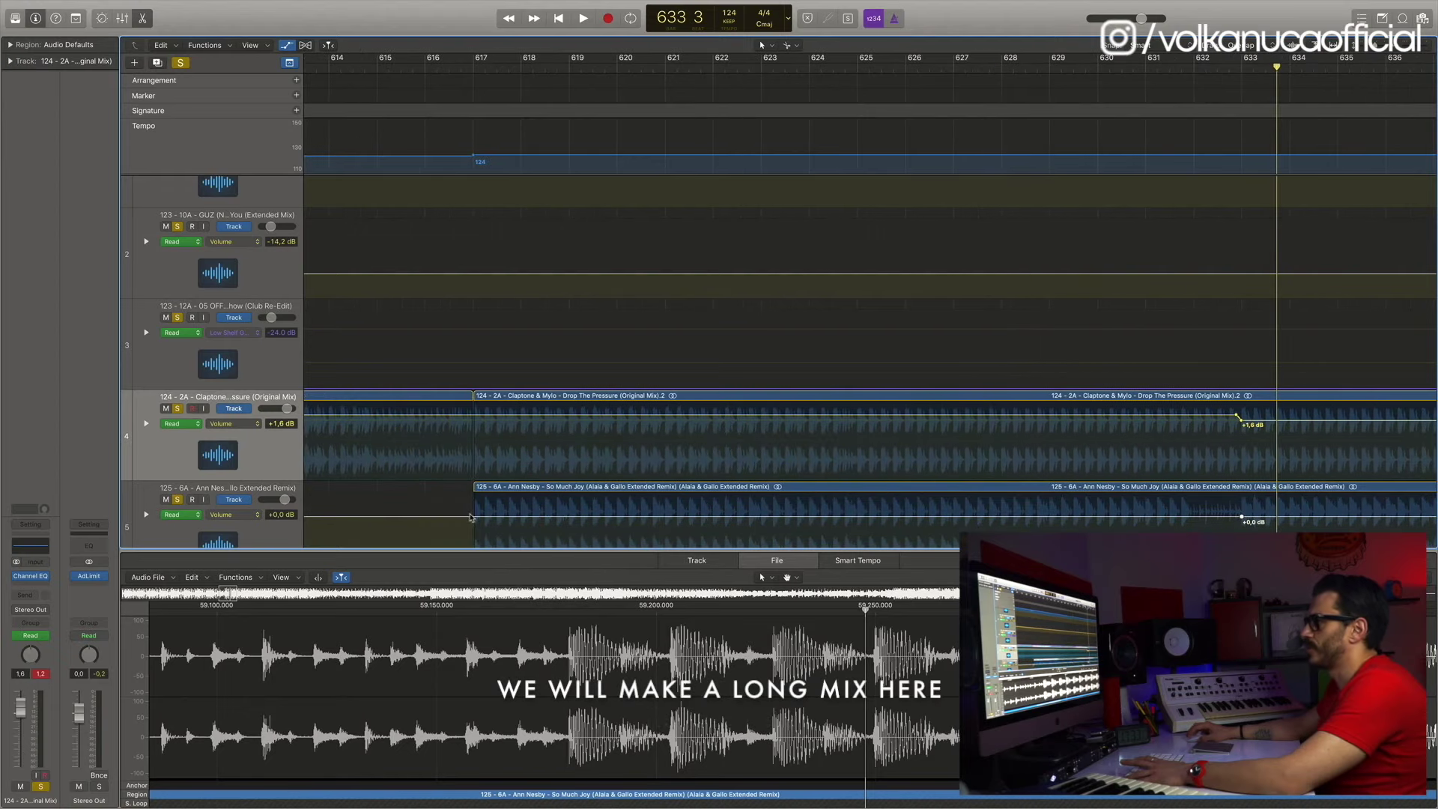
scroll(1172, 256, "down", 2)
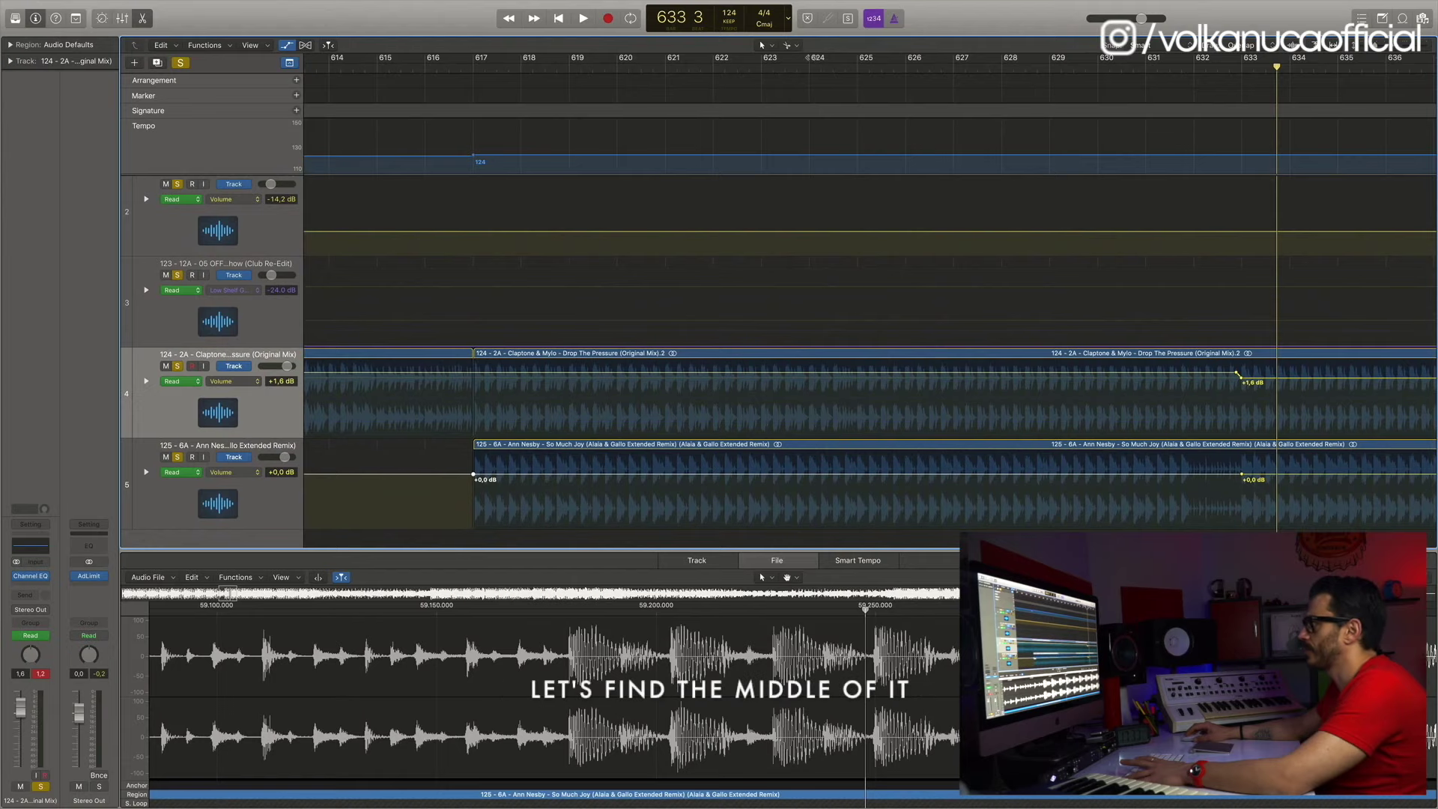
left_click_drag(815, 67, 854, 61)
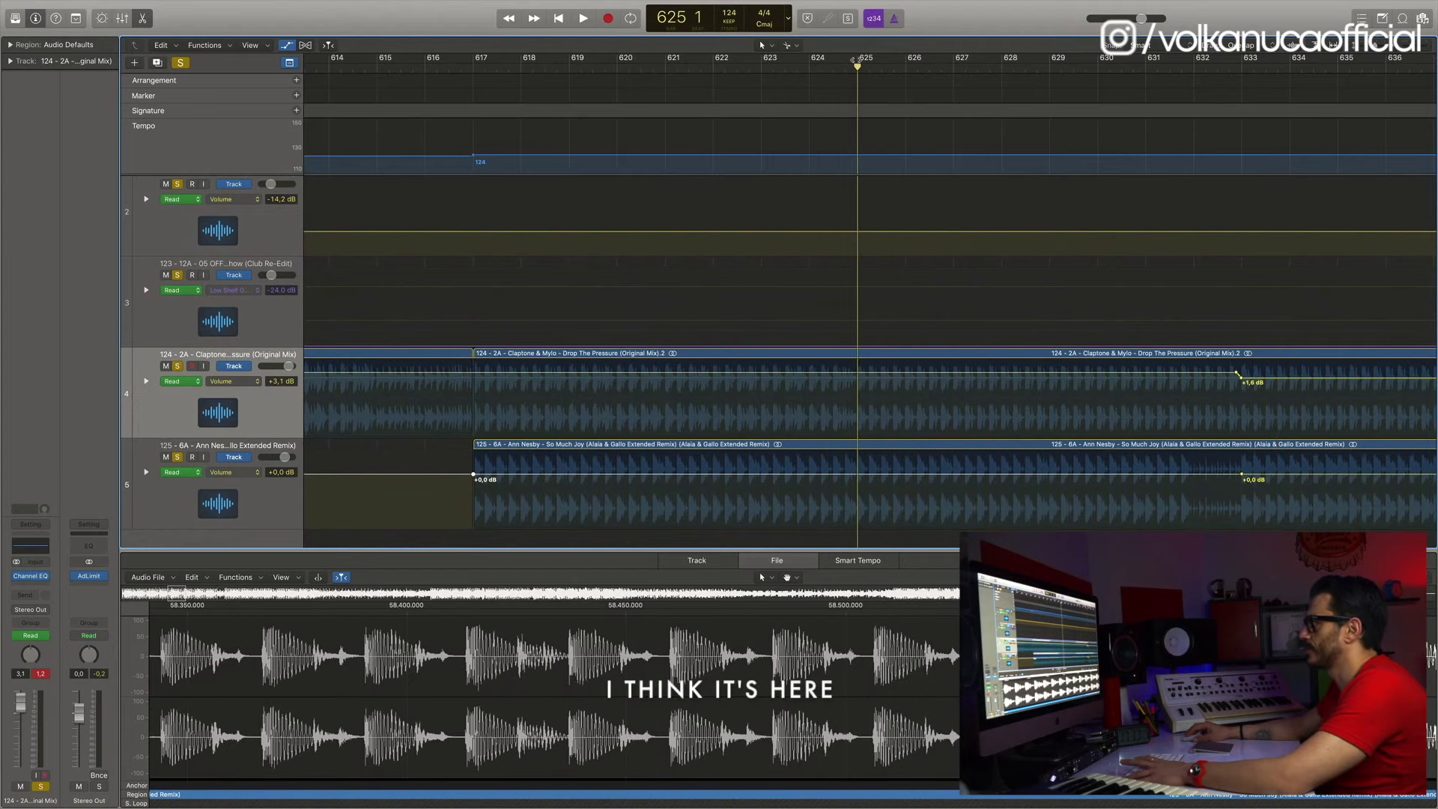
left_click(858, 475)
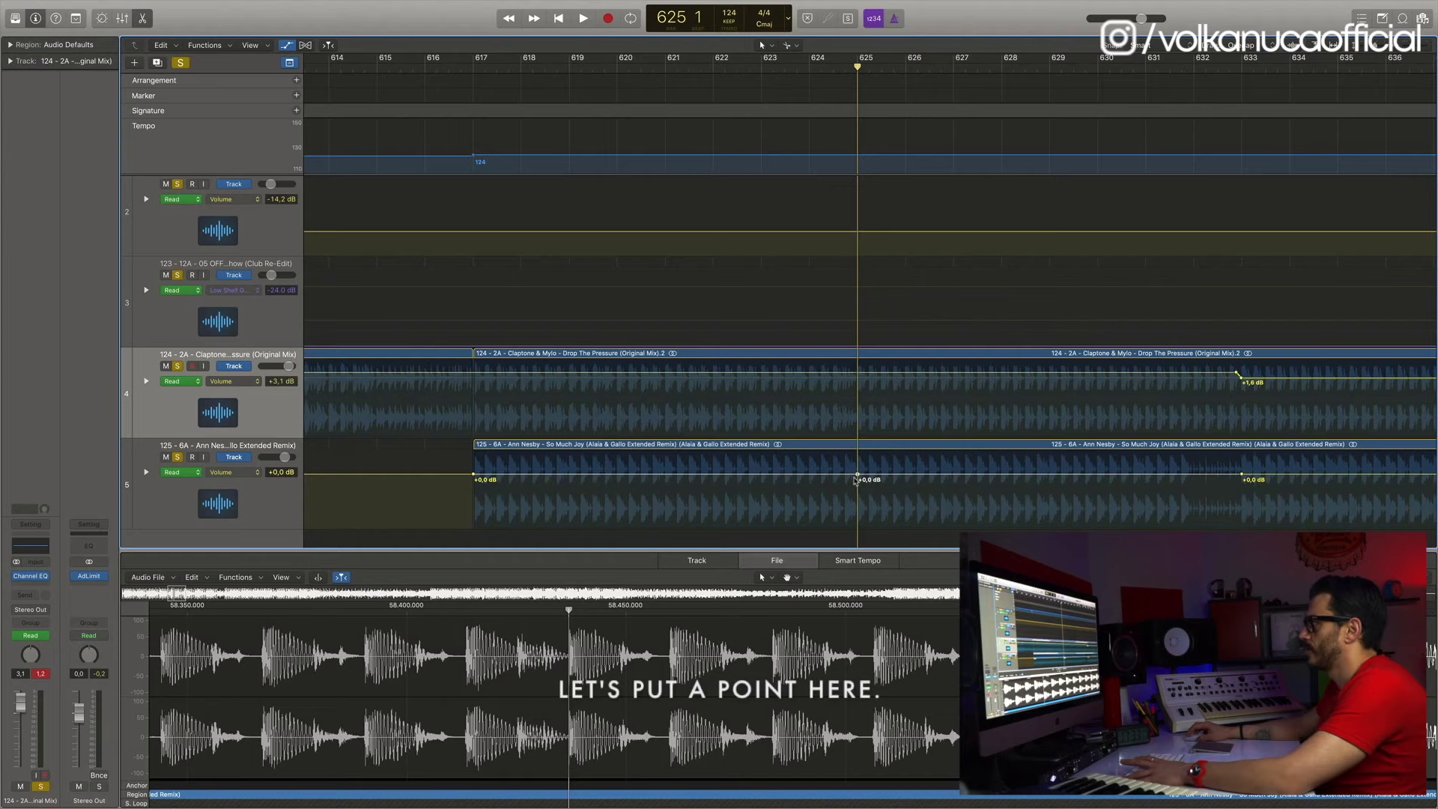
left_click_drag(474, 477, 474, 518)
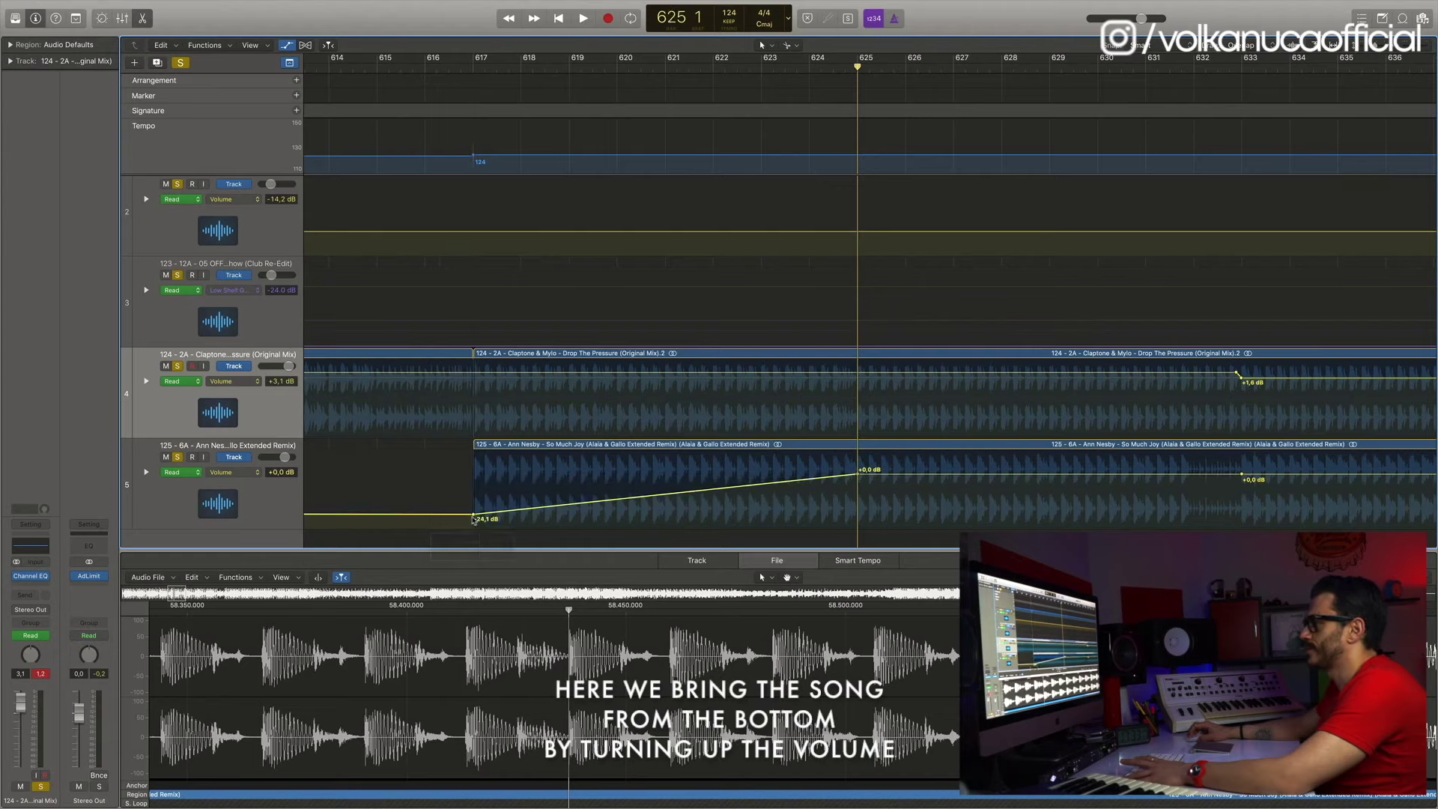
Insert a Channel EQ on the "So Much Joy" track
left_click(280, 505)
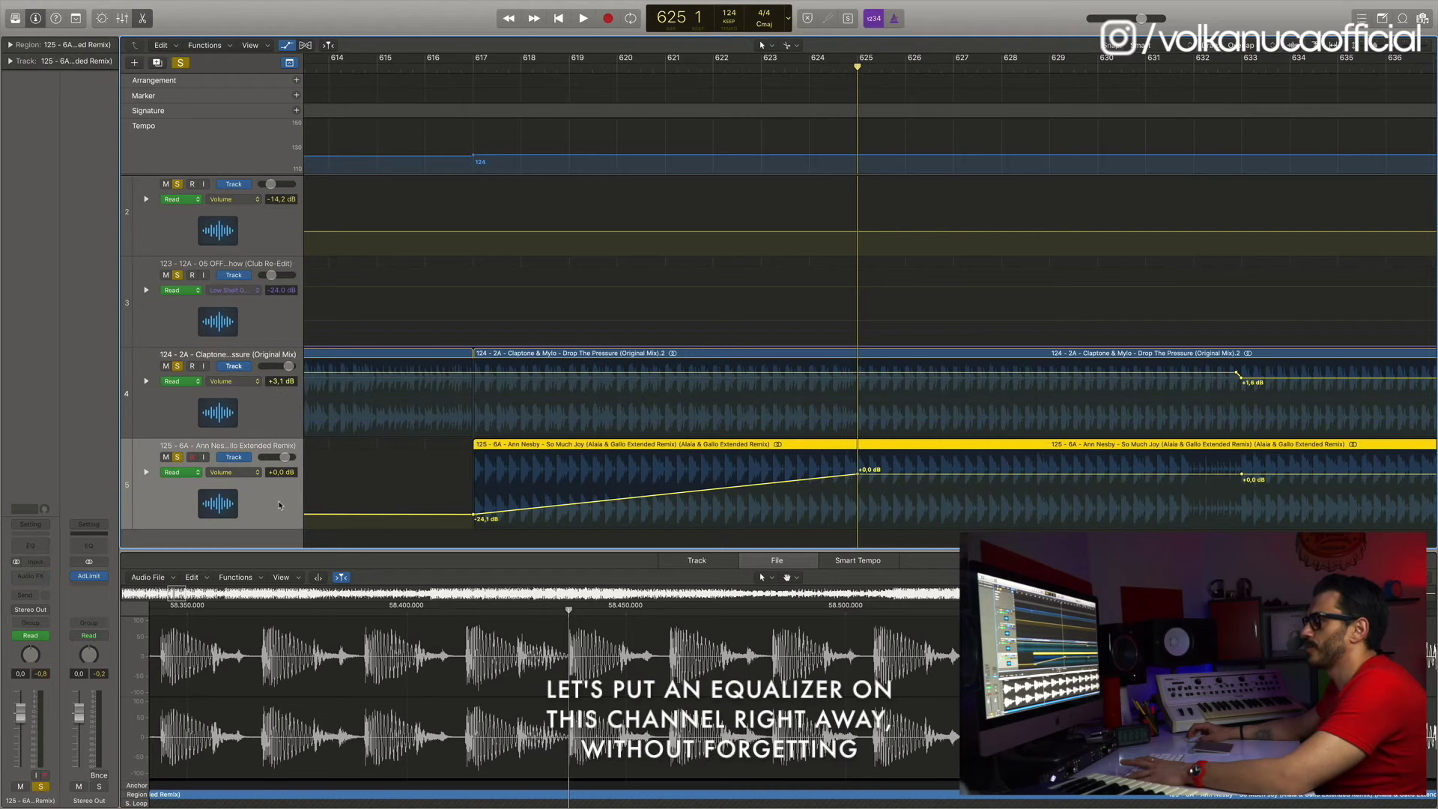
left_click(31, 546)
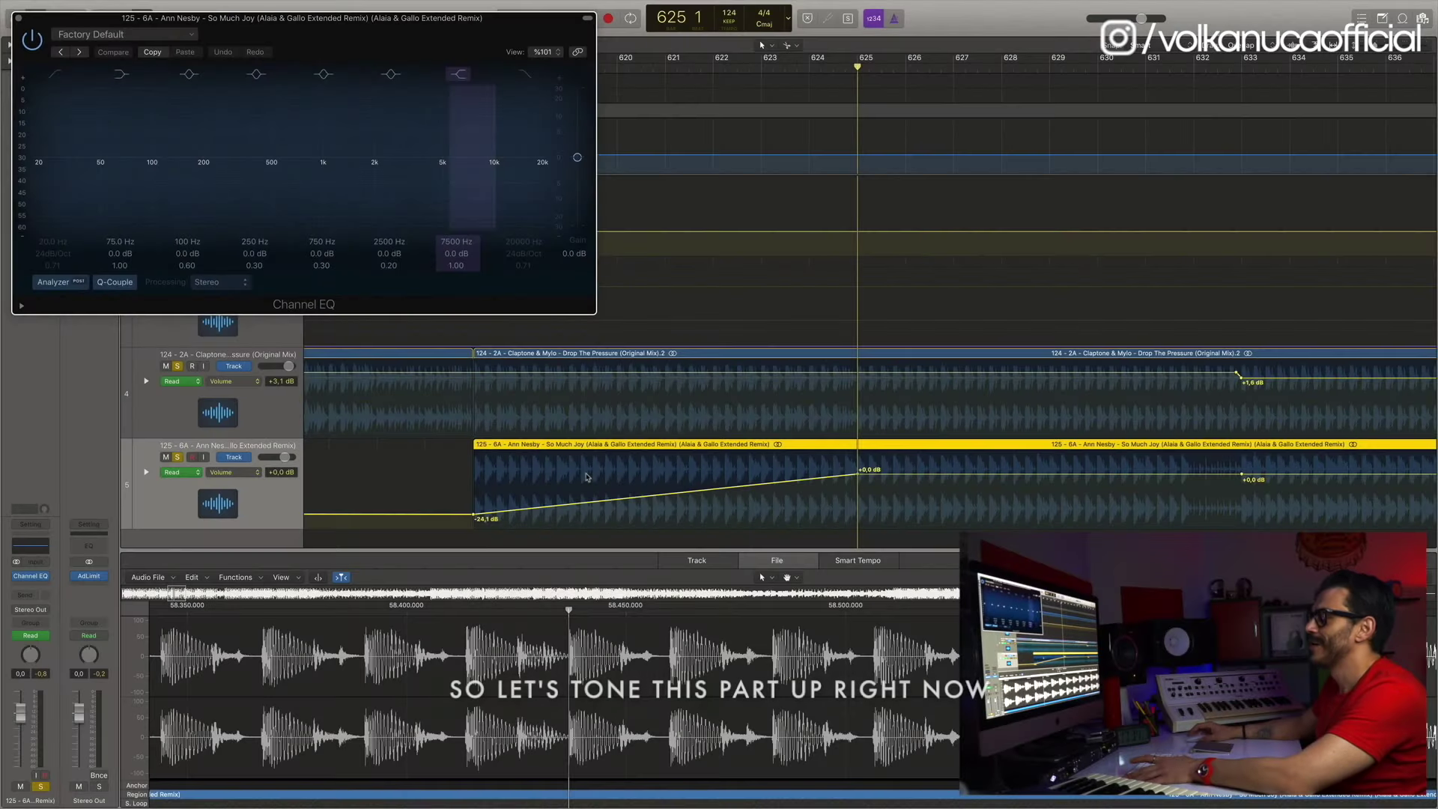
left_click(25, 548)
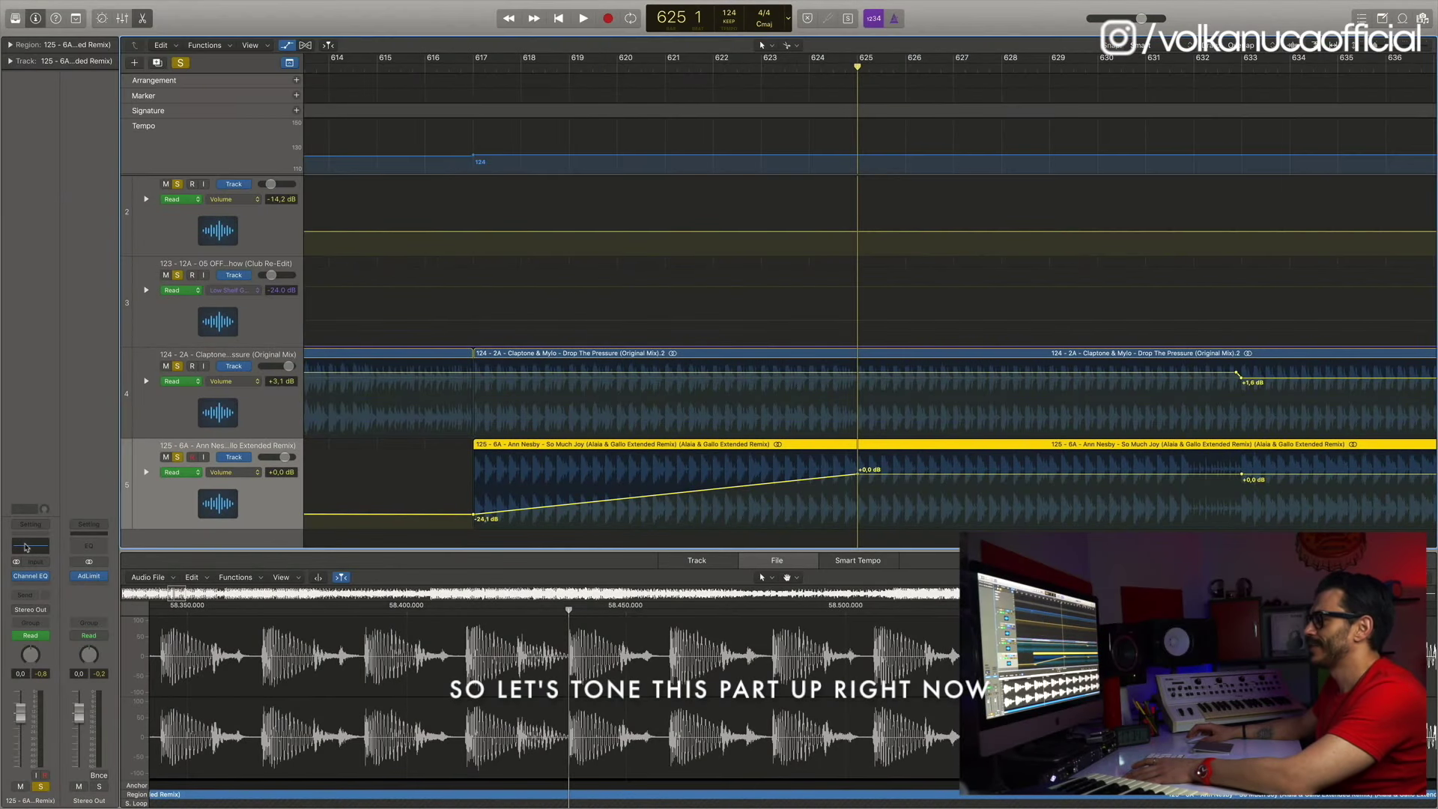
Set "So Much Joy" to Touch automation and record a cut of the Channel EQ's 75 Hz low shelf during playback from bar 625
left_click(193, 472)
left_click(177, 480)
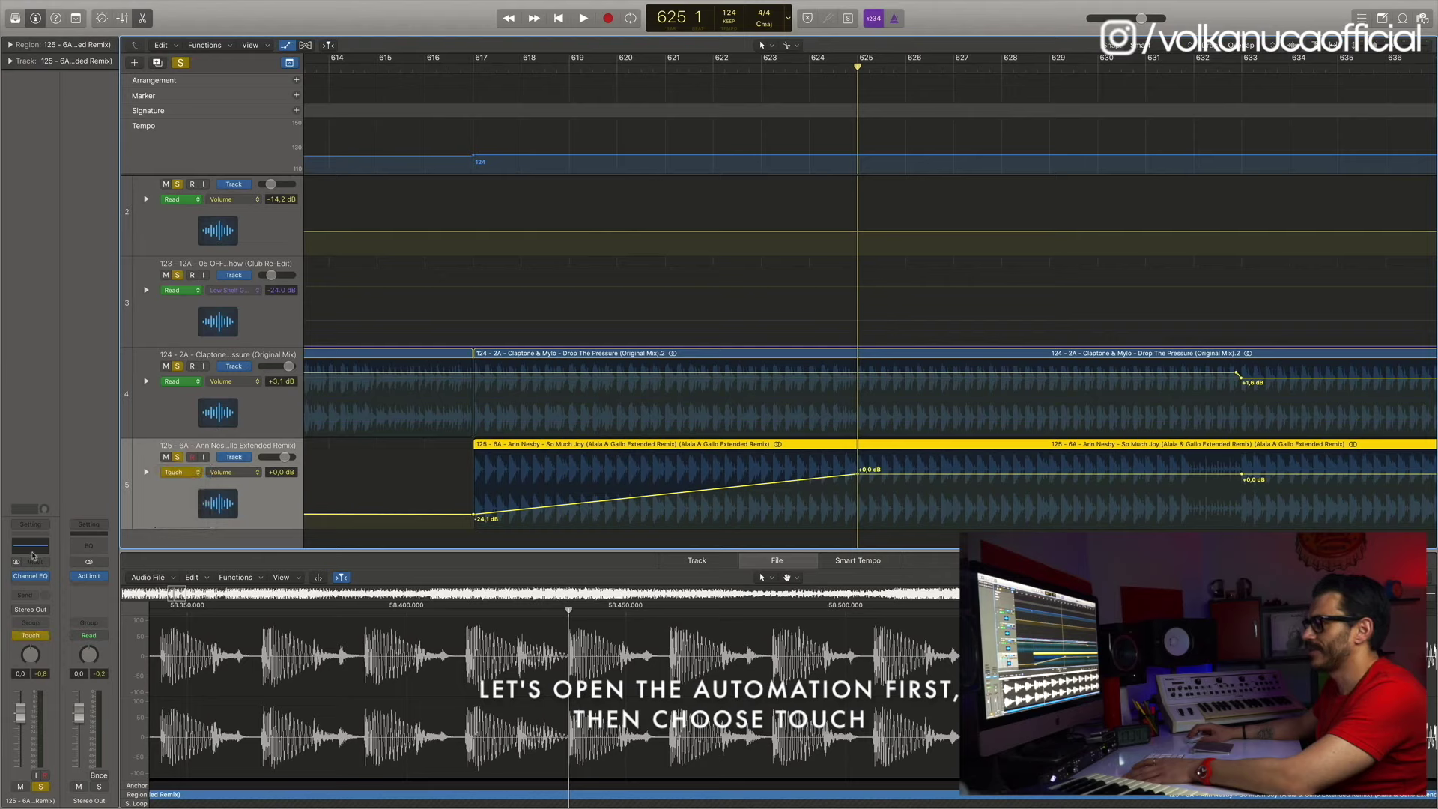
left_click(34, 549)
key("space")
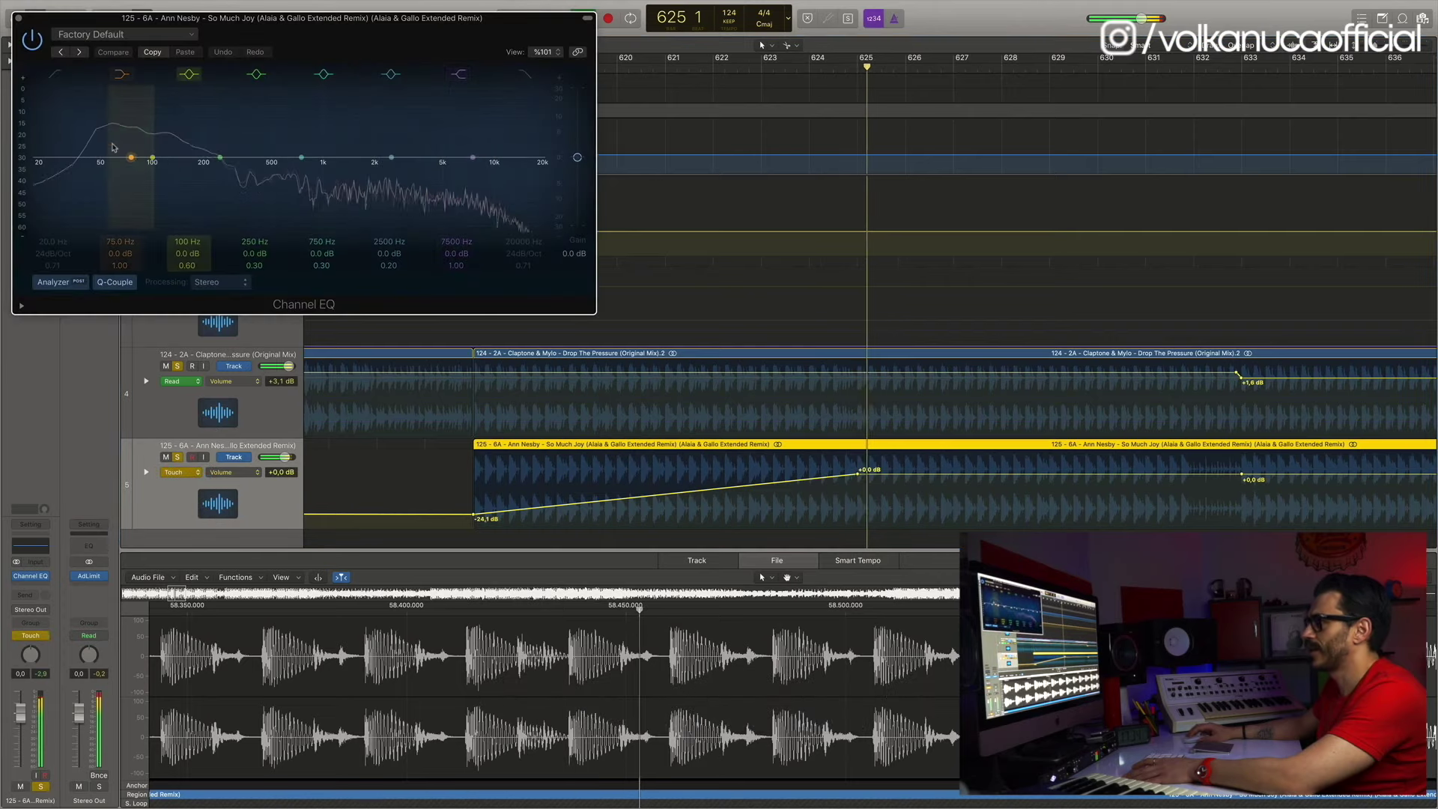
mouse_move(135, 161)
left_mouse_down()
mouse_move(136, 189)
mouse_move(136, 174)
left_mouse_up()
Delete the recorded low shelf gain points after bar 625 on the "So Much Joy" track
left_click(906, 483)
left_click_drag(819, 504, 819, 504)
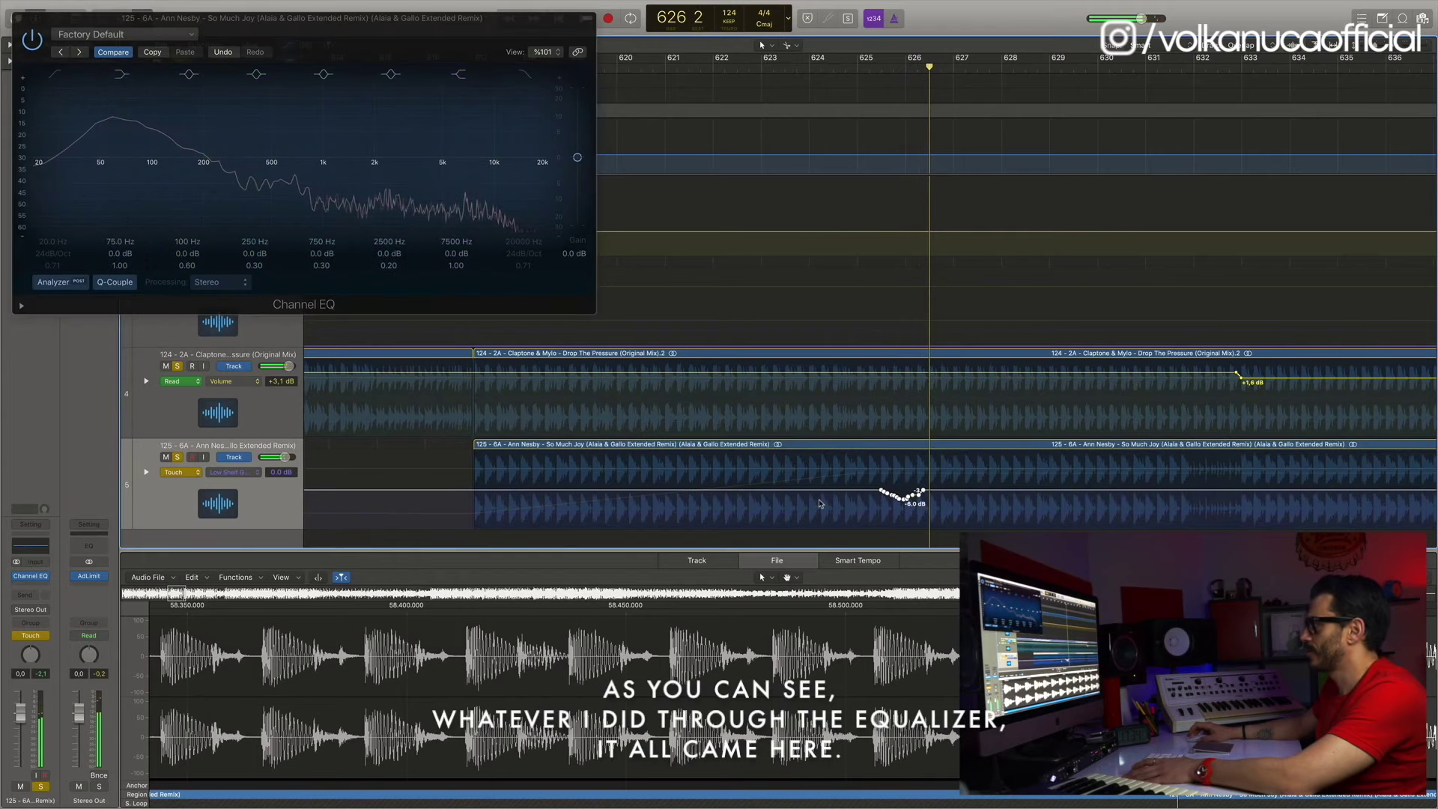
key("Delete")
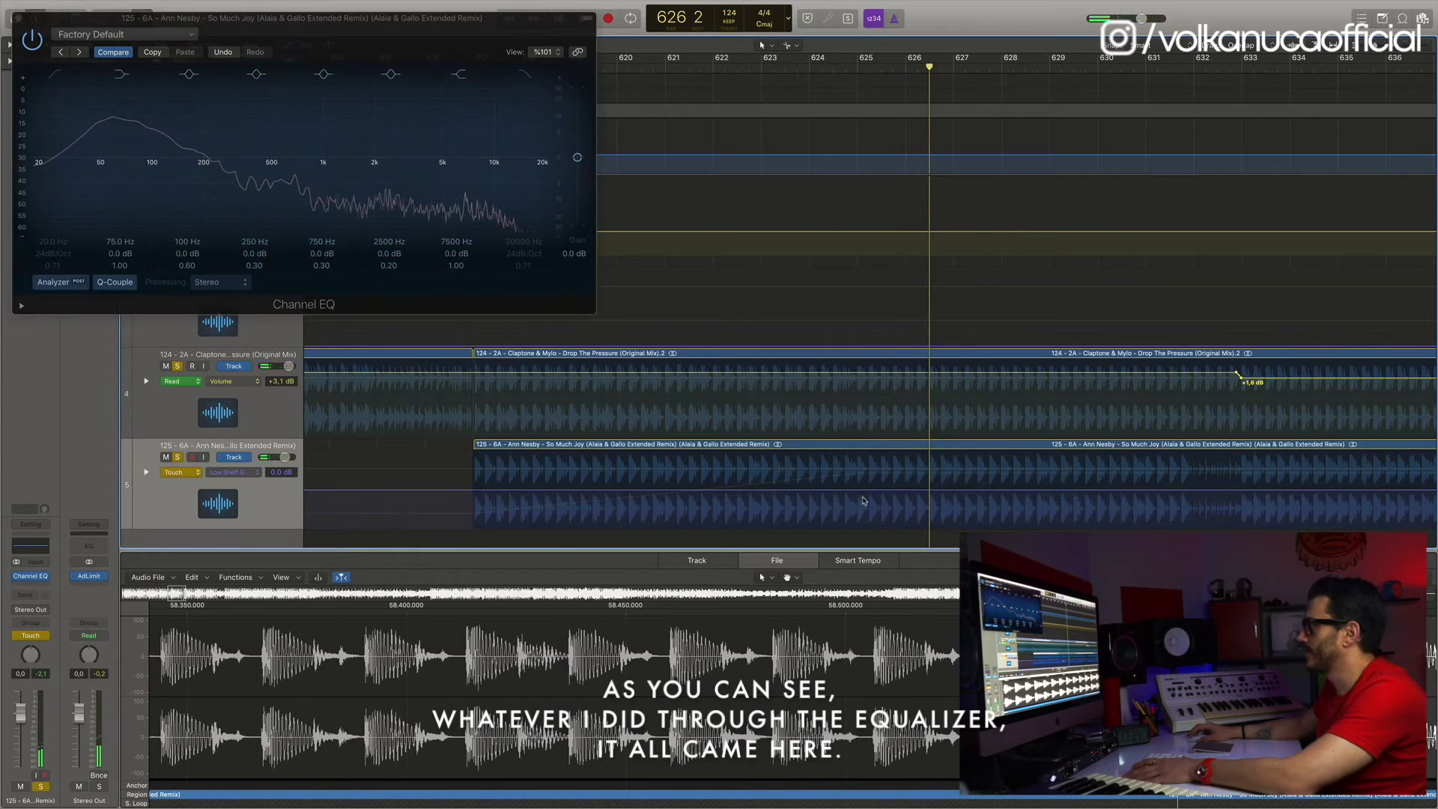
Show the volume automation of "So Much Joy", place the playhead at the bar 625 point, and set the automation mode to Read
left_click(225, 472)
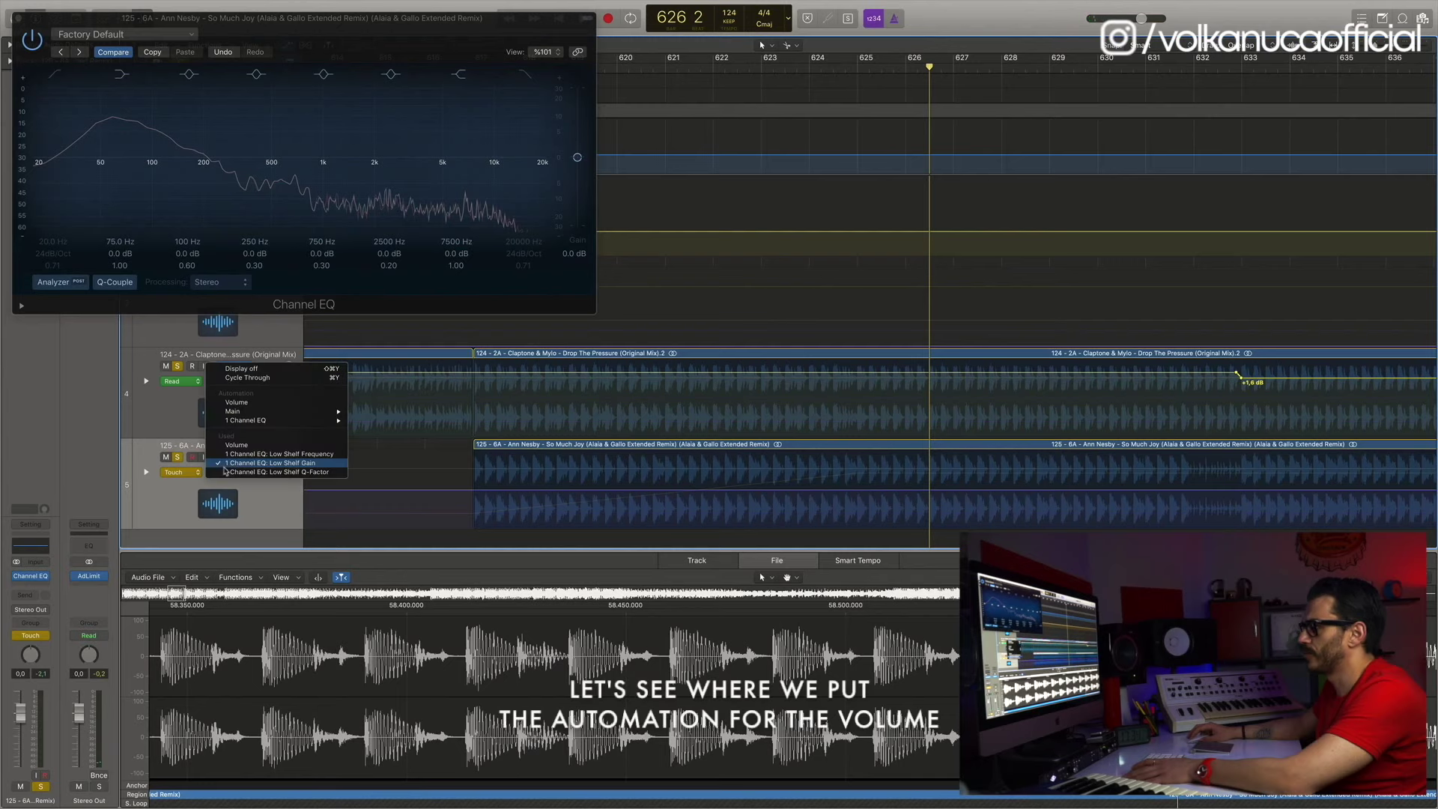
left_click(243, 446)
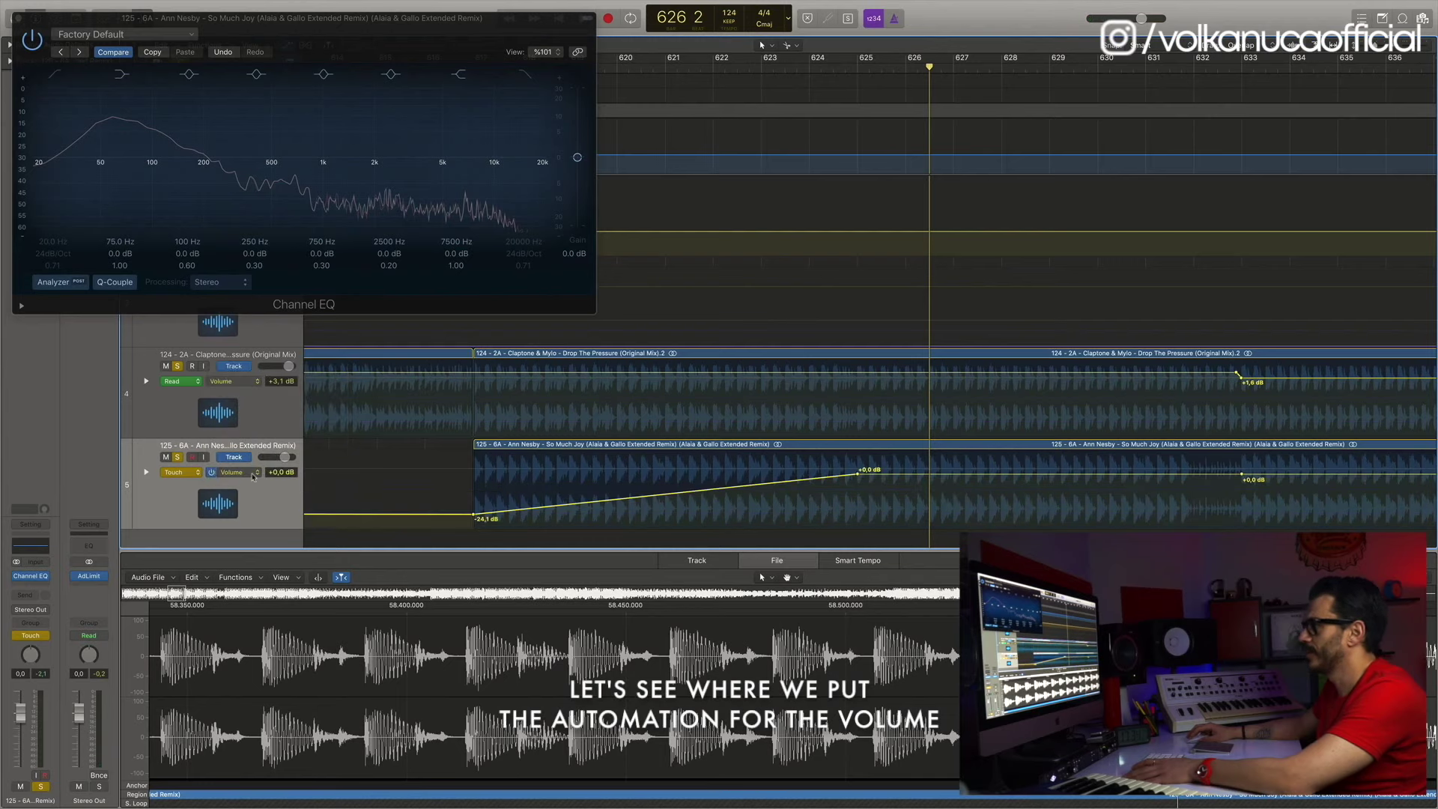
left_click_drag(930, 67, 873, 67)
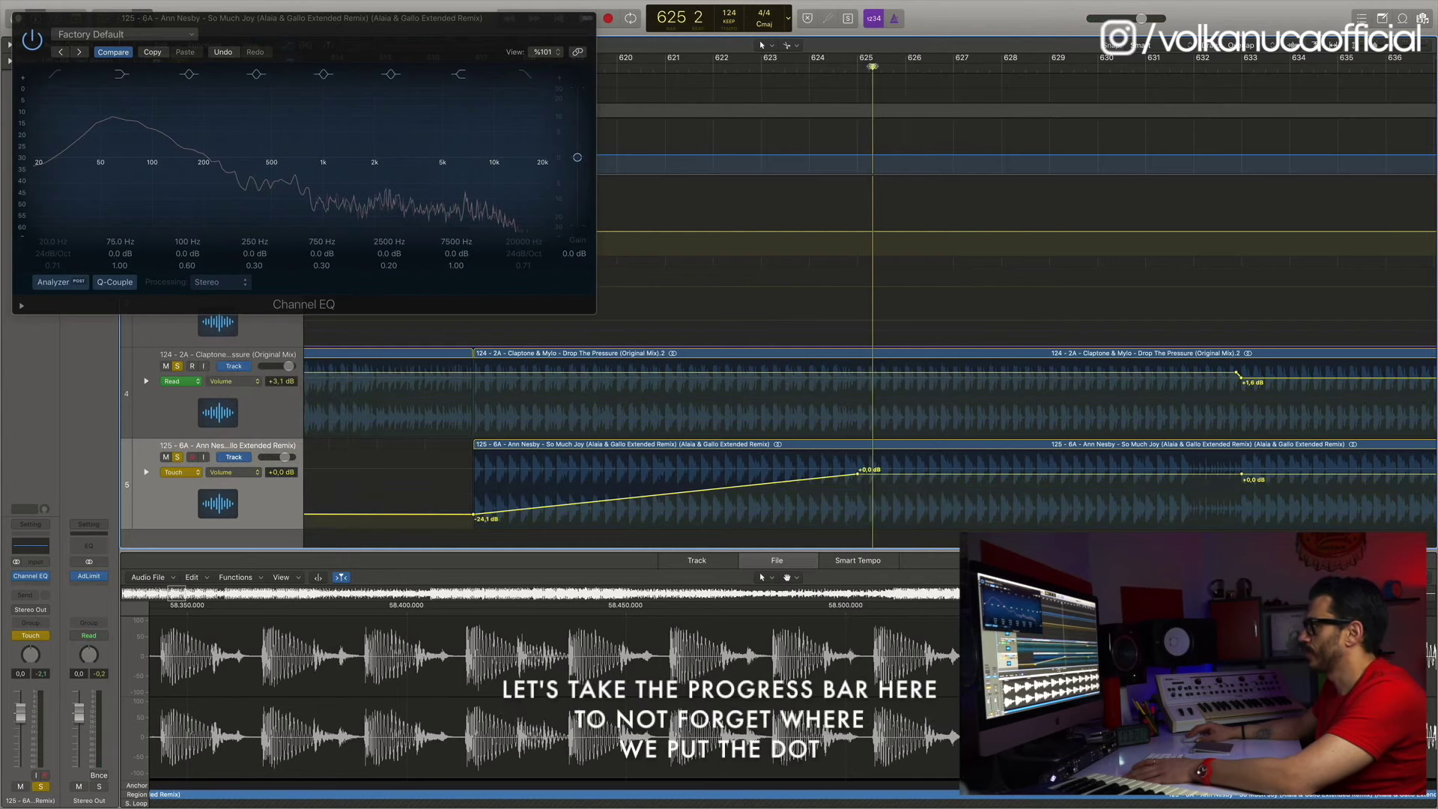
left_click(185, 472)
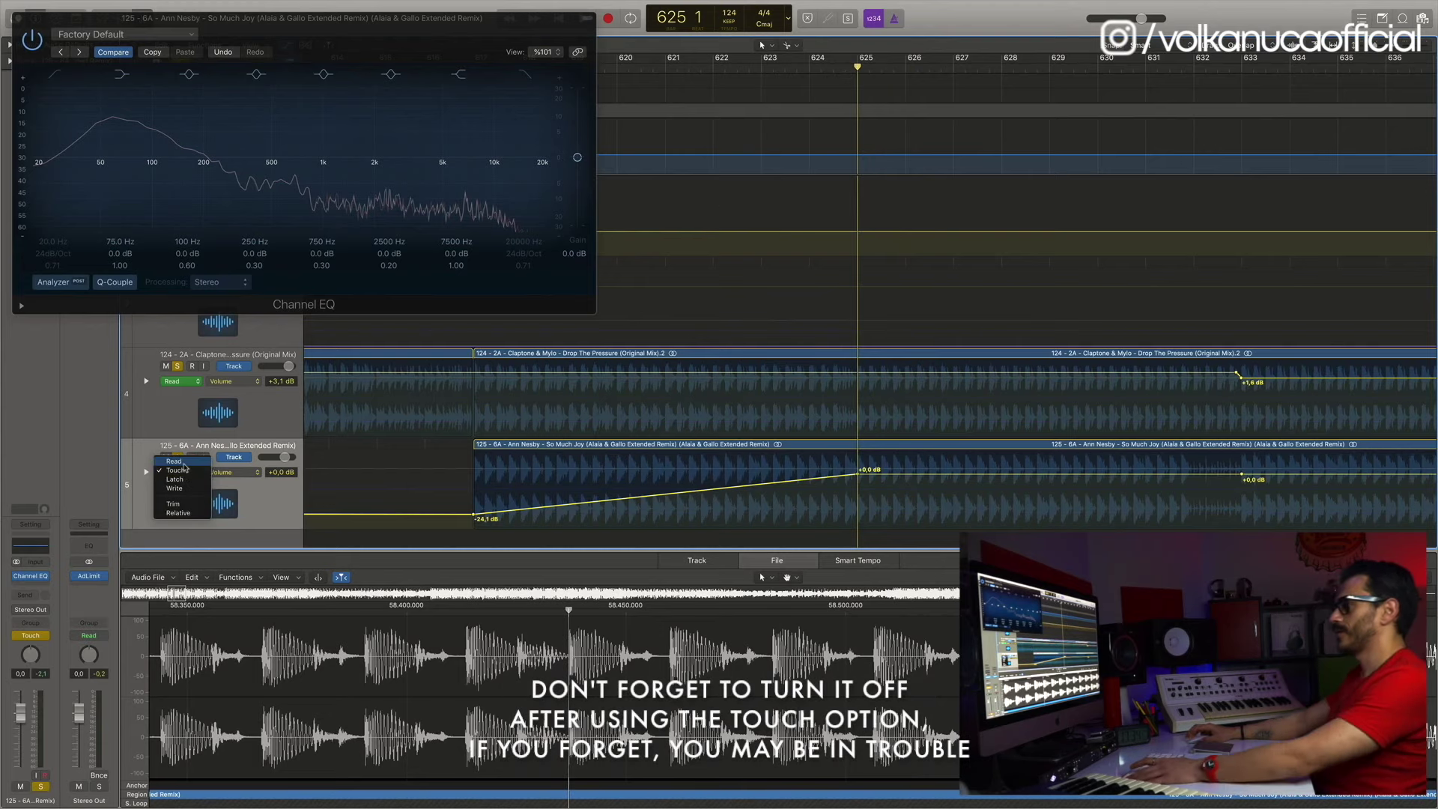
left_click(180, 462)
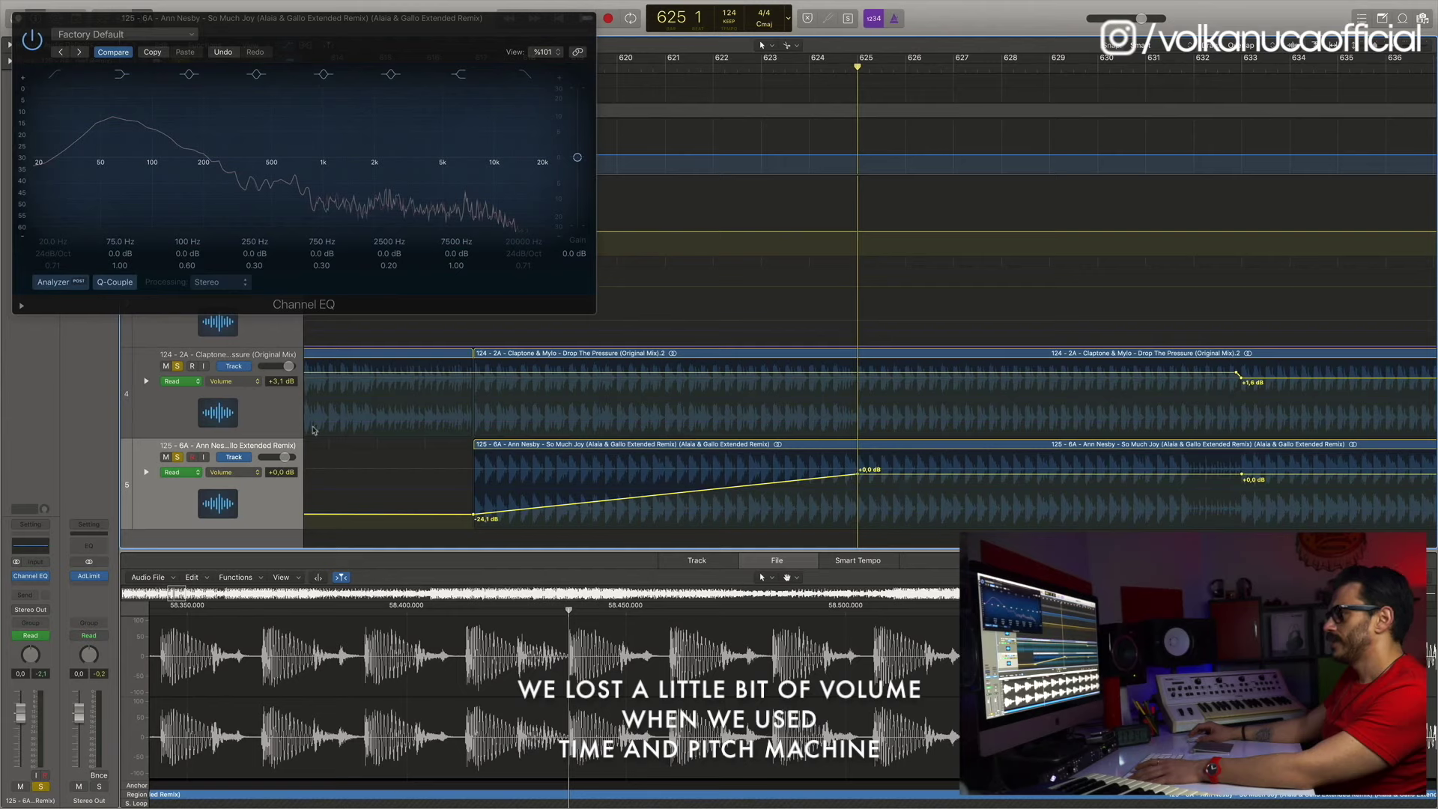
Unsolo "Drop The Pressure", play "So Much Joy" alone, and raise its volume points to +1.7 dB at bar 625 and +3.0 dB at bar 633
left_click(179, 367)
key("space")
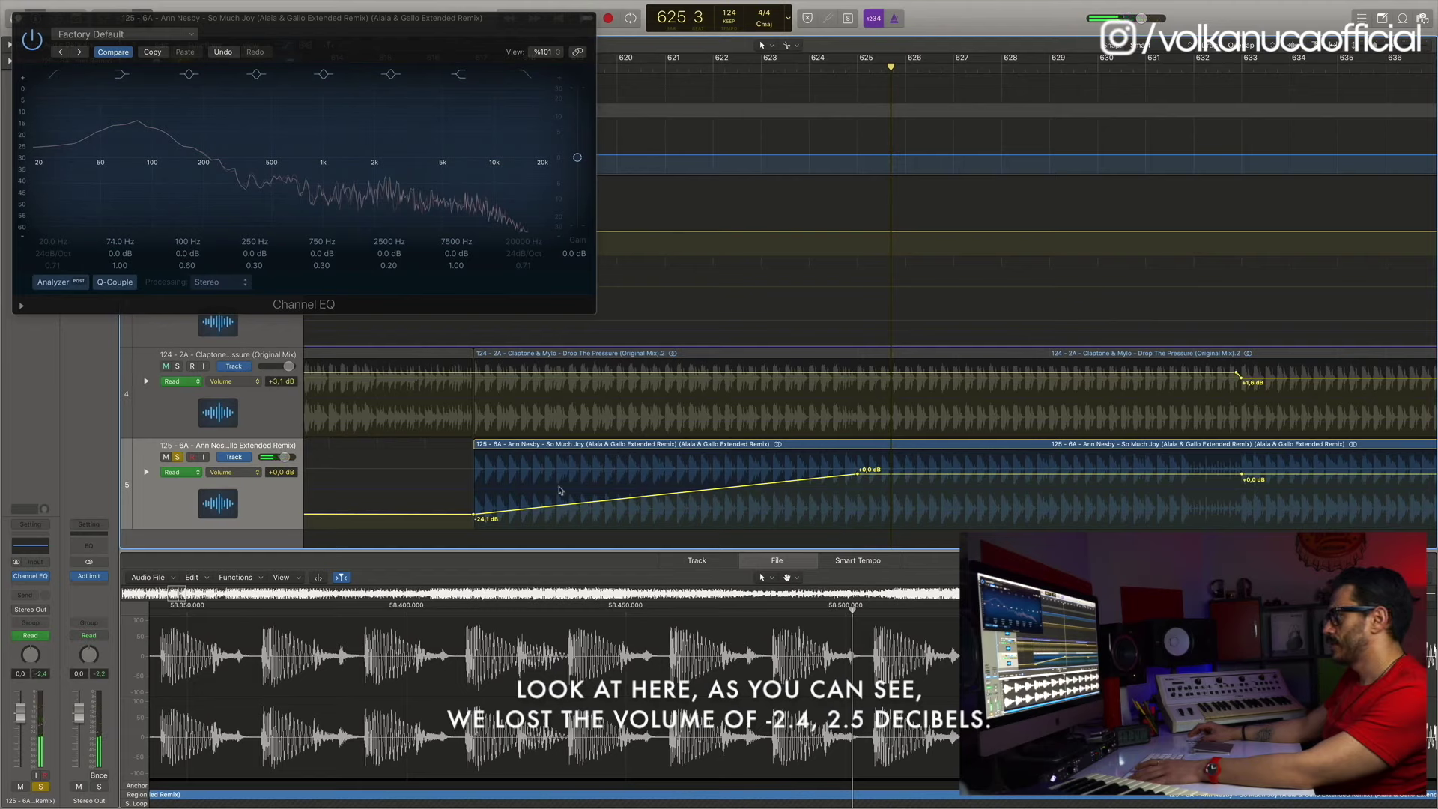
left_click_drag(885, 472, 884, 468)
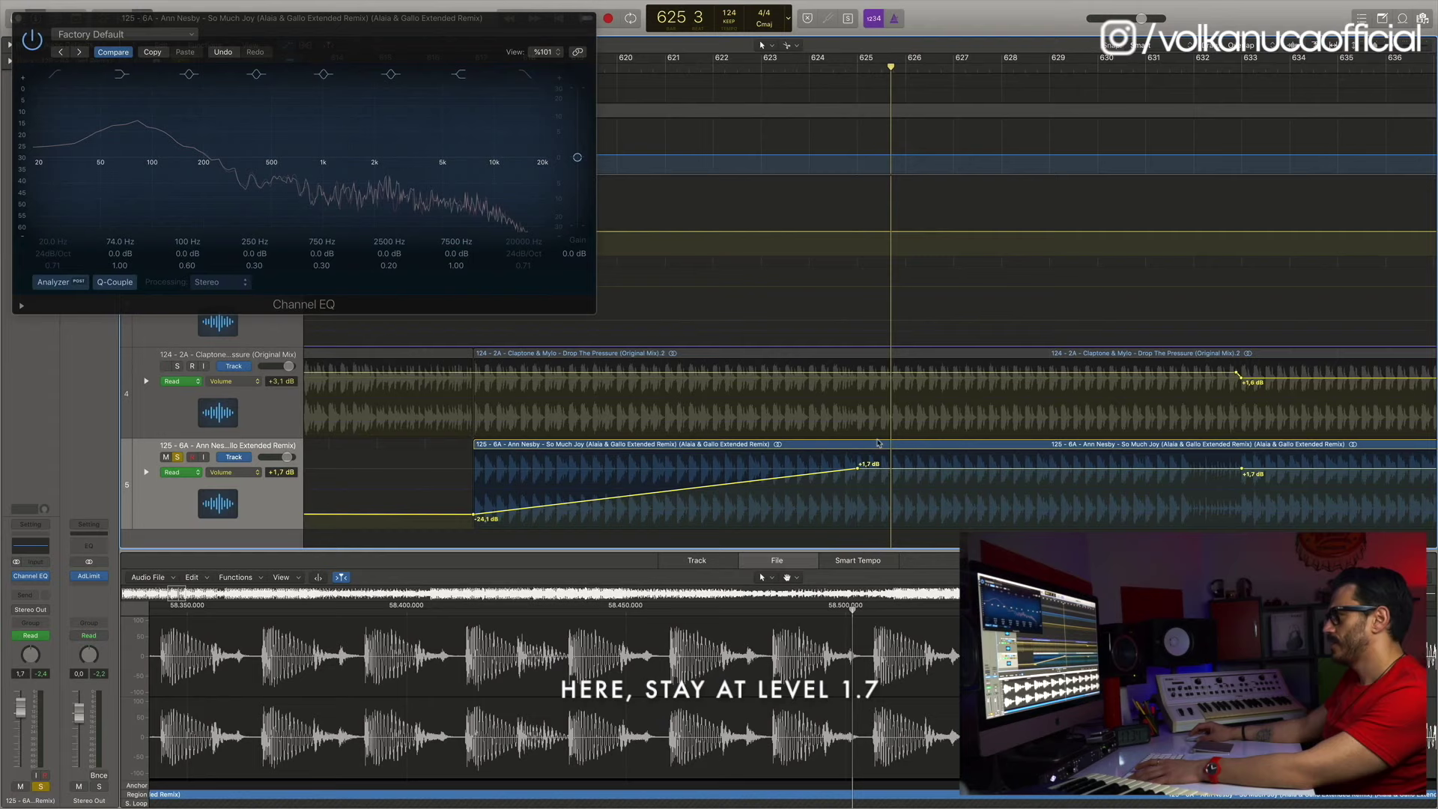
left_click_drag(1242, 468, 1248, 470)
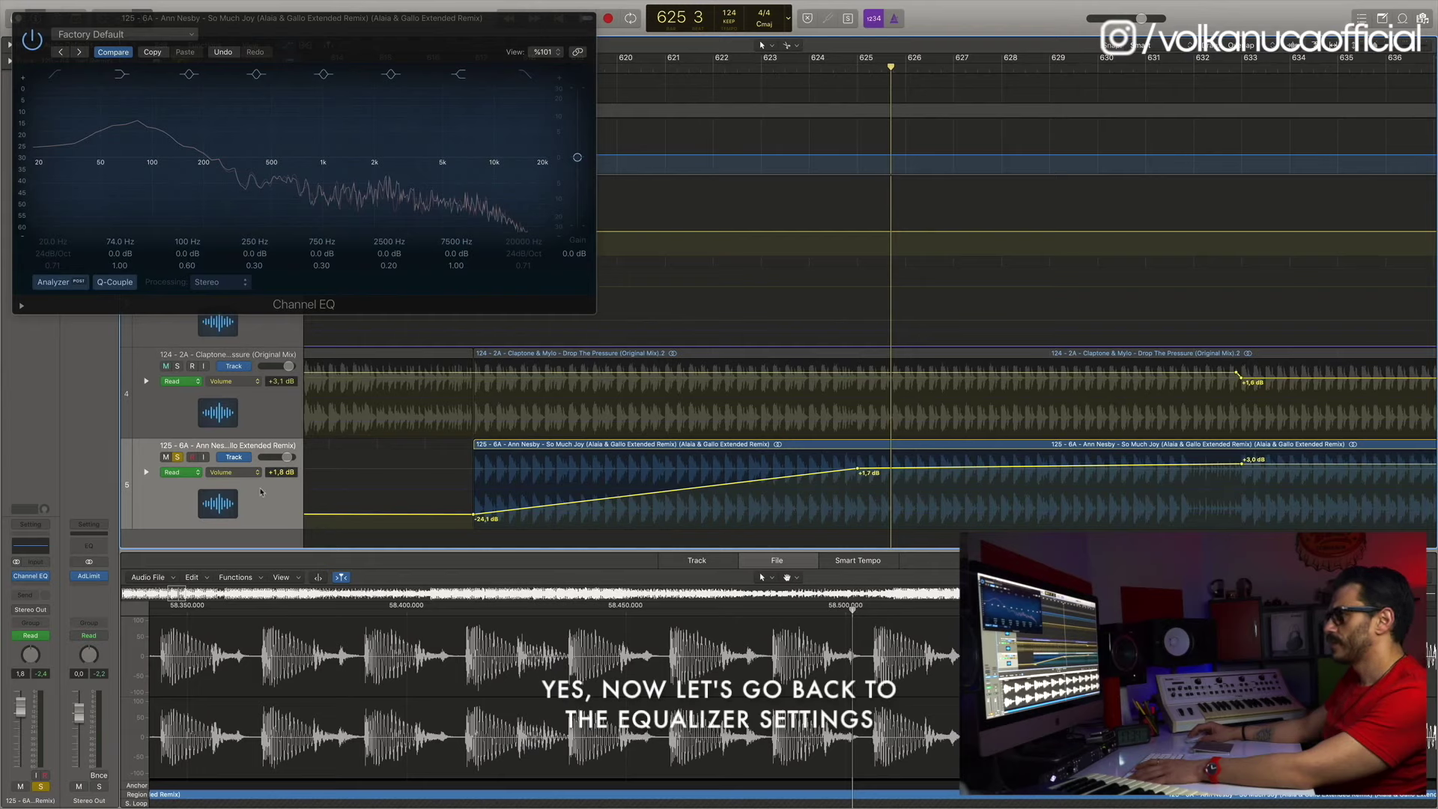
Display the Low Shelf Gain automation of "So Much Joy" and hold it at -24 dB until just before bar 633, rising to 0 dB there
left_click(235, 473)
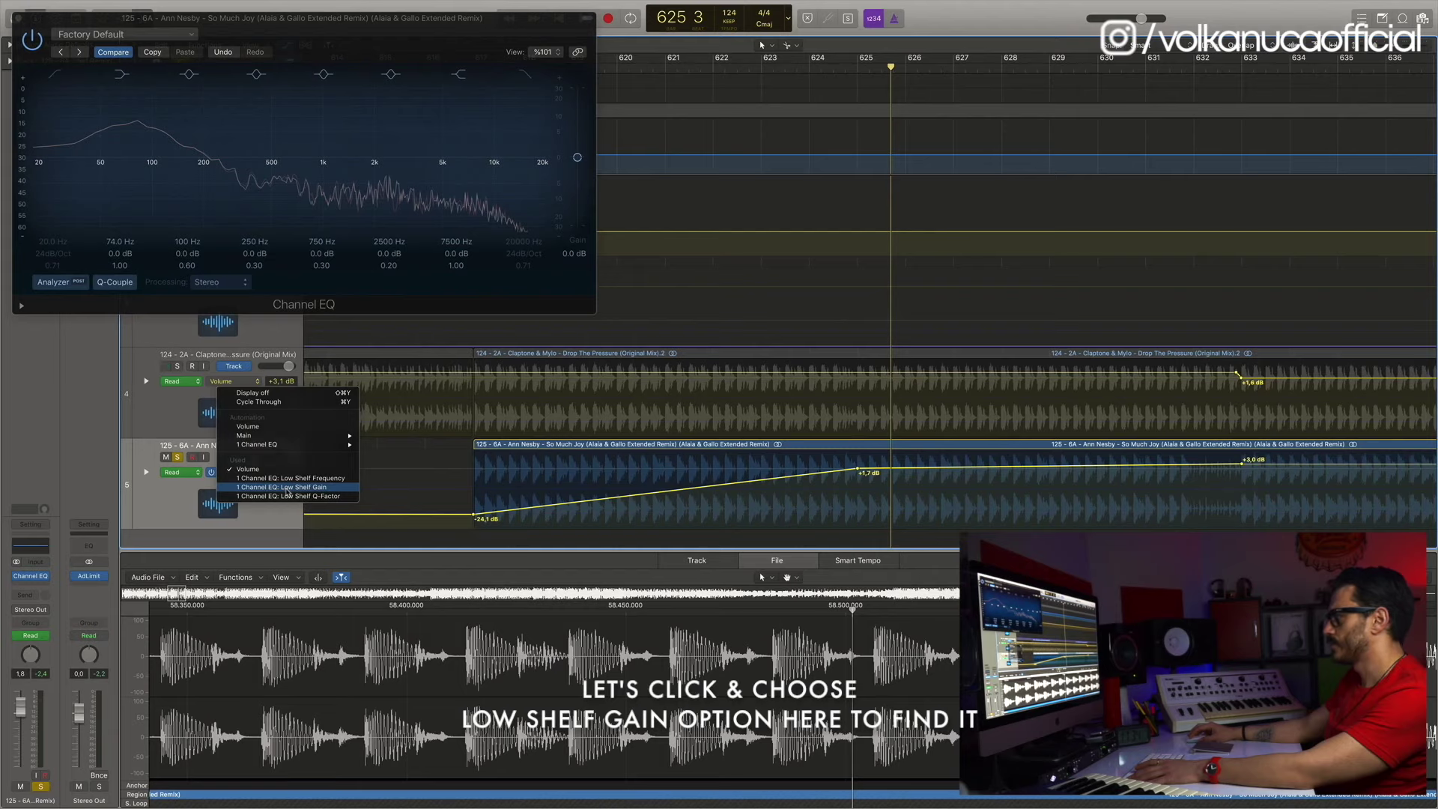
left_click(288, 489)
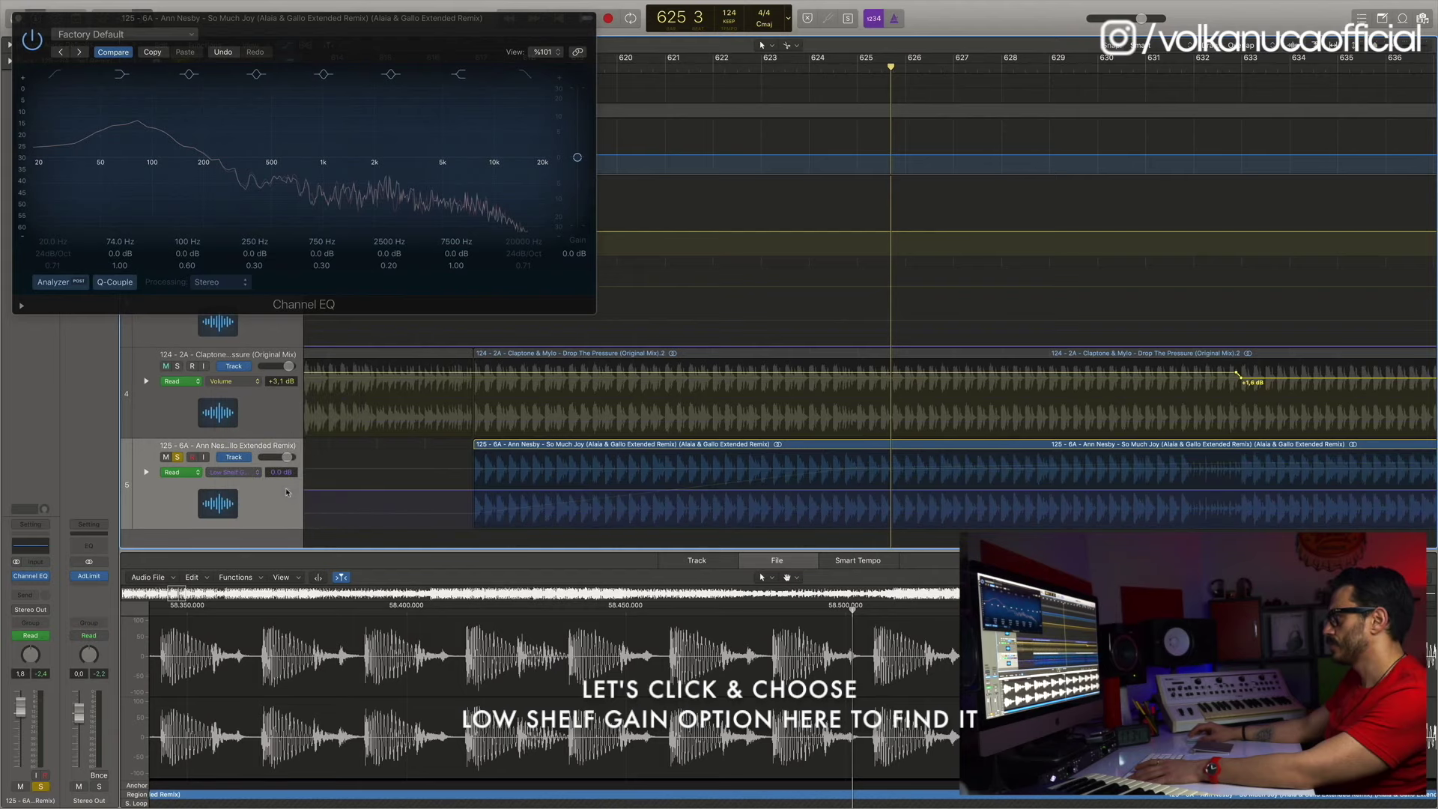
left_click(846, 491)
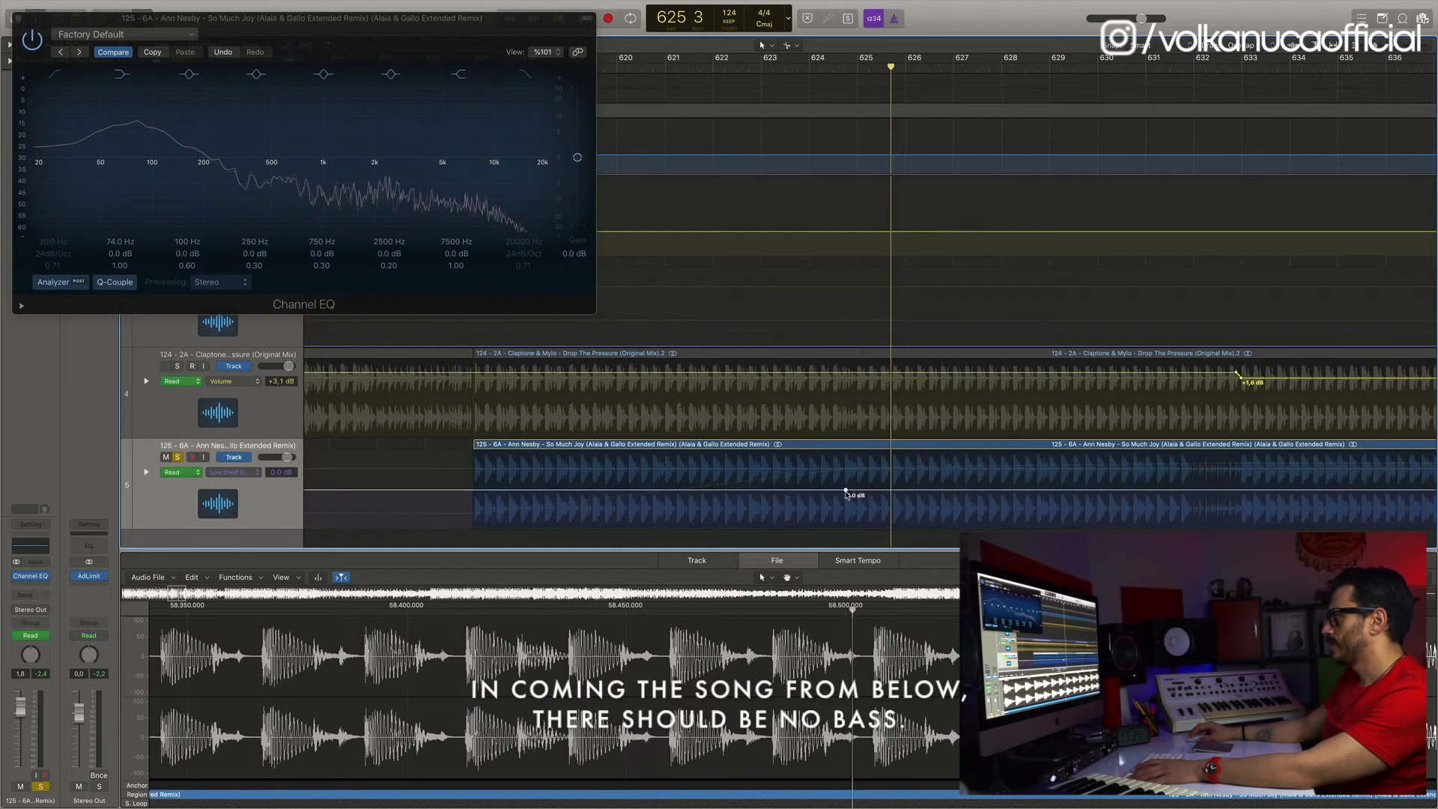
left_click_drag(844, 493, 832, 539)
key("super+z")
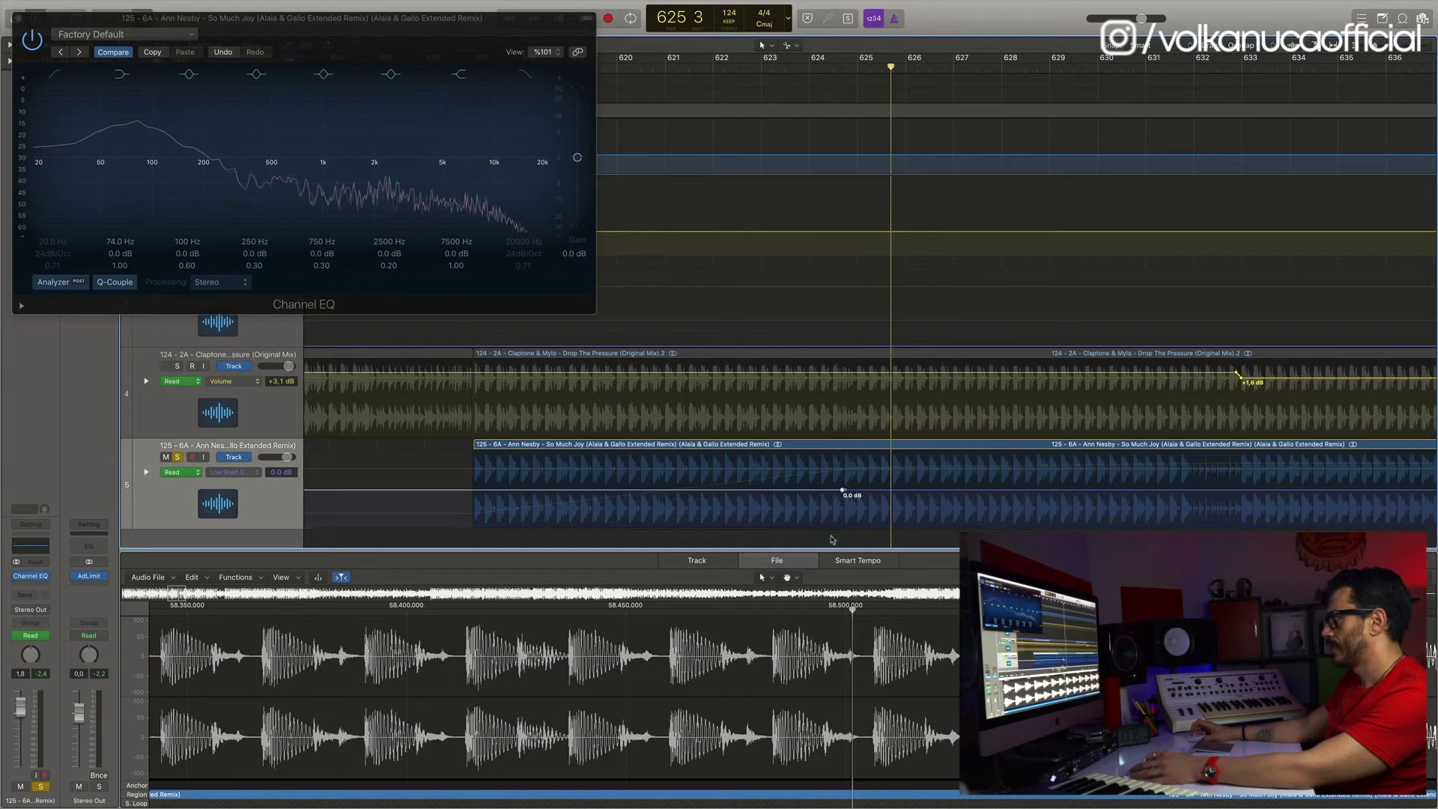
left_click(1106, 490)
left_click_drag(1107, 491, 1240, 490)
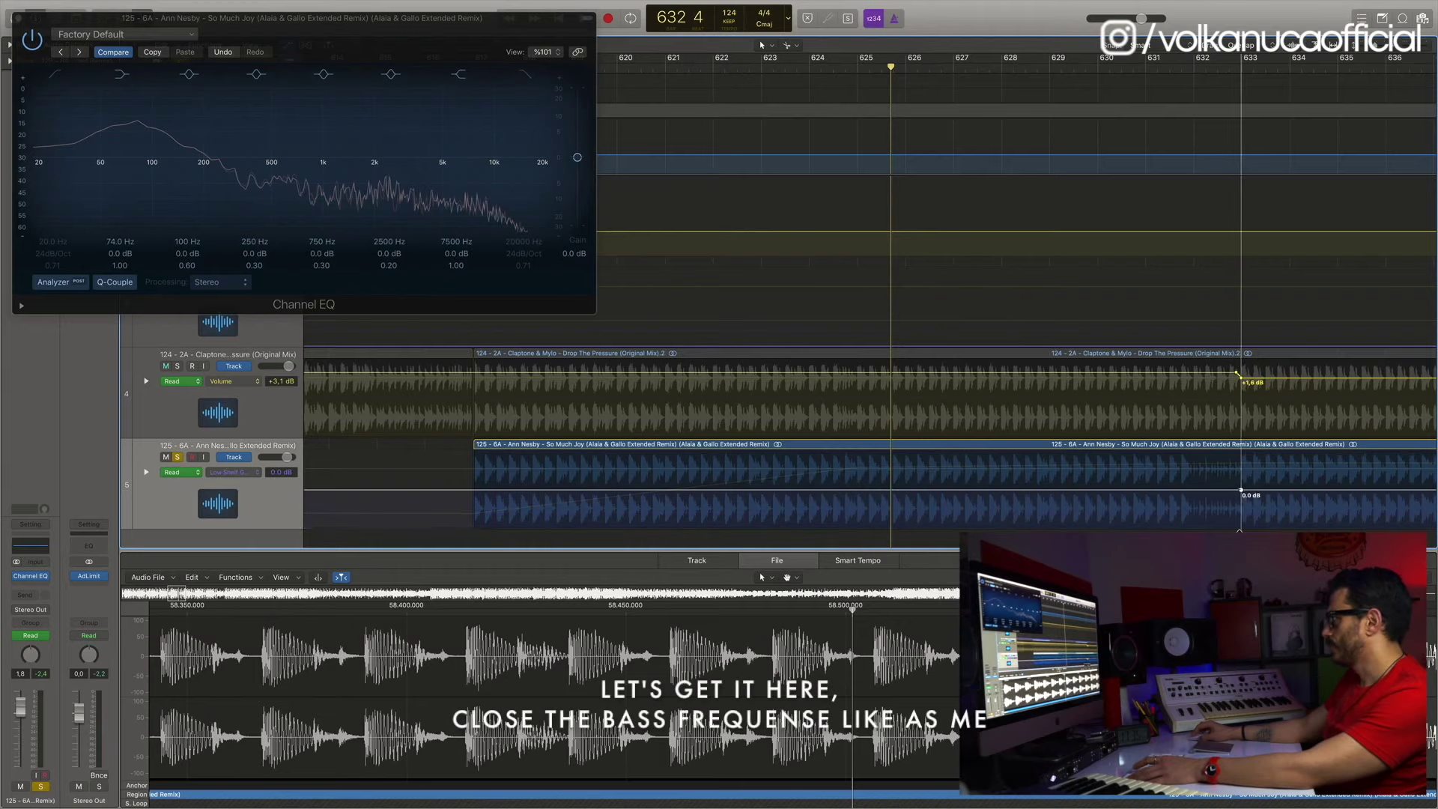
left_click_drag(1219, 492, 1224, 524)
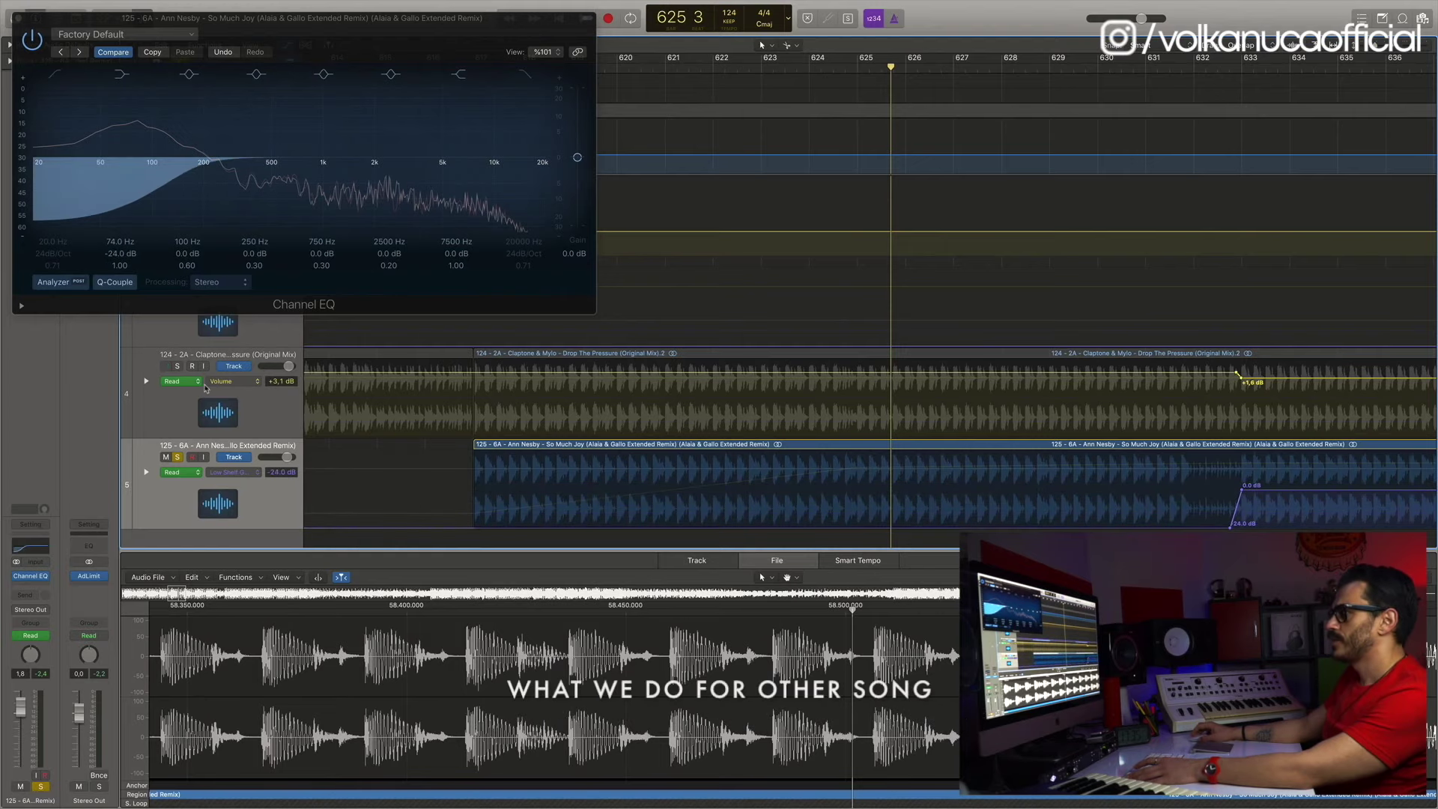
Display the Low Shelf Gain automation of "Drop The Pressure" and drop it from 0 dB to -24 dB at bar 633
left_click(243, 382)
left_click(304, 395)
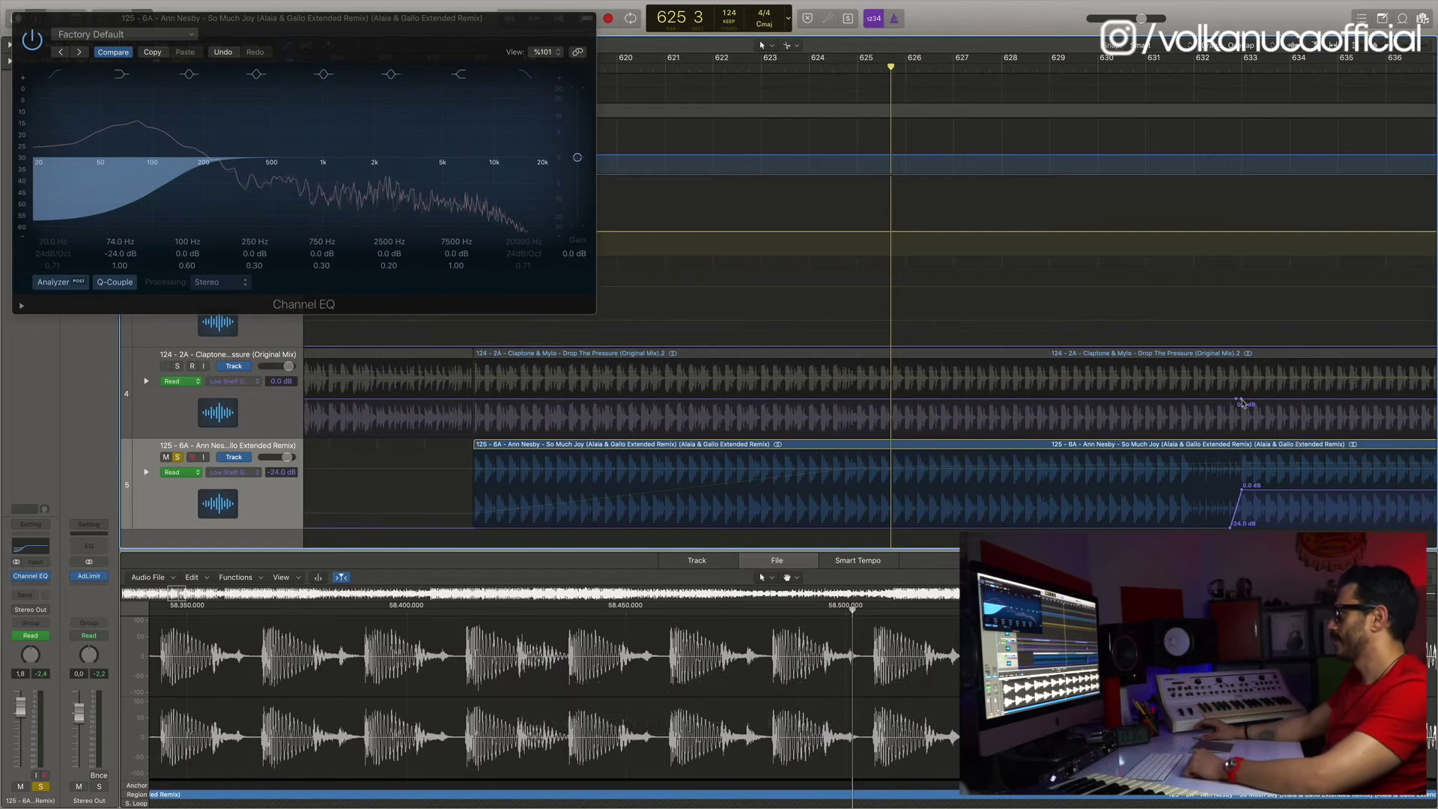
left_click_drag(1242, 403, 1242, 449)
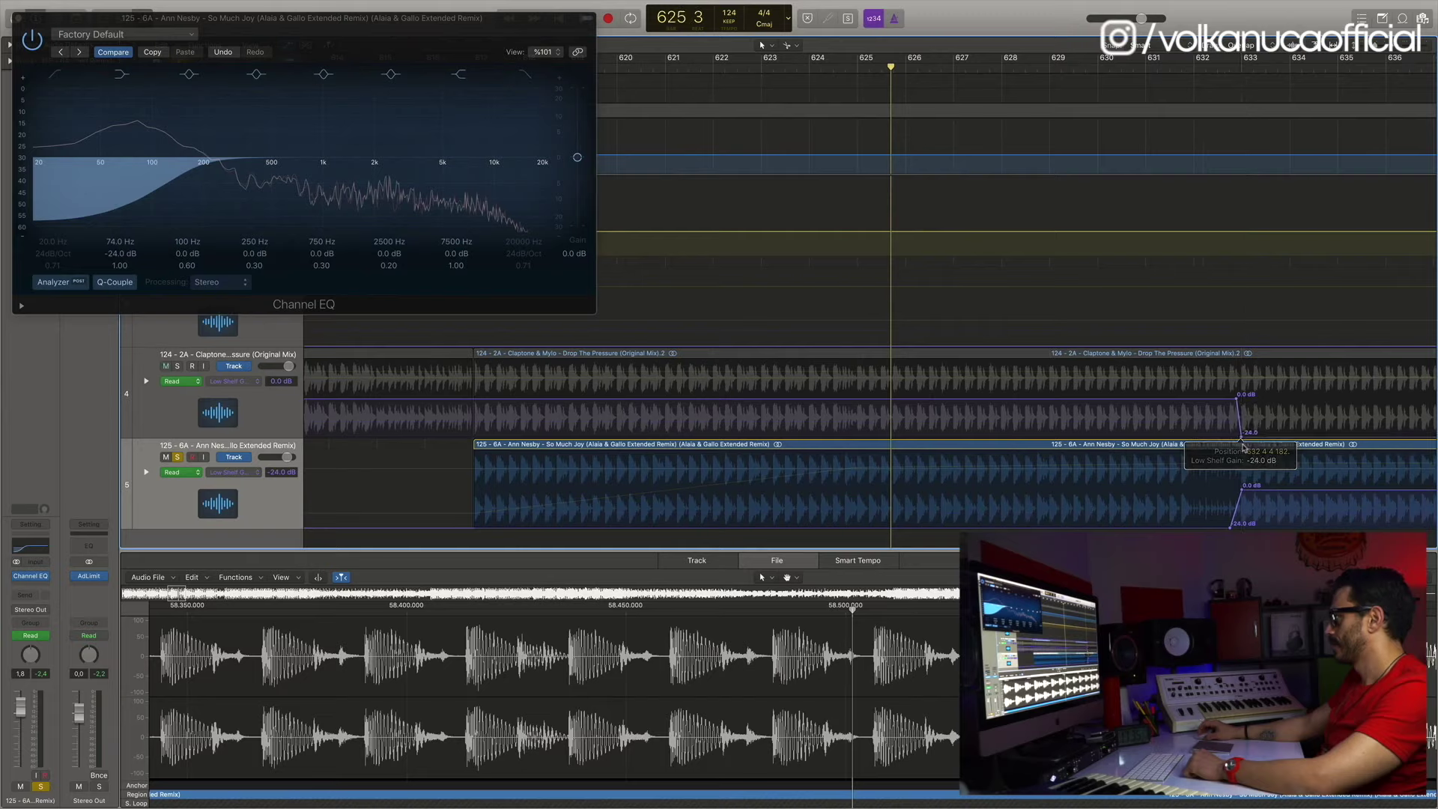
left_click(1240, 436)
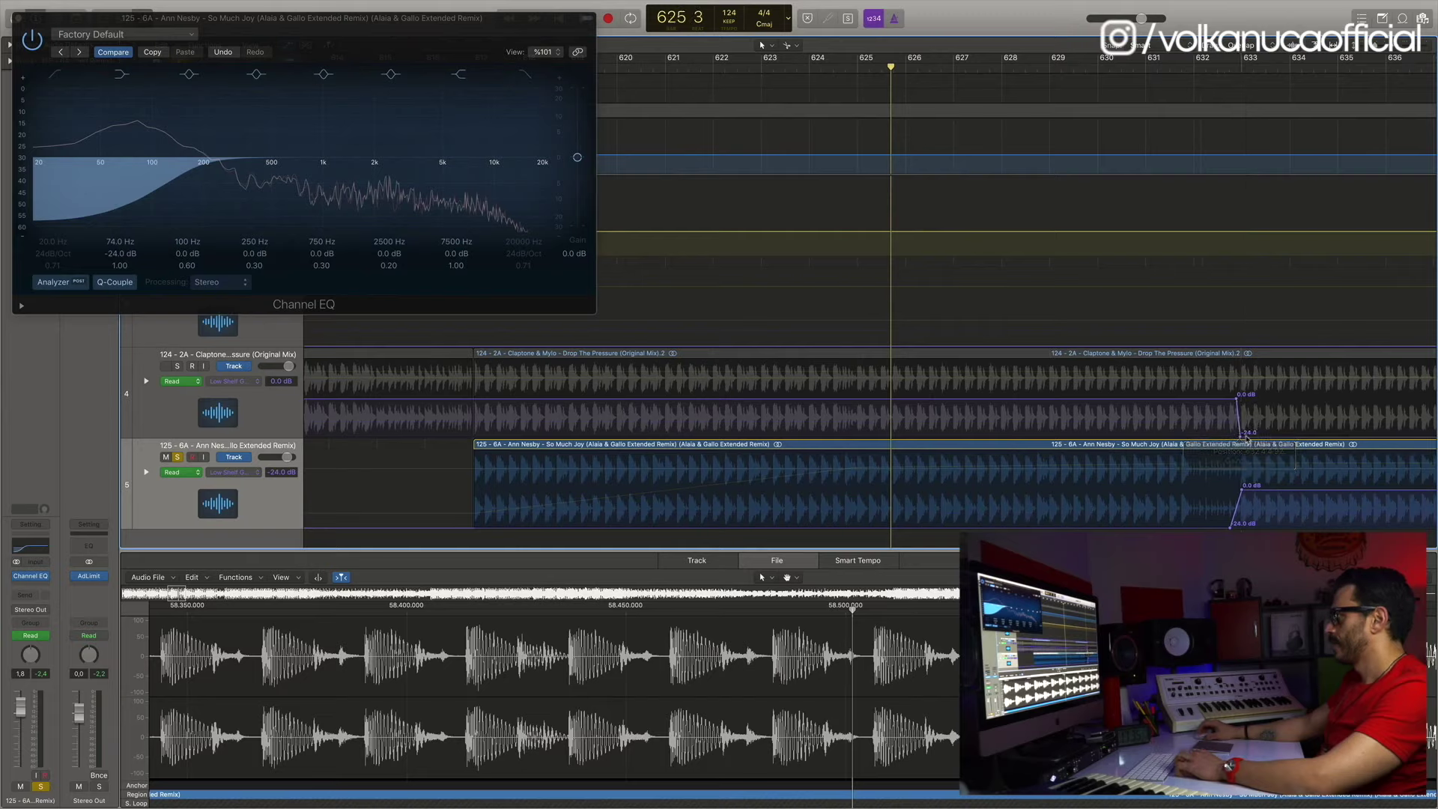
Solo "Drop The Pressure" again alongside "So Much Joy" and listen to the bass swap from about bar 624 past bar 633
left_click(177, 367)
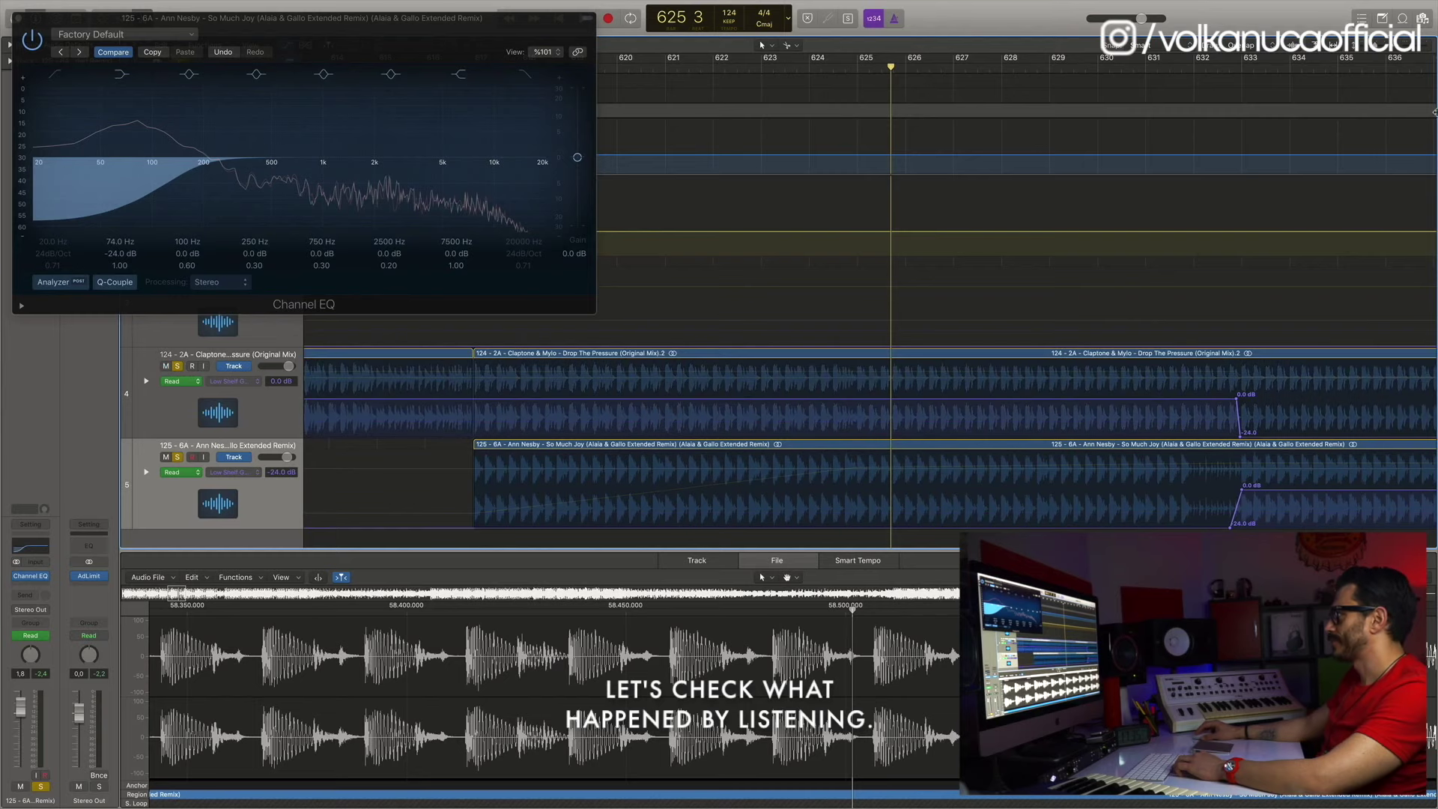
left_click(1098, 64)
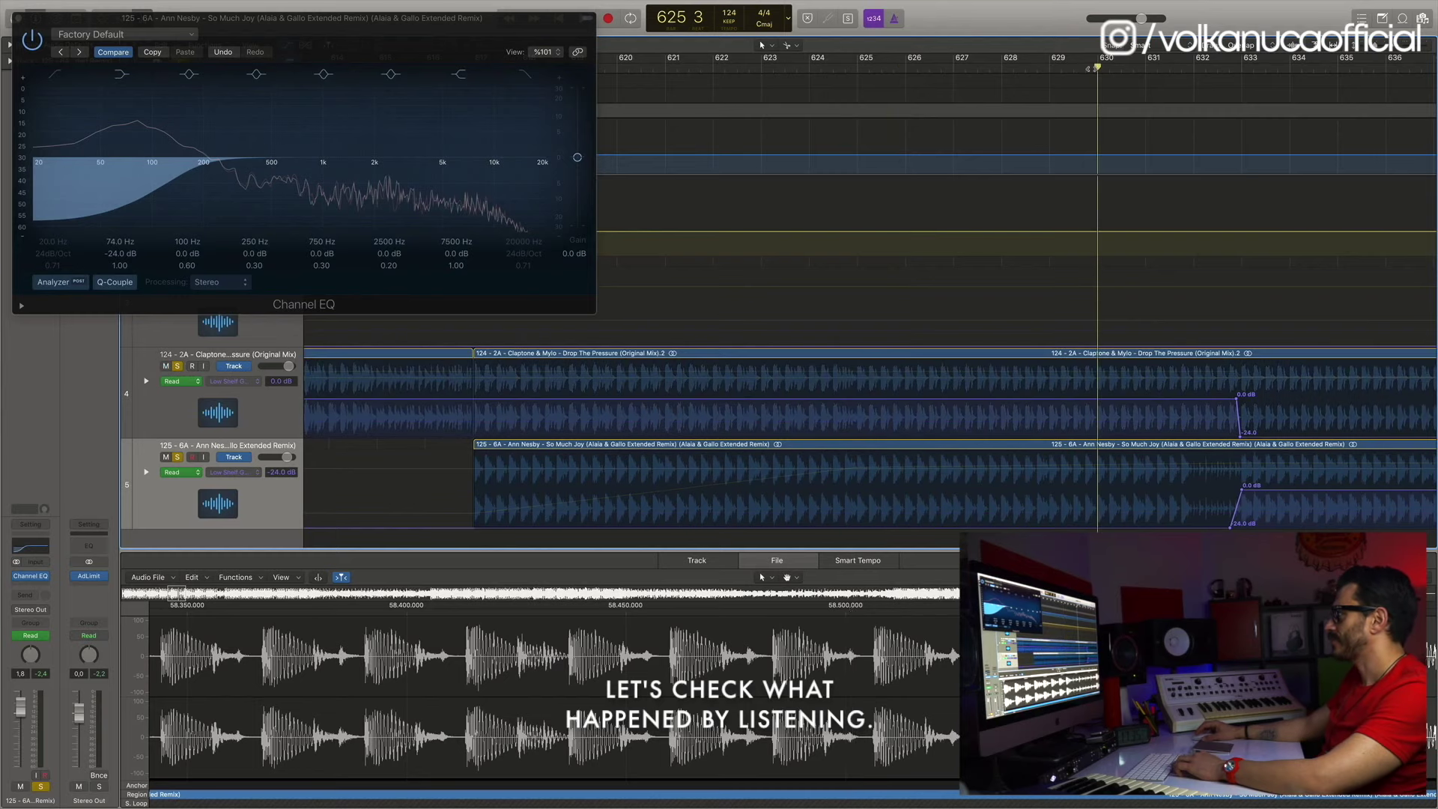
left_click(820, 69)
key("space")
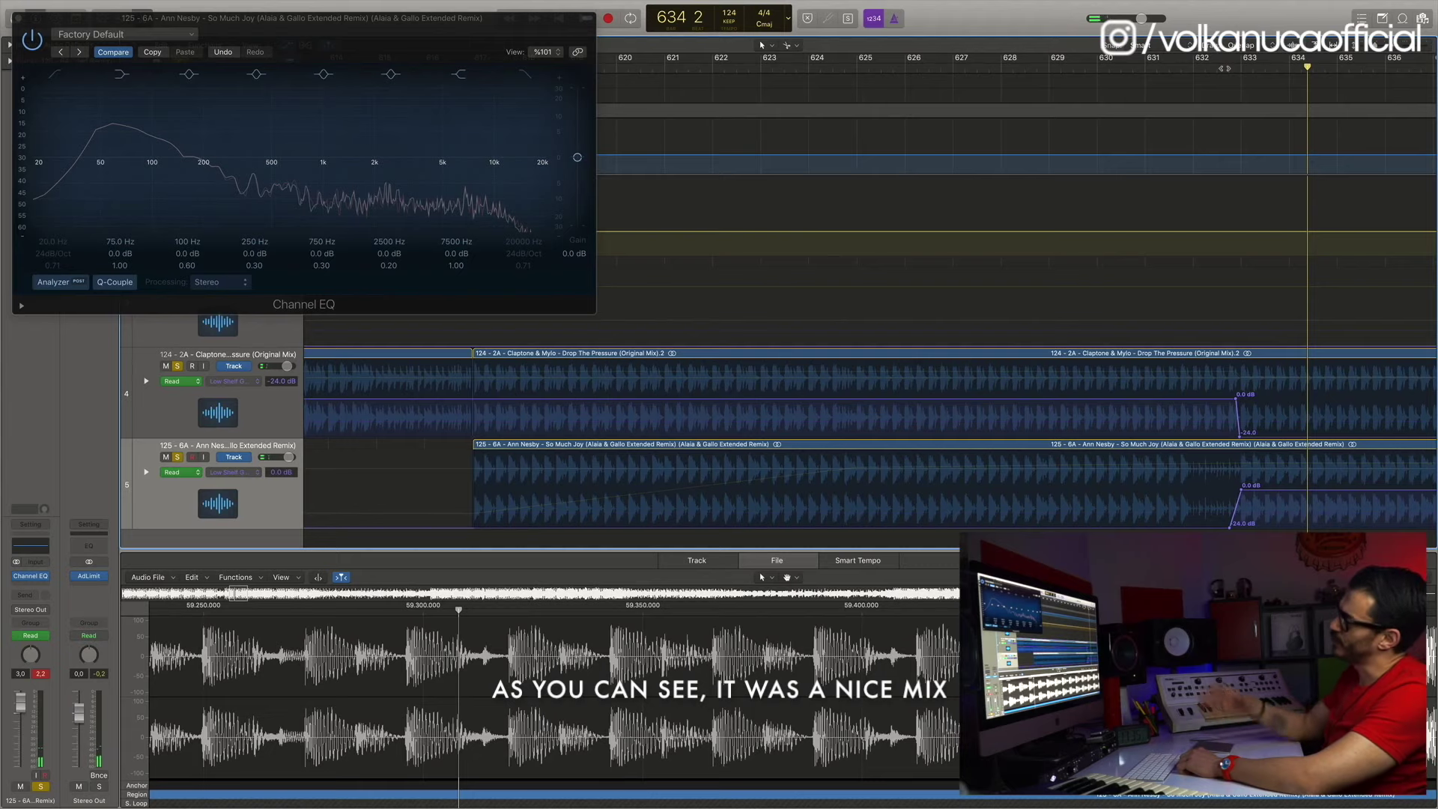
Display the volume automation of "Drop The Pressure", fade it down to -6.2 dB just before bar 641, and place the playhead at bar 641
left_click(239, 381)
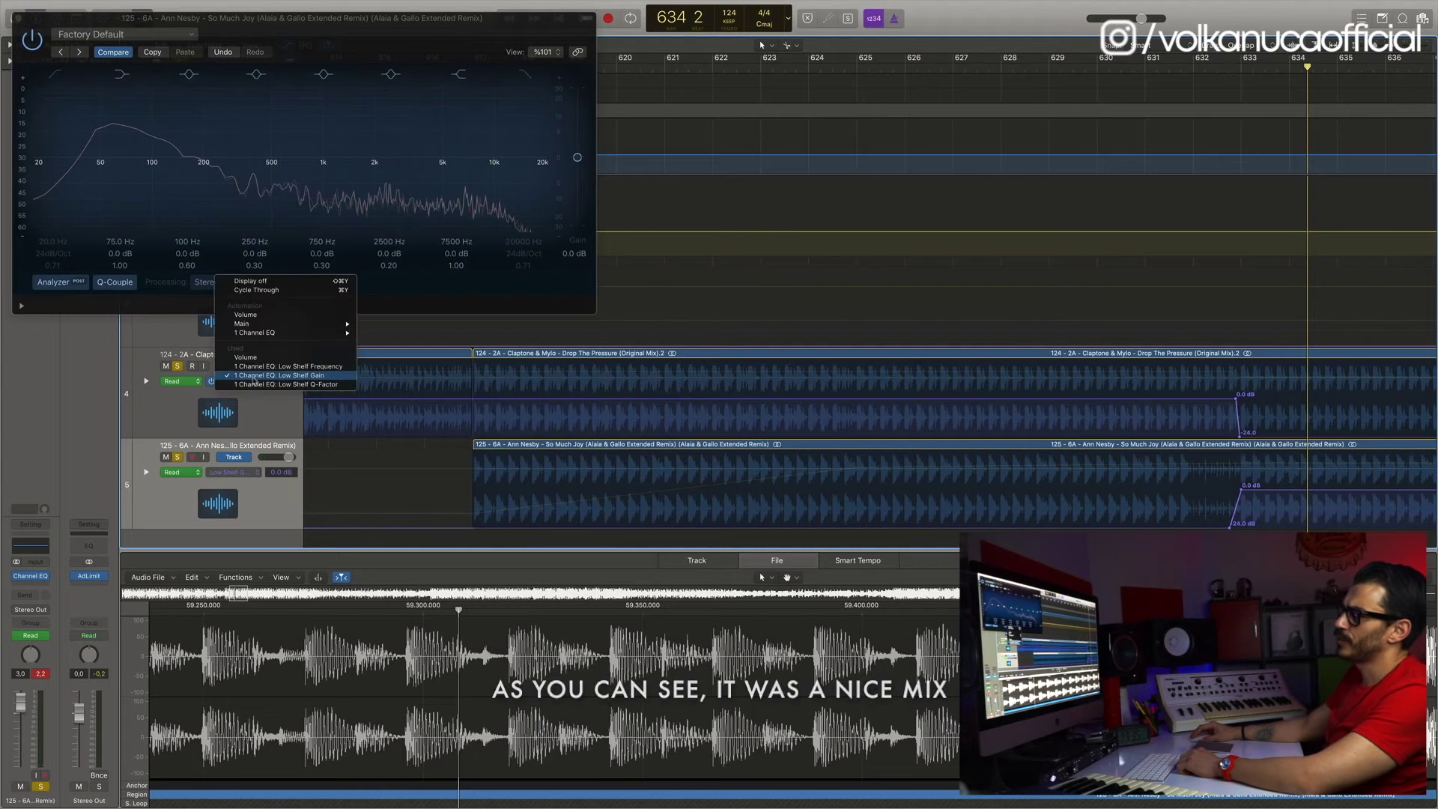
left_click(251, 357)
scroll(1285, 418, "right", 5)
scroll(1285, 417, "right", 3)
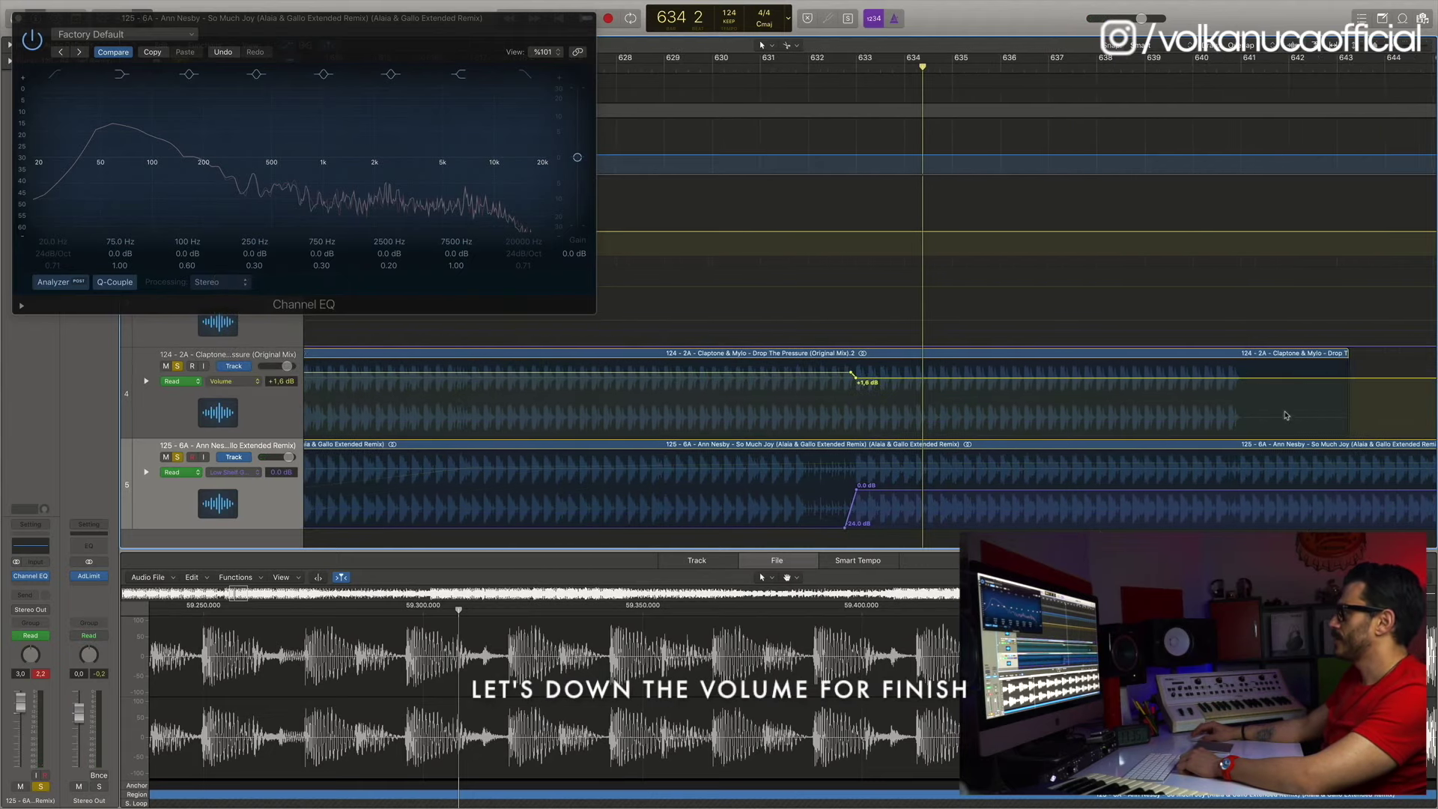
left_click_drag(1233, 381, 1233, 403)
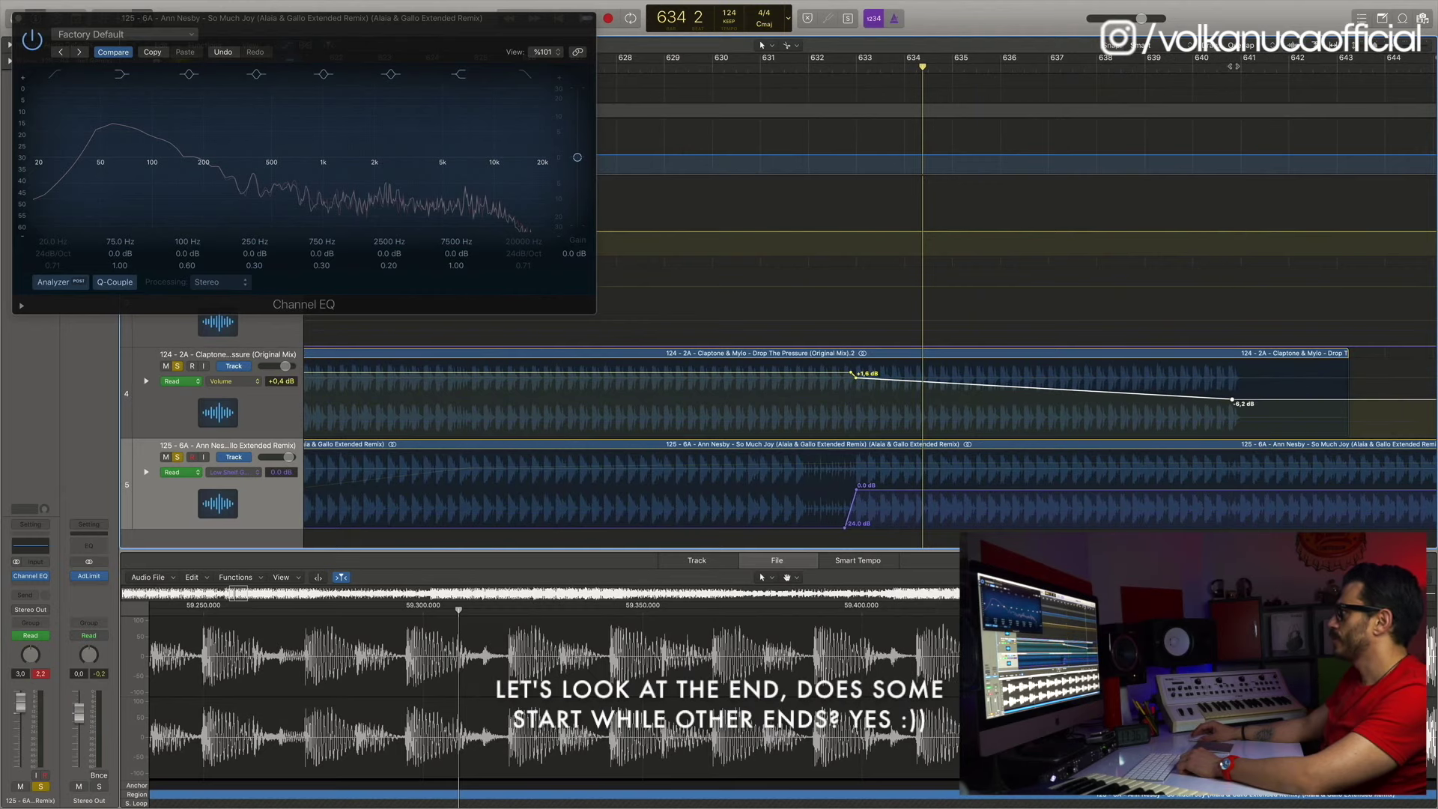
left_click_drag(1241, 67, 1236, 67)
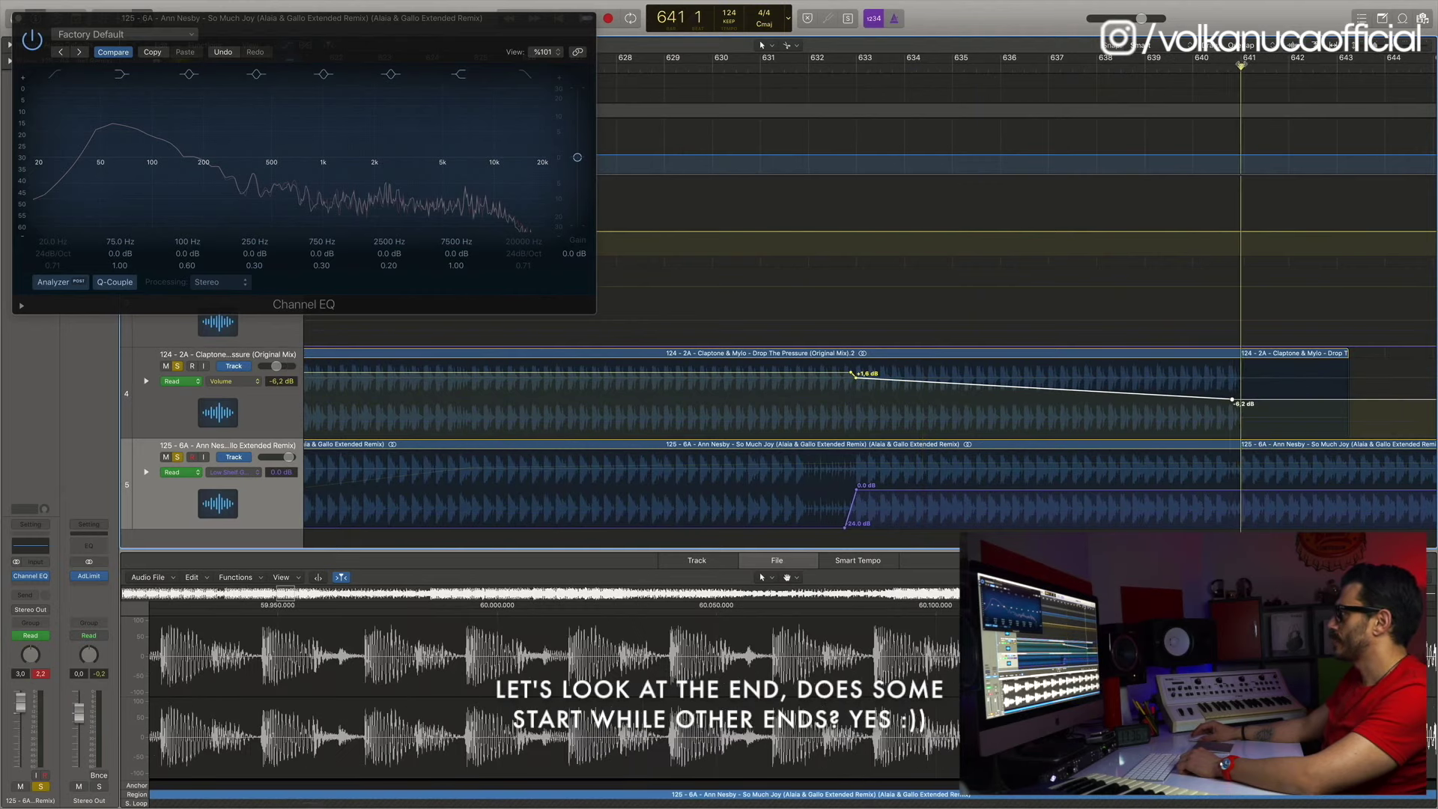
mouse_move(1227, 65)
left_mouse_down()
mouse_move(1254, 64)
mouse_move(1240, 67)
left_mouse_up()
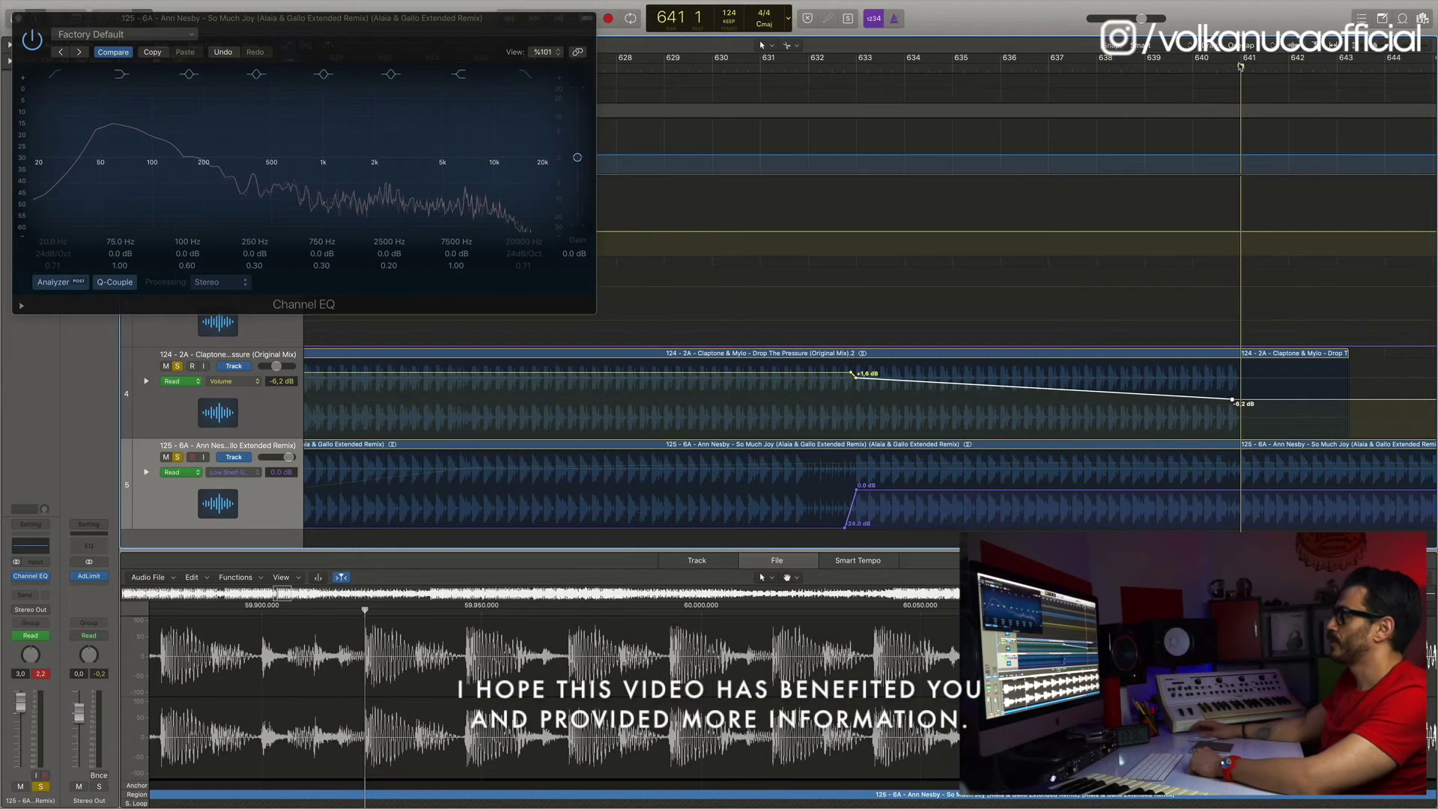
Close the Channel EQ window and set the cycle range over the whole mix, from bar 1 to the end of "So Much Joy"
key("super+Left")
key("super+Left")
key("super+Left")
key("super+Left")
key("super+Left")
key("super+Left")
key("super+Left")
key("super+Left")
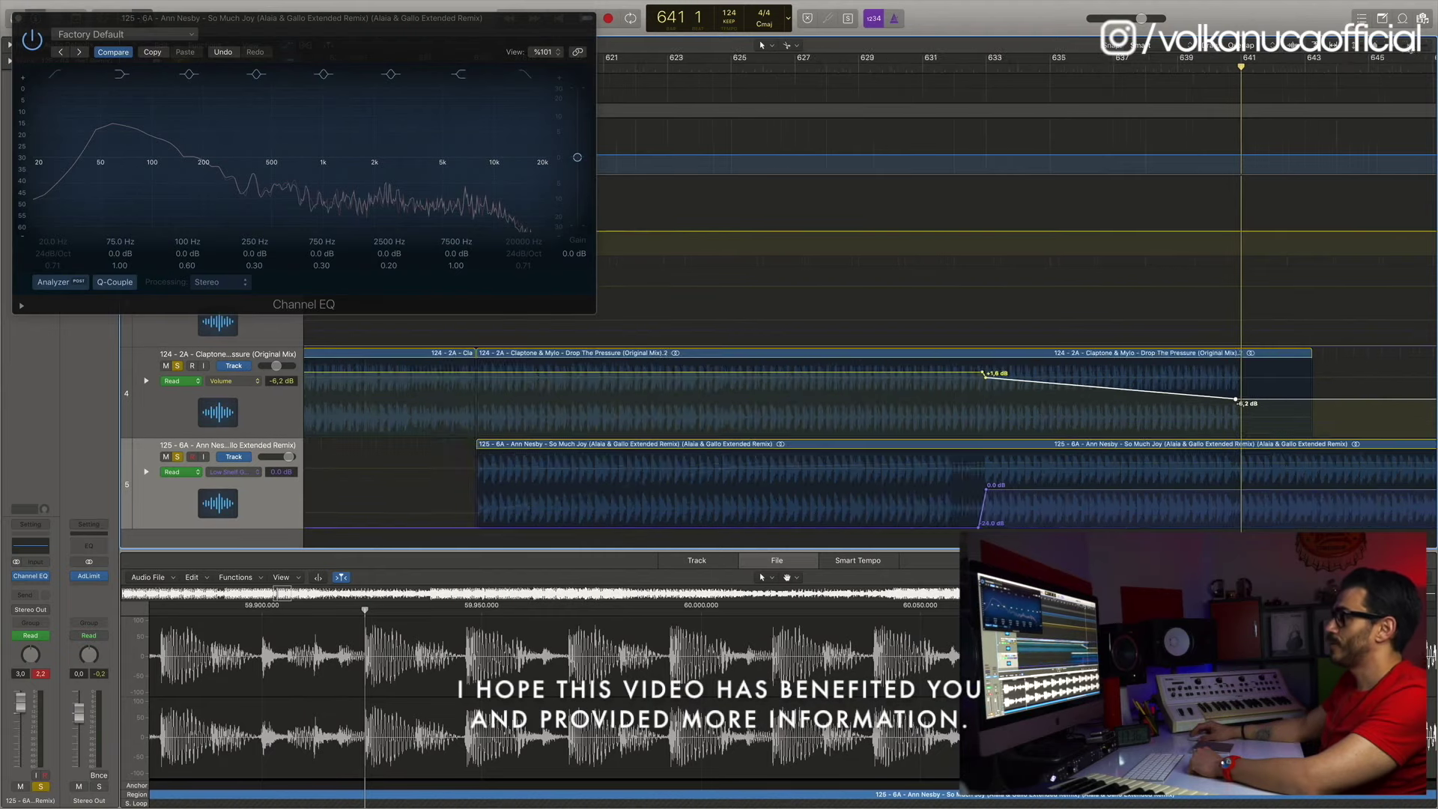
left_click(18, 18)
key("super+Left")
key("super+Left")
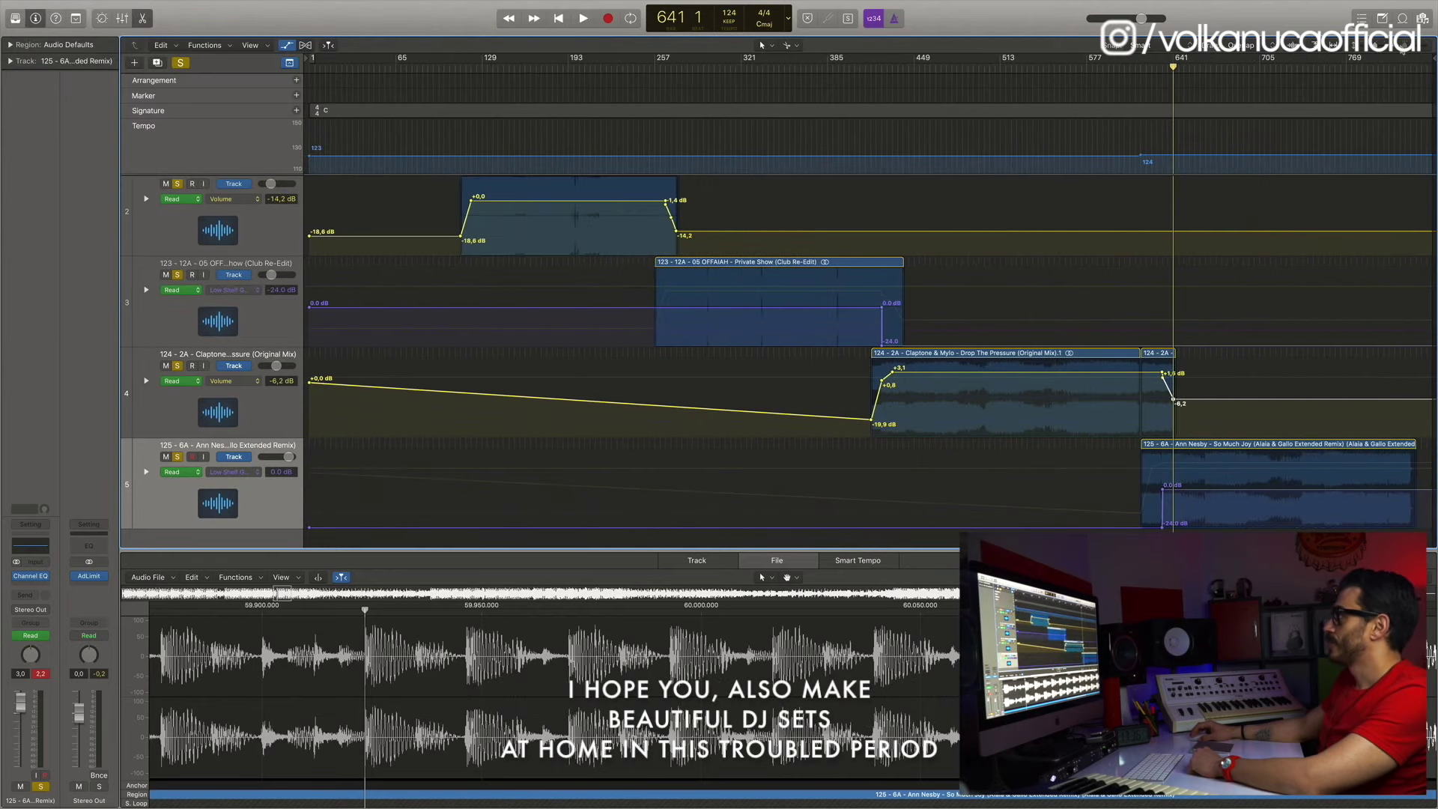
left_click_drag(1376, 50, 1368, 49)
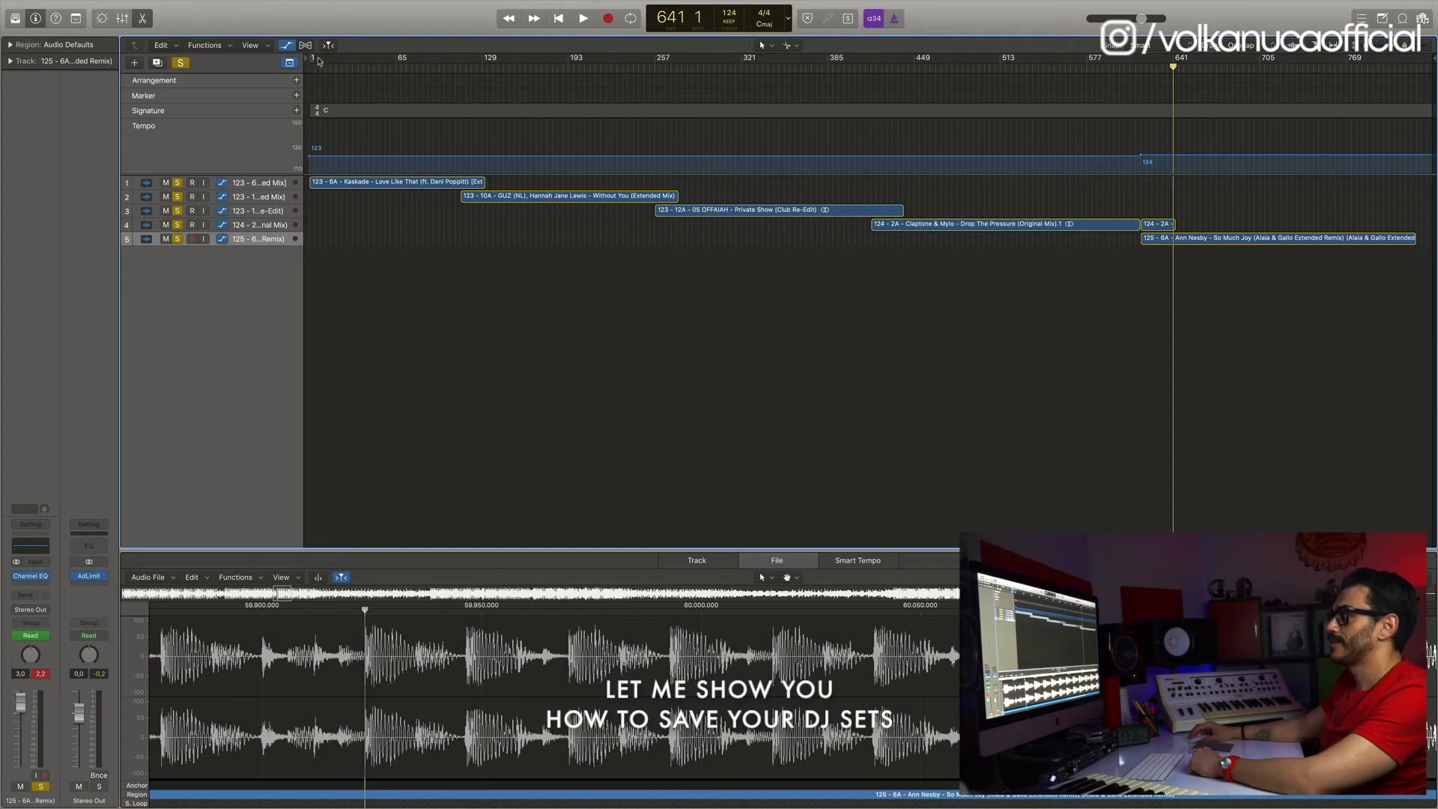
left_click_drag(314, 60, 1418, 253)
left_click_drag(313, 62, 303, 62)
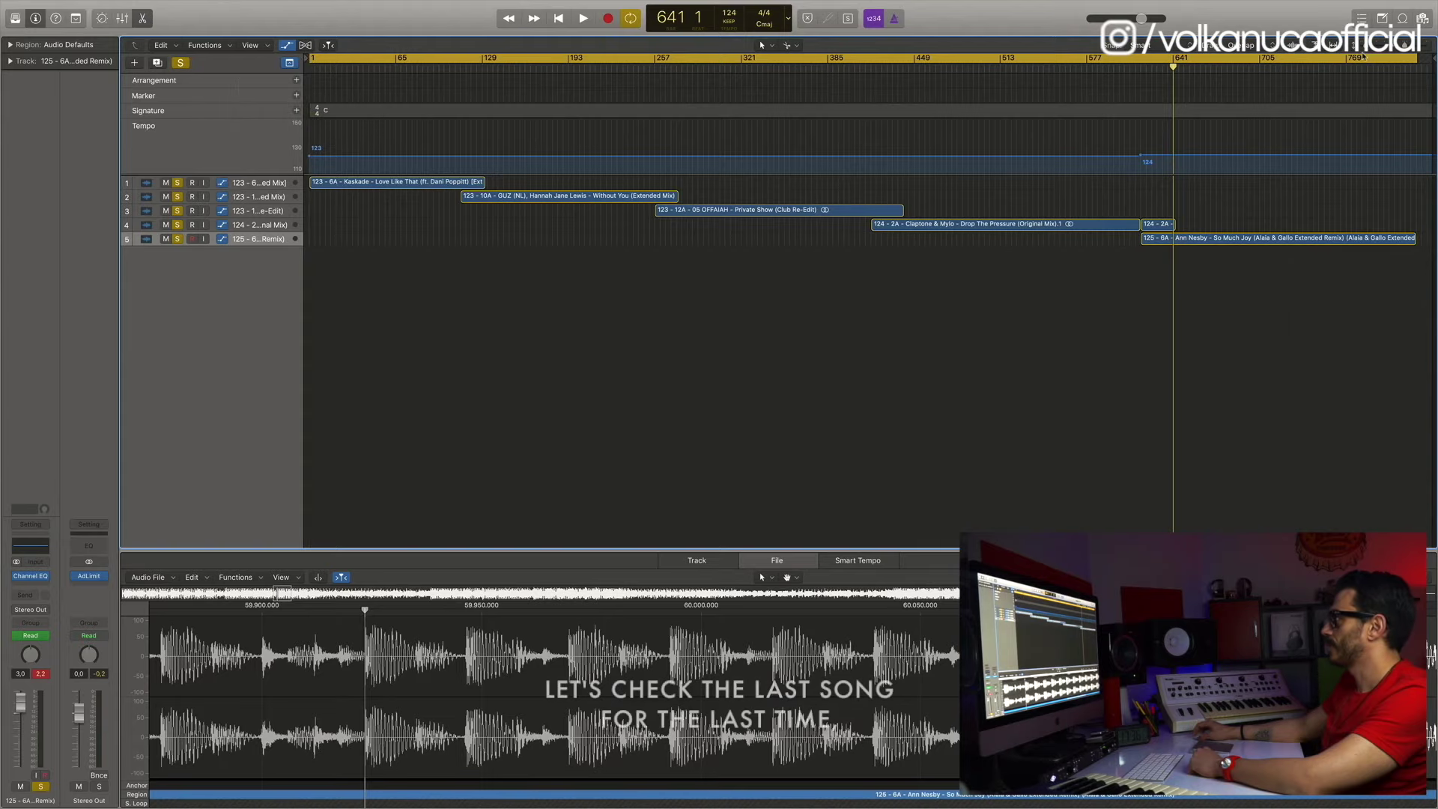
Switch the "So Much Joy" track's automation display from Low Shelf Gain to Volume
left_click_drag(1355, 46, 1381, 47)
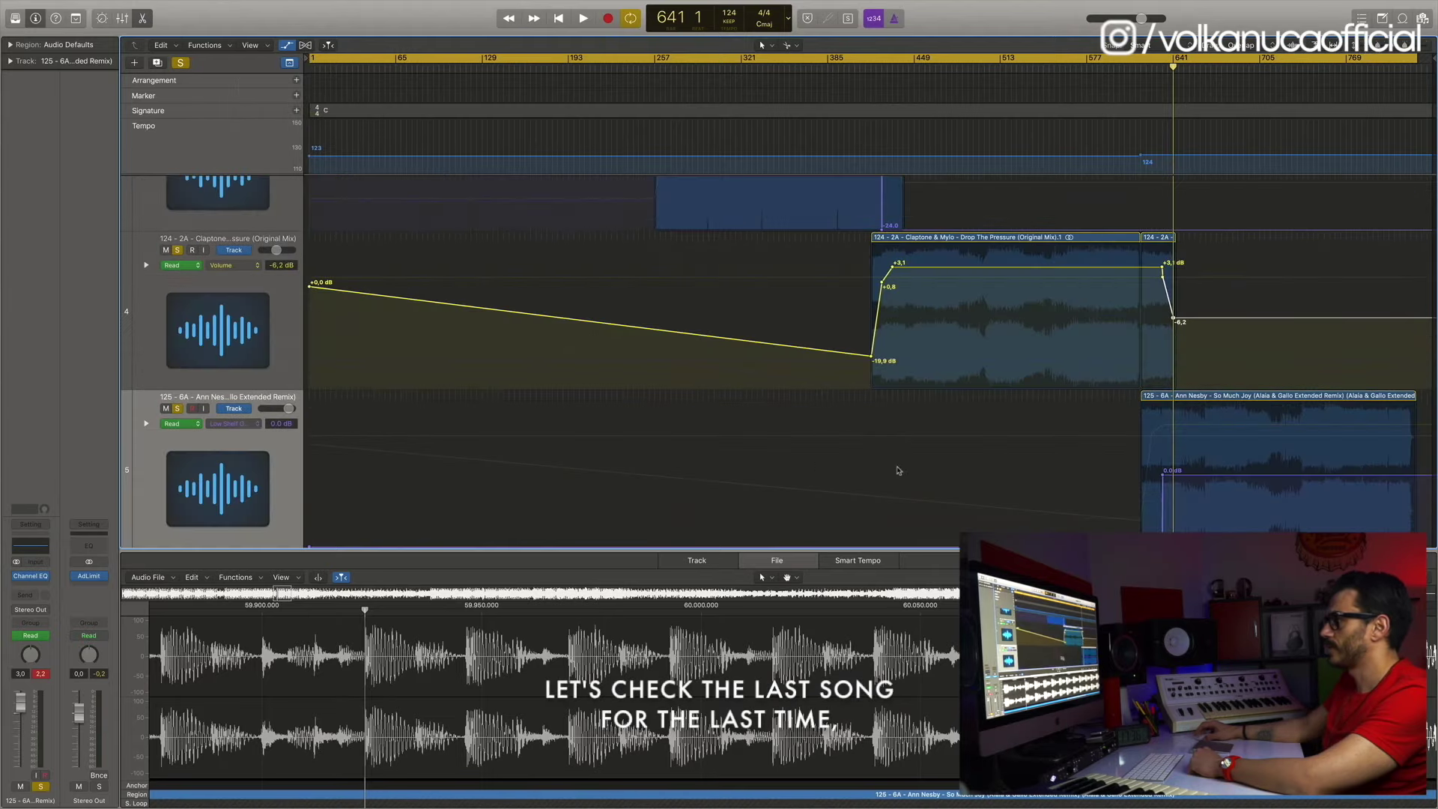
scroll(172, 443, "down", 1)
left_click(254, 424)
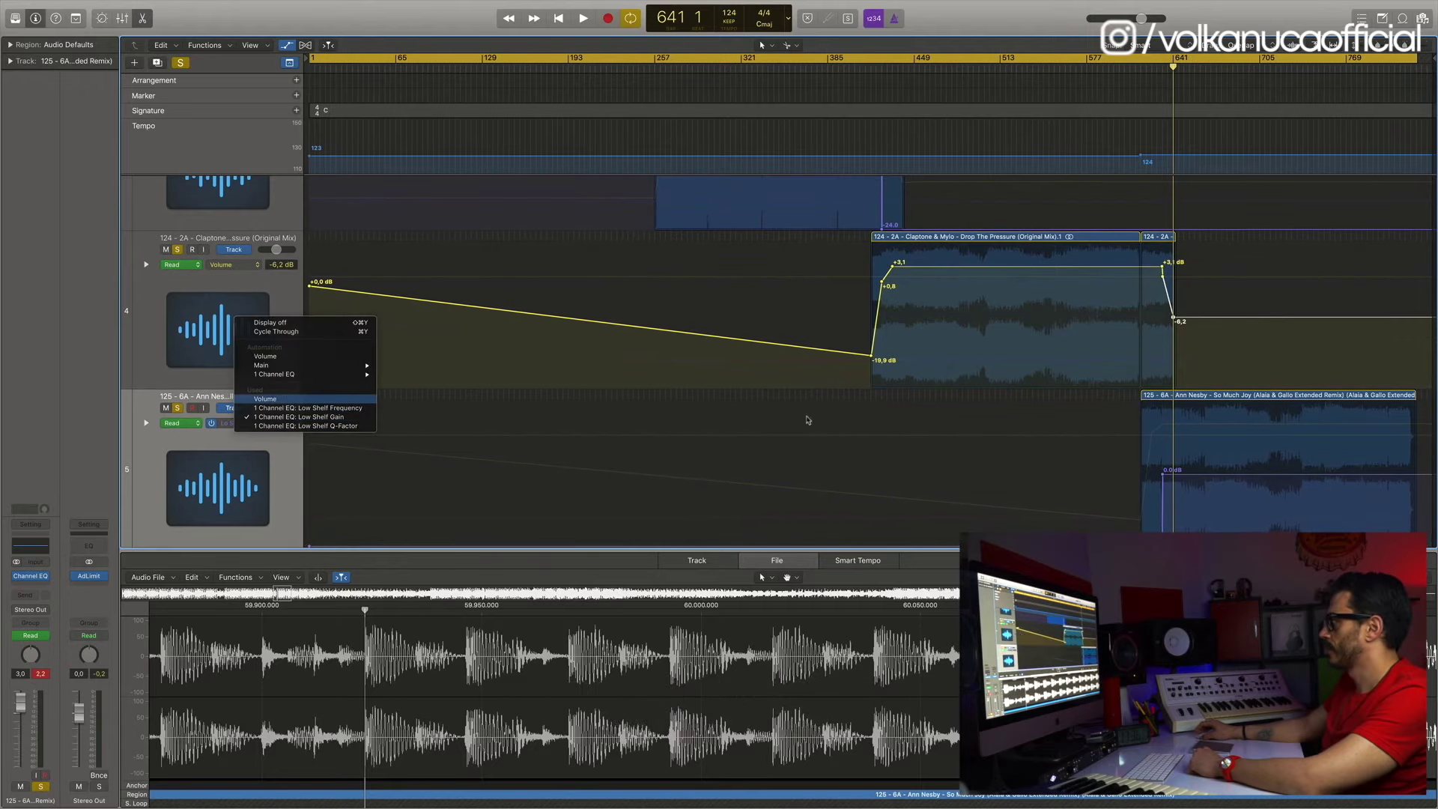
left_click(262, 408)
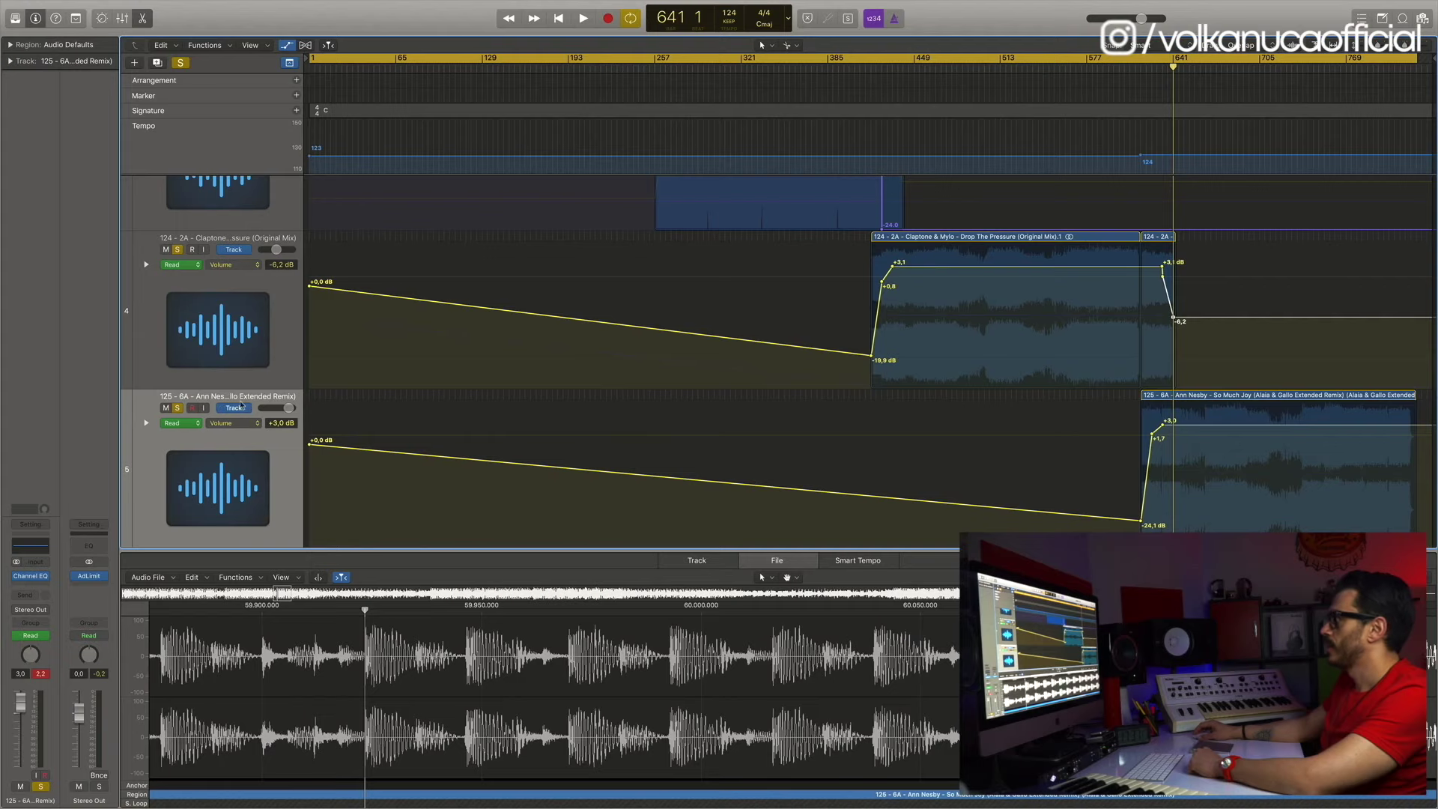
Delete the 0.0 dB volume points at bar 1 on "Drop The Pressure" and "So Much Joy" so both stay level until their songs start
key("super+Up")
key("super+Up")
key("super+Up")
key("super+Up")
key("super+Up")
key("super+Up")
key("super+Down")
key("super+Down")
key("super+Down")
key("super+Down")
key("super+Down")
key("super+Down")
left_click_drag(1417, 58, 1415, 57)
left_click_drag(309, 58, 289, 60)
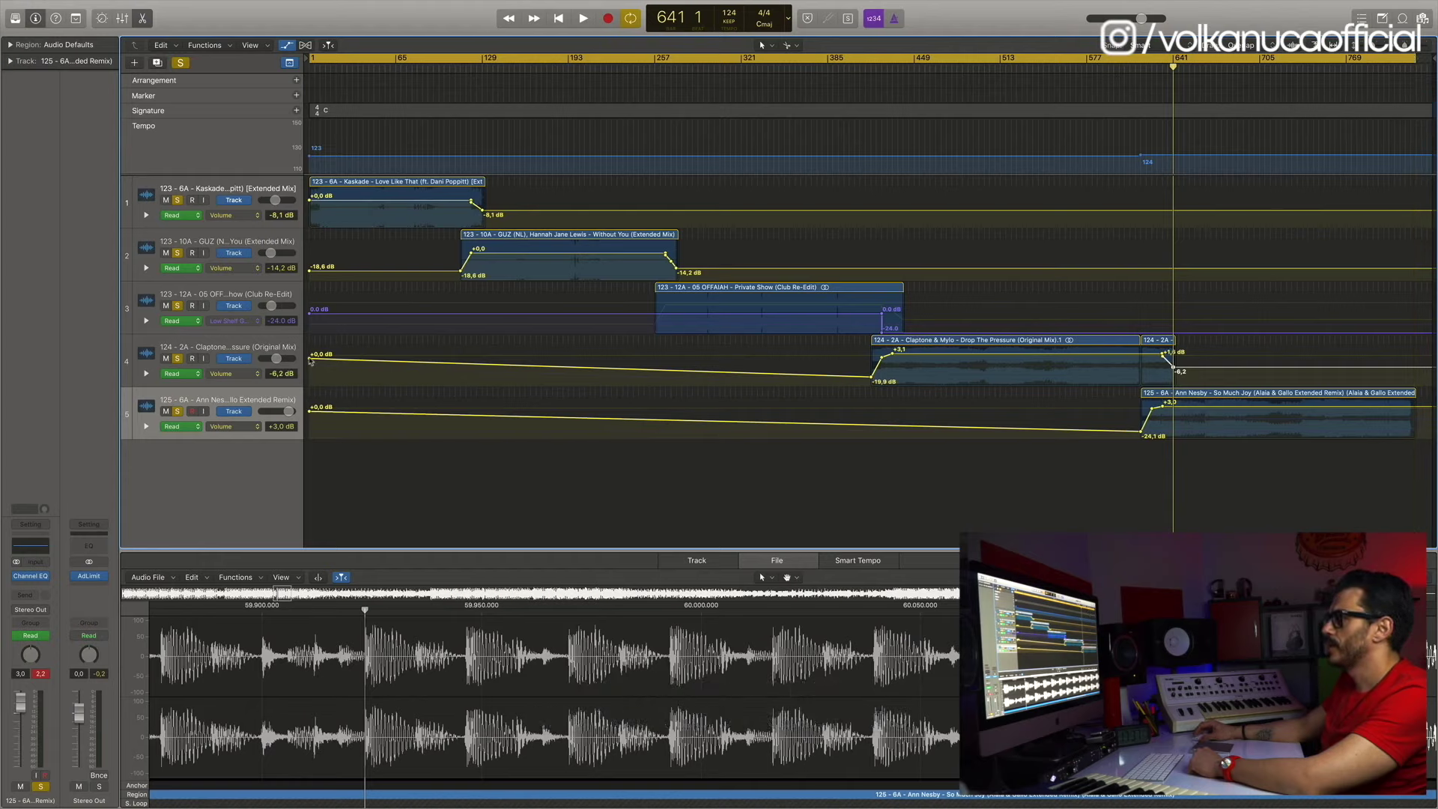
left_click(310, 355)
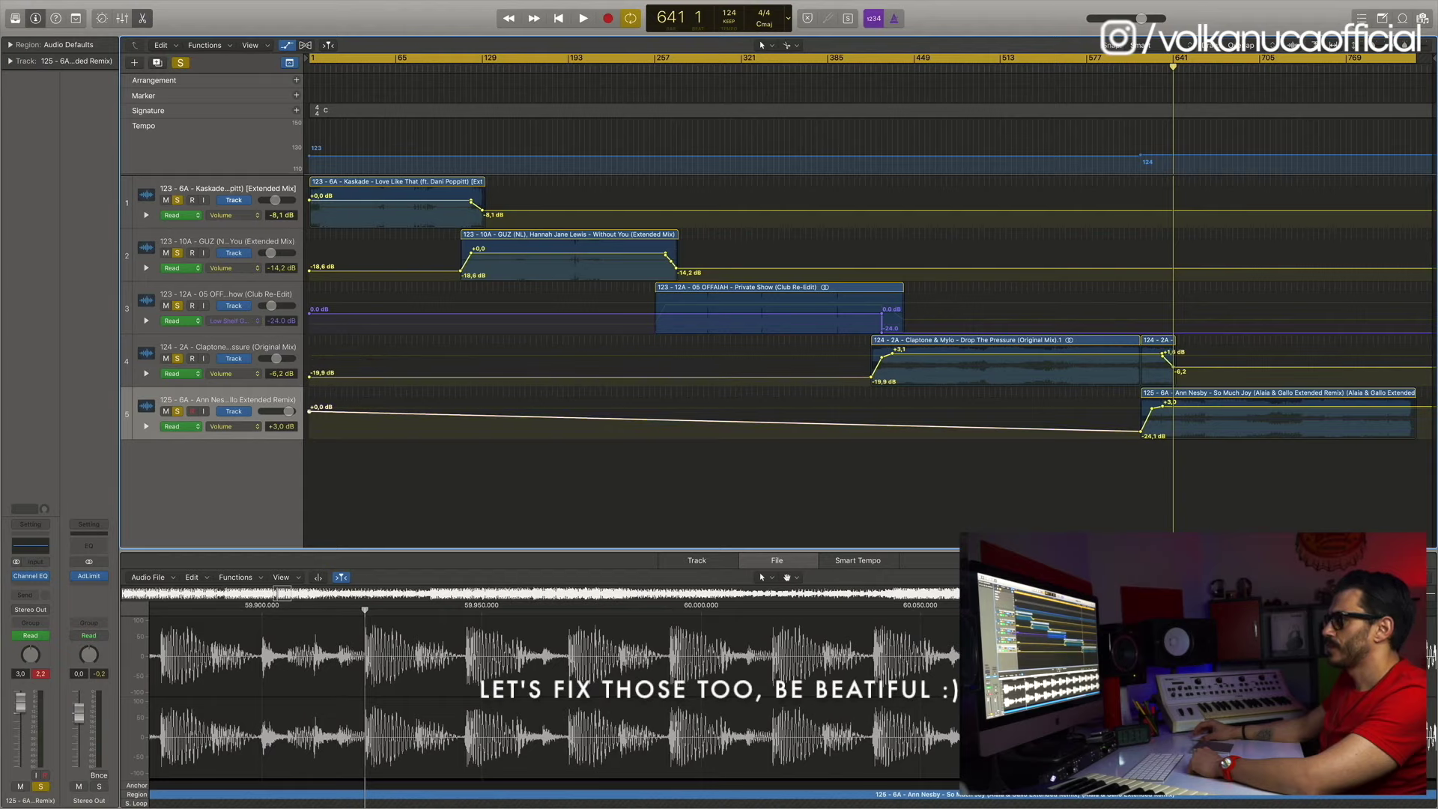
left_click(310, 410)
Open the bounce settings for the stereo output, review the PCM and MP3 formats with both enabled, and confirm the offline bounce
left_click(101, 775)
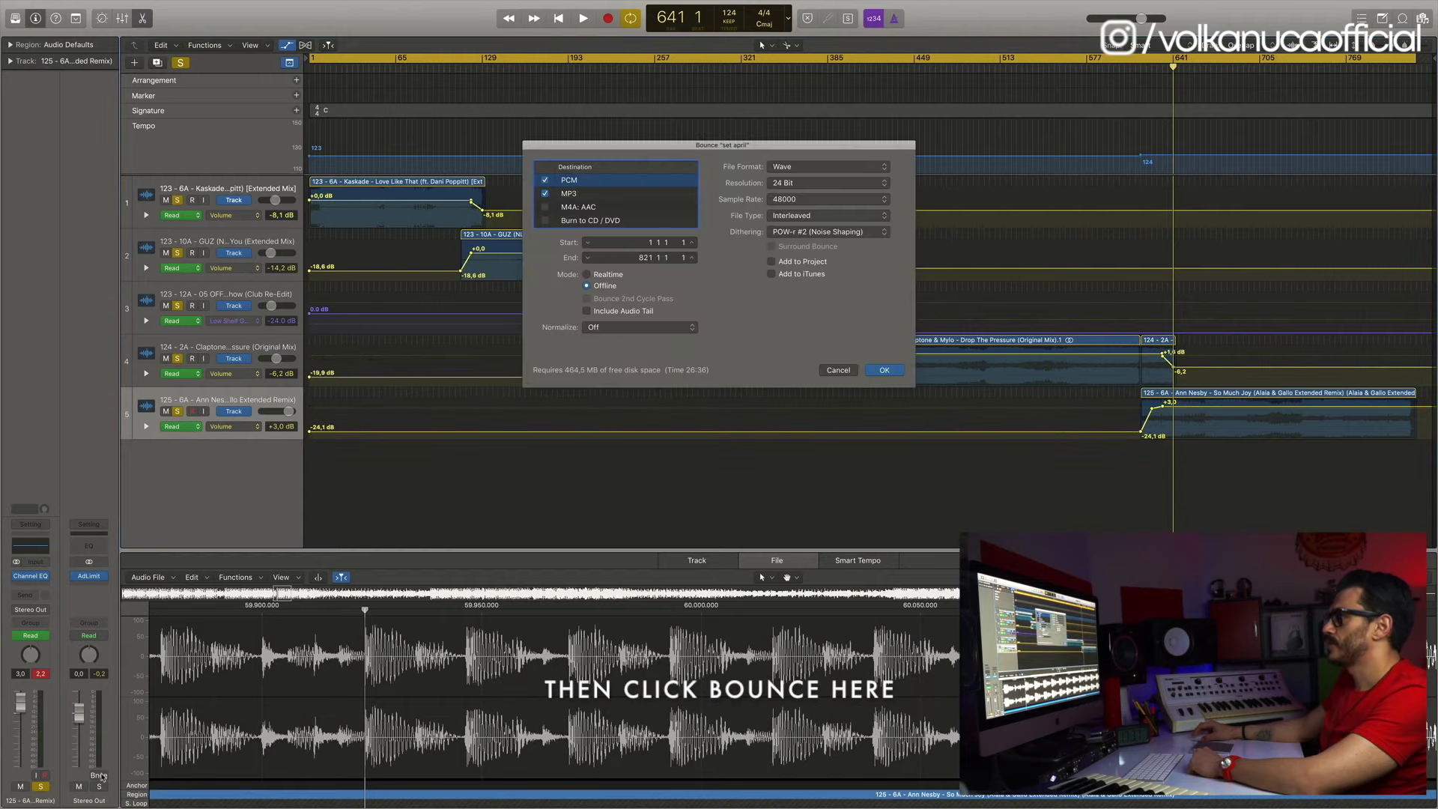
left_click(613, 193)
left_click(612, 185)
left_click(603, 193)
left_click(604, 181)
left_click(565, 196)
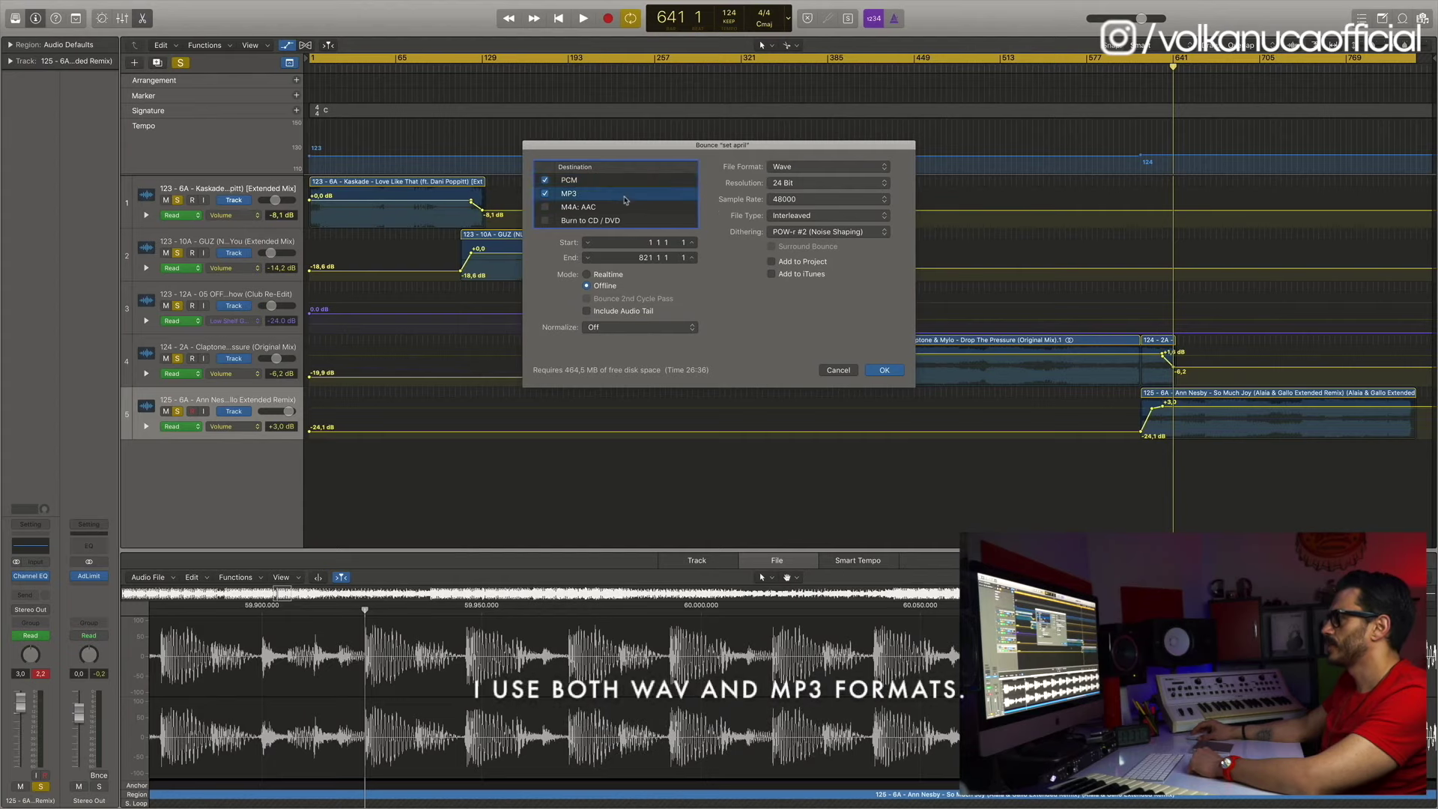
left_click(891, 374)
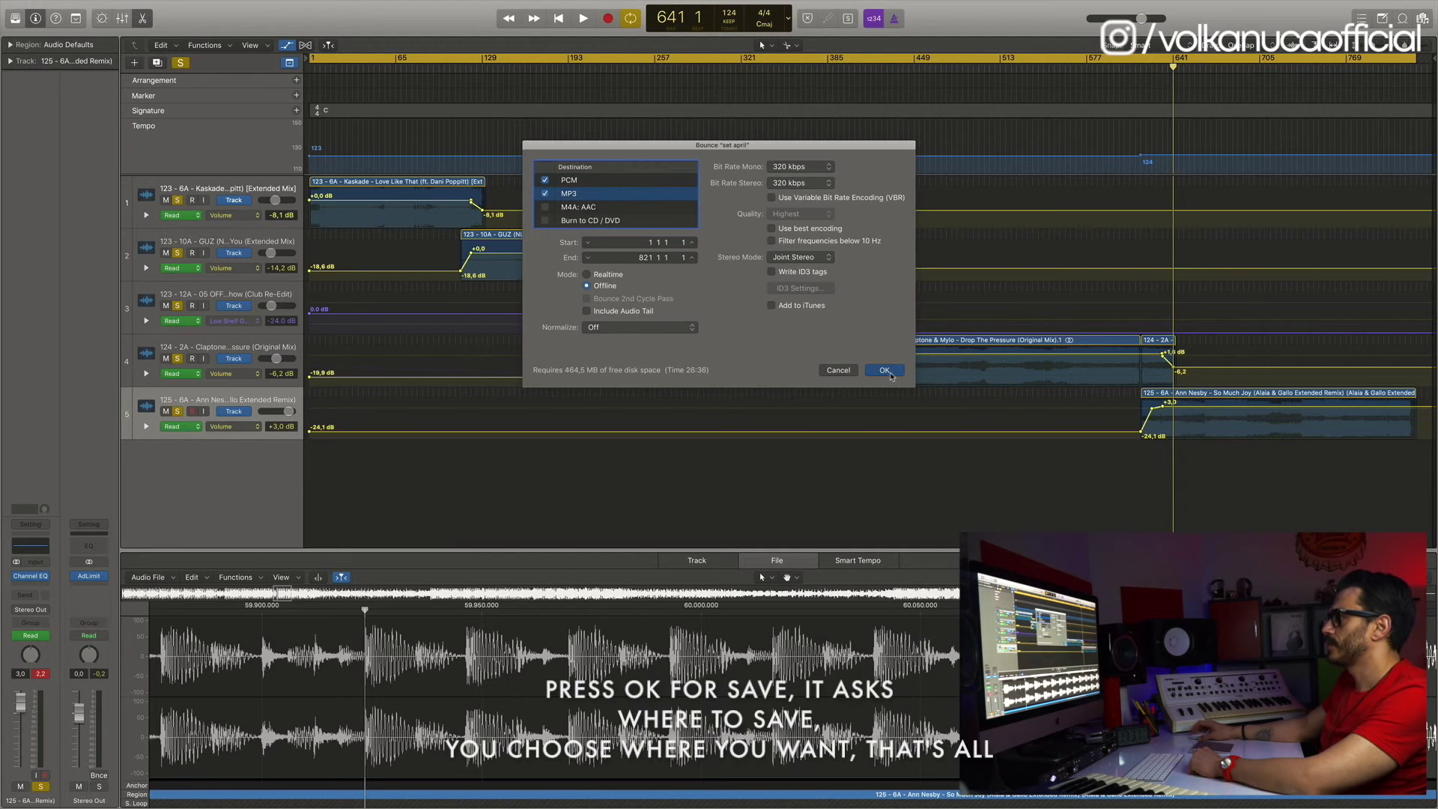